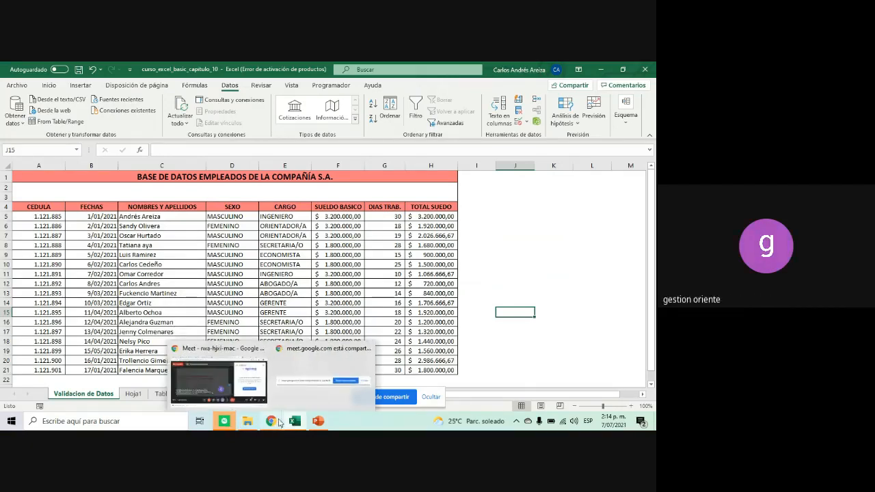
Switch to the Google Meet call and look through its list of participants
mouse_move(296, 423)
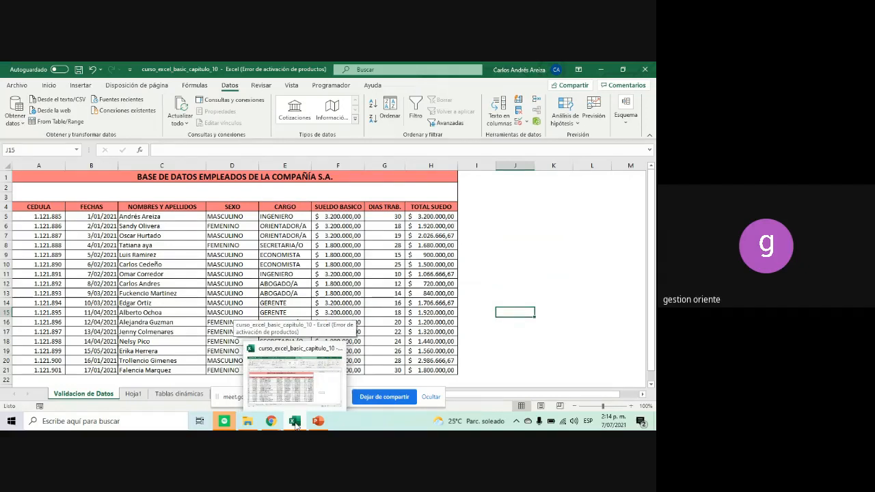
left_click(296, 422)
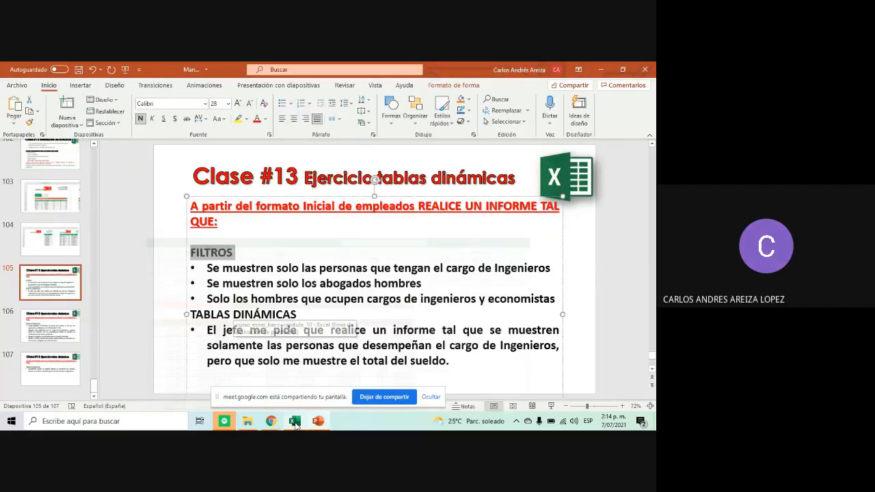
left_click(295, 423)
left_click(272, 421)
left_click(546, 360)
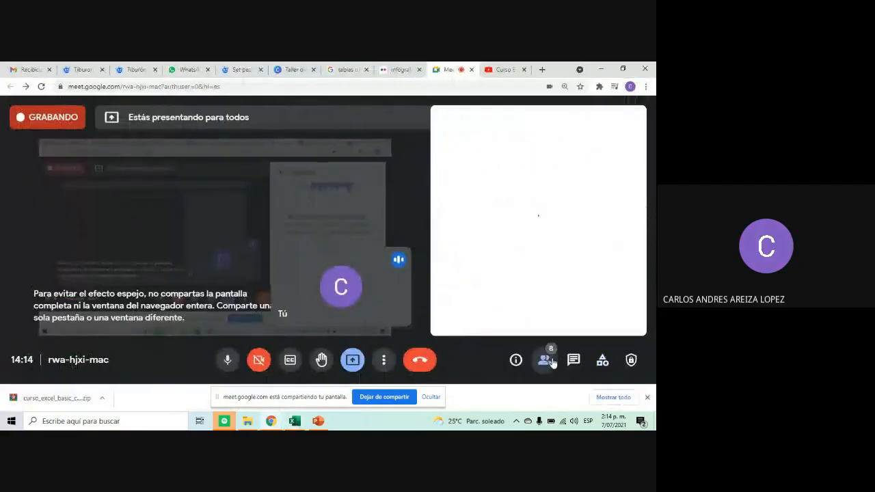
scroll(565, 282, "down", 3)
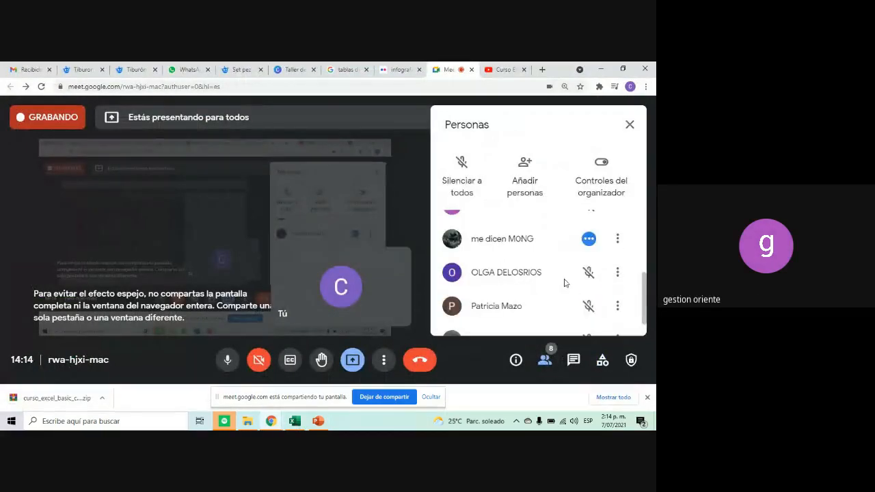
scroll(564, 282, "up", 5)
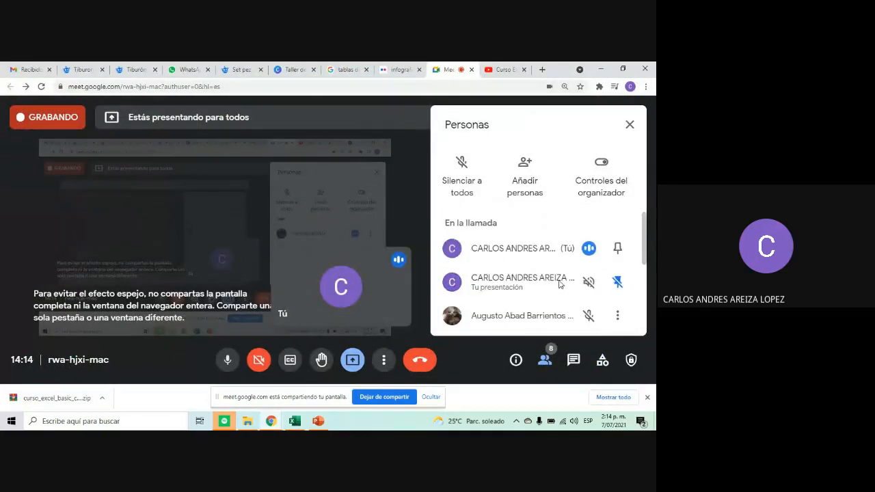
Return to the Excel workbook and turn on filters for the employee table's header row
left_click(294, 421)
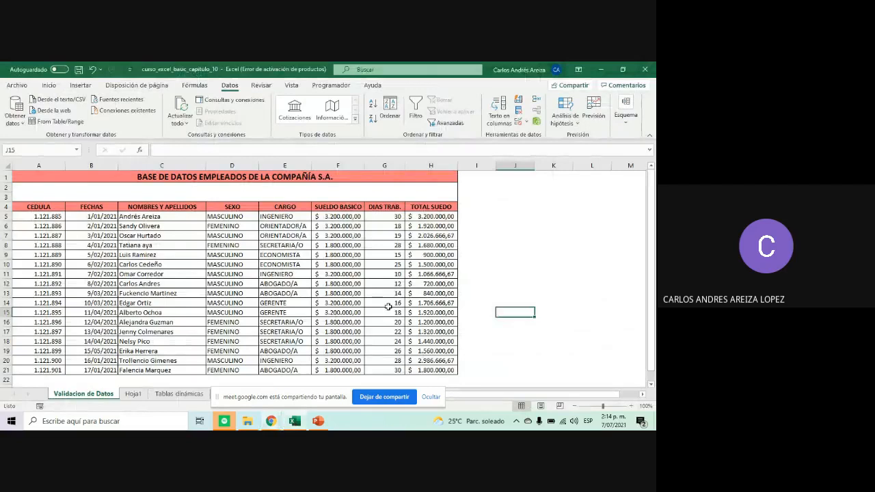
left_click(487, 234)
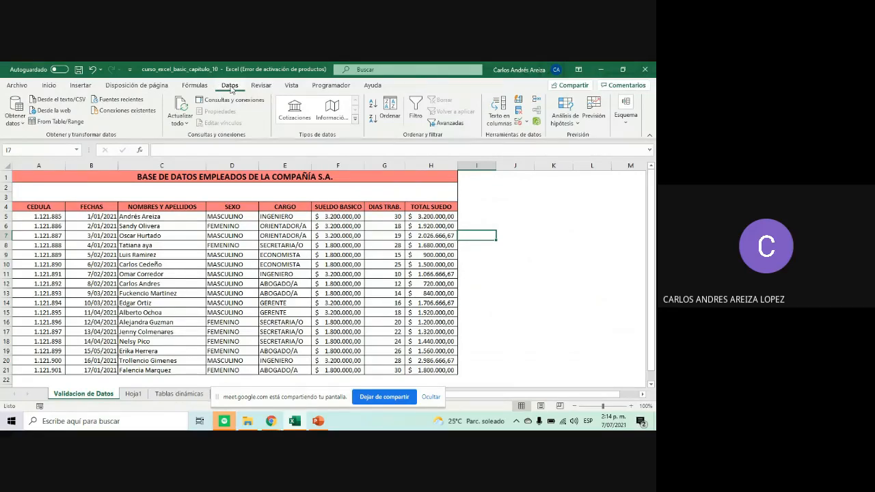
left_click(414, 104)
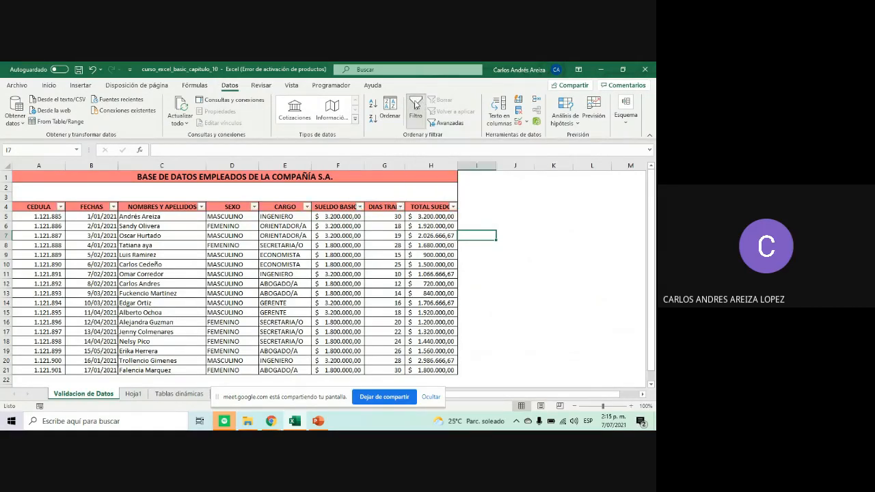
Examine the sorting and filtering options of the CEDULA column, then close them without applying anything
left_click(61, 207)
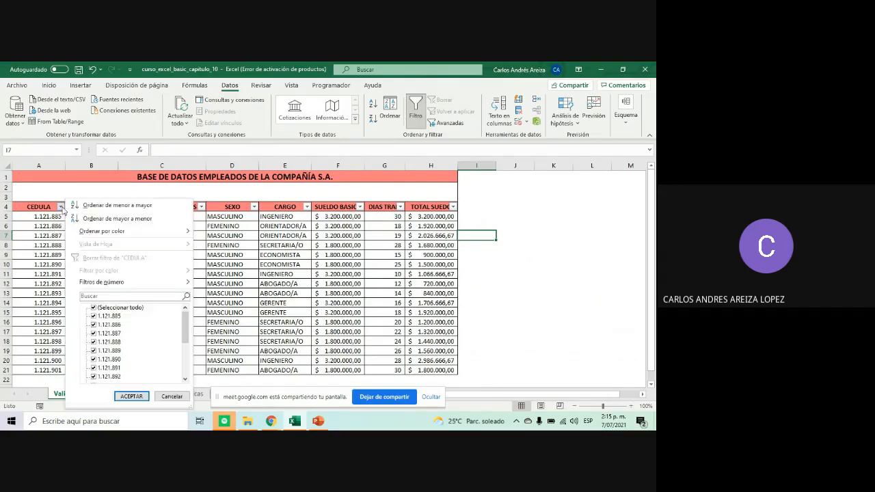
left_click(61, 208)
left_click(61, 207)
scroll(147, 363, "down", 4)
scroll(137, 352, "up", 3)
left_click(262, 244)
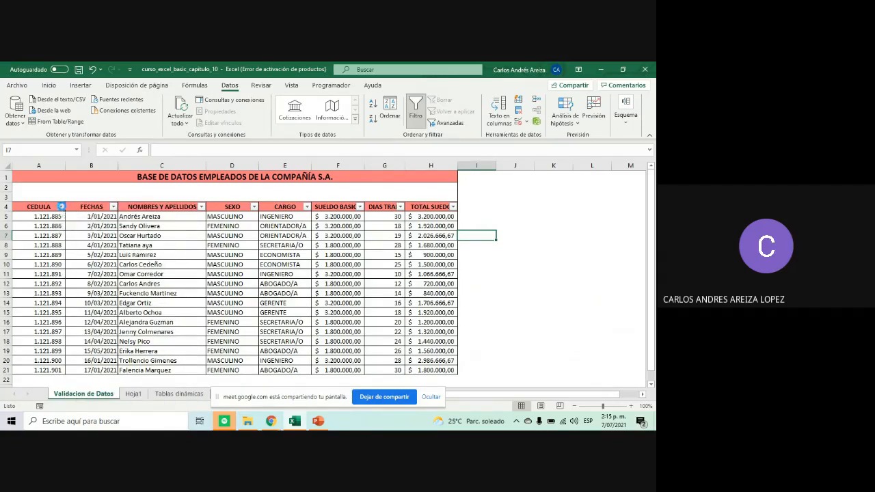
left_click(61, 207)
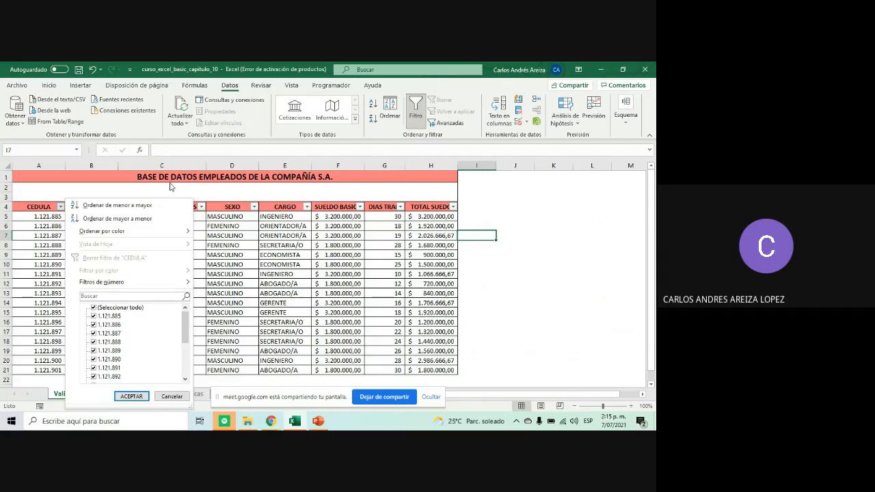
key("Escape")
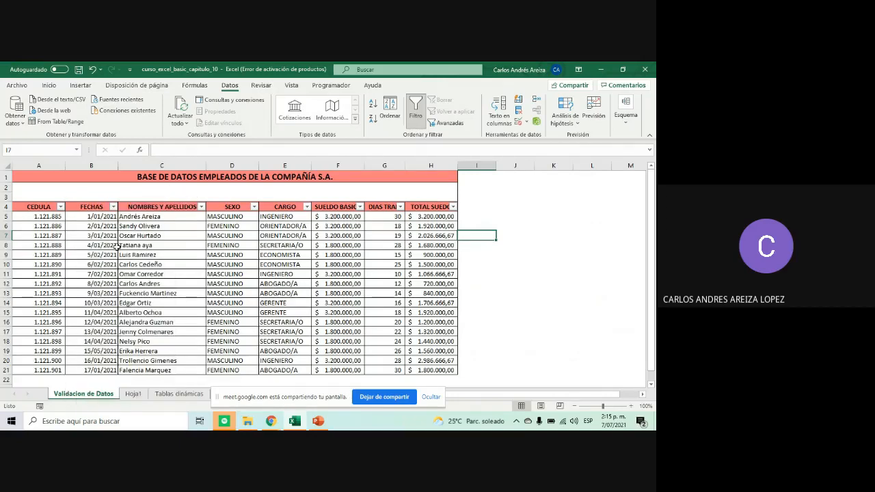
Filter the NOMBRES Y APELLIDOS column to show only the employee in row 9
left_click(152, 255)
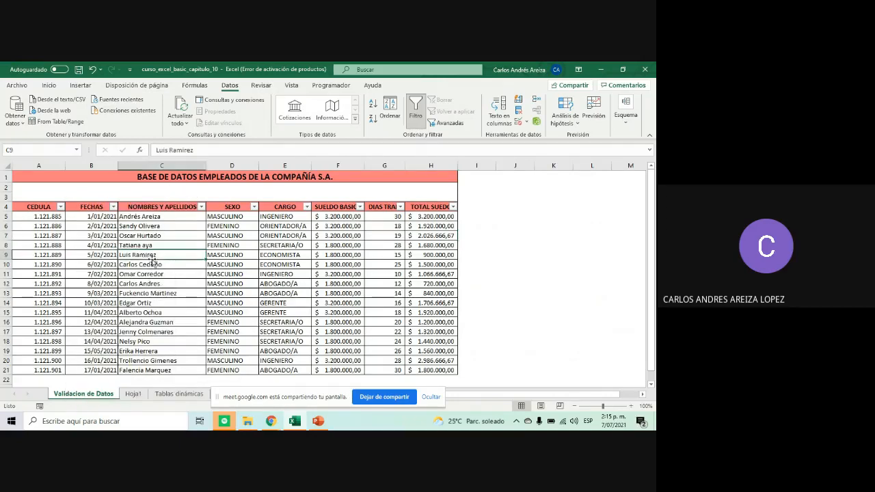
left_click(201, 207)
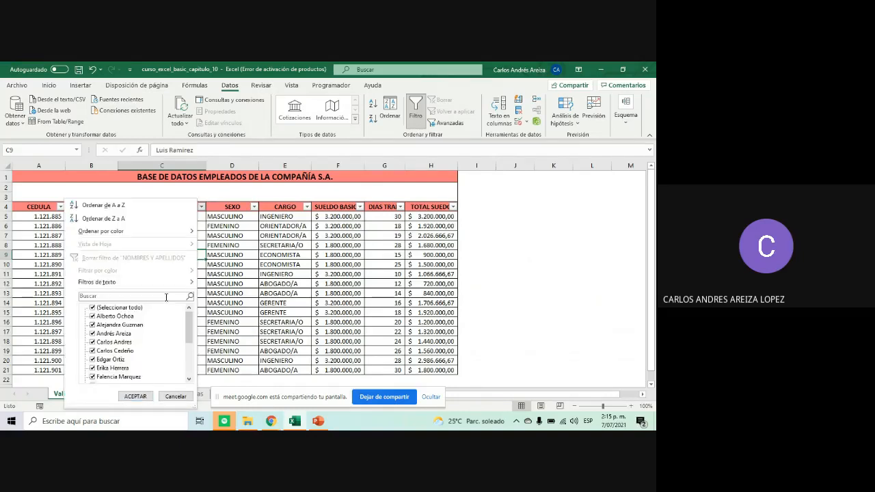
left_click(93, 308)
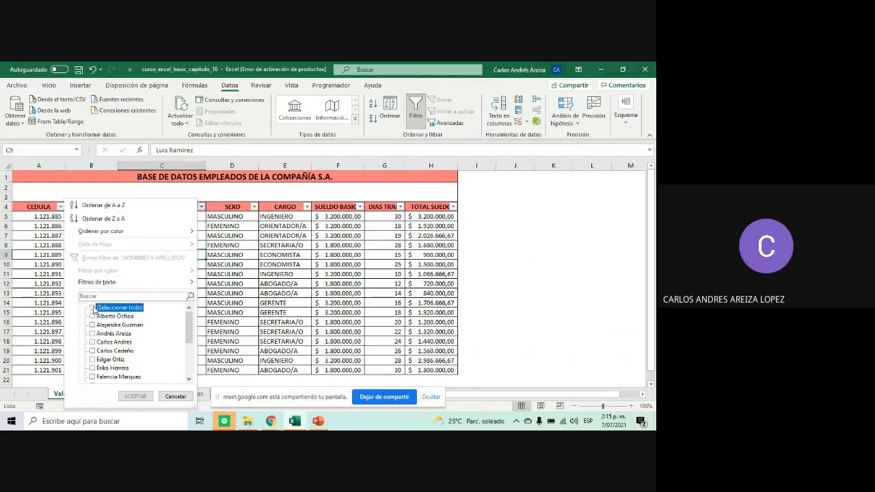
scroll(123, 346, "down", 5)
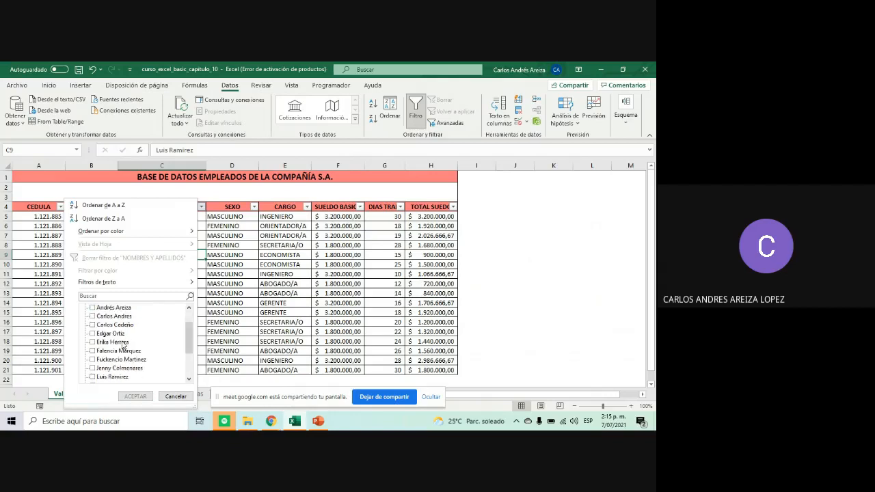
scroll(137, 338, "up", 5)
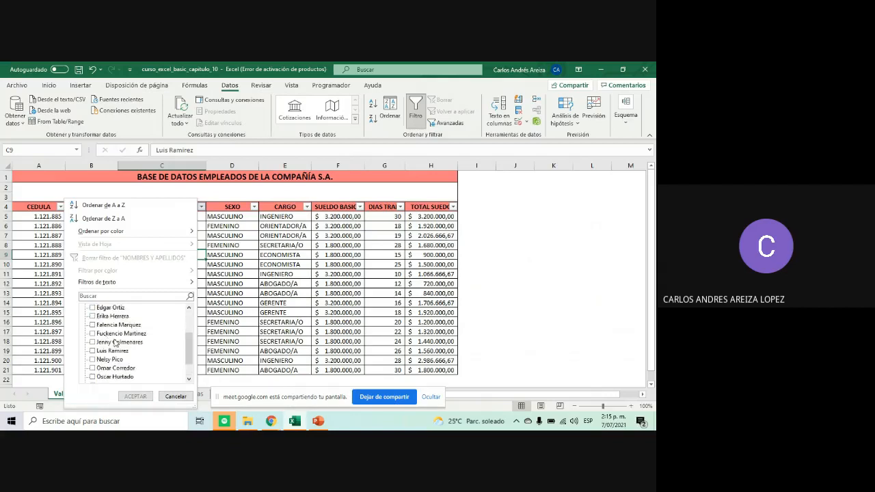
scroll(123, 347, "down", 1)
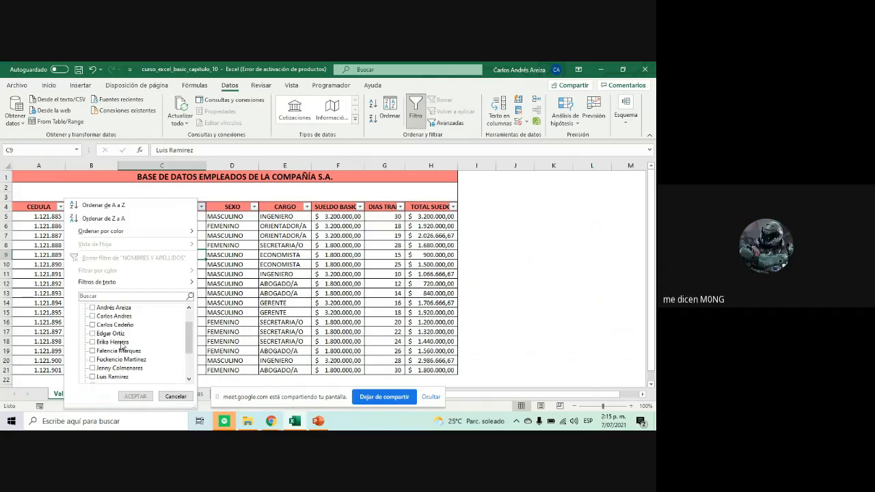
left_click(93, 377)
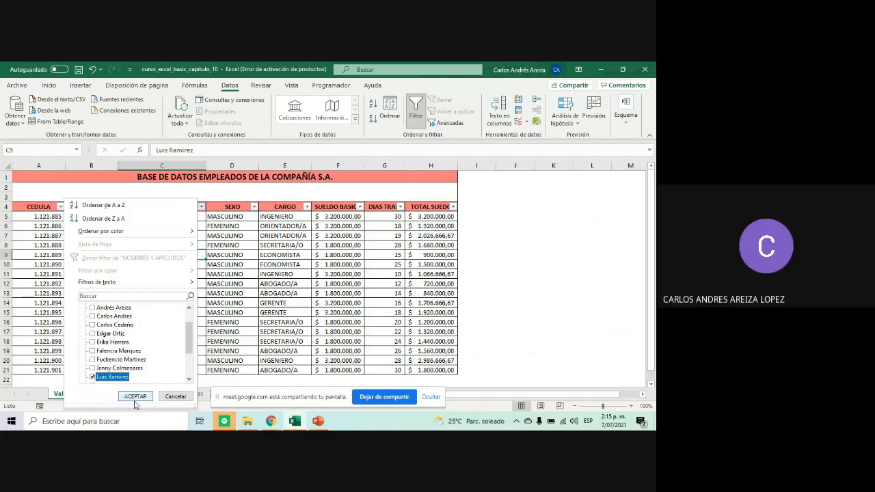
left_click(136, 397)
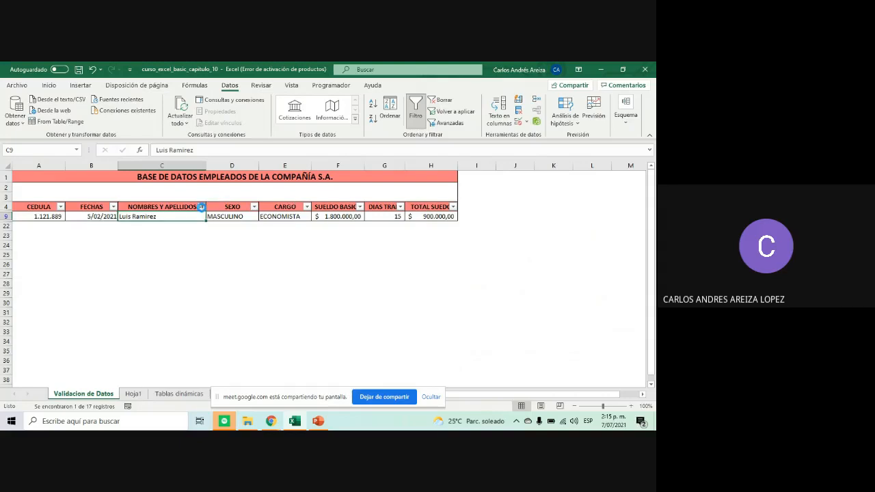
Reset the NOMBRES Y APELLIDOS filter by selecting all names again
left_click(201, 206)
left_click(120, 308)
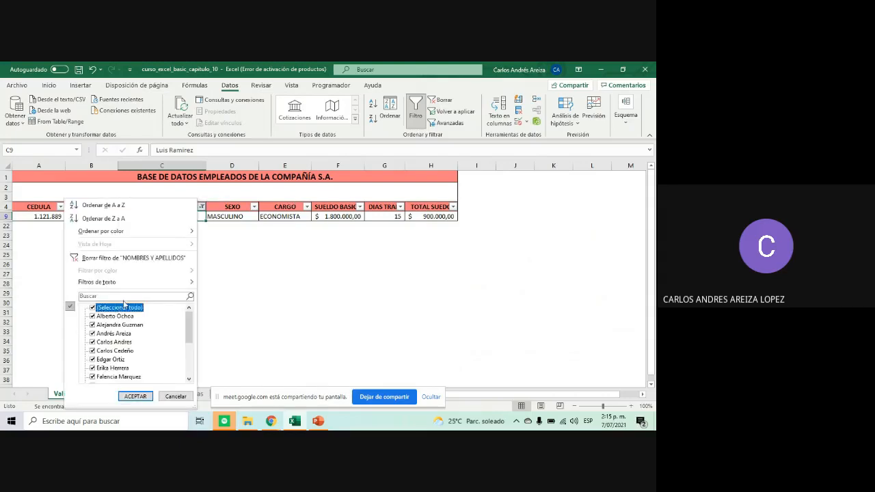
left_click(240, 288)
left_click(203, 207)
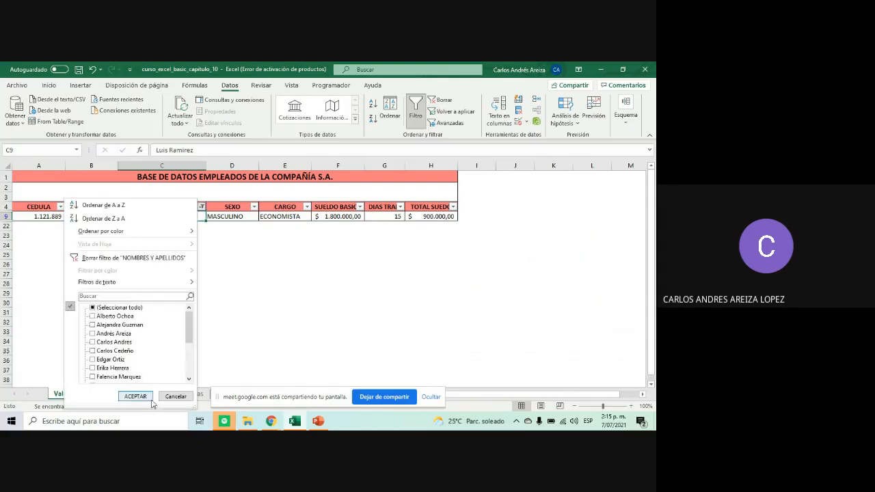
left_click(105, 307)
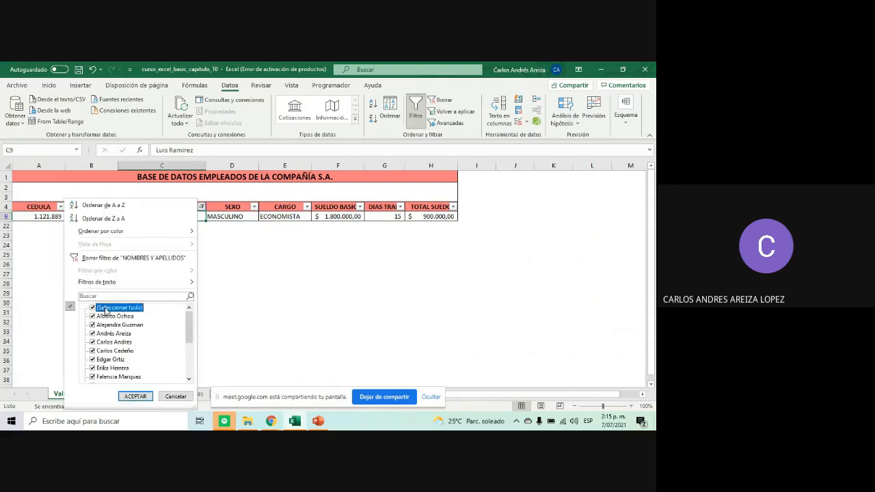
left_click(130, 396)
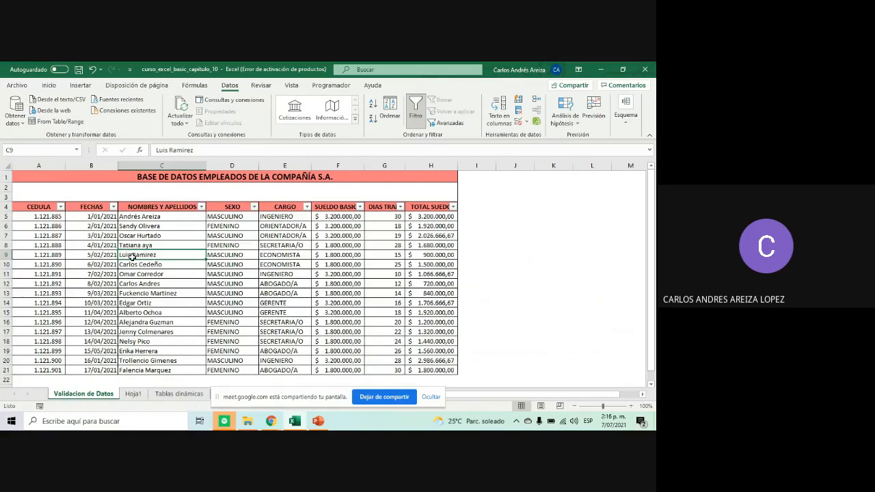
Switch to the PowerPoint exercise slide and highlight the first FILTROS task, about people with the Ingenieros position
left_click(61, 207)
left_click(60, 209)
left_click(318, 421)
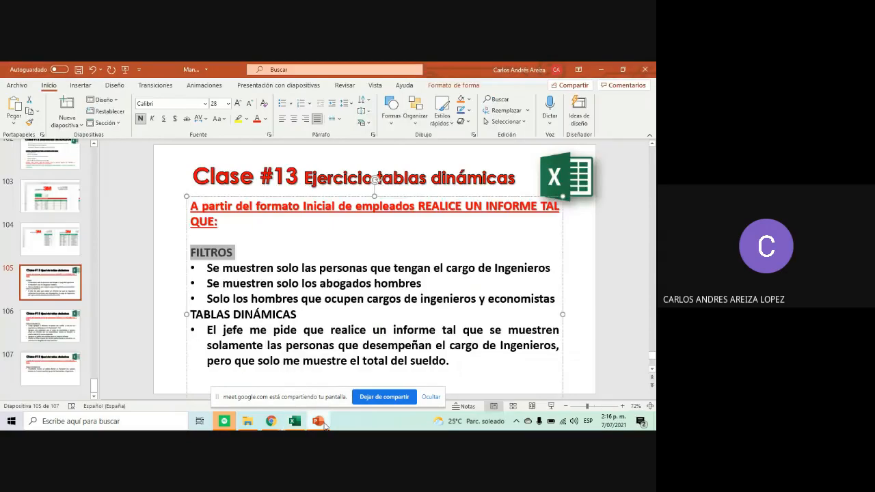
left_click(209, 268)
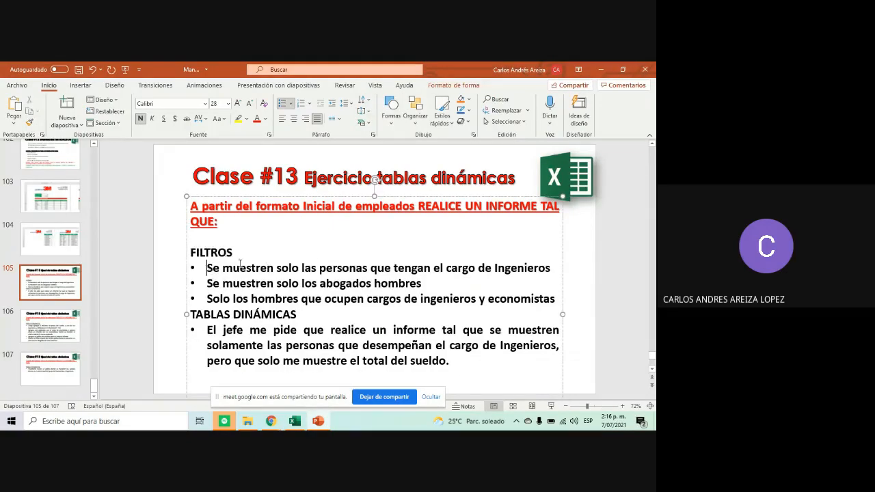
left_click_drag(208, 268, 513, 270)
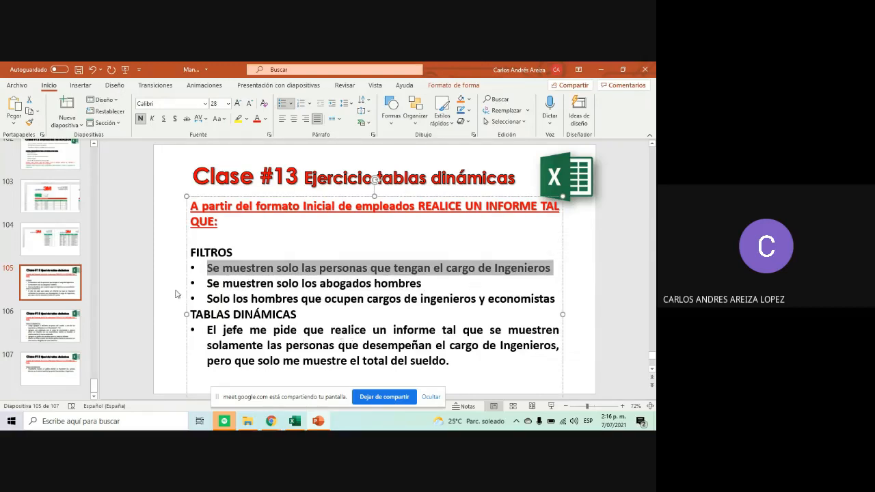
Return to the Excel workbook and filter the CARGO column to show only INGENIERO
left_click(295, 421)
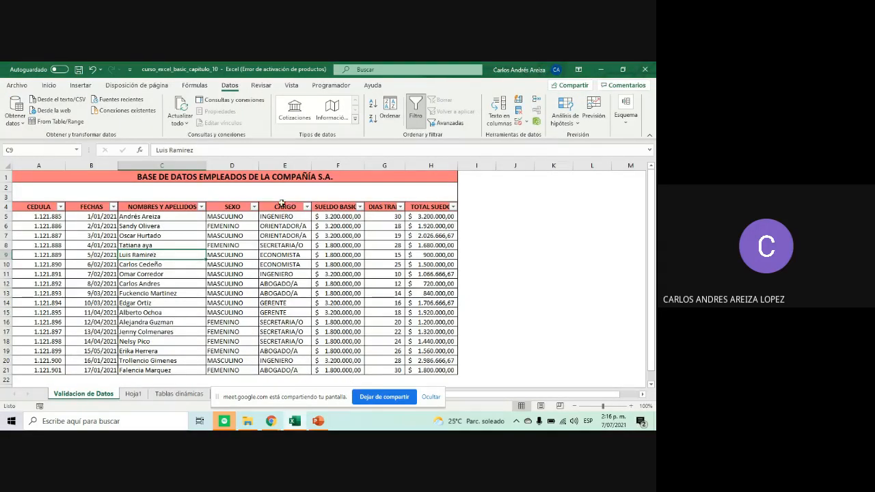
left_click(307, 207)
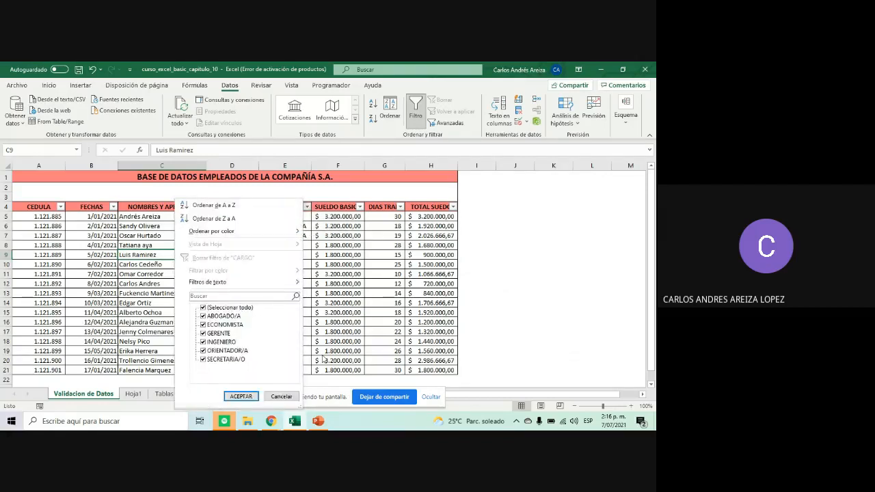
left_click(203, 308)
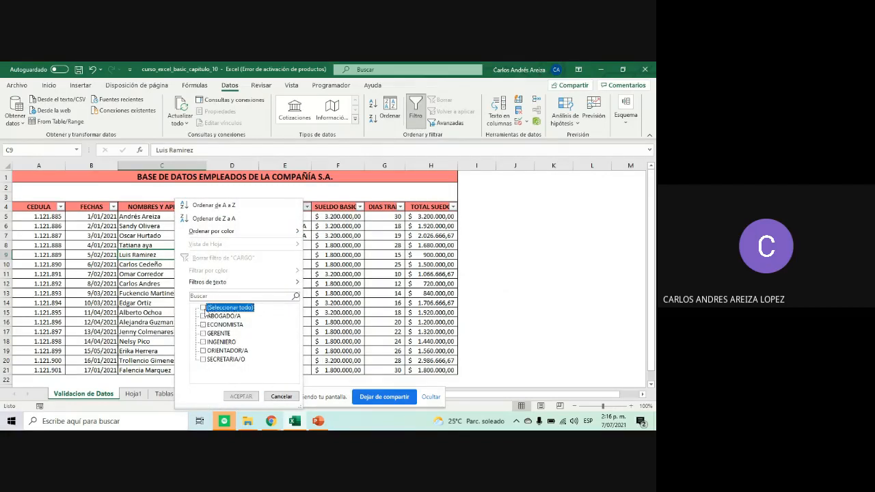
left_click(203, 342)
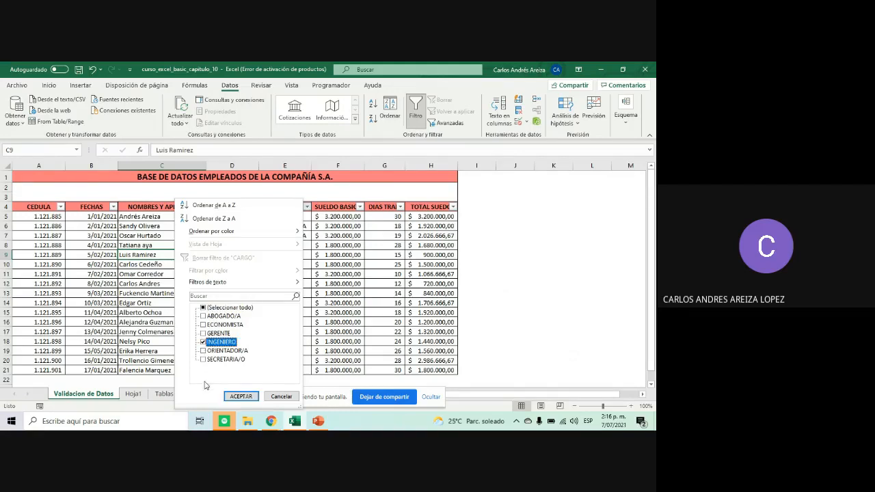
left_click(240, 396)
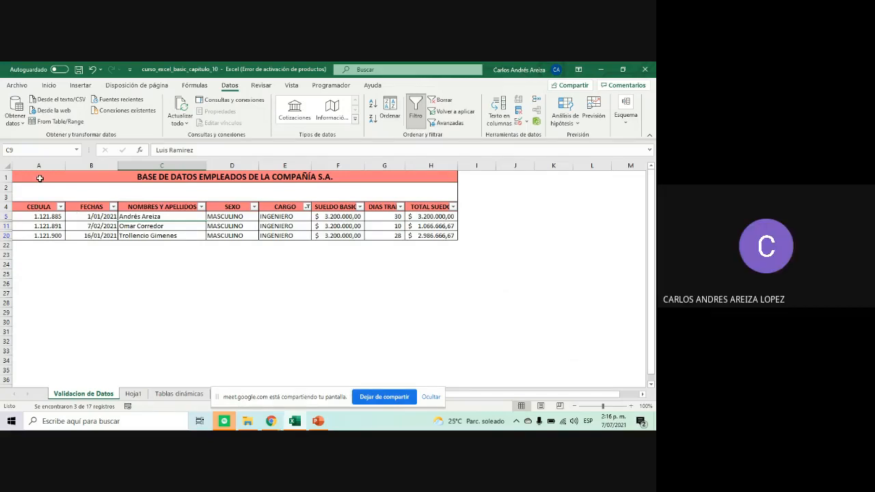
Review the base salary, days worked and CARGO values of the filtered rows
left_click_drag(336, 218, 339, 235)
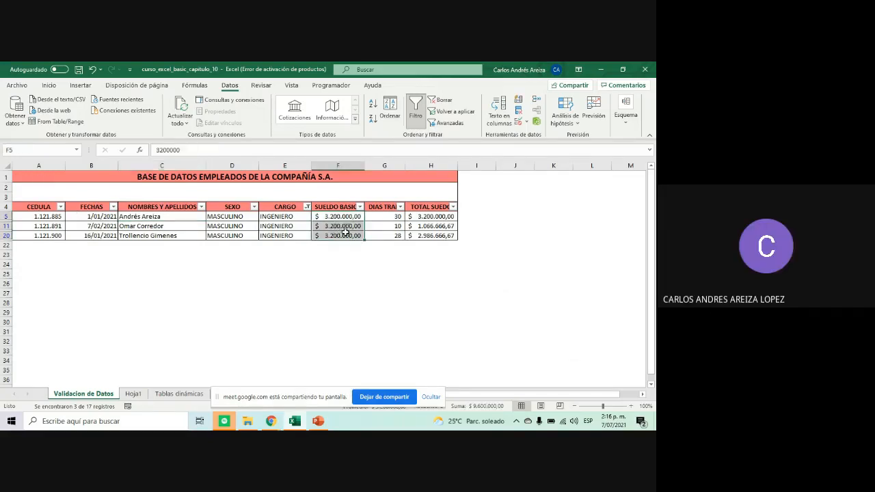
left_click_drag(387, 217, 401, 239)
left_click(428, 263)
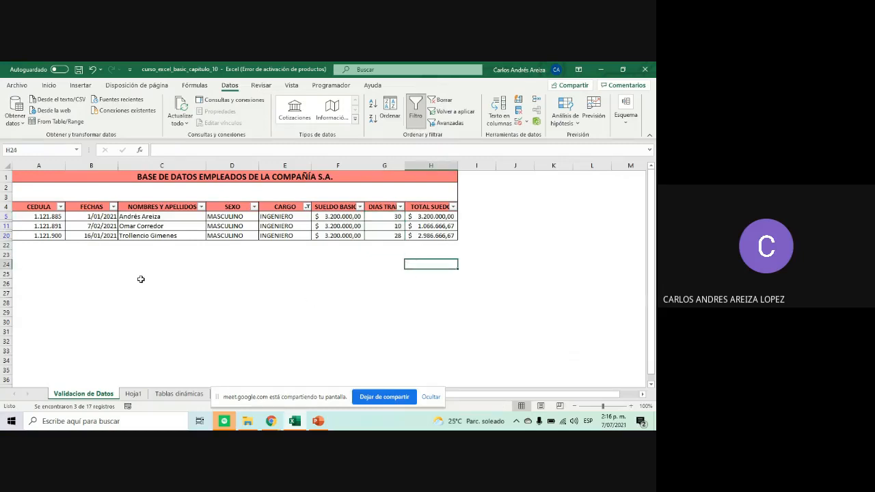
left_click_drag(280, 217, 283, 246)
left_click(270, 263)
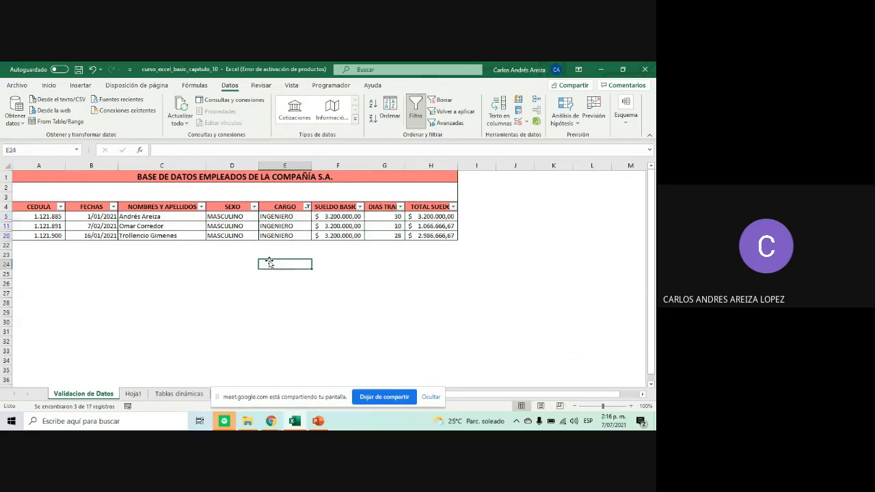
Examine the SEXO column of the engineer rows and the values its filter offers, leaving that filter unapplied
left_click(236, 165)
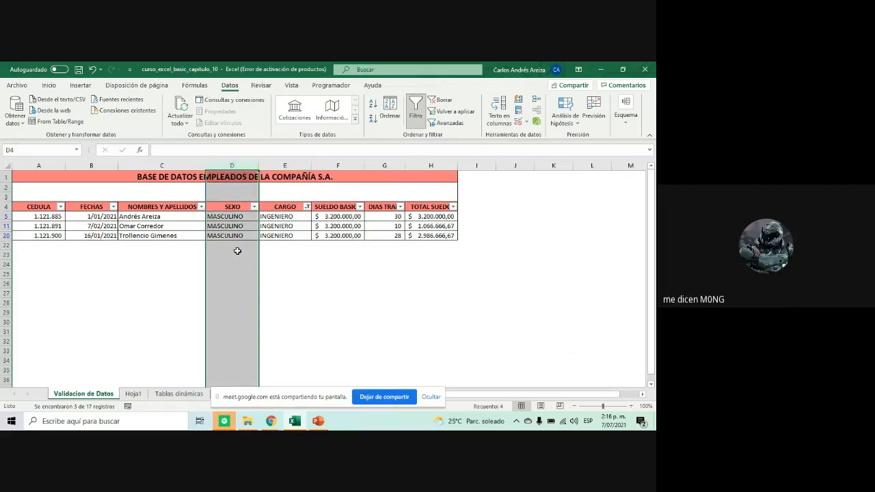
left_click(142, 292)
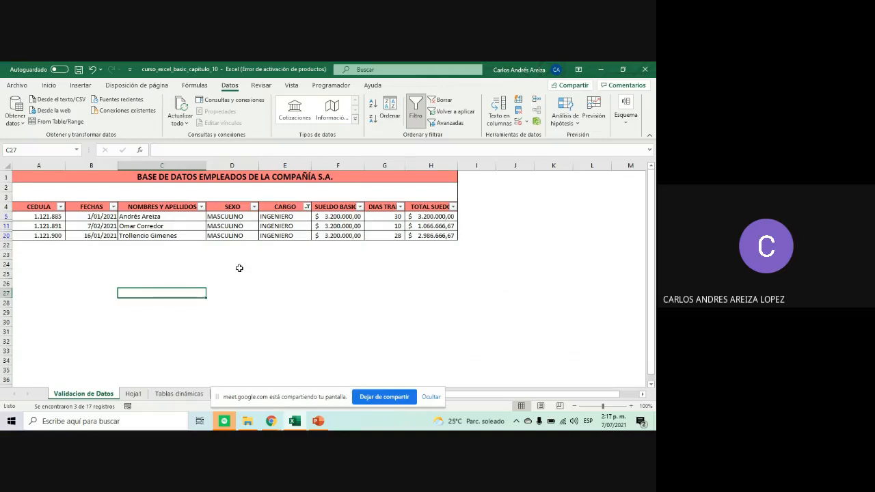
left_click(261, 207)
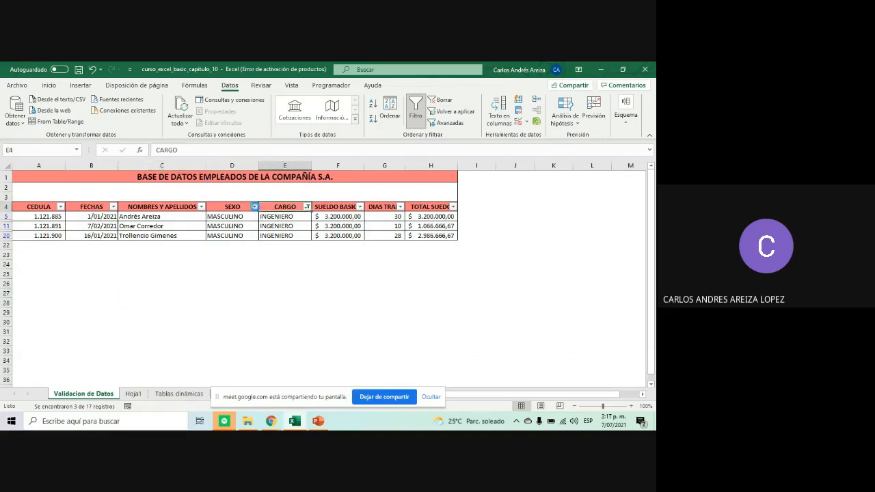
left_click(254, 206)
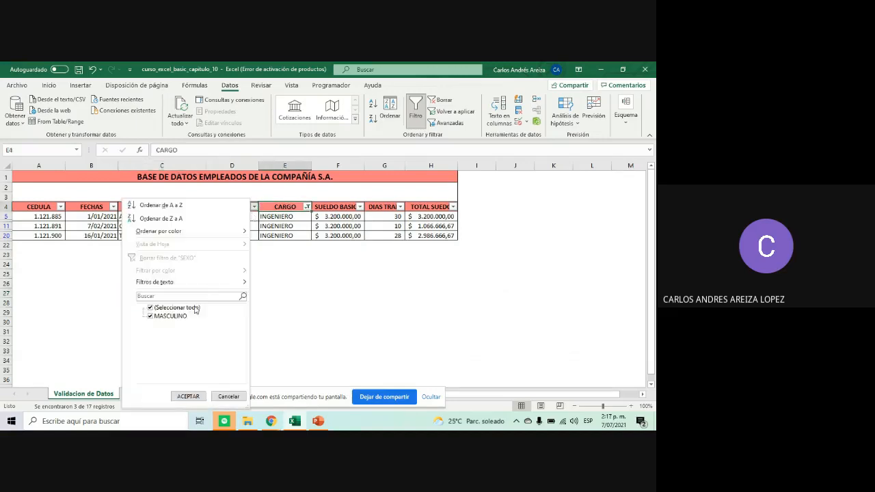
left_click(151, 317)
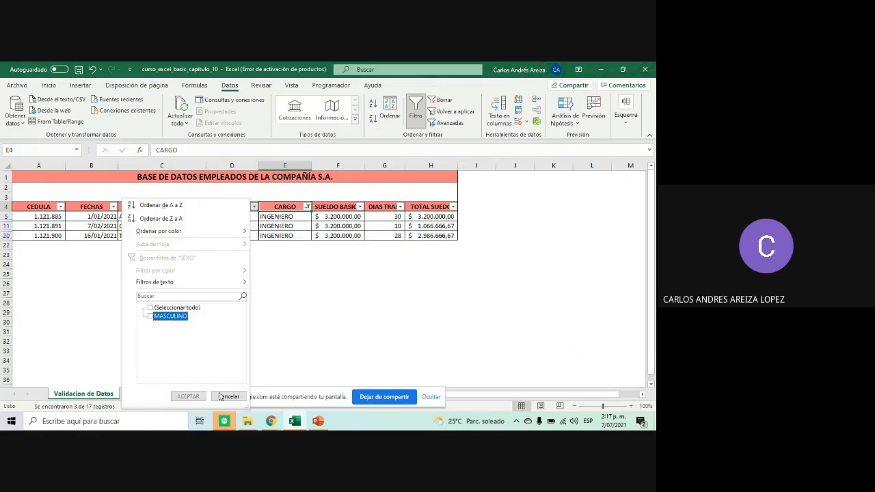
left_click(151, 316)
left_click(150, 317)
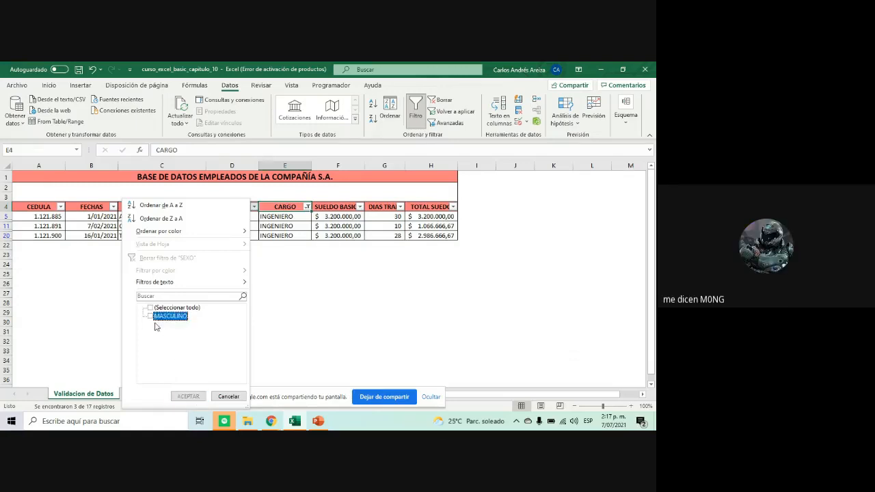
left_click(295, 314)
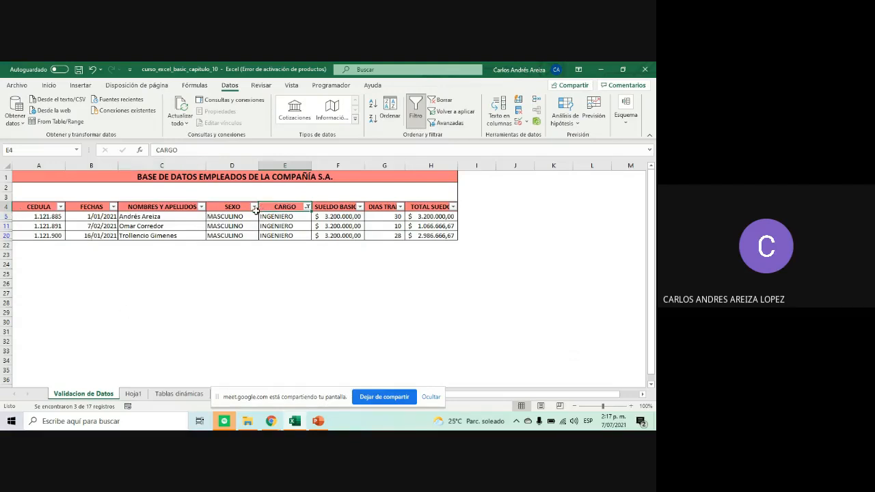
Reset the CARGO filter by selecting all positions again
left_click(308, 207)
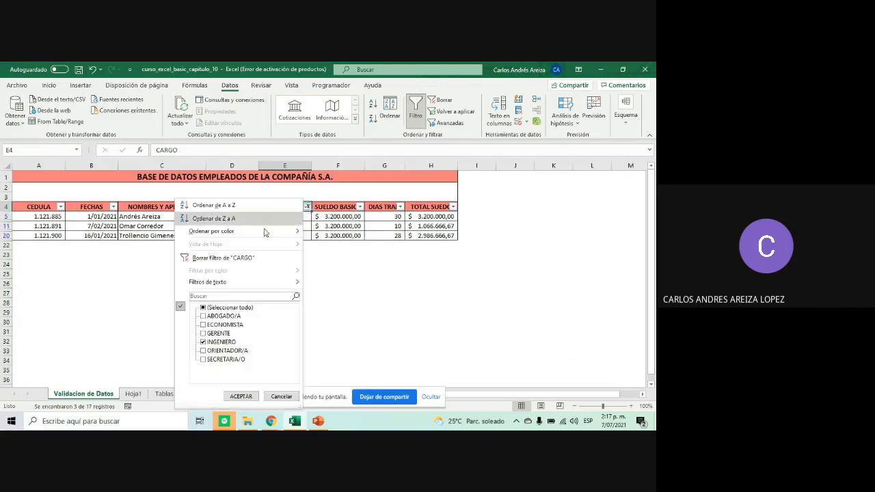
left_click(205, 308)
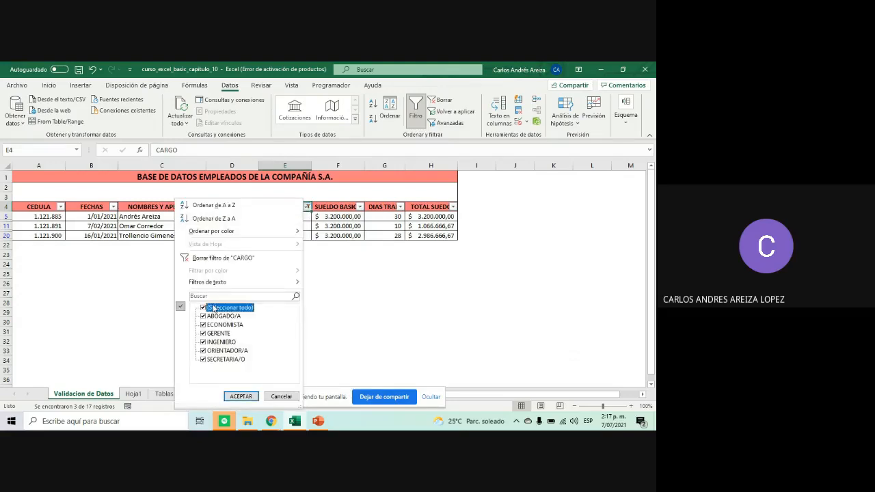
left_click(239, 396)
left_click(564, 228)
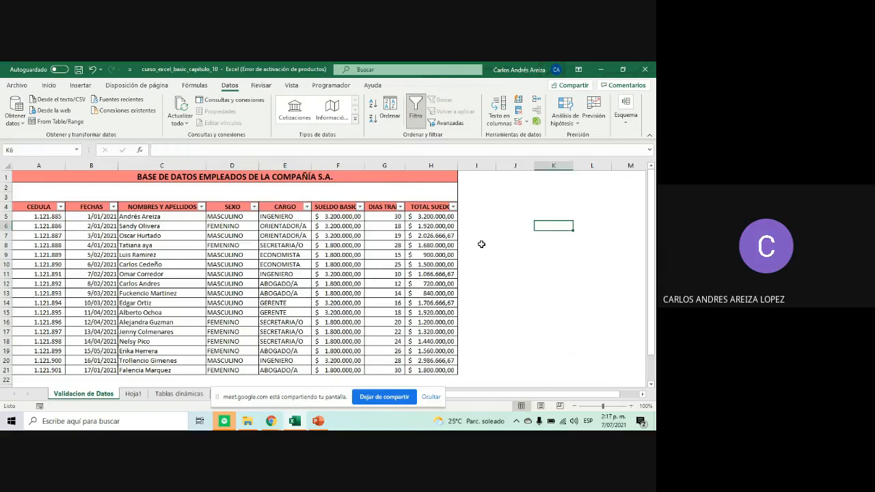
Autofit the widths of the SUELDO BASICO, TOTAL SUEDO and DIAS TRAB. columns to their contents
double_click(366, 164)
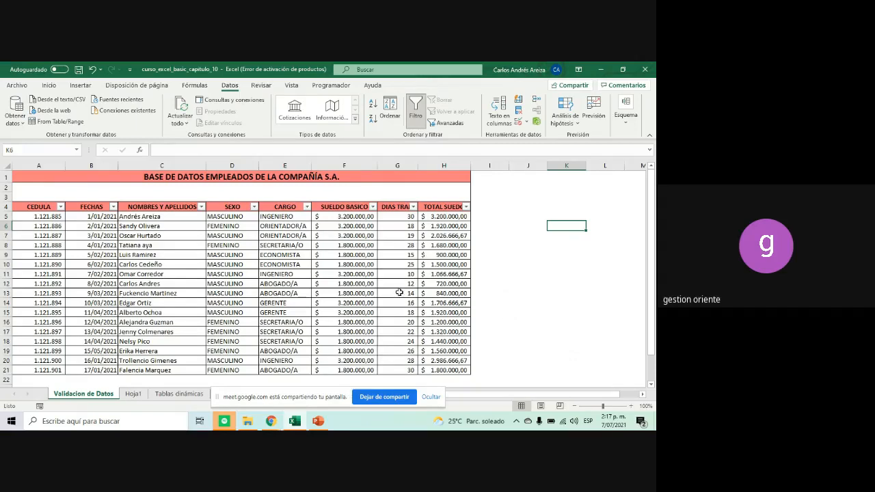
scroll(92, 266, "down", 2)
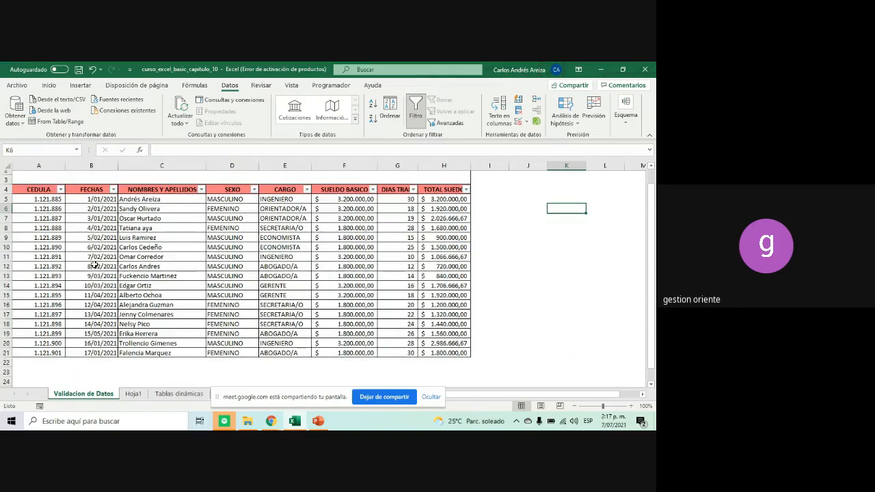
scroll(92, 265, "up", 2)
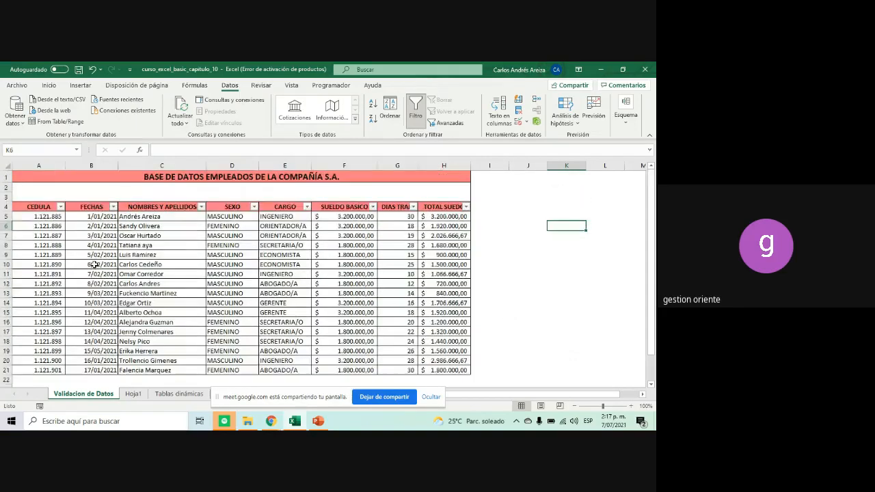
double_click(471, 164)
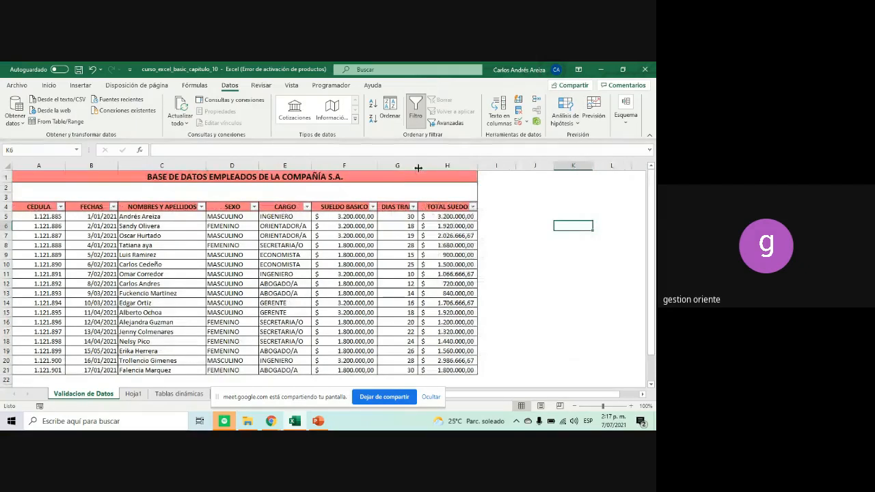
double_click(418, 165)
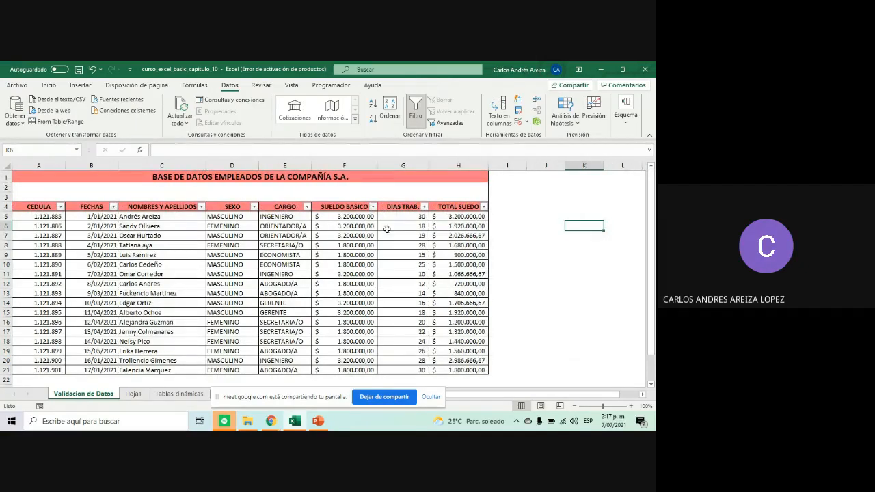
left_click(196, 267)
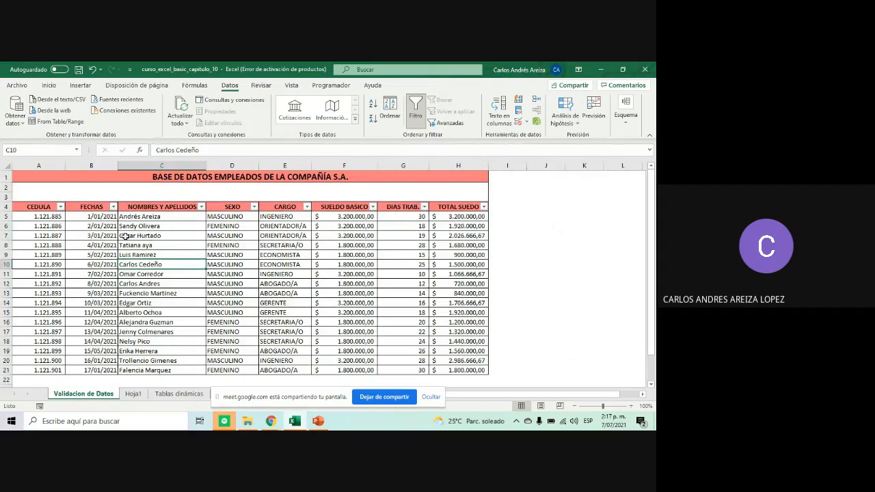
Remove the filter controls from the table headers, add them back, and view the SUELDO BASICO filter list
left_click(416, 109)
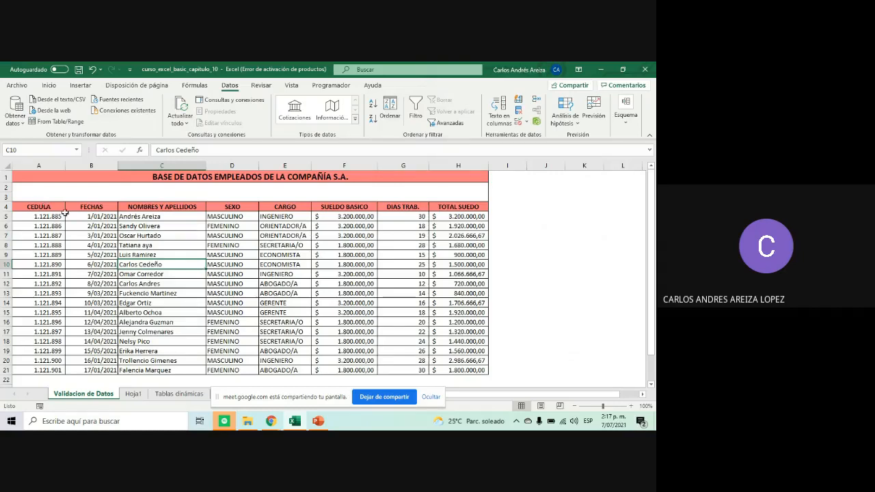
left_click(86, 207)
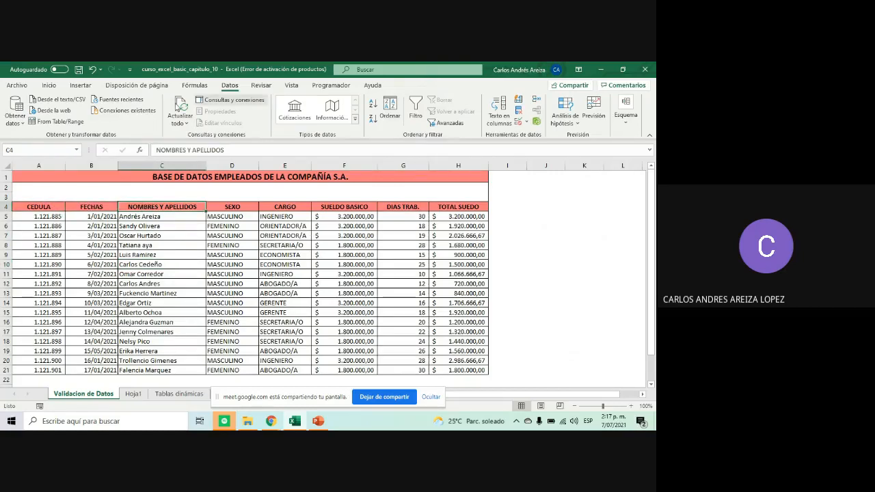
left_click(416, 108)
left_click(372, 207)
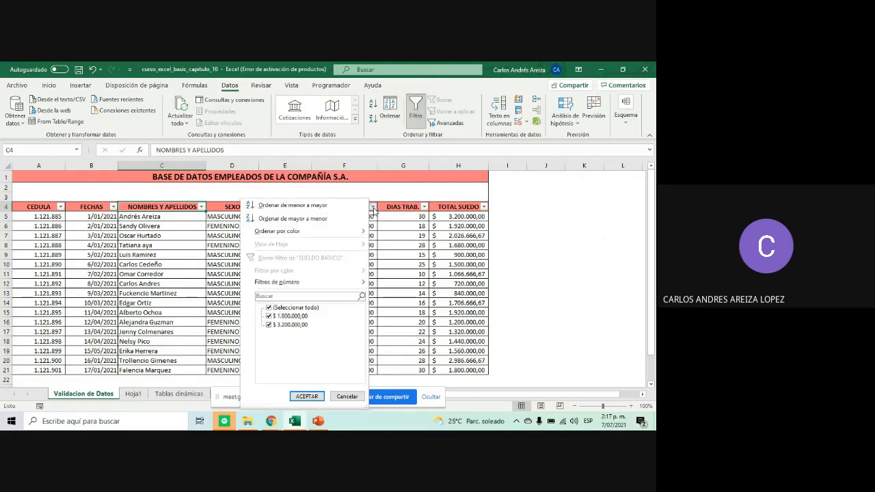
left_click(372, 207)
left_click(567, 226)
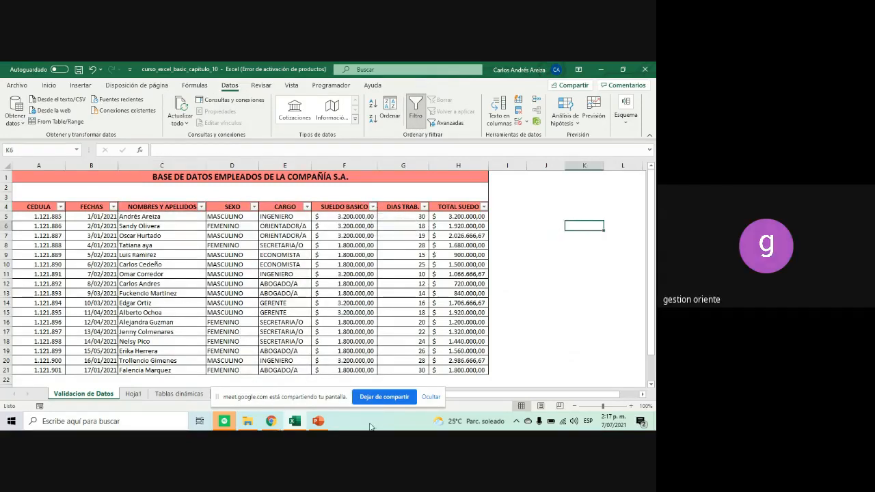
View the value types that Data Validation can allow, including Lista, and leave the settings of cell K6 unapplied
mouse_move(320, 425)
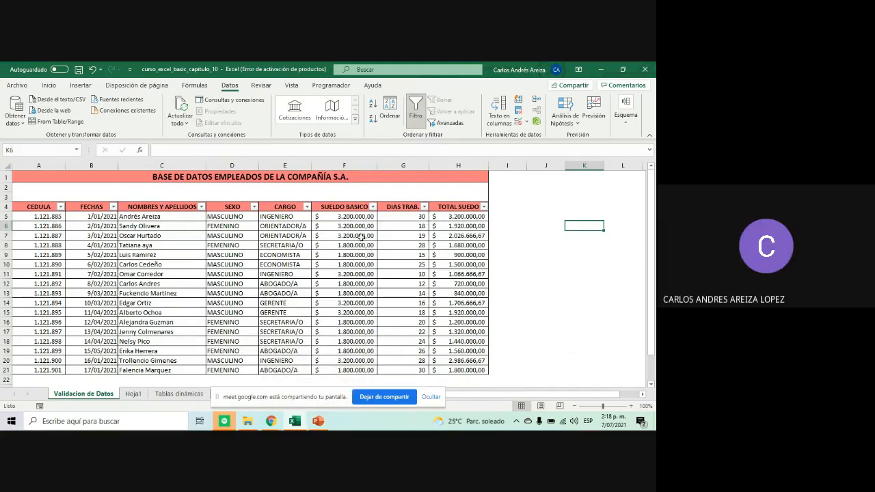
left_click(526, 122)
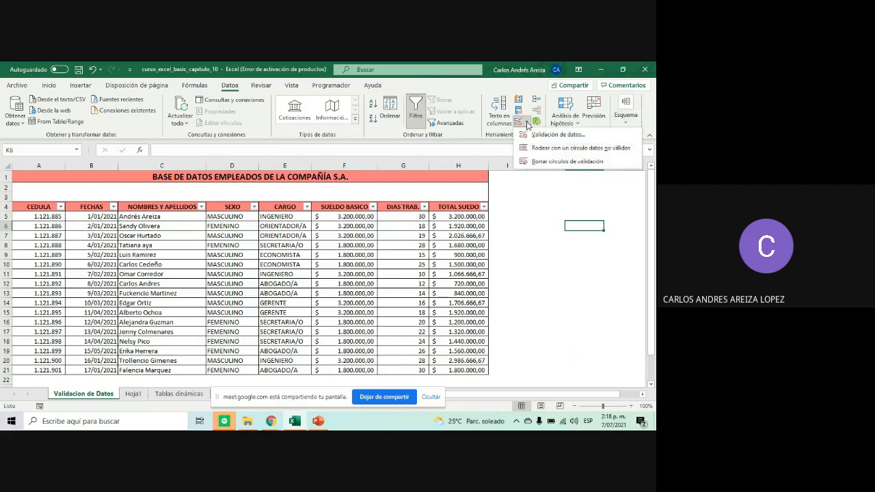
left_click(542, 135)
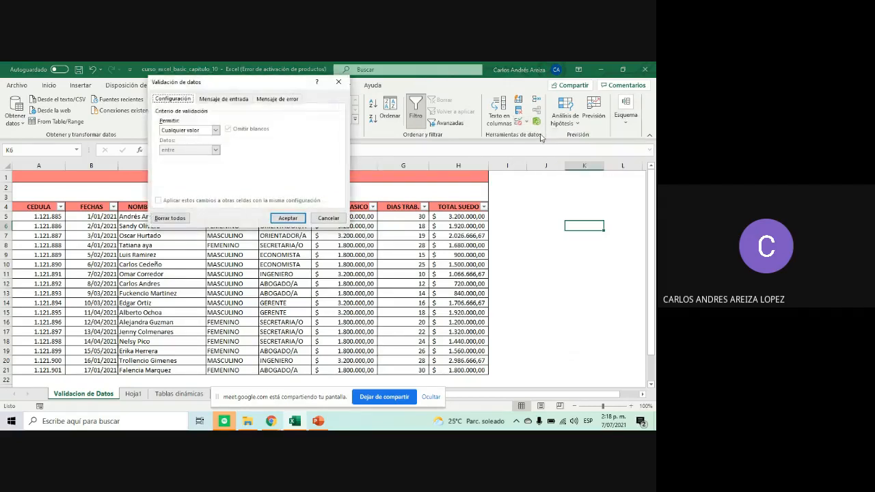
left_click(215, 130)
key("Down")
key("Down")
key("Down")
key("Down")
key("Down")
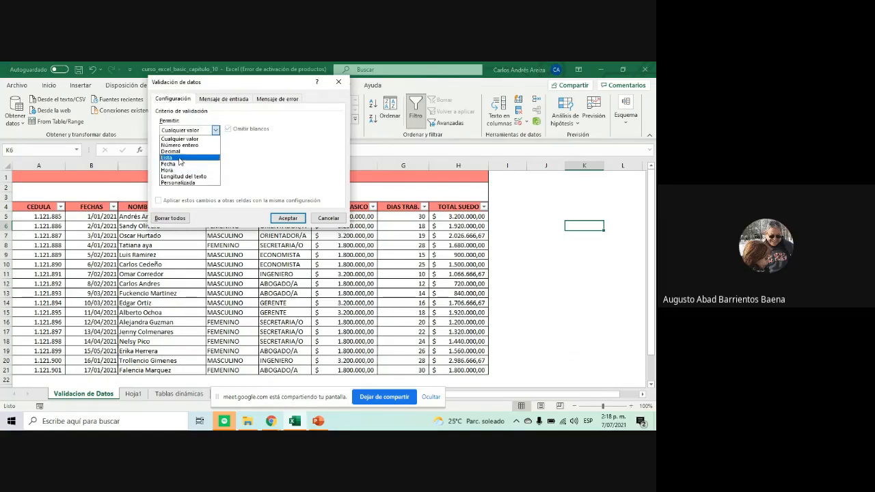
left_click(329, 218)
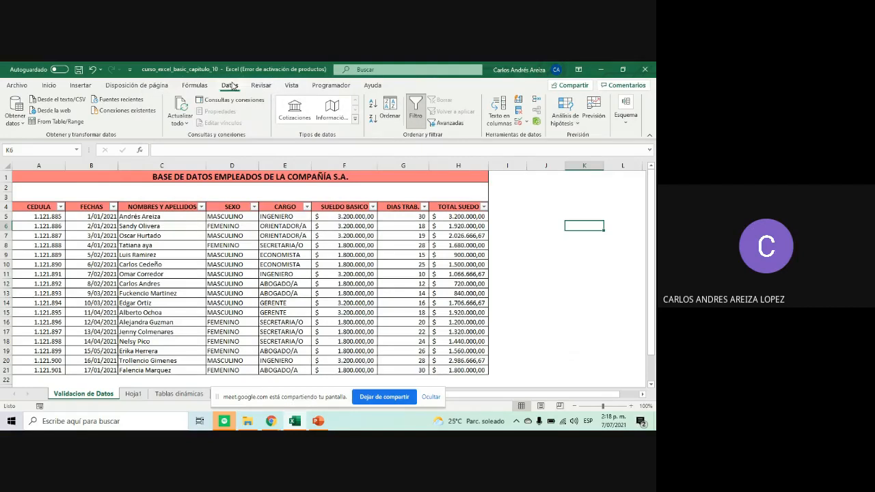
Turn off the filters on the employee table headers
left_click(291, 85)
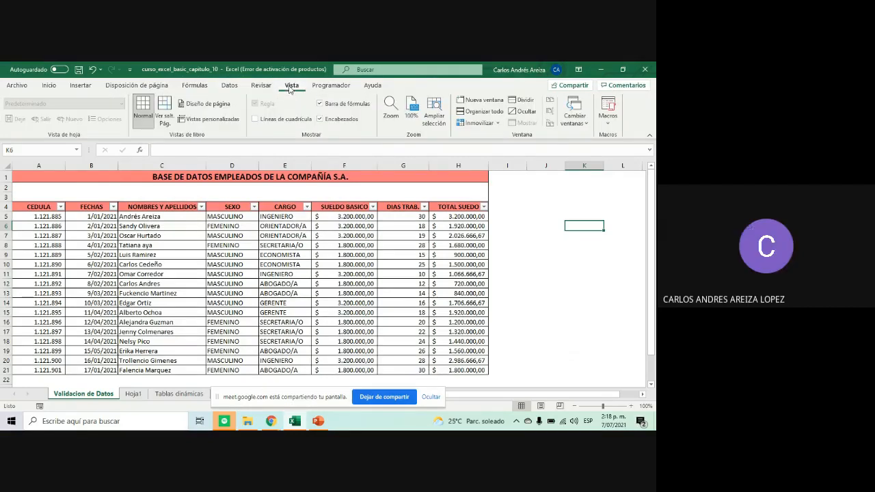
left_click(230, 86)
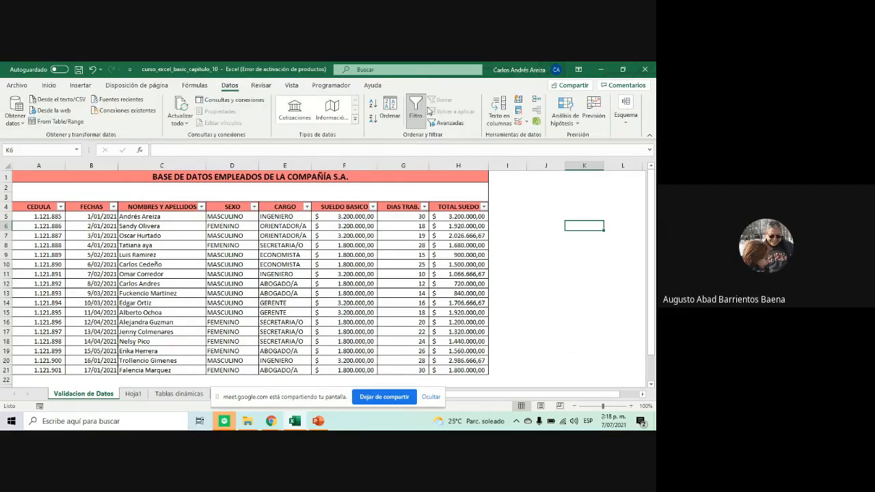
left_click(415, 108)
Set the data validation of cell H13 in the TOTAL SUEDO column to allow Lista with 0 as its source
left_click(477, 293)
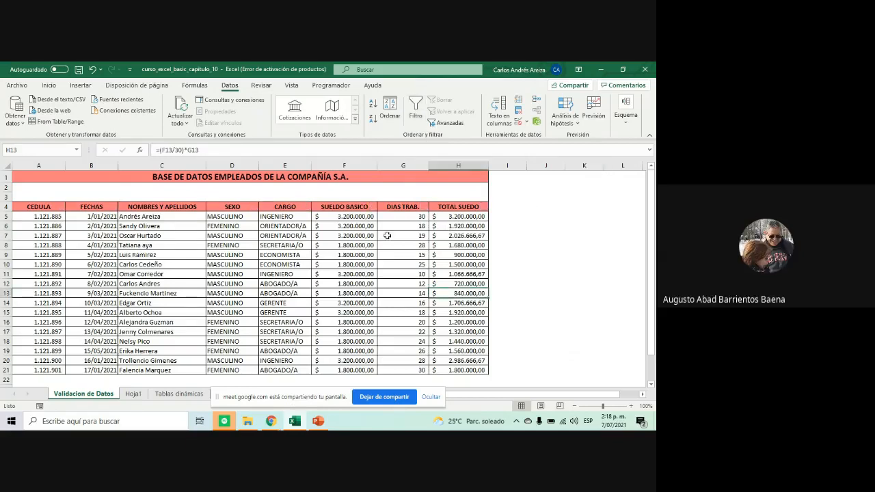
left_click(520, 121)
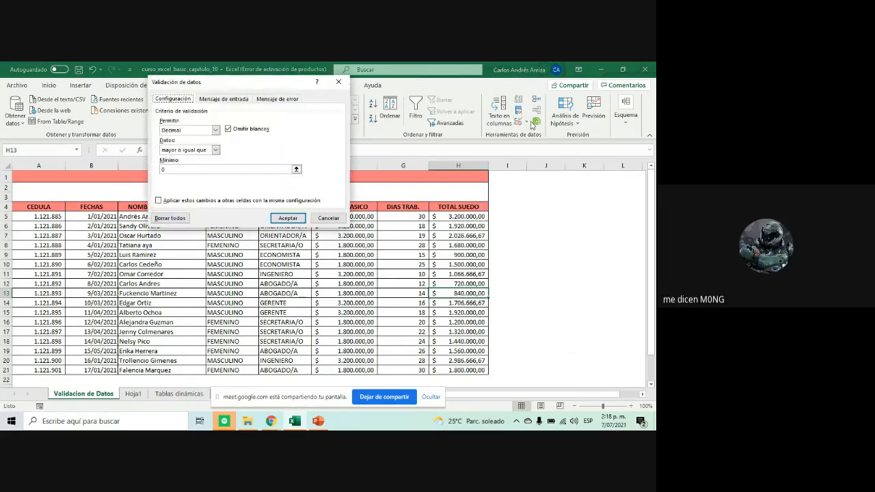
left_click(216, 130)
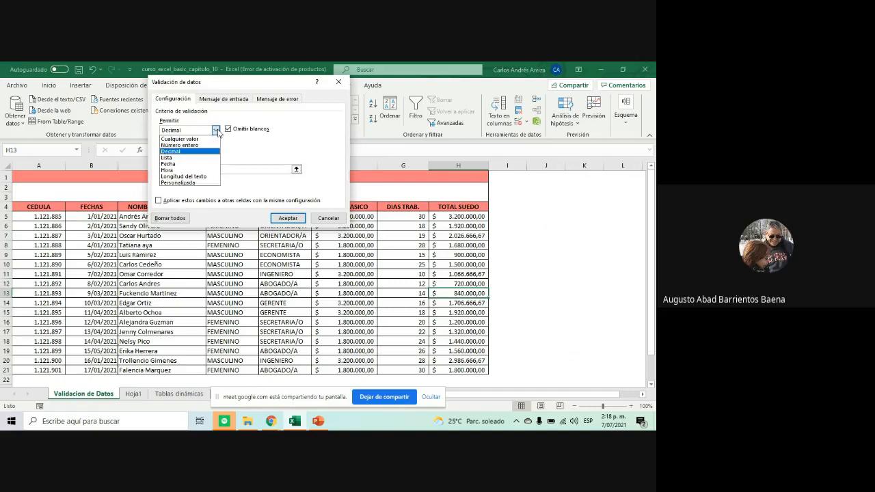
left_click(177, 162)
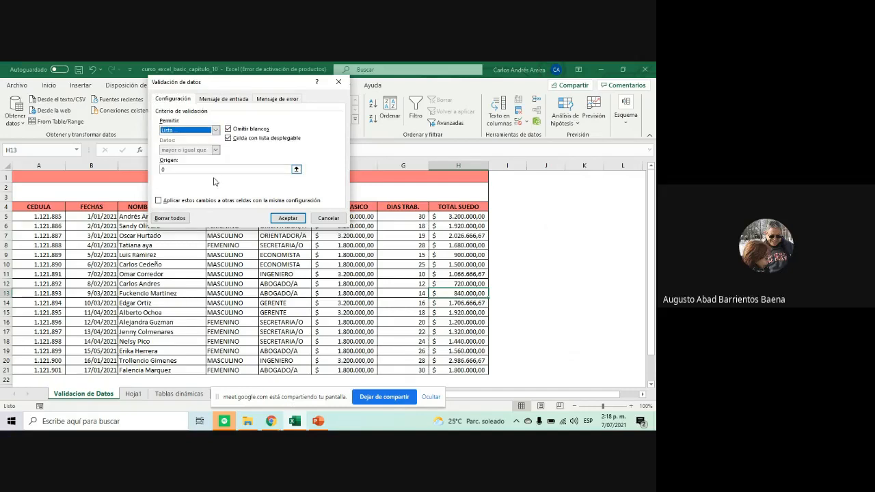
left_click(287, 218)
left_click(362, 245)
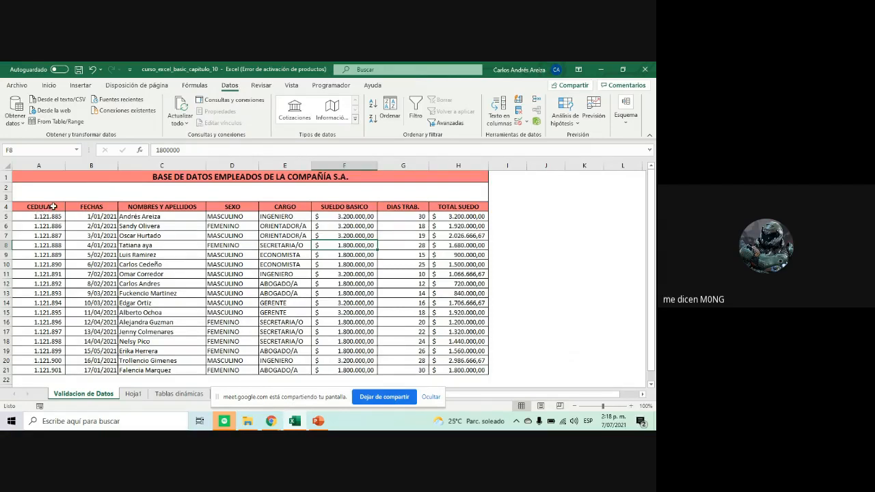
Try to apply Lista data validation without a source to the whole employee table, A4:H21, replacing its existing validation settings
left_click_drag(53, 206, 452, 371)
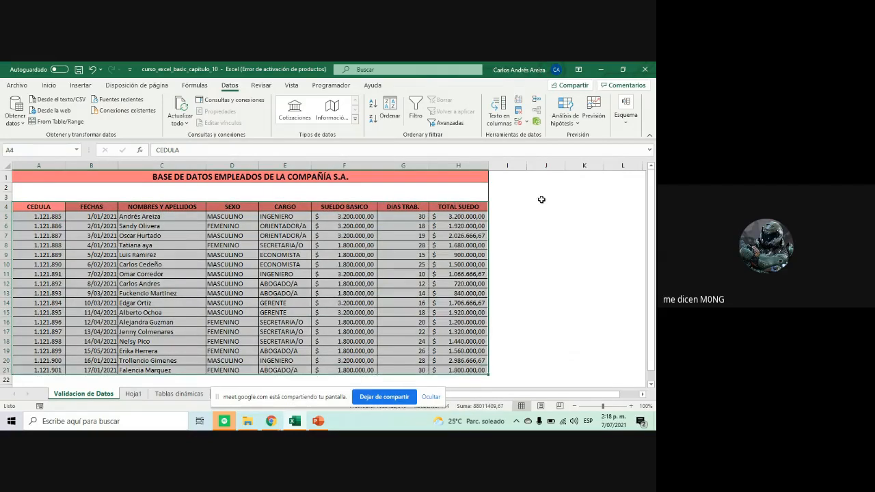
left_click(527, 122)
left_click(550, 135)
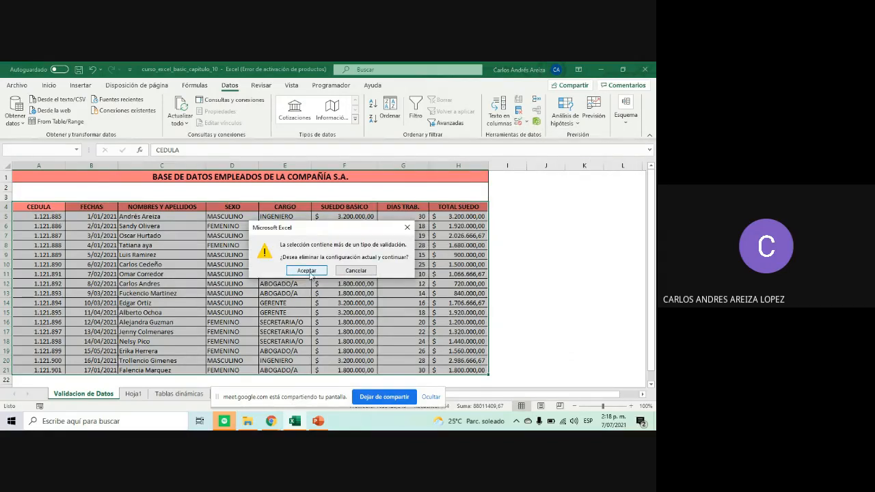
left_click(307, 274)
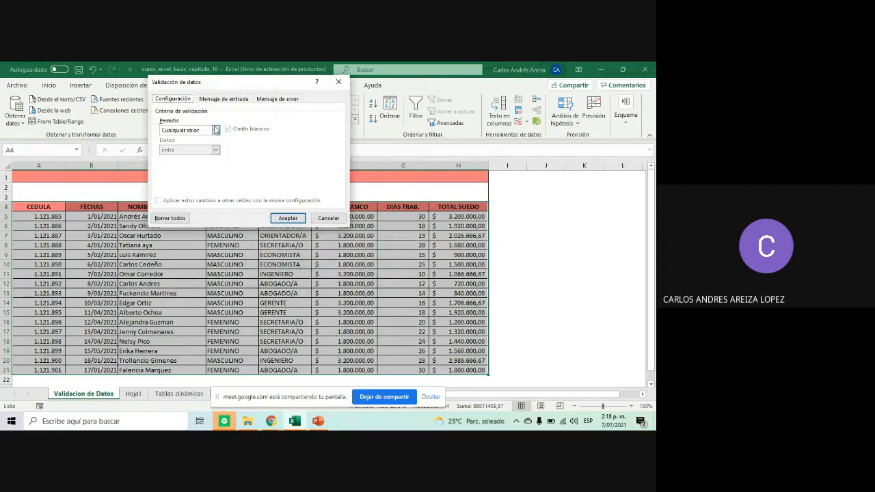
left_click(214, 130)
left_click(166, 157)
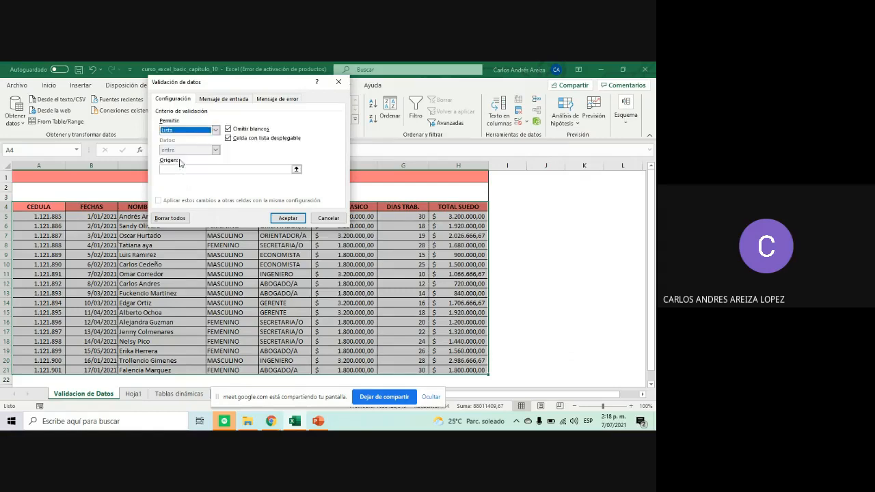
left_click(288, 218)
left_click(332, 268)
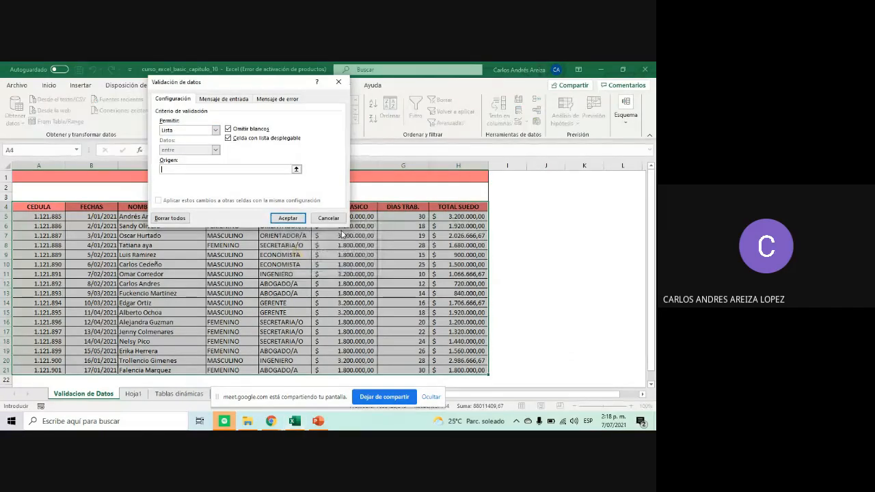
left_click(338, 81)
Extend the CARGO column's existing Lista data validation to the range E4:E21, including the header cell
left_click(284, 264)
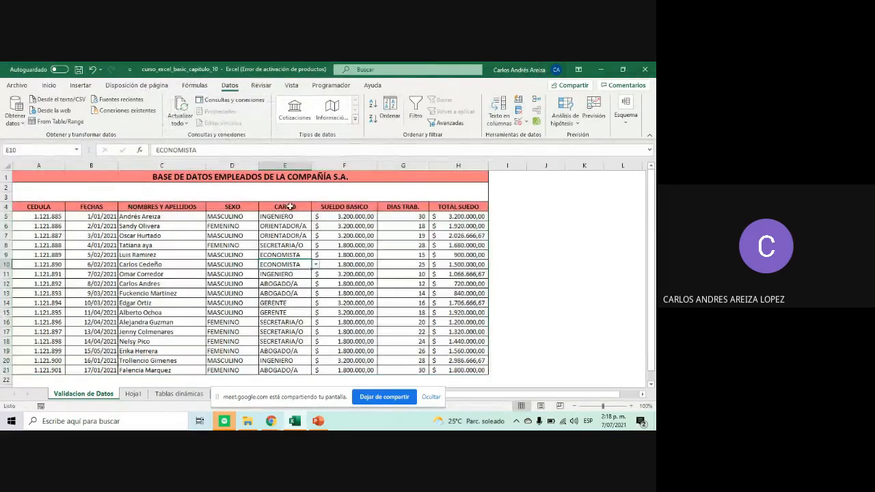
left_click(289, 207)
left_click(301, 228)
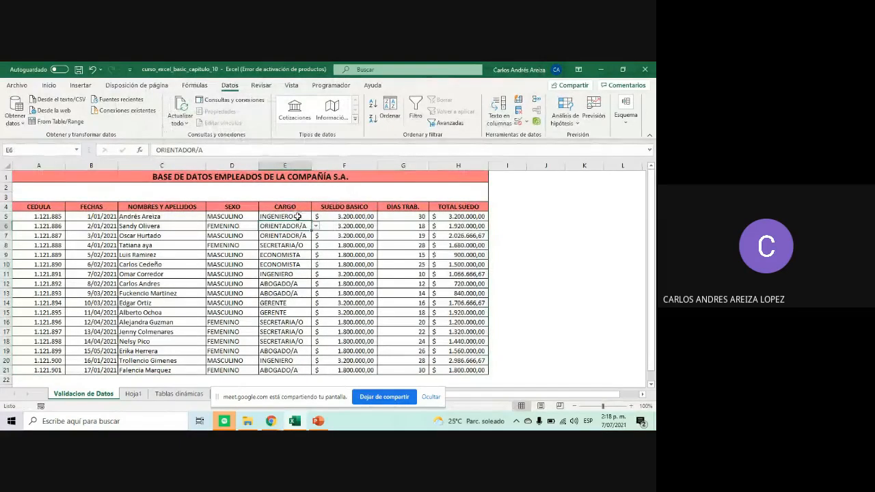
left_click_drag(301, 207, 306, 373)
left_click(525, 121)
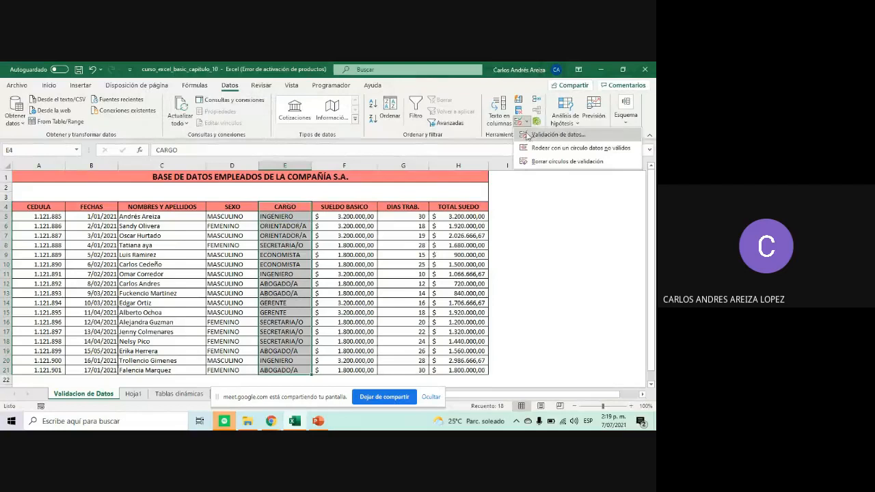
left_click(544, 135)
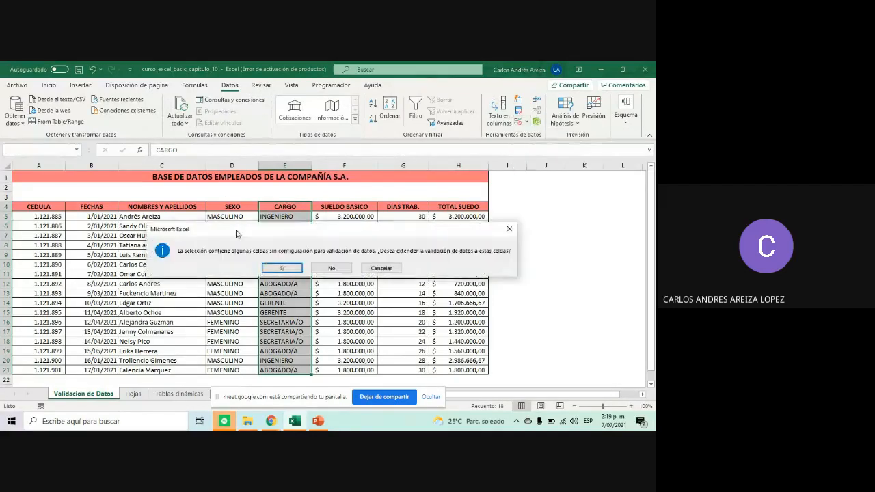
left_click(299, 270)
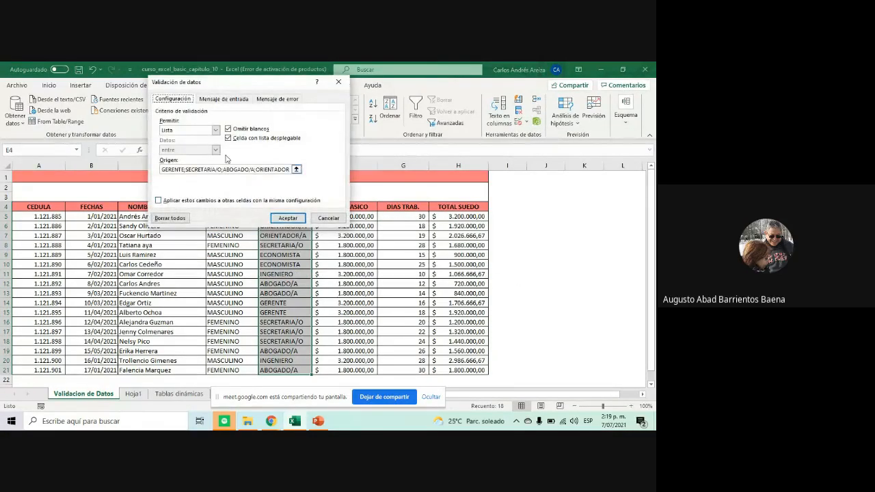
left_click(215, 130)
left_click(216, 131)
left_click(288, 218)
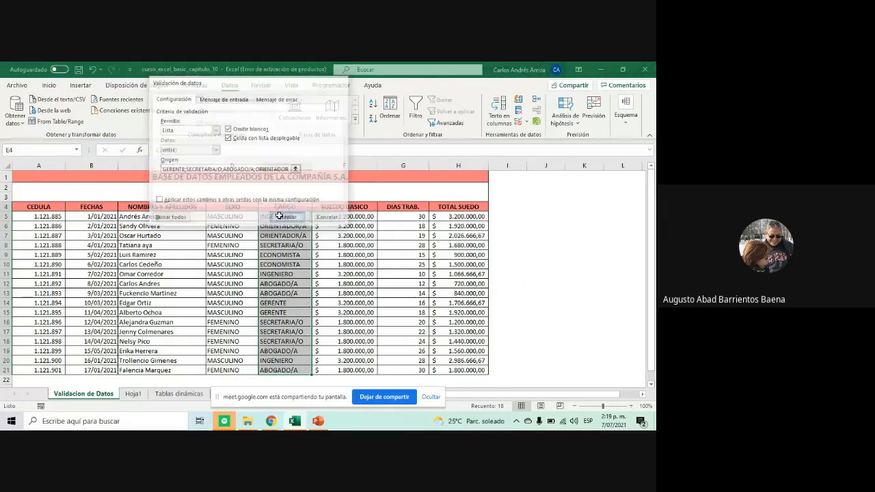
View the job options in the validation list of the CARGO header cell
left_click(316, 207)
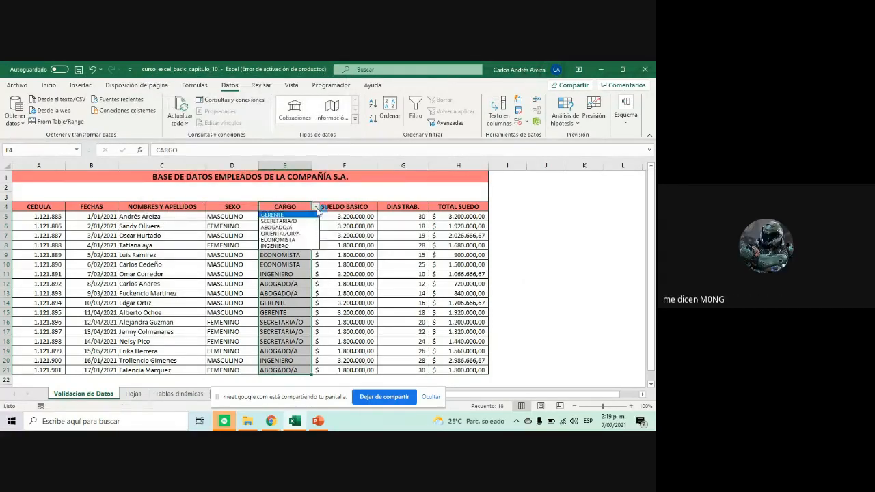
left_click(313, 265)
left_click(357, 248)
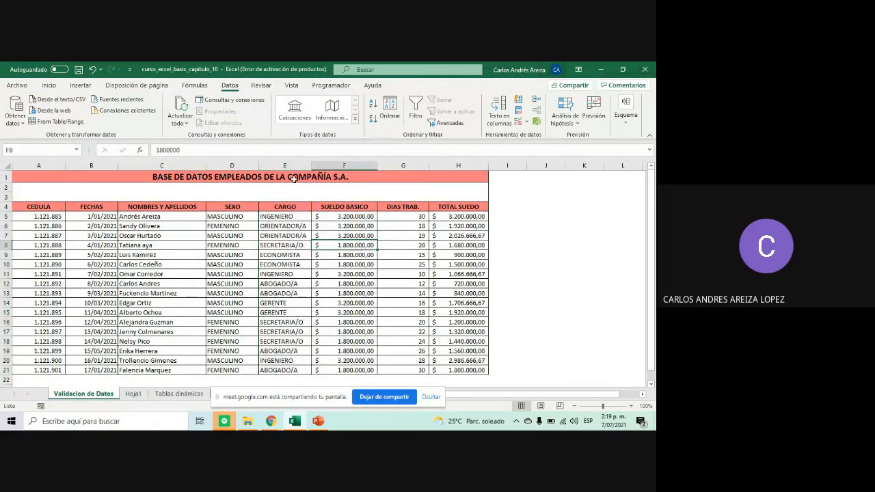
Choose GERENTE from the validation list of header cell E4
left_click(309, 207)
left_click(315, 207)
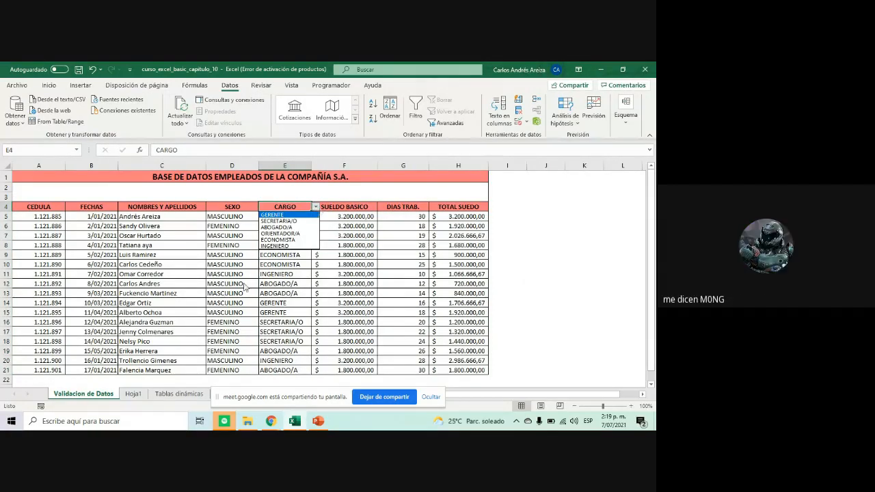
key("Down")
key("Down")
key("Down")
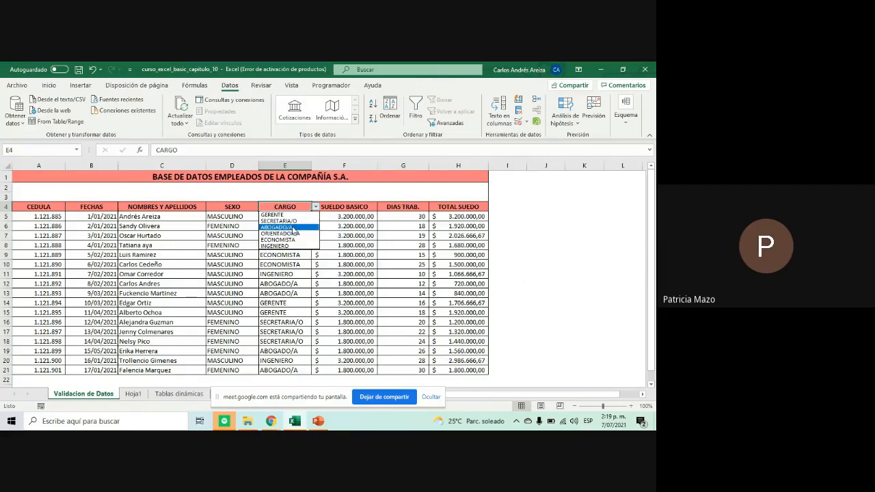
left_click(274, 215)
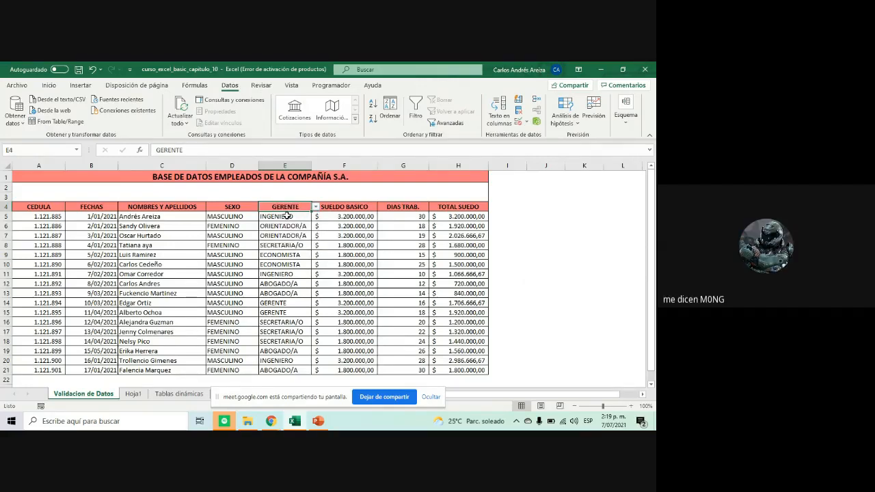
View the list of header cell E4 again and undo the GERENTE choice
left_click(316, 206)
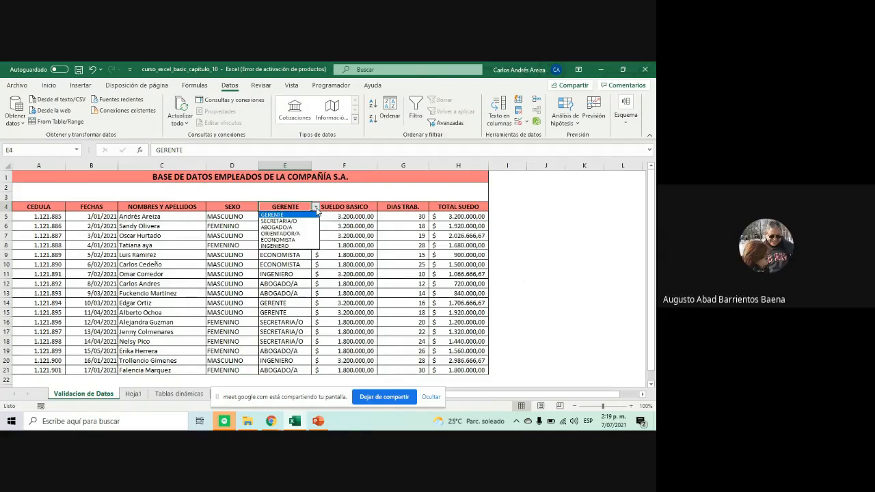
left_click(316, 207)
key("ctrl+z")
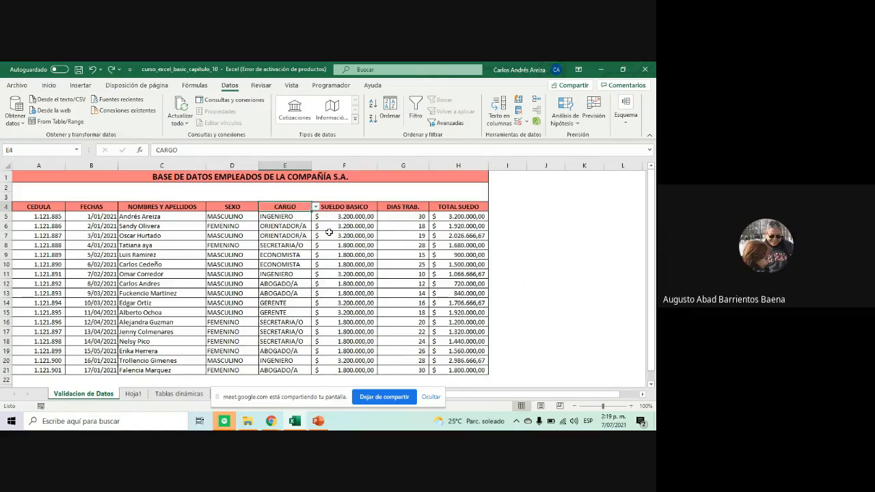
left_click(328, 235)
left_click(308, 209)
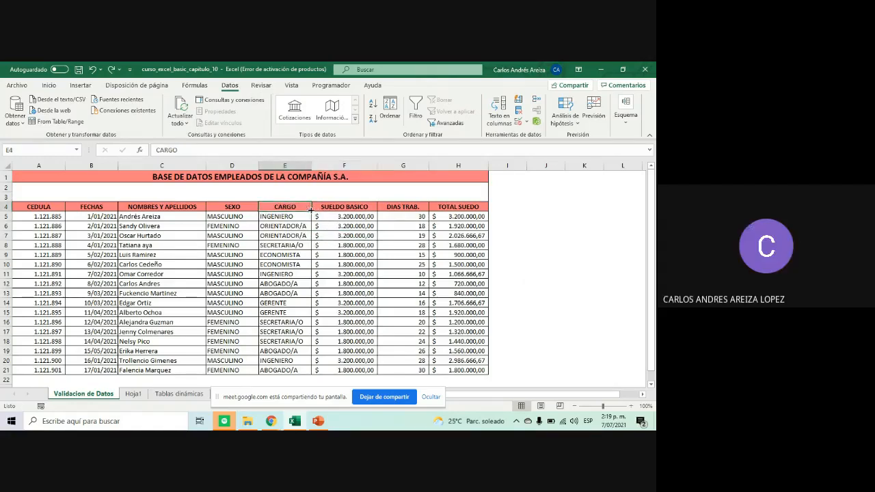
Choose ORIENTADOR/A from the validation list of cell E8 in the CARGO column, and undo the change
left_click(287, 243)
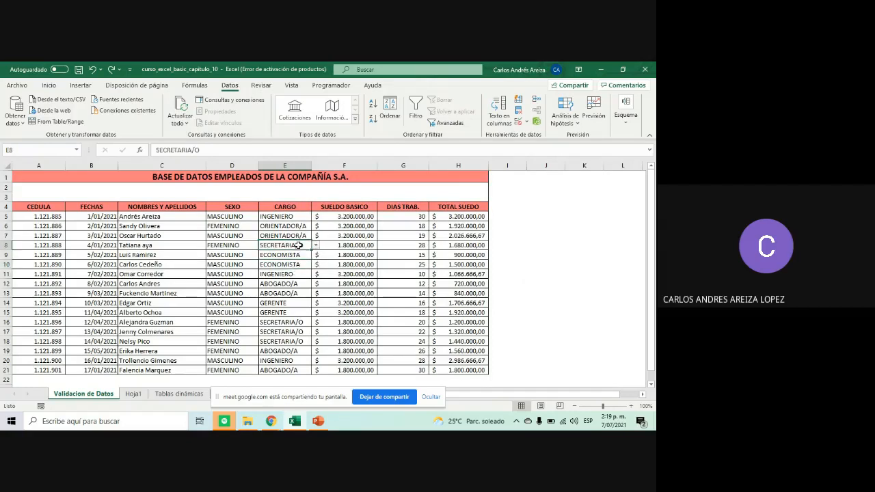
left_click(316, 247)
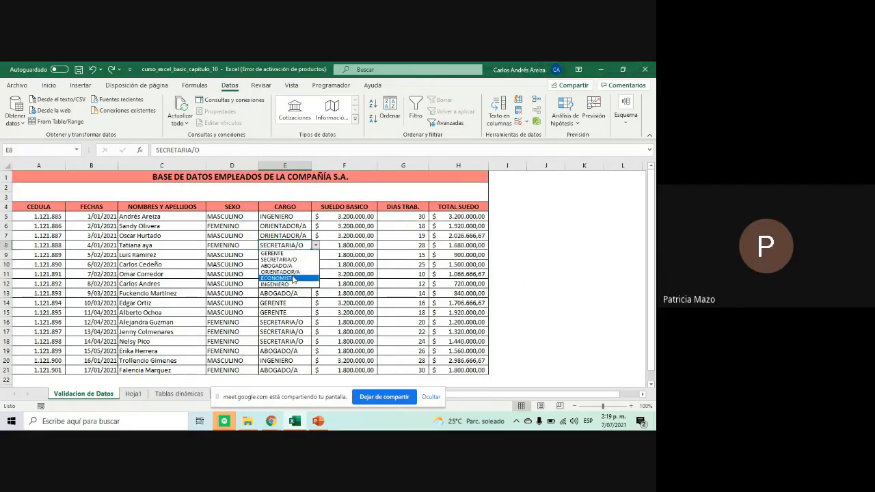
left_click(294, 272)
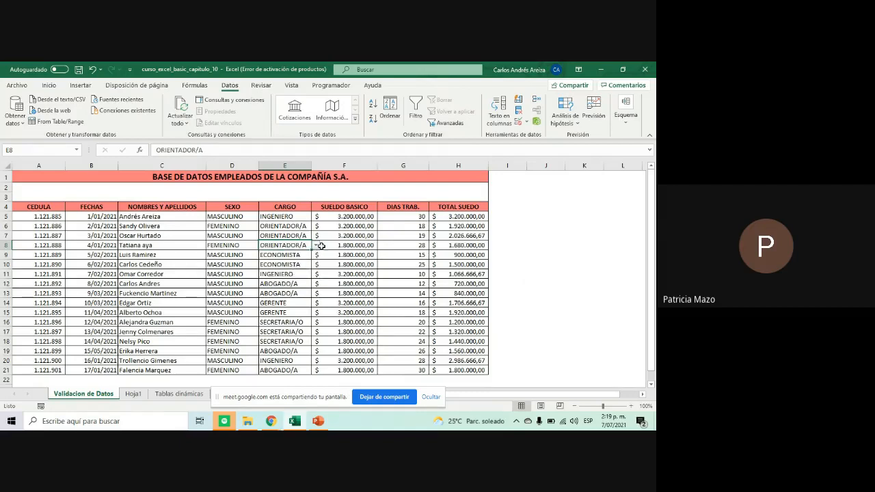
key("ctrl+z")
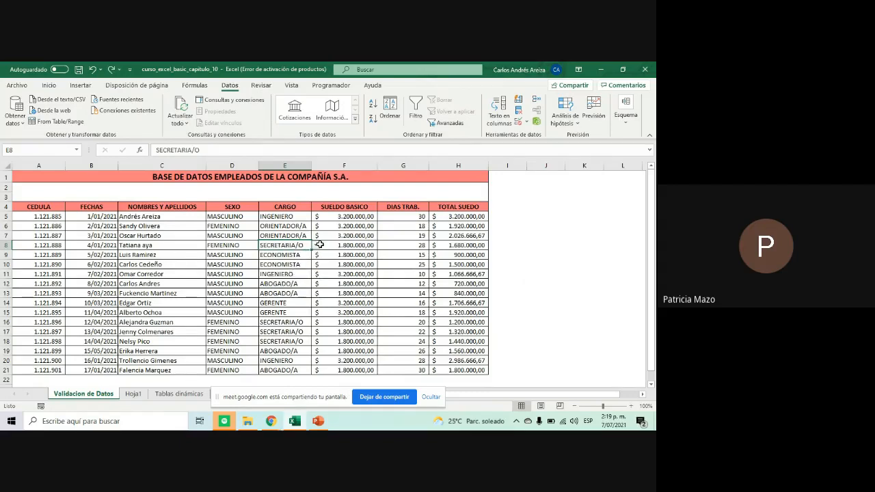
left_click(322, 279)
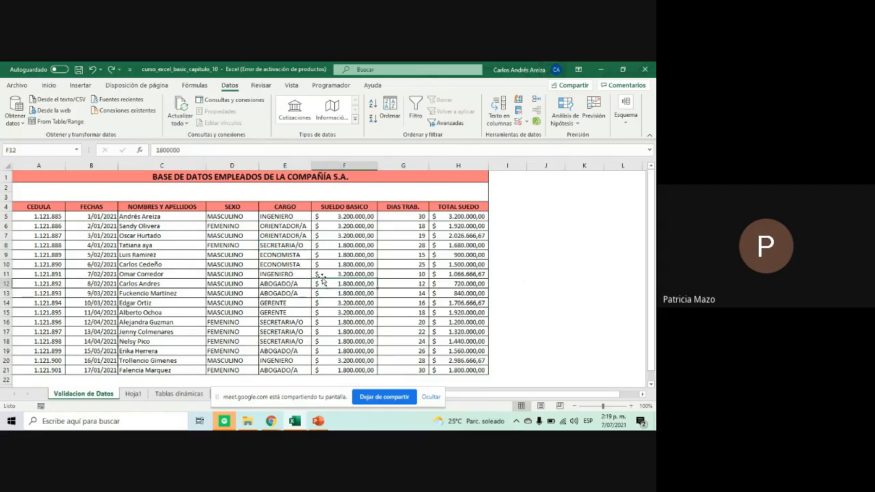
Choose SECRETARIA/O from the validation list of cell E8, and undo the entry
left_click(309, 245)
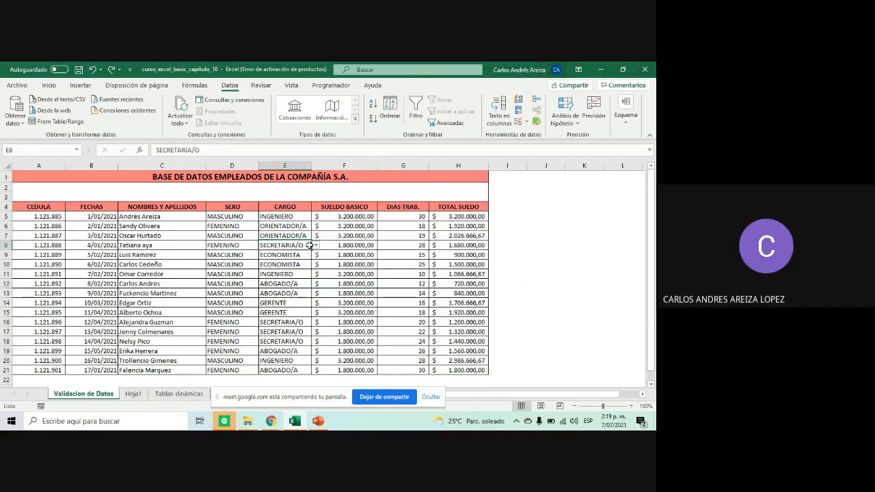
left_click(316, 246)
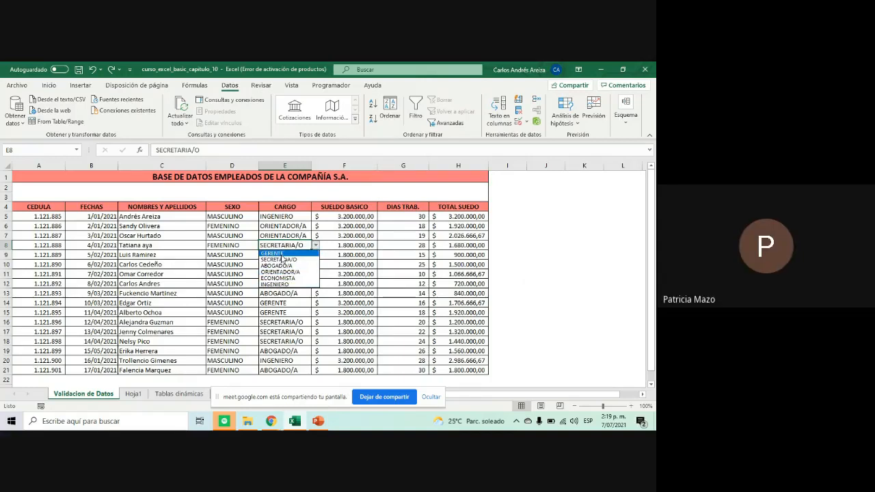
left_click(302, 261)
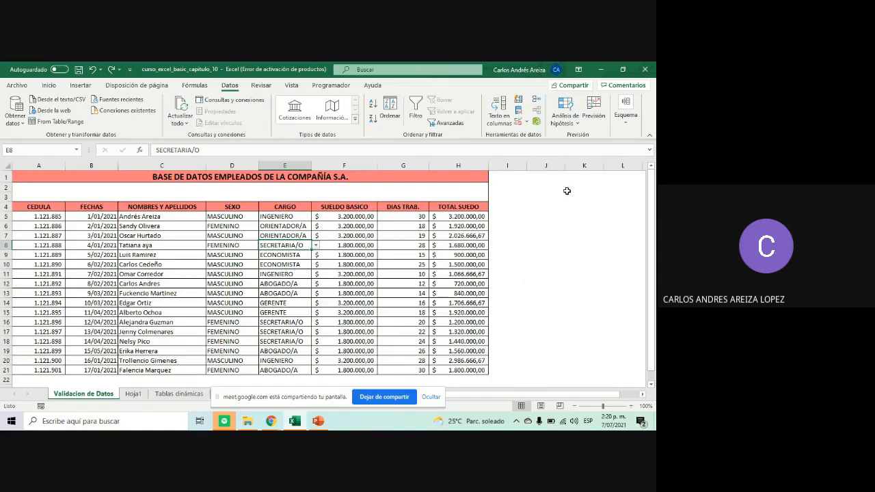
key("ctrl+z")
Turn the filters back on for the employee table headers
left_click(410, 263)
left_click(523, 266)
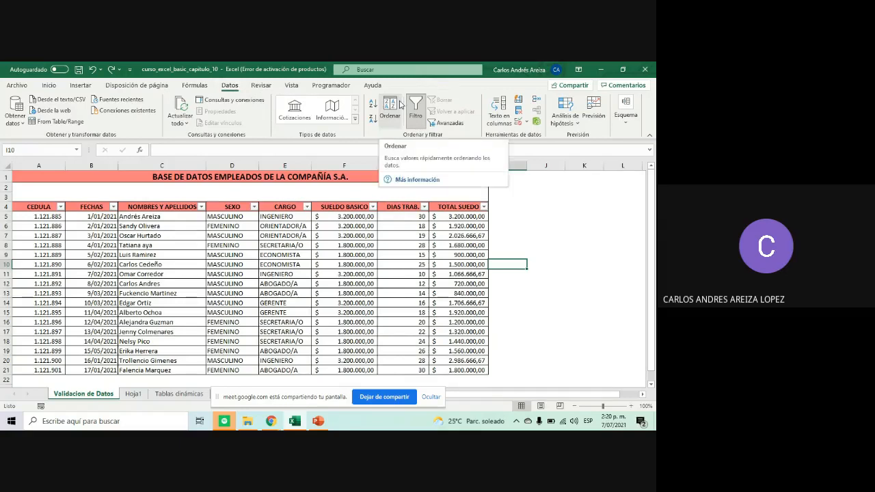
Switch to the PowerPoint exercise slide, highlight "Se muestren solo los abogados hombres", and return to the Excel workbook
left_click(318, 421)
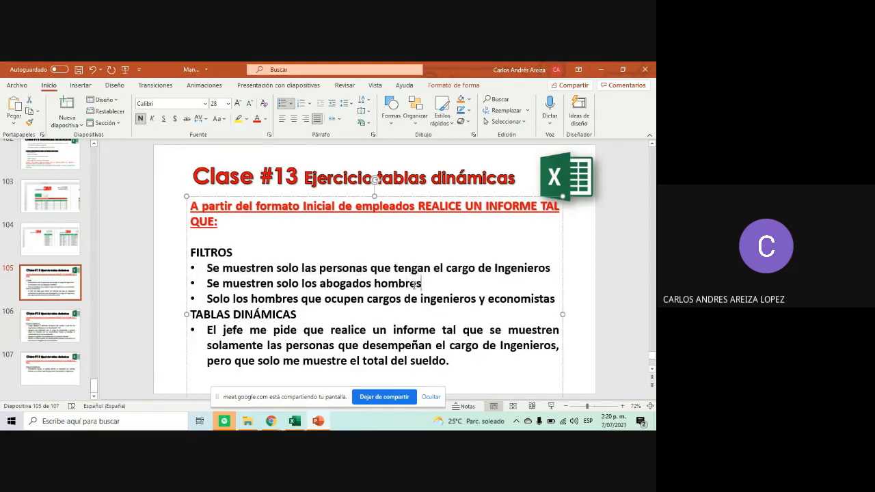
left_click_drag(423, 283, 202, 284)
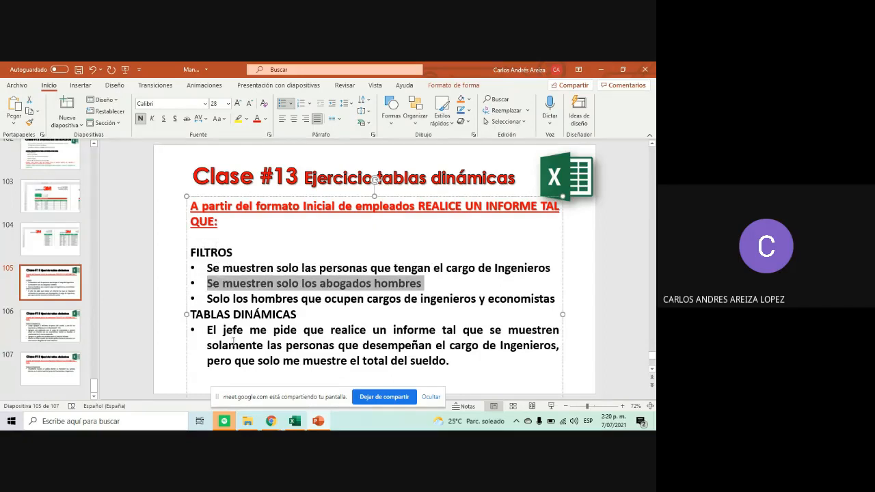
left_click(318, 422)
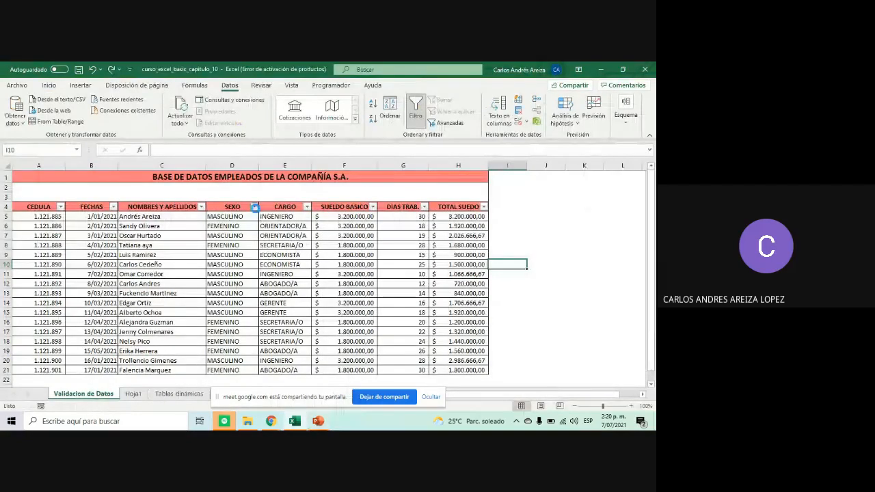
Filter the SEXO column to show only MASCULINO
left_click(254, 206)
left_click(149, 308)
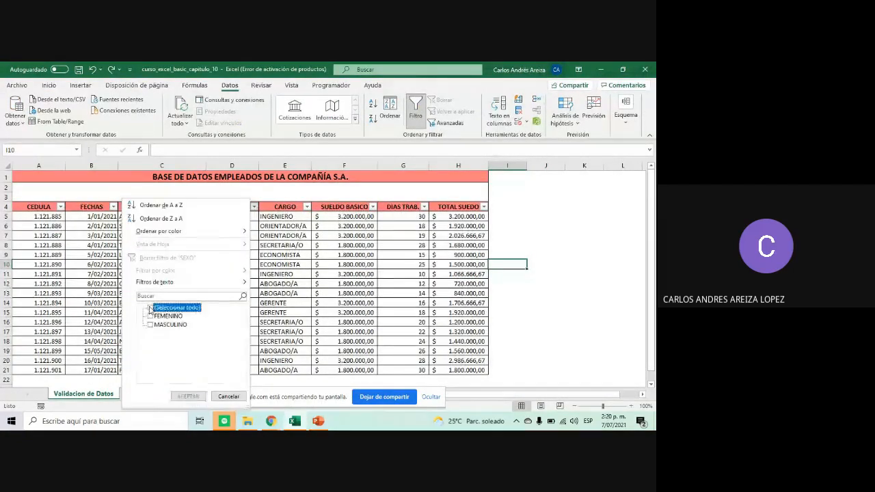
left_click(151, 325)
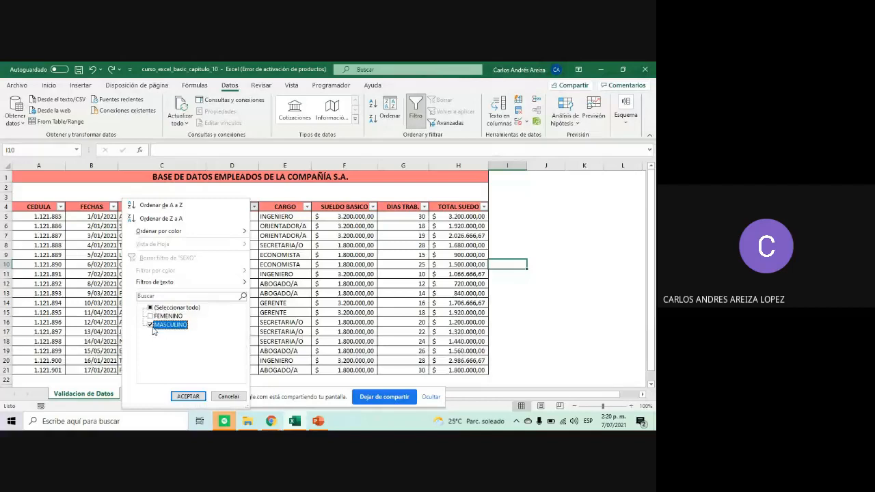
left_click(193, 398)
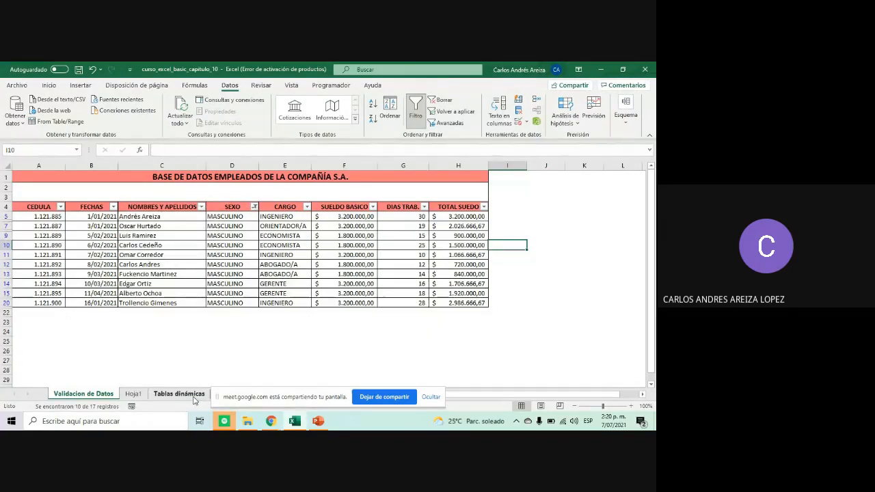
Filter the CARGO column to show only ABOGADO/A
left_click(306, 208)
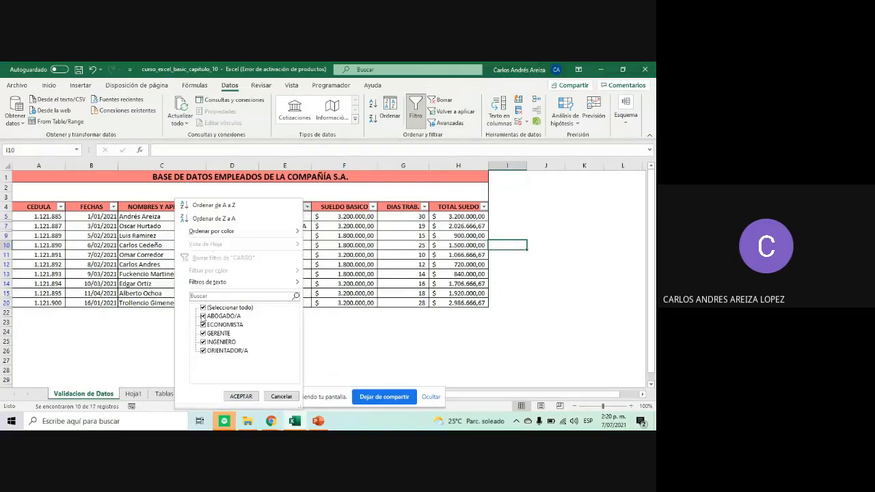
left_click(203, 307)
left_click(203, 317)
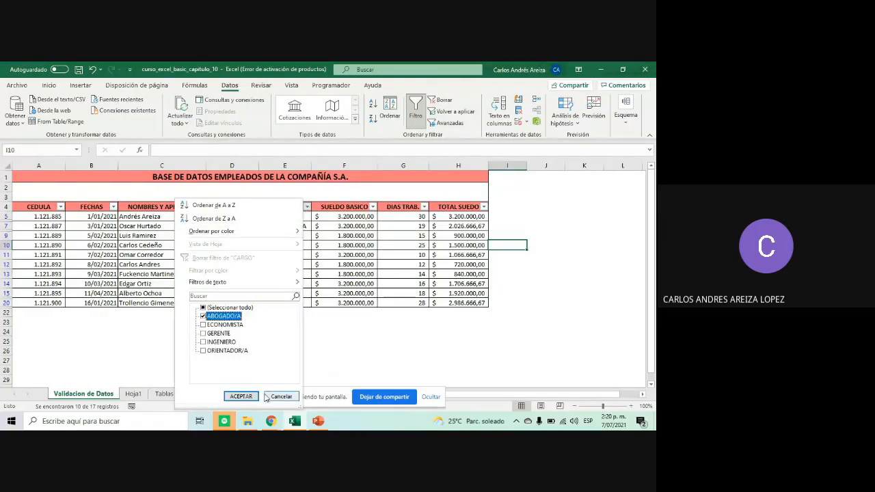
left_click(241, 397)
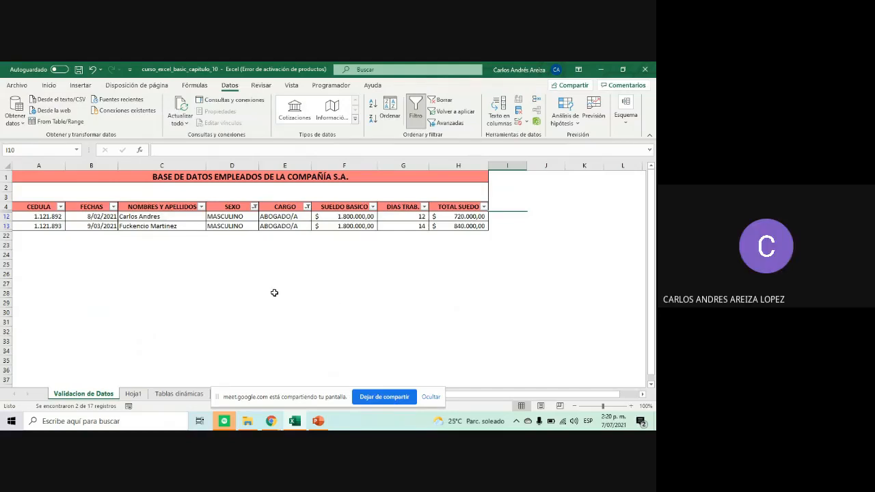
Undo the CARGO and SEXO filters so that the whole employee table is listed again
key("ctrl+z")
key("ctrl+z")
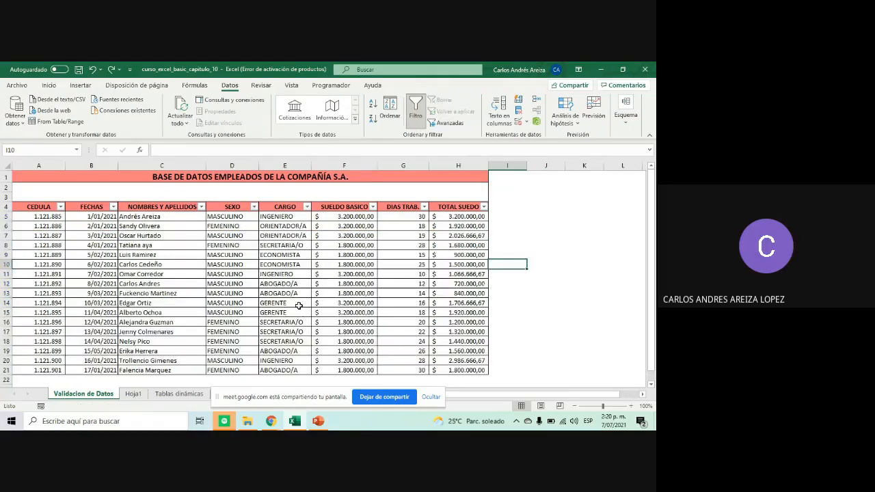
scroll(318, 359, "down", 2)
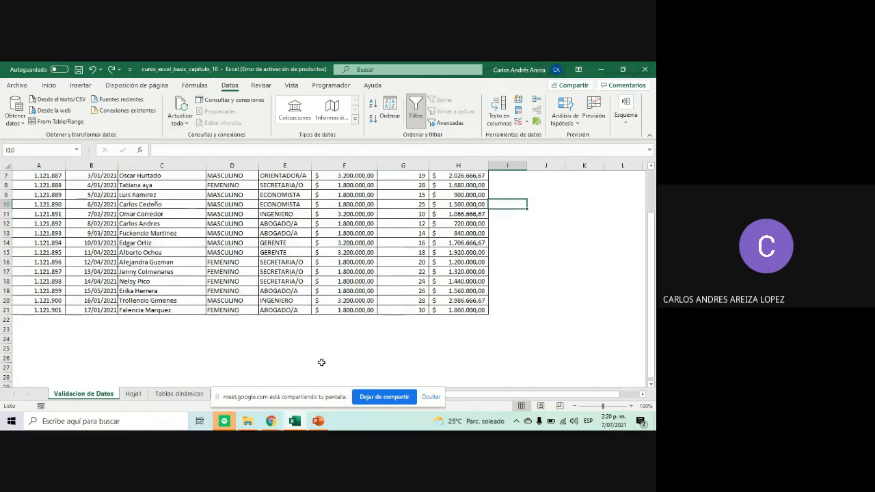
Switch to the PowerPoint slide to read the exercise on male engineers and economists, and return to the Excel workbook
left_click(318, 421)
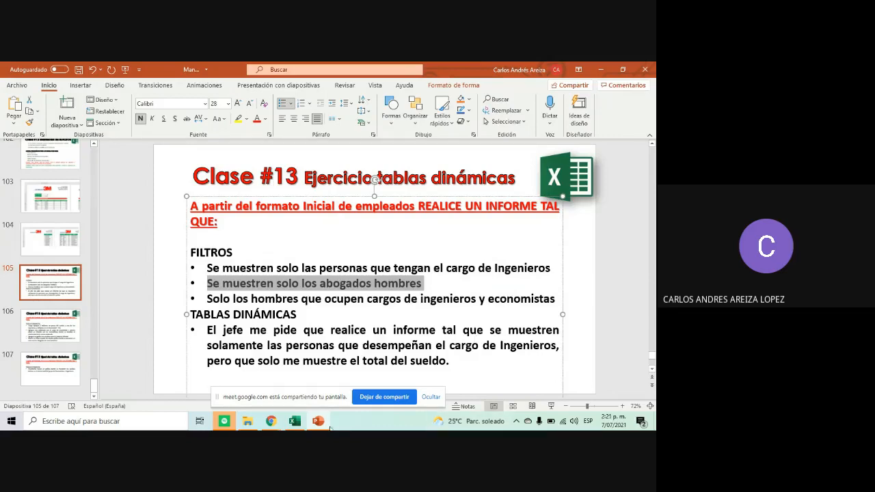
mouse_move(319, 424)
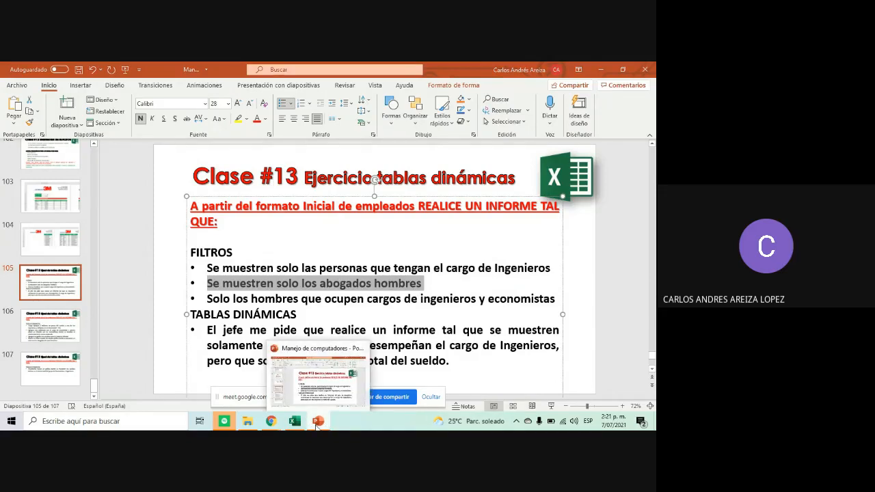
left_click(317, 424)
scroll(253, 226, "up", 2)
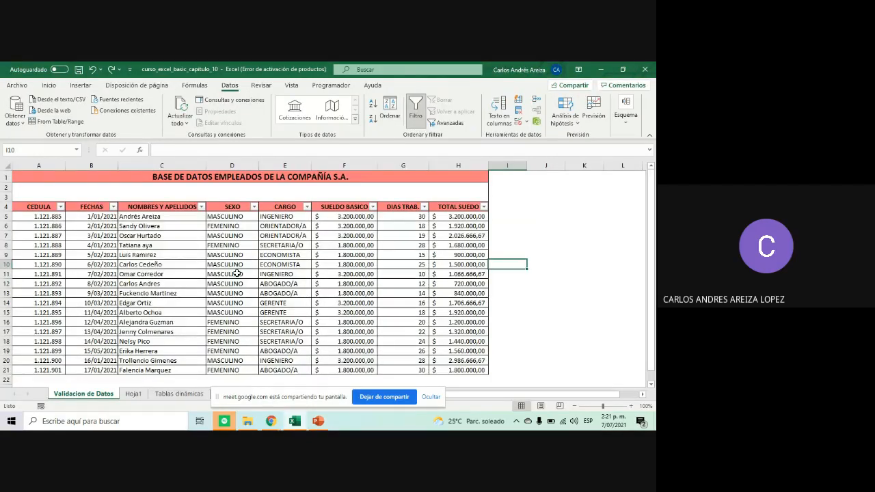
Filter the CARGO column to show only INGENIERO and ECONOMISTA
left_click(253, 206)
left_click(168, 307)
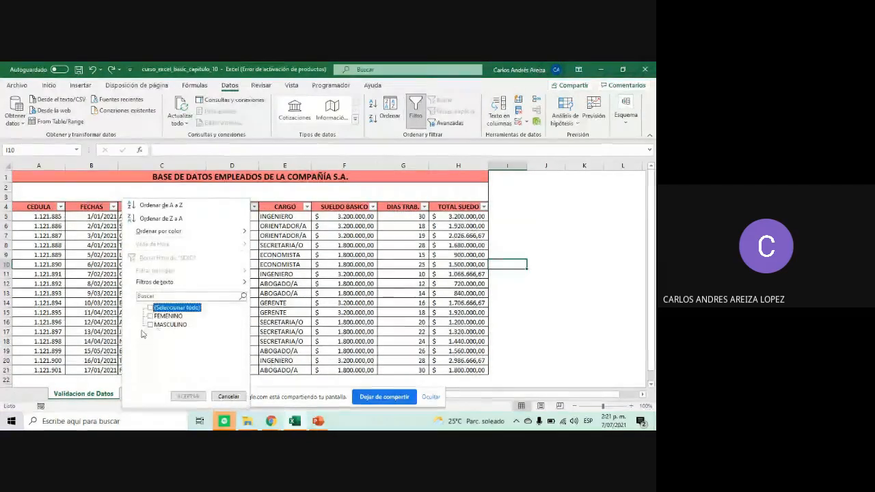
left_click(306, 206)
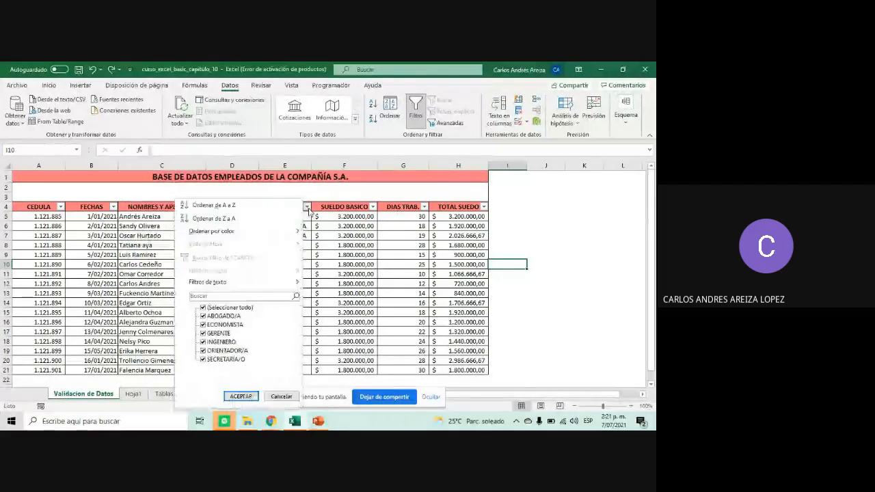
left_click(203, 308)
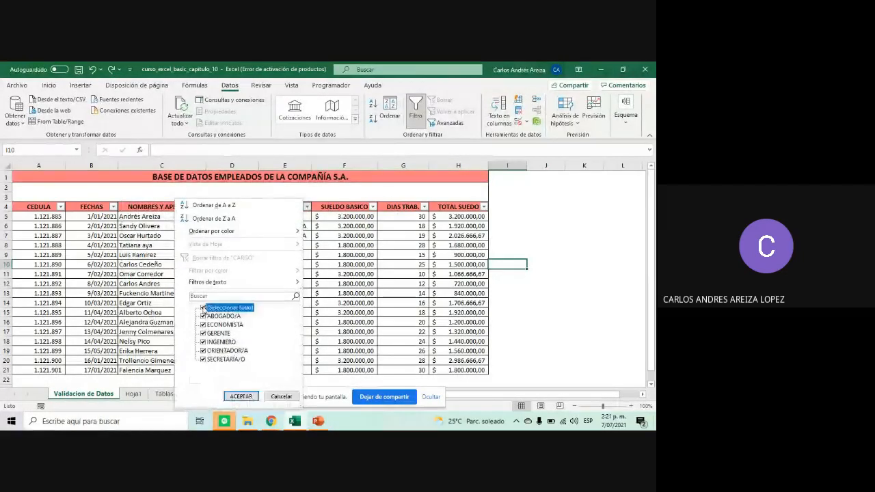
left_click(203, 342)
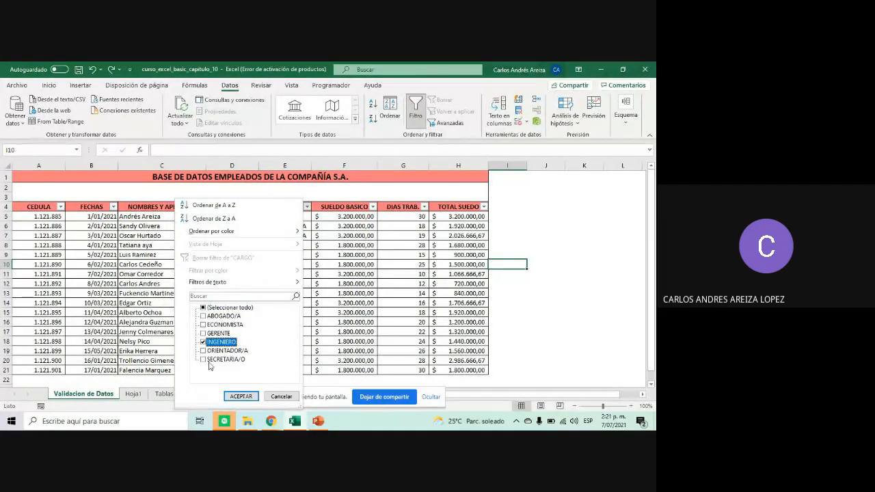
left_click(203, 325)
left_click(240, 396)
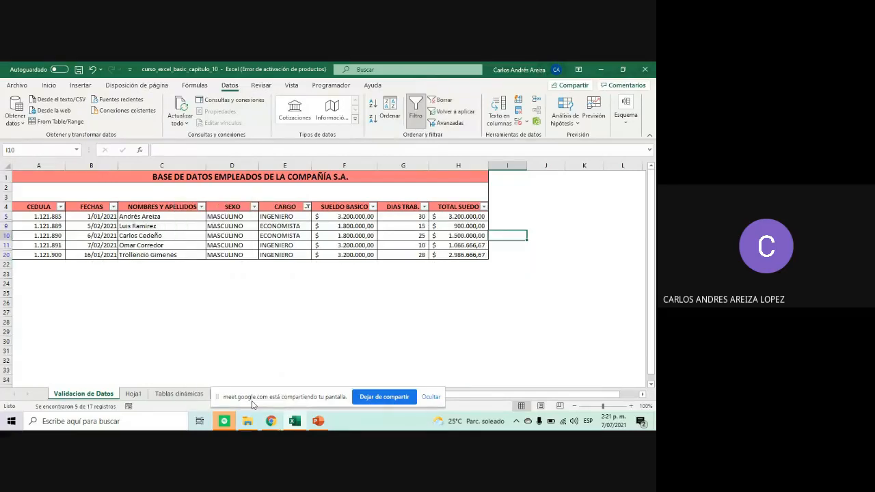
Examine the SEXO values of the filtered rows and the options offered in that column's filter
left_click_drag(243, 216, 221, 282)
left_click(221, 283)
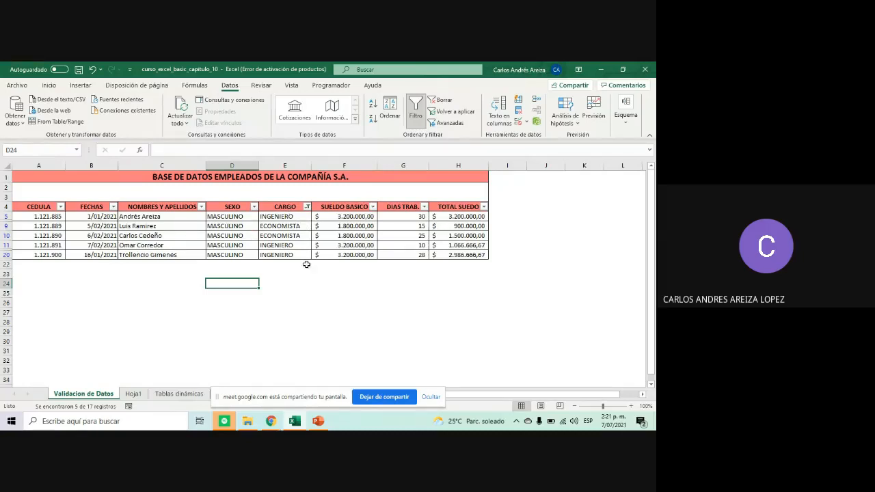
left_click(253, 206)
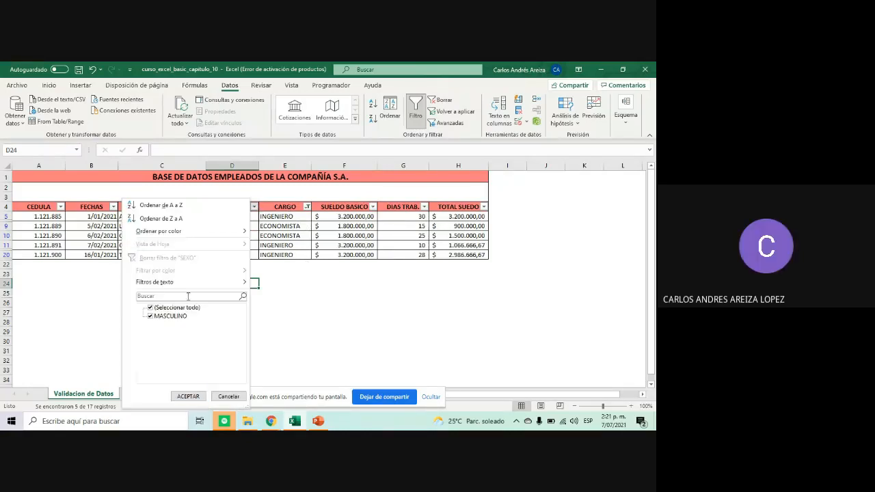
left_click(188, 396)
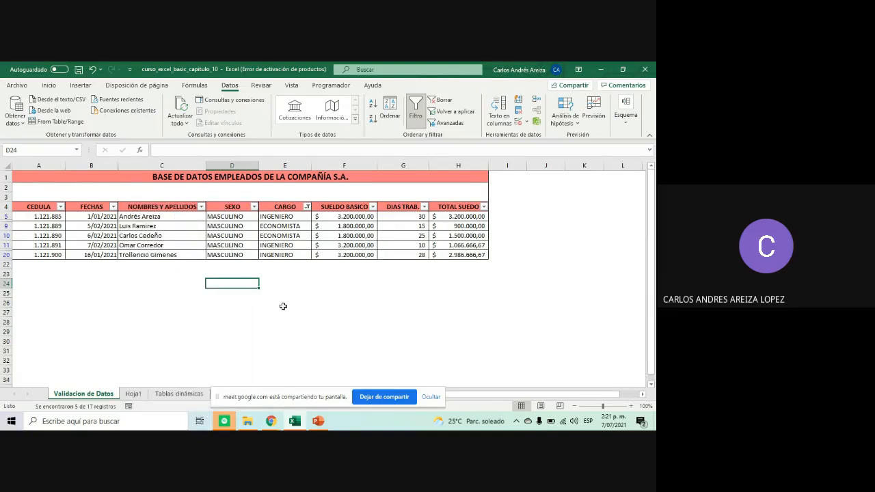
Change the CARGO filter to show ABOGADO/A and INGENIERO, and check the SEXO column's filter options
left_click(307, 206)
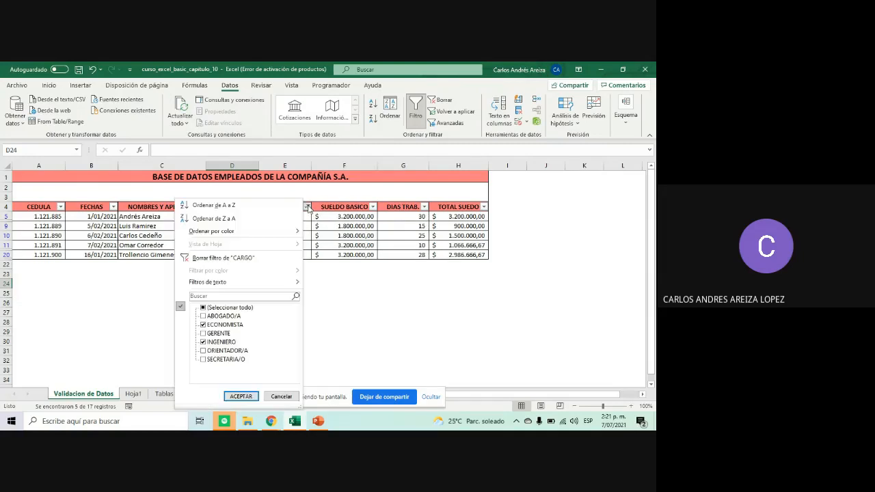
left_click(204, 325)
left_click(203, 316)
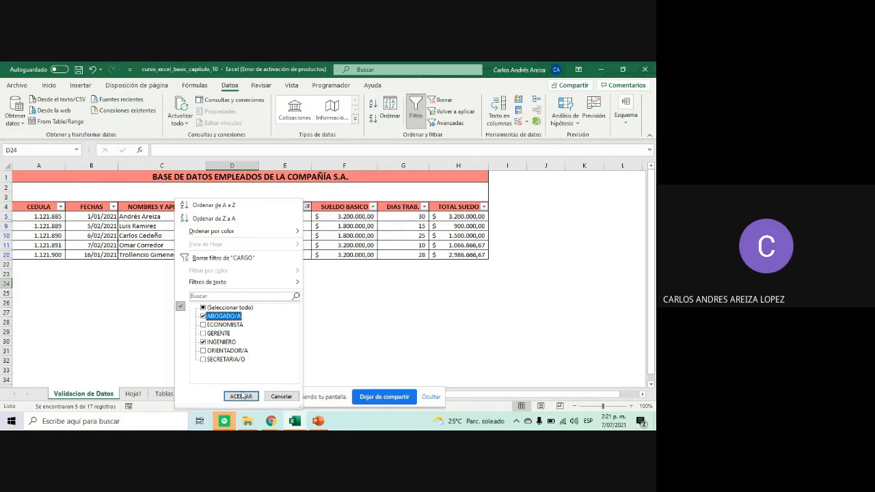
left_click(240, 396)
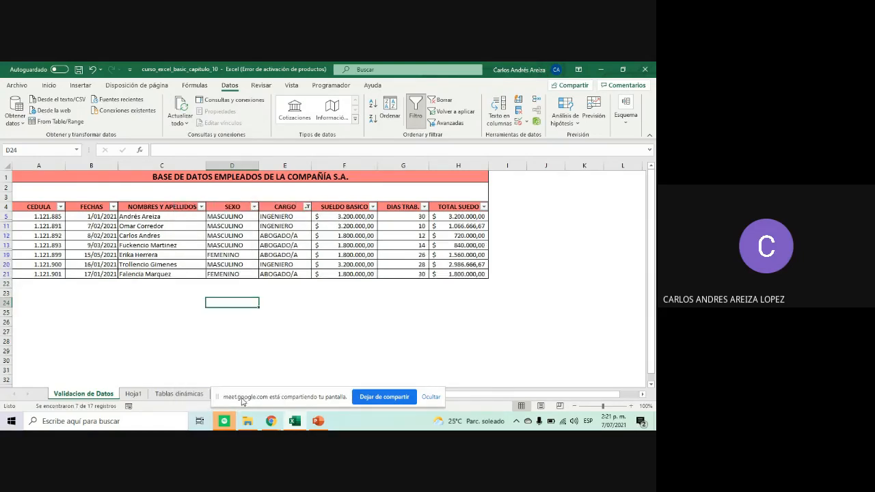
left_click(247, 260)
left_click(307, 295)
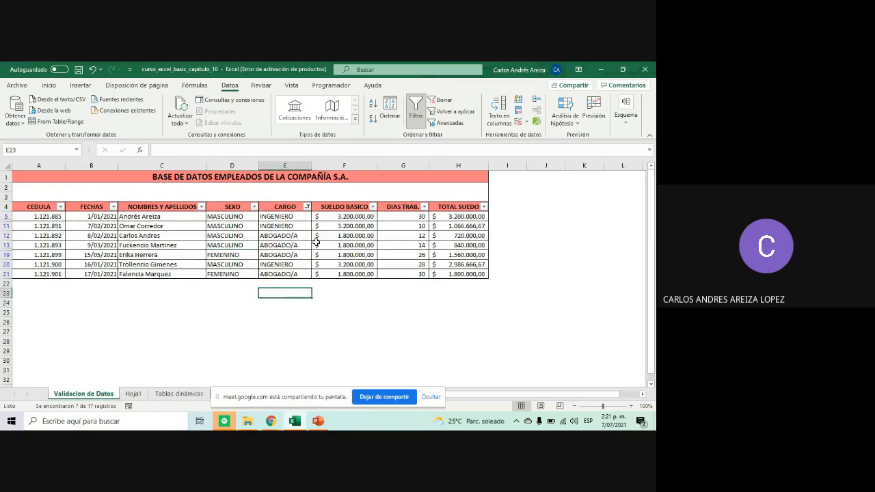
left_click(254, 207)
left_click(418, 305)
Change the CARGO filter to show ABOGADO/A and SECRETARIA/O
left_click(308, 207)
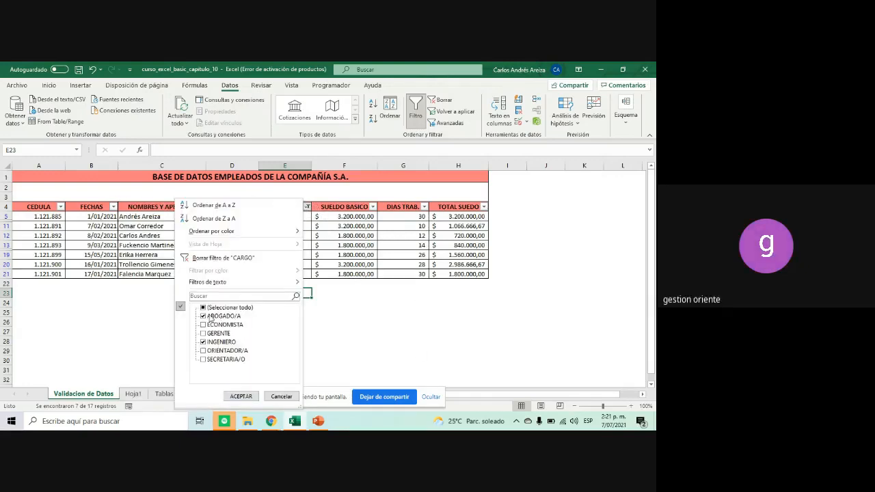
left_click(203, 343)
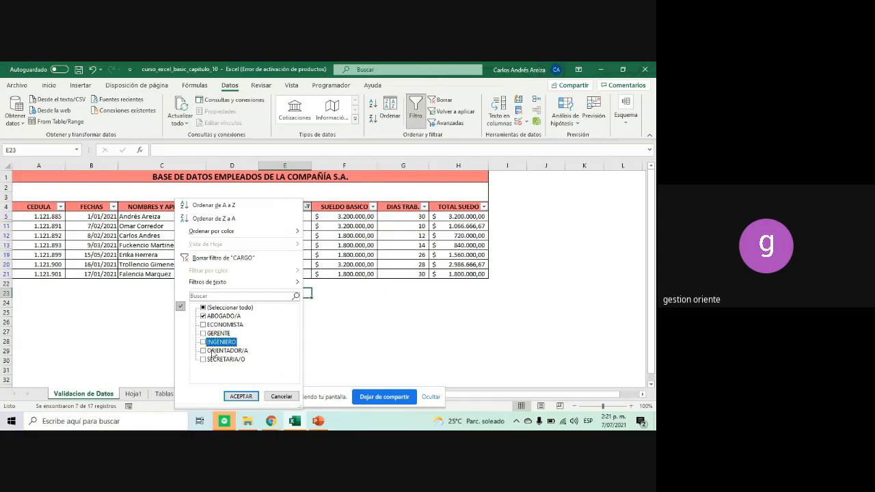
left_click(203, 359)
left_click(242, 396)
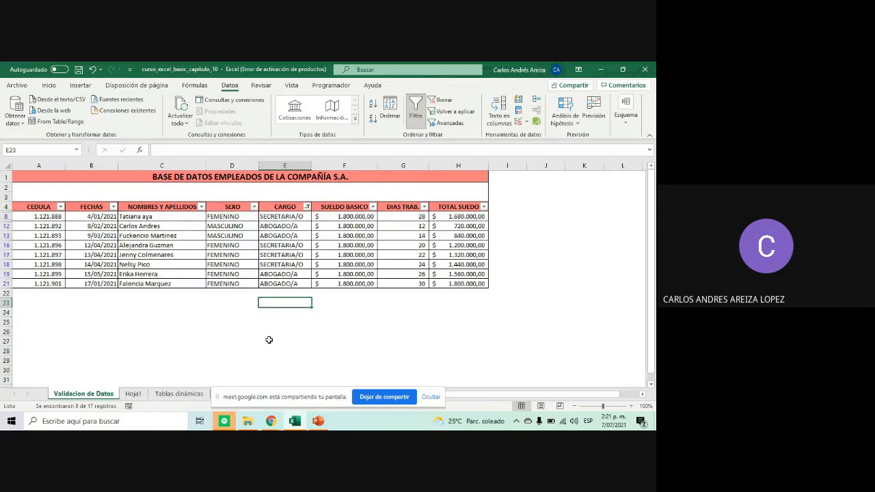
Filter the SEXO column to show only FEMENINO, and select the SECRETARIA/O cells in the CARGO column
left_click(254, 206)
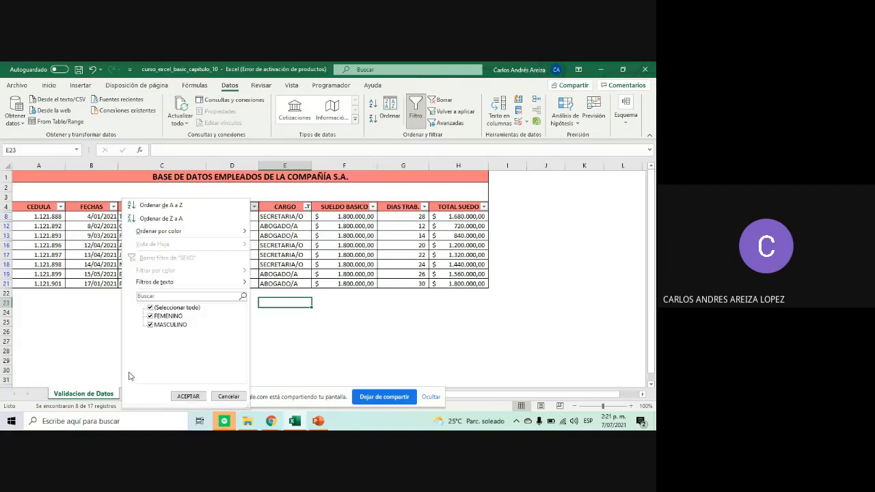
left_click(151, 325)
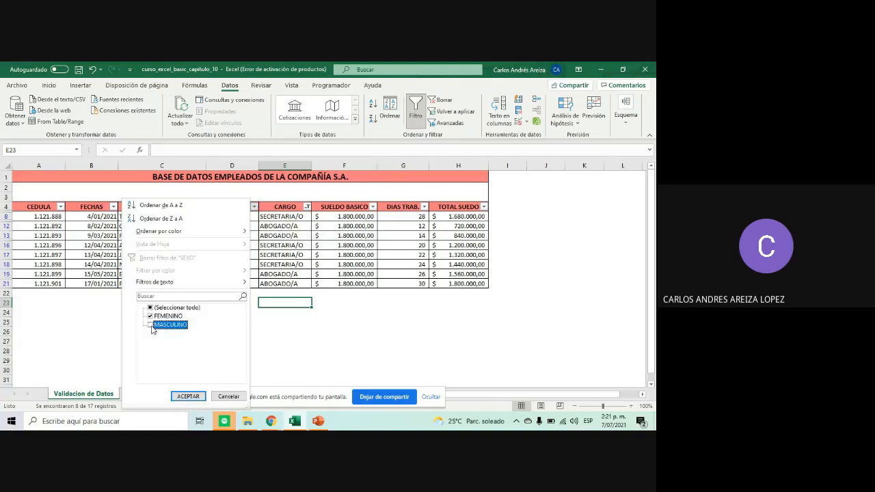
left_click(194, 396)
left_click(313, 342)
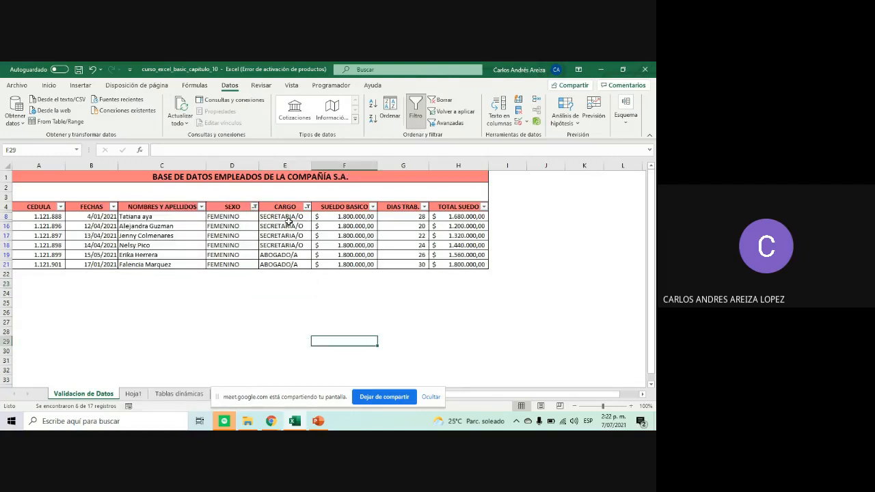
left_click_drag(288, 218, 290, 245)
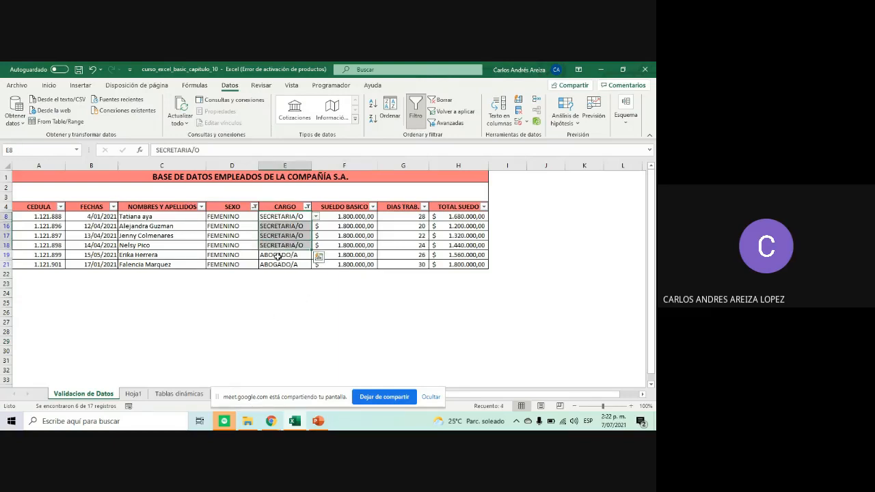
Undo the recent filter changes back to the CARGO filter for INGENIERO and ECONOMISTA
key("ctrl+z")
key("ctrl+z")
key("ctrl+z")
key("ctrl+z")
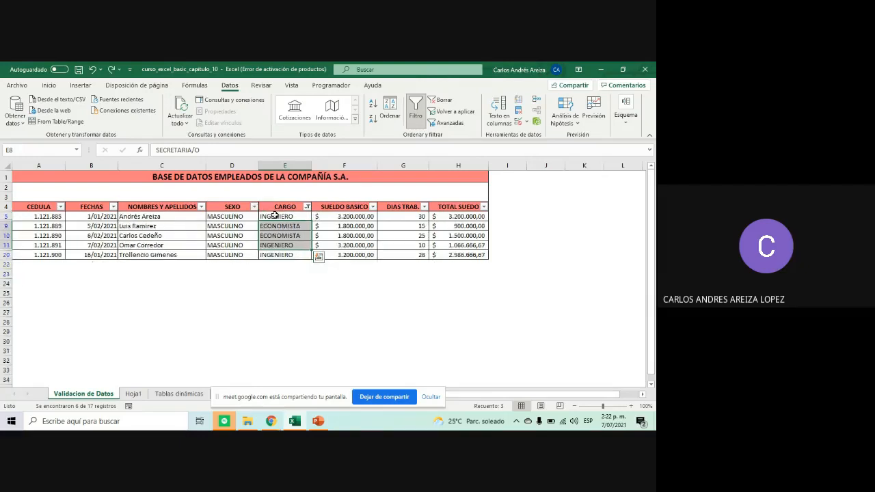
left_click(253, 206)
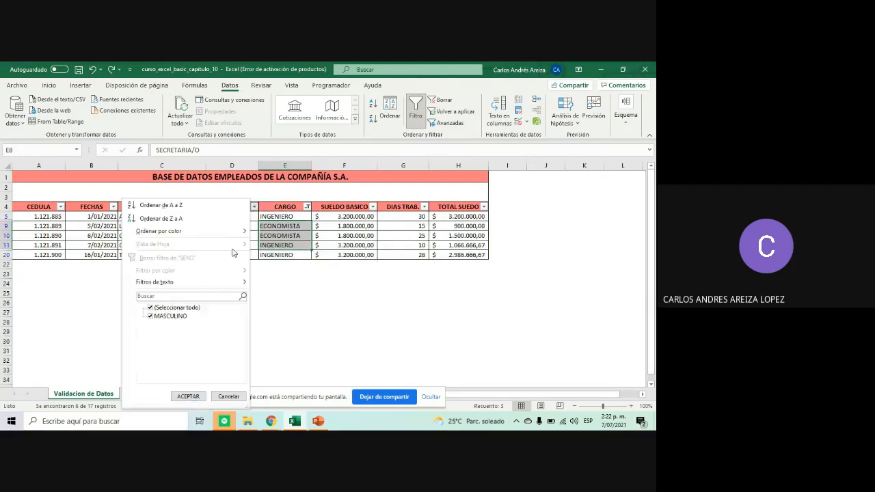
left_click(150, 308)
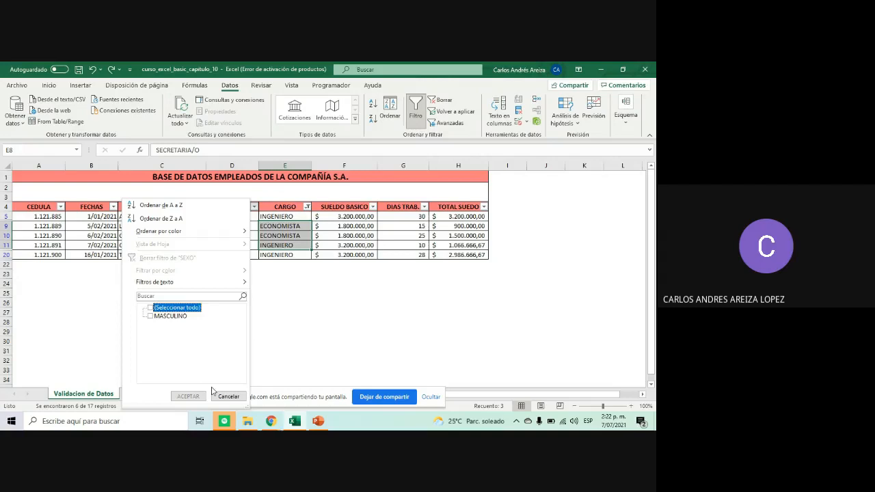
key("Escape")
Reselect all positions in the CARGO filter to list every employee
left_click(307, 207)
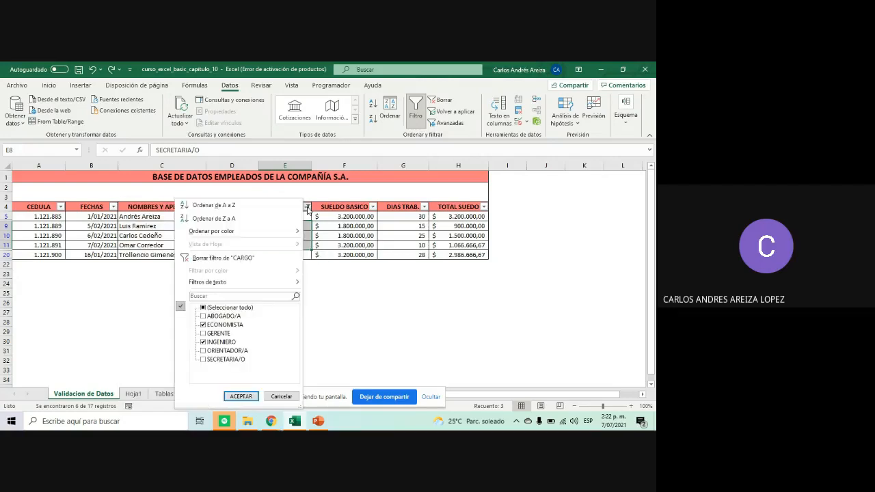
left_click(205, 308)
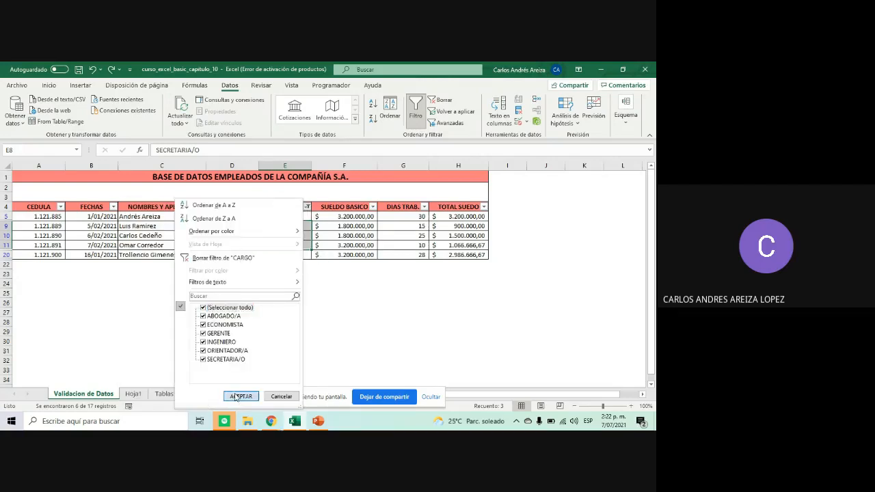
left_click(236, 396)
left_click(342, 331)
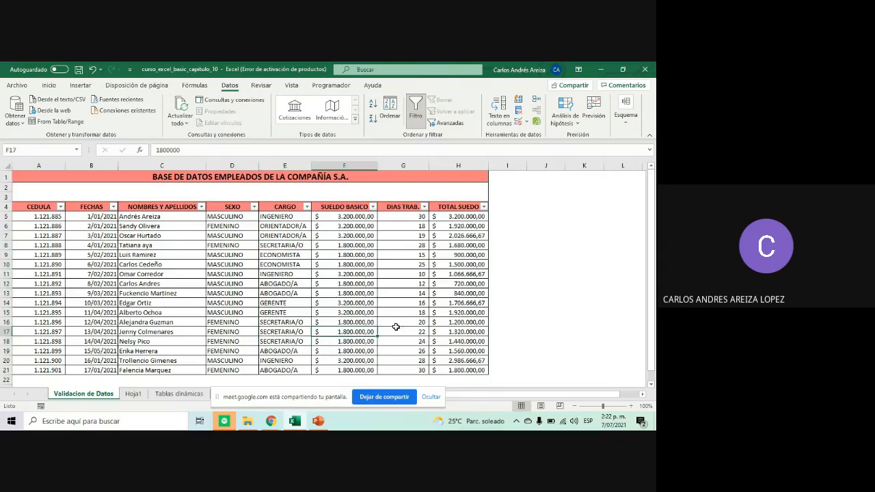
Switch to the PowerPoint exercise slide and highlight the three bullets under FILTROS
left_click(312, 422)
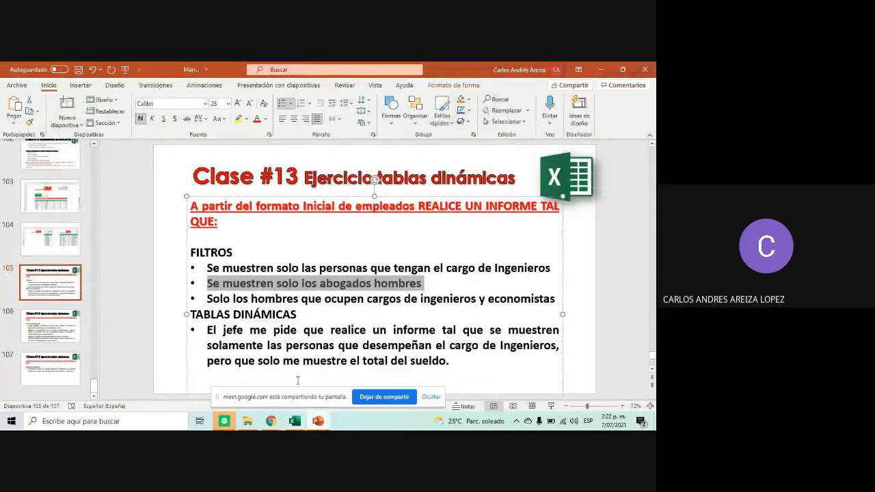
left_click_drag(555, 298, 206, 268)
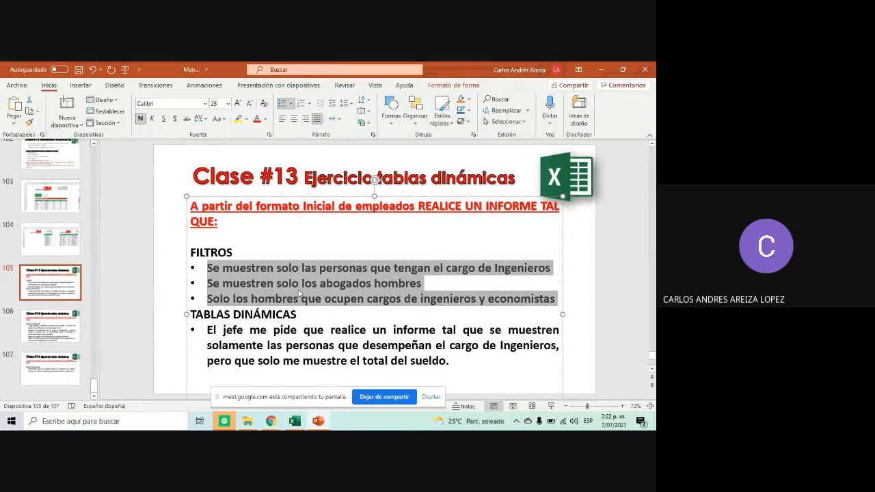
left_click(282, 247)
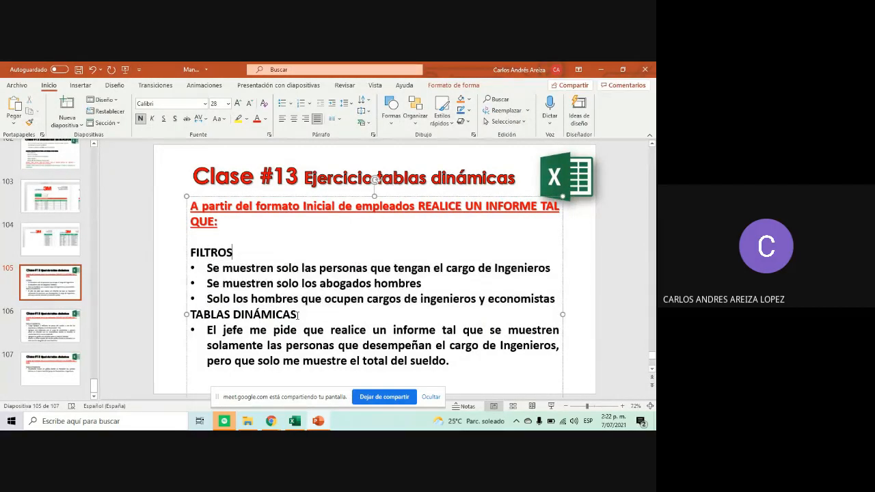
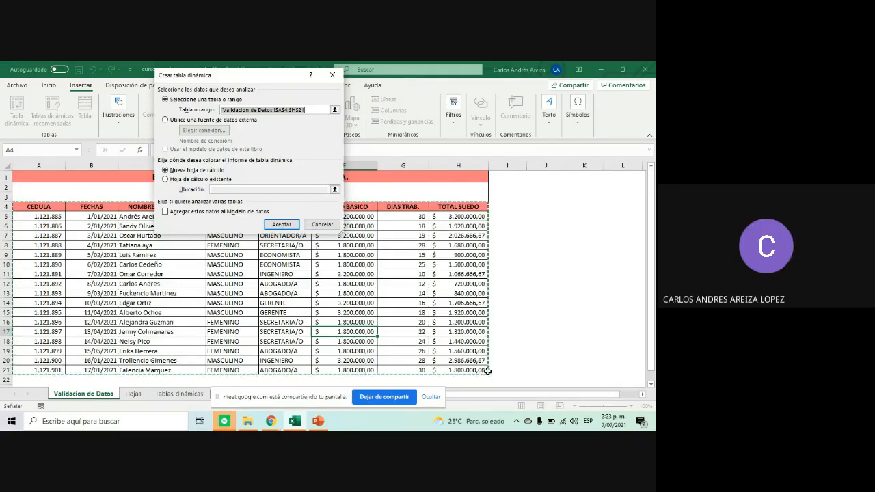
left_click_drag(458, 370, 458, 341)
left_click(530, 332)
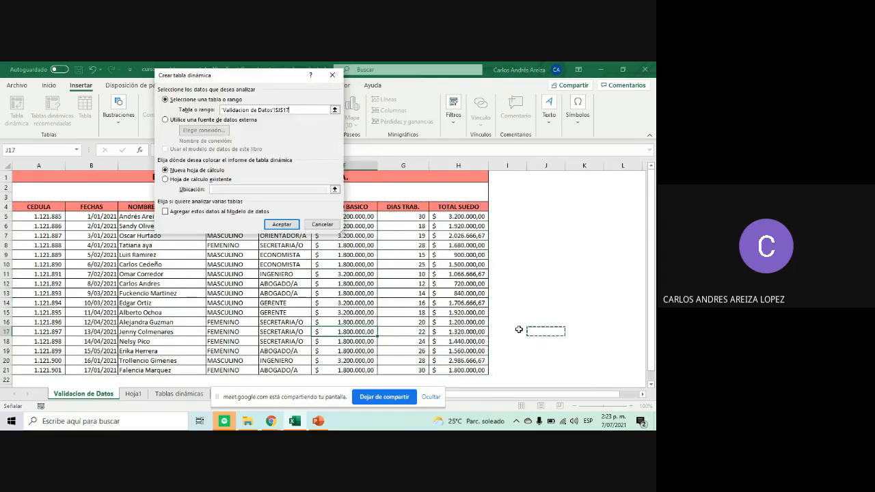
left_click(293, 110)
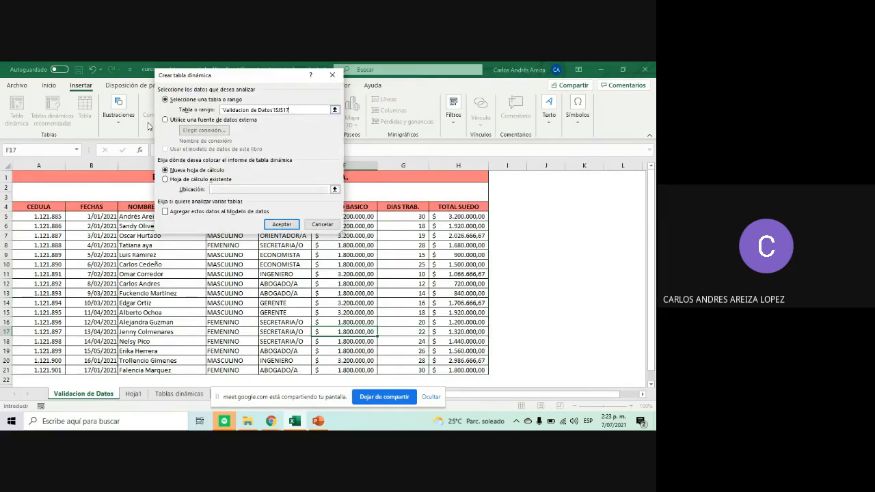
left_click_drag(290, 109, 188, 111)
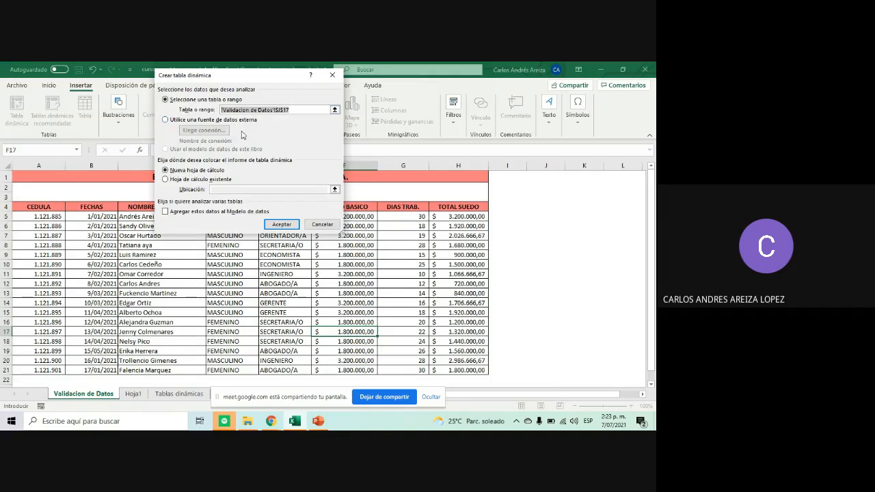
key("BackSpace")
left_click_drag(41, 207, 468, 366)
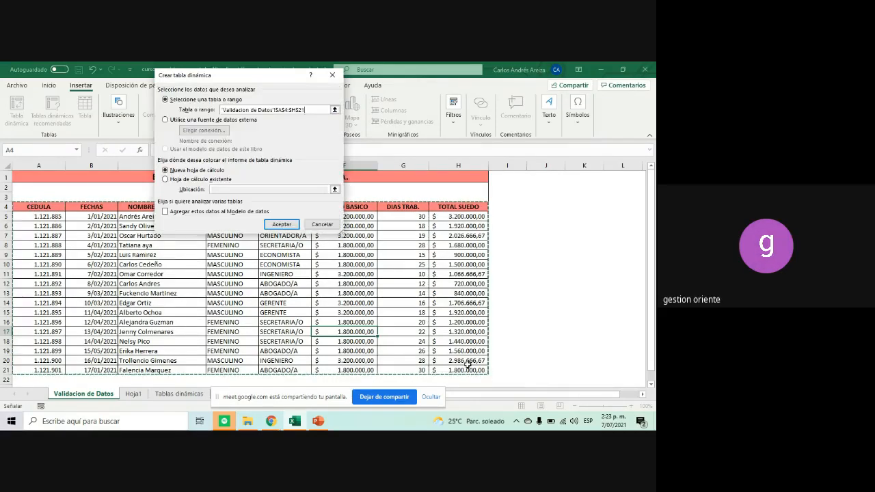
left_click(332, 75)
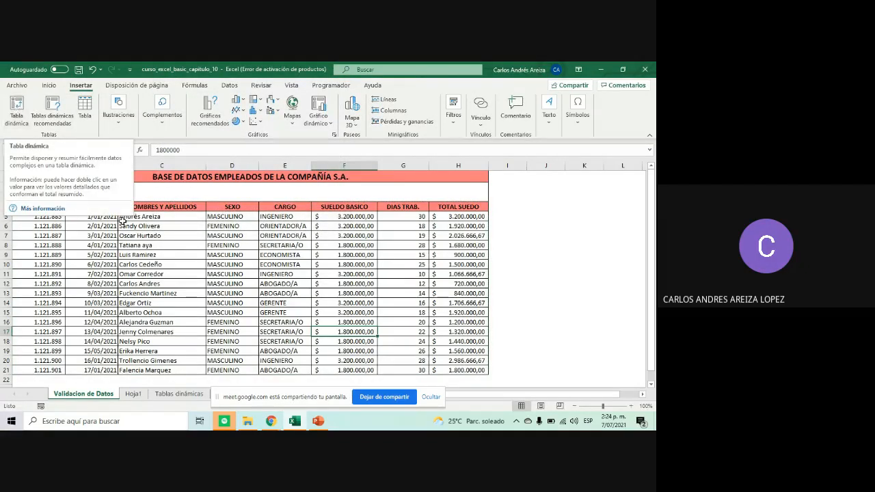
Insert a pivot table from the employee data range A4:H21 on a new worksheet
left_click(16, 111)
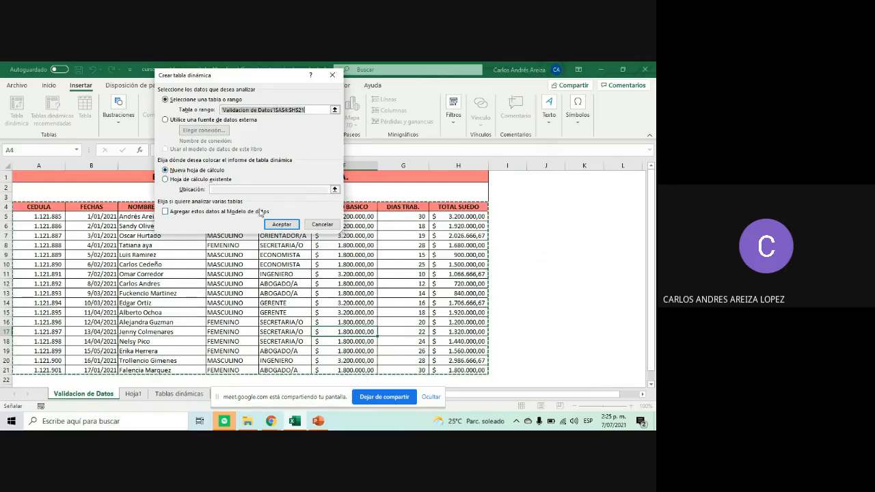
left_click(281, 225)
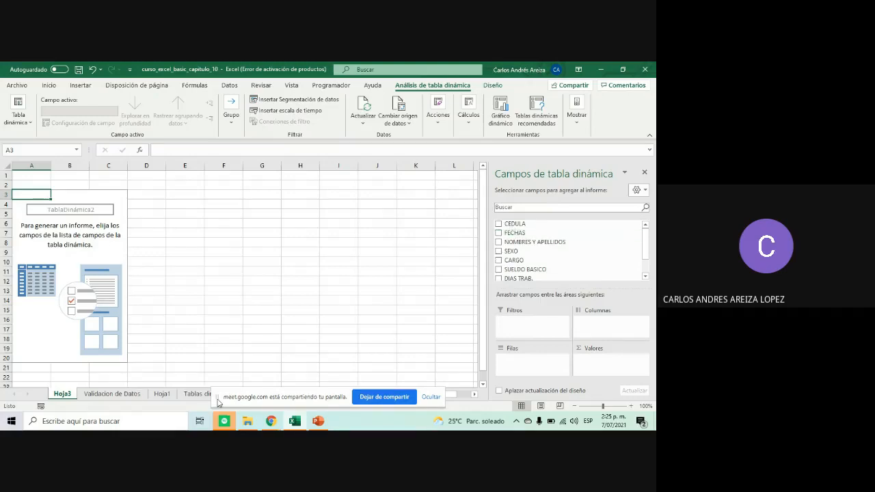
Reorder the sheets by placing Validacion de Datos after Hoja1 and the pivot sheet Hoja3 at the end
left_click_drag(217, 397, 232, 323)
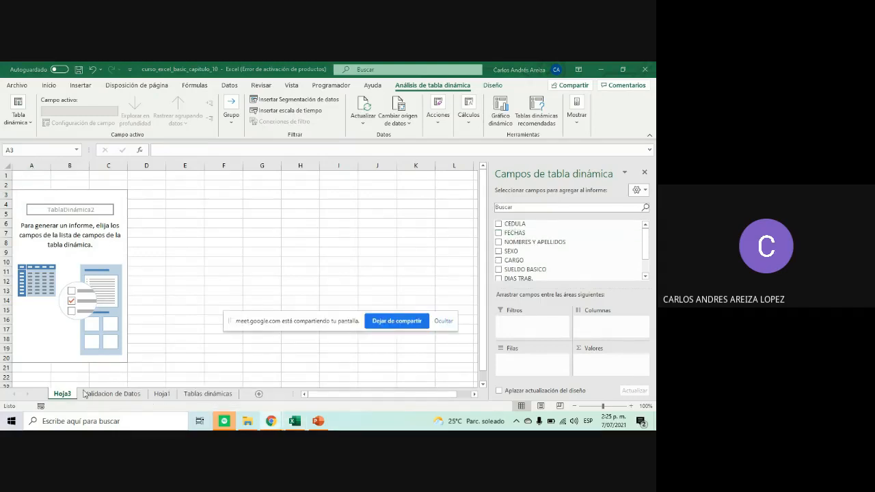
left_click(162, 394)
left_click(185, 395)
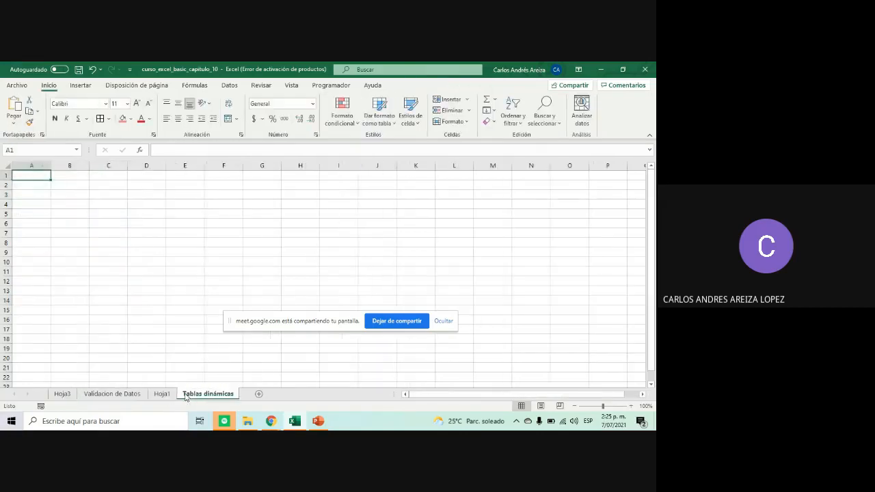
mouse_move(59, 398)
left_mouse_down()
mouse_move(191, 398)
mouse_move(172, 403)
mouse_move(181, 397)
left_mouse_up()
left_click(134, 395)
left_click(200, 396)
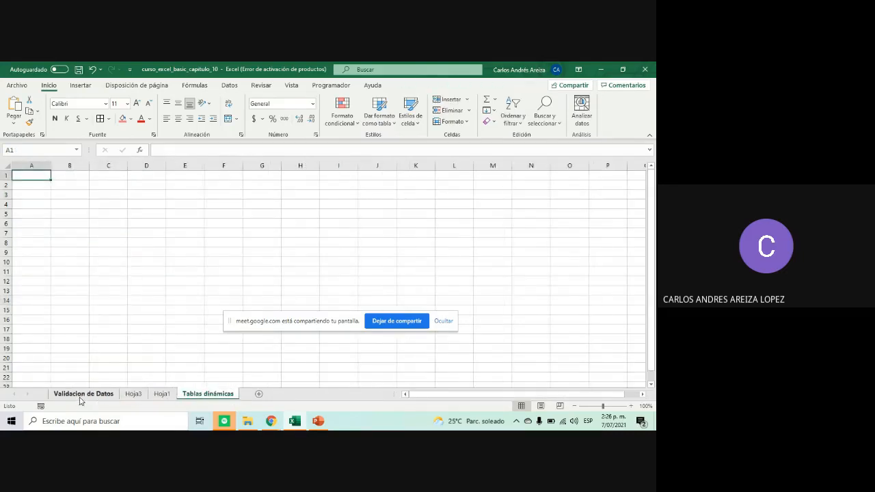
left_click_drag(80, 400, 179, 398)
left_click(197, 397)
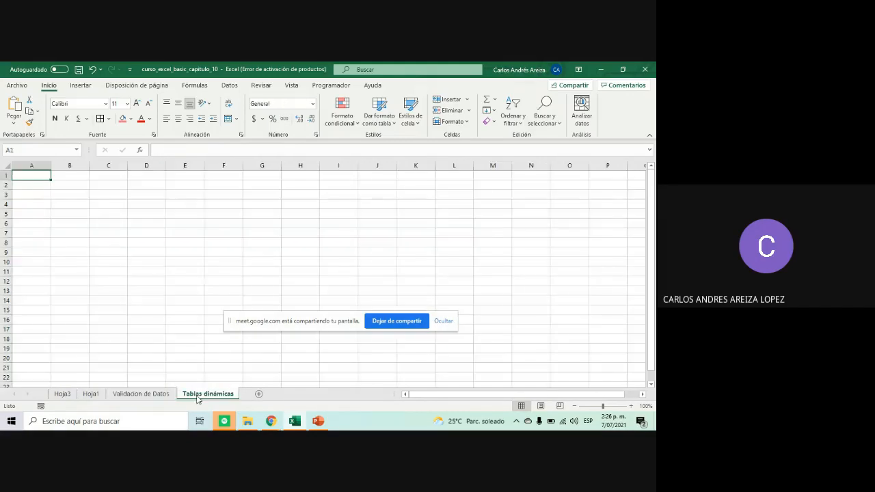
left_click_drag(62, 395, 246, 399)
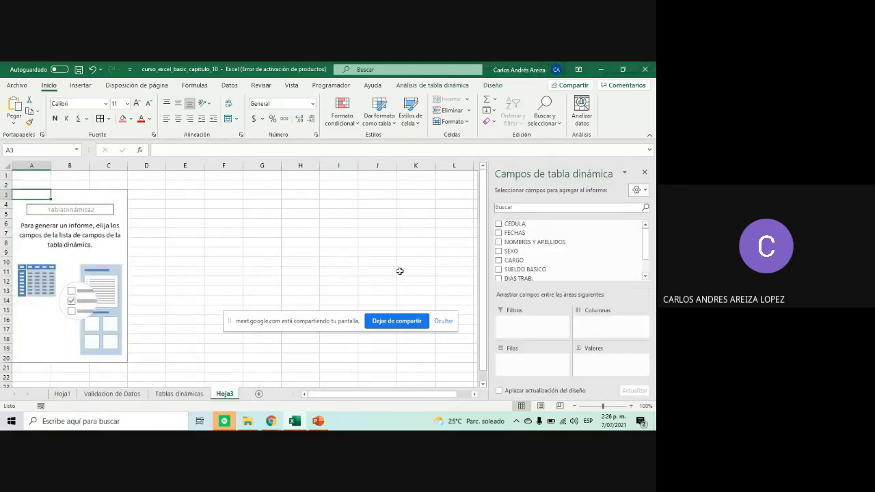
left_click_drag(323, 318, 536, 430)
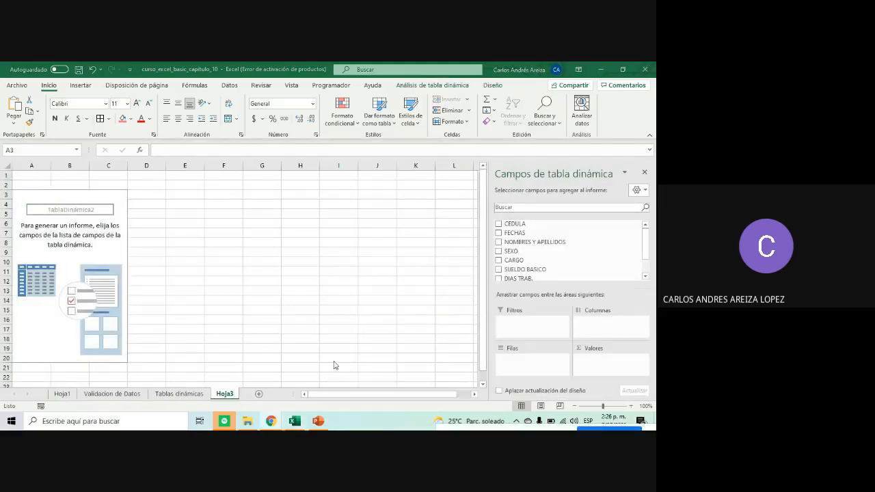
Move the Validacion de Datos sheet between Tablas dinámicas and Hoja3
left_click(159, 396)
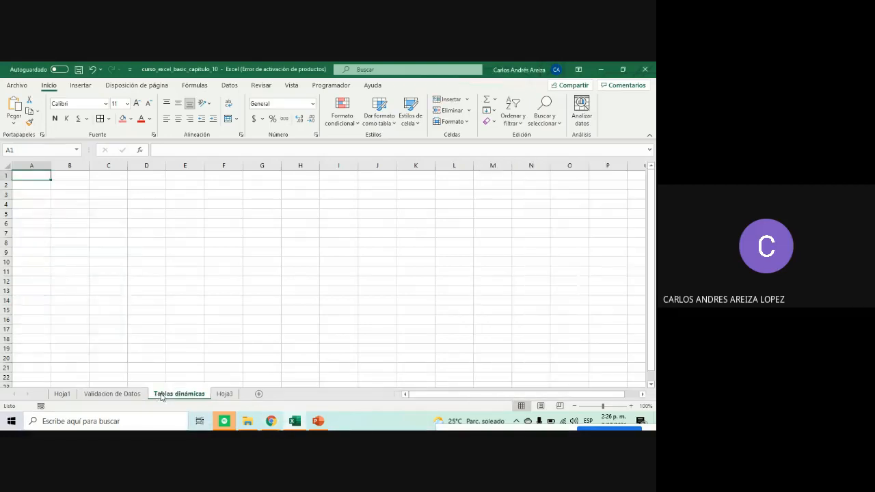
left_click(167, 385)
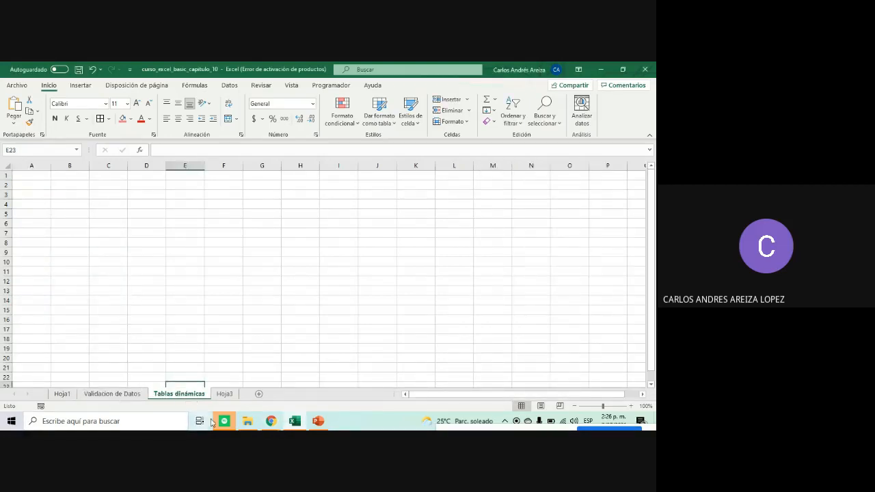
left_click(223, 396)
left_click(179, 394)
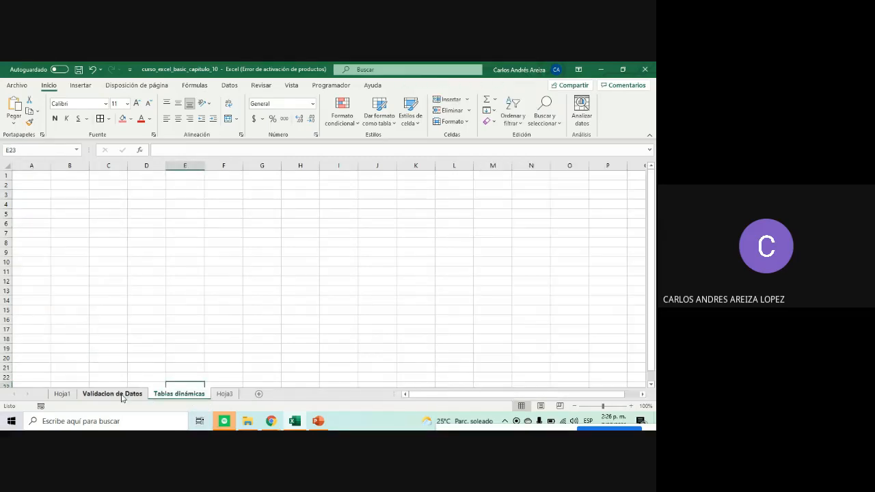
left_click(103, 394)
left_click_drag(98, 399, 214, 395)
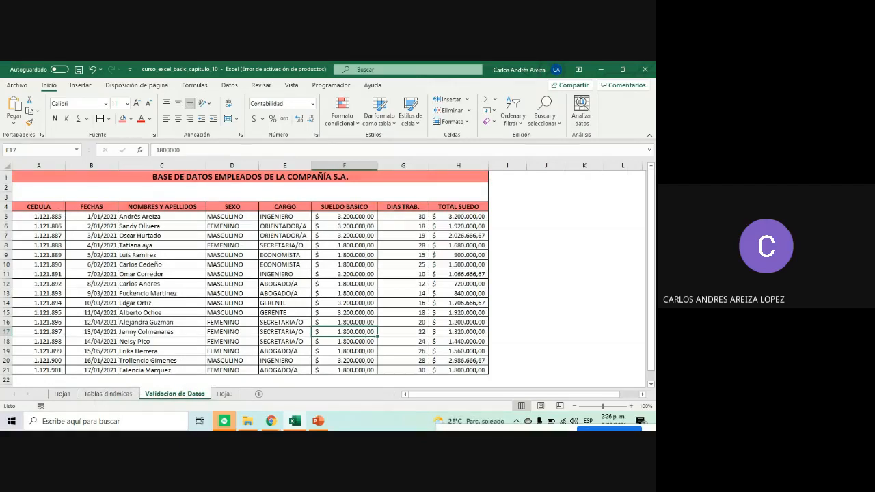
Compare the header row 4 of the employee database with the pivot table field list on Hoja3
left_click(6, 207)
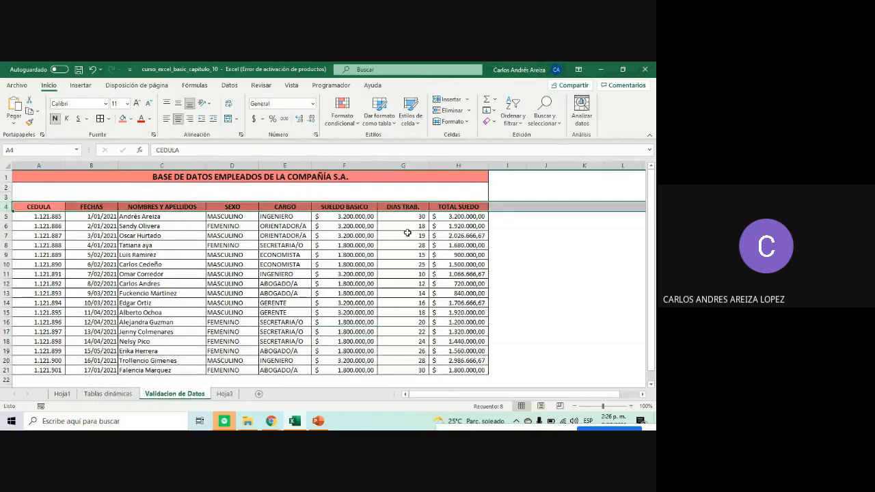
left_click(226, 394)
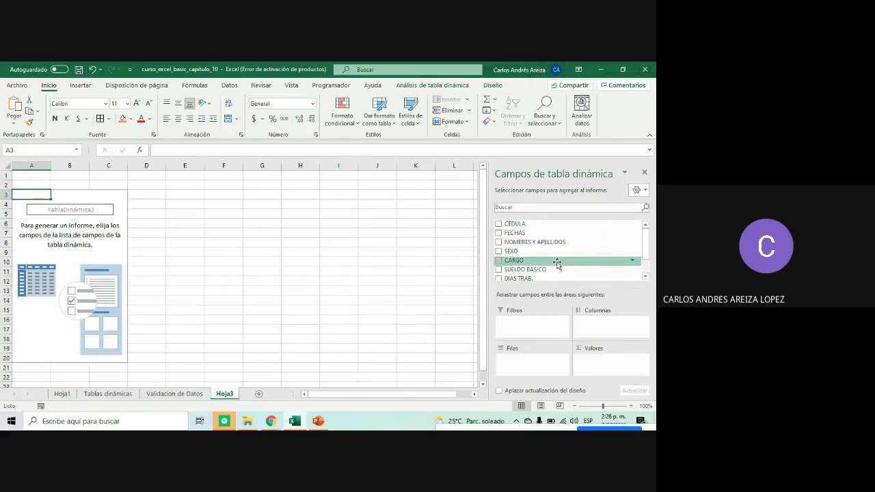
scroll(557, 264, "down", 1)
scroll(557, 264, "up", 1)
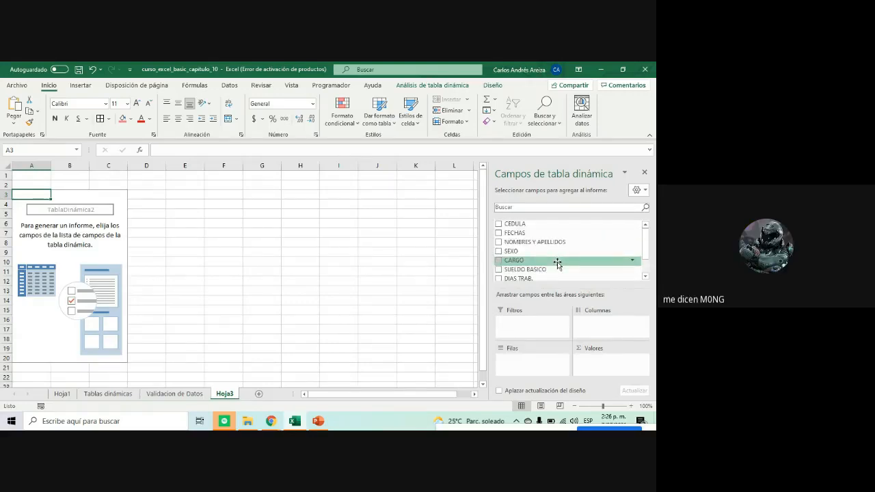
Delete the empty Tablas dinámicas sheet
left_click(85, 397)
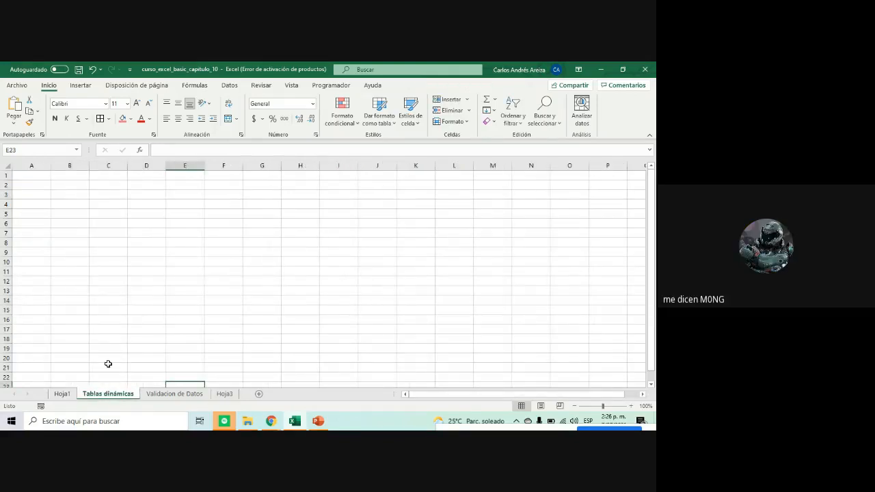
right_click(121, 394)
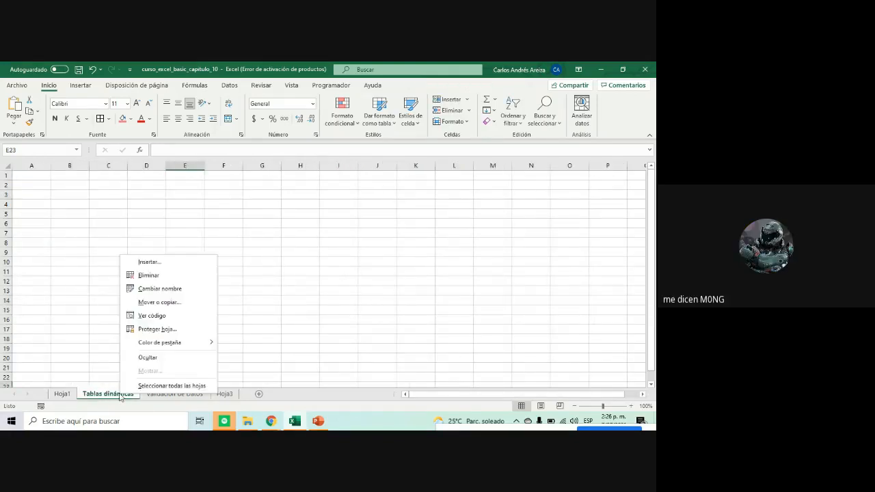
left_click(166, 277)
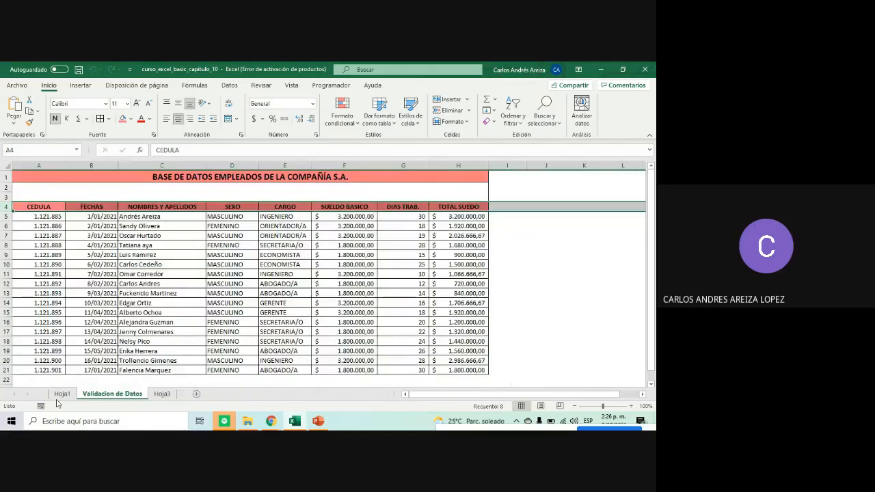
Review the existing pivot report on Hoja1, and show the field list of the empty pivot table on Hoja3
left_click(61, 394)
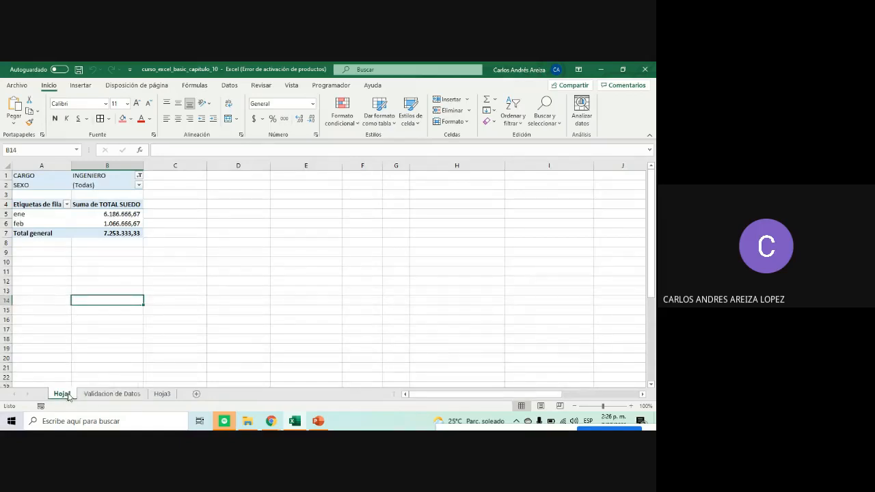
left_click(120, 394)
left_click(161, 394)
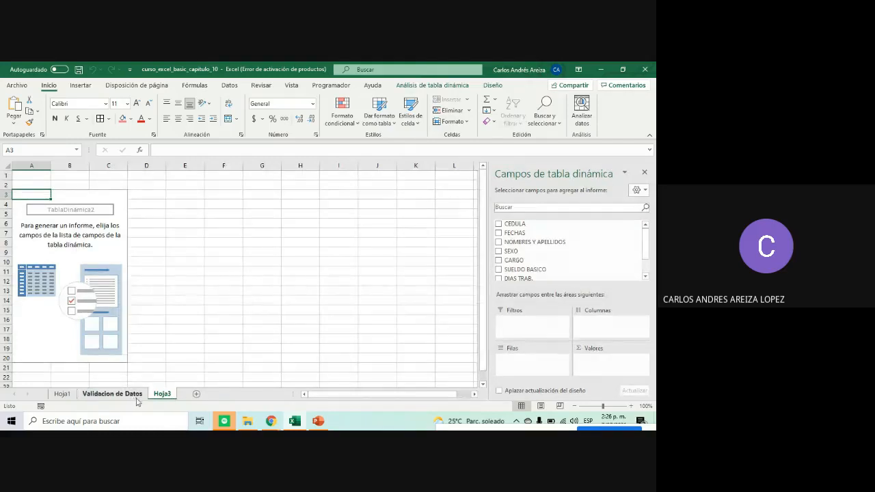
left_click(234, 311)
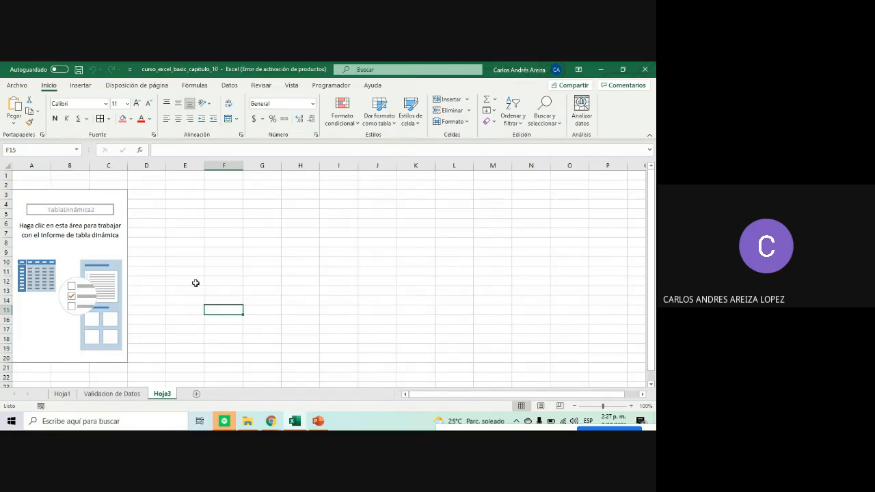
left_click(85, 248)
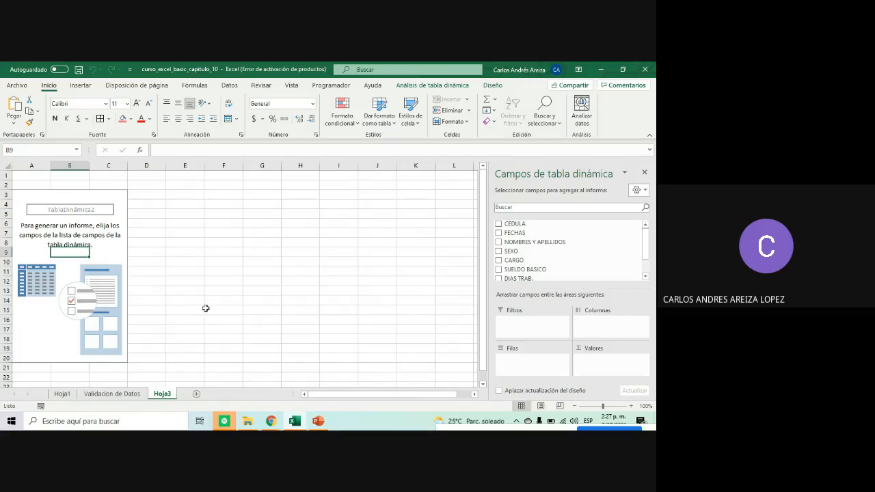
Switch to the PowerPoint slide, highlight "solamente las personas que desempeñan" in the TABLAS DINÁMICAS exercise, and return to Excel
left_click(318, 422)
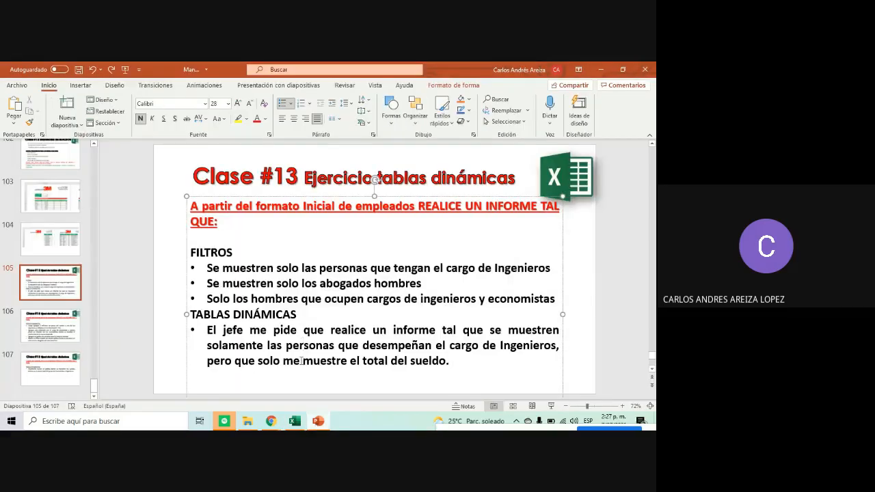
left_click_drag(229, 346, 402, 348)
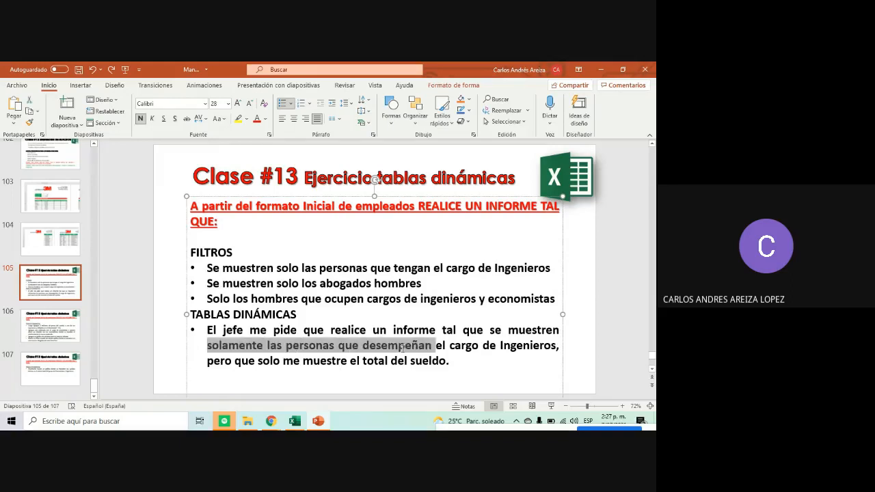
left_click(296, 421)
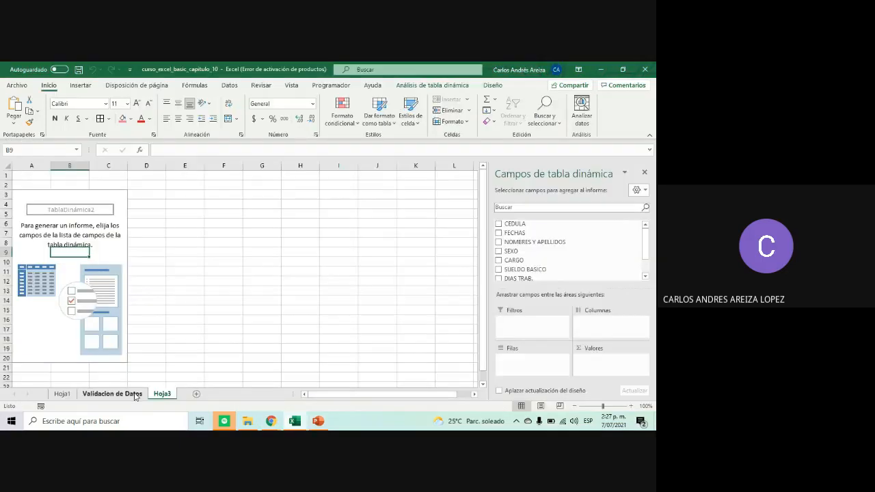
Check the employee data on Validacion de Datos against the PowerPoint exercise, and go back to the Hoja3 pivot table
left_click(112, 393)
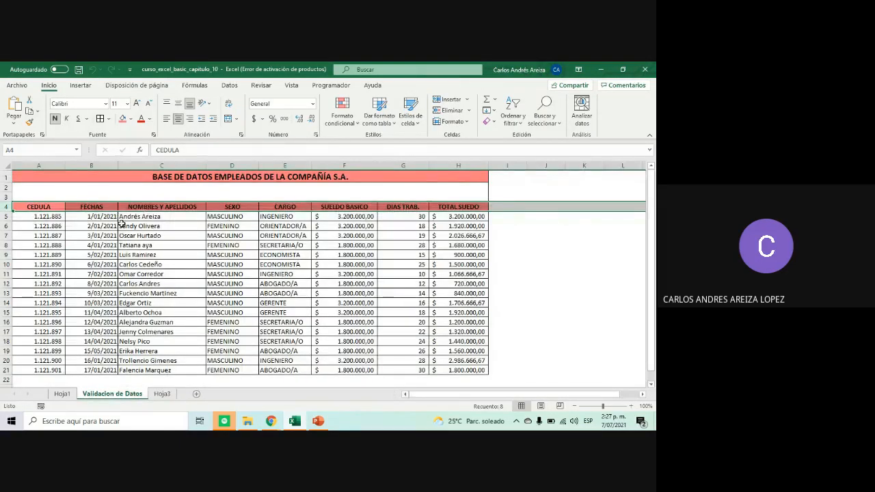
left_click(318, 422)
left_click(318, 421)
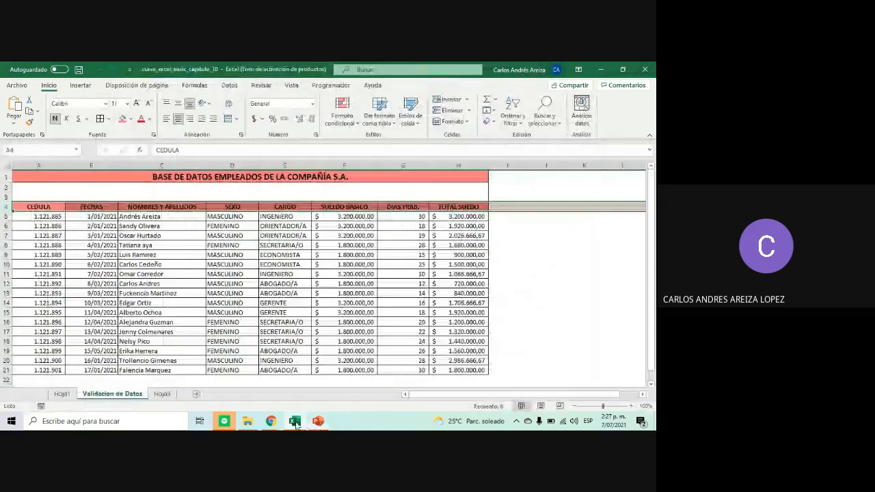
left_click(158, 395)
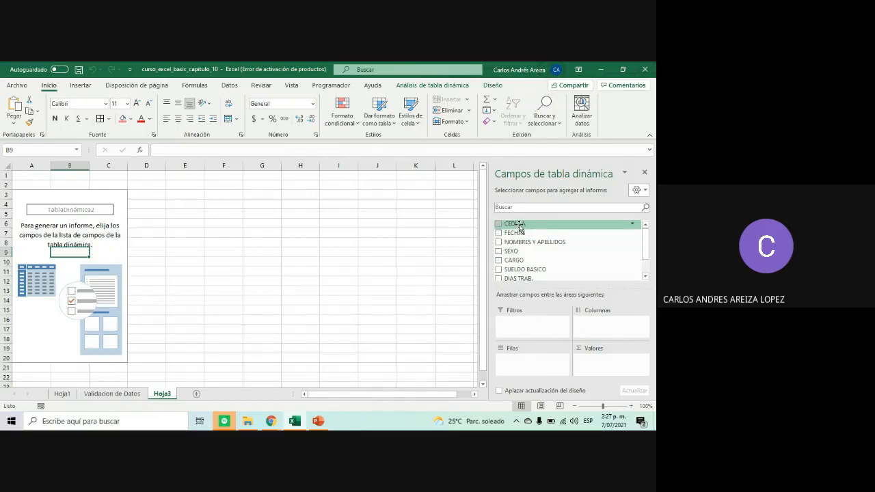
Try CEDULA as a row field and as a summed value in the Hoja3 pivot table, removing it each time
left_click_drag(501, 227, 546, 373)
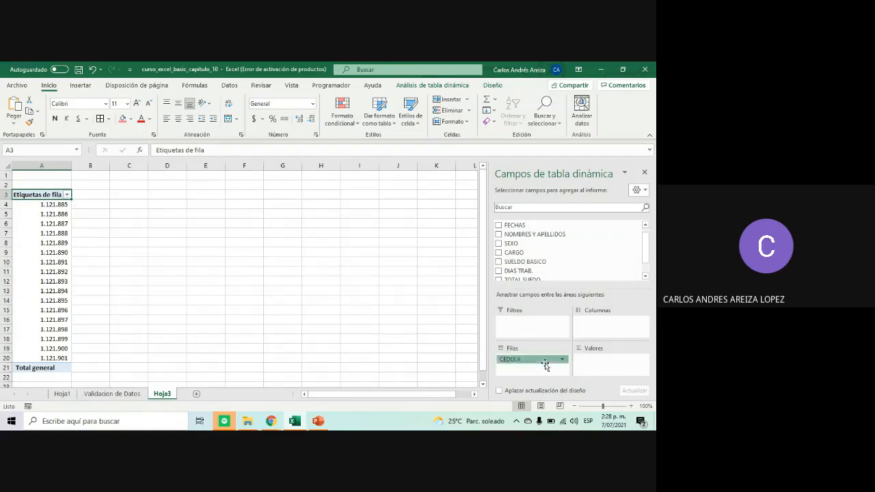
scroll(563, 268, "down", 1)
scroll(523, 260, "up", 1)
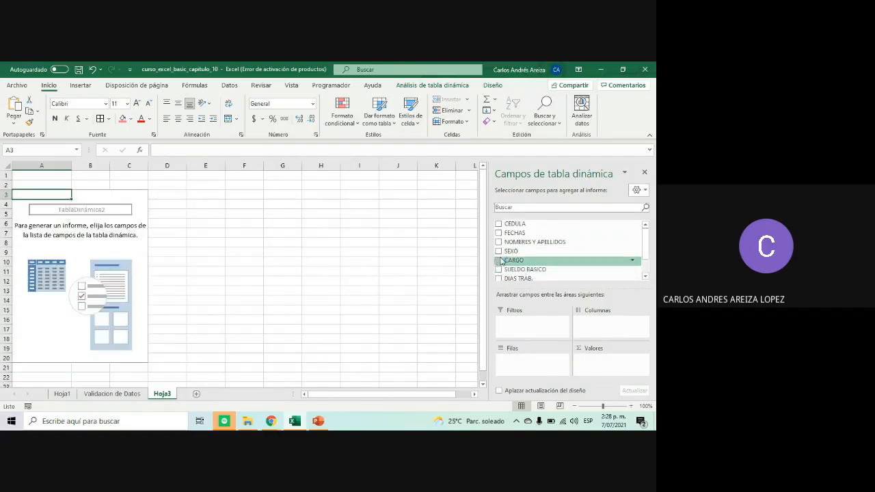
left_click(500, 224)
left_click(499, 225)
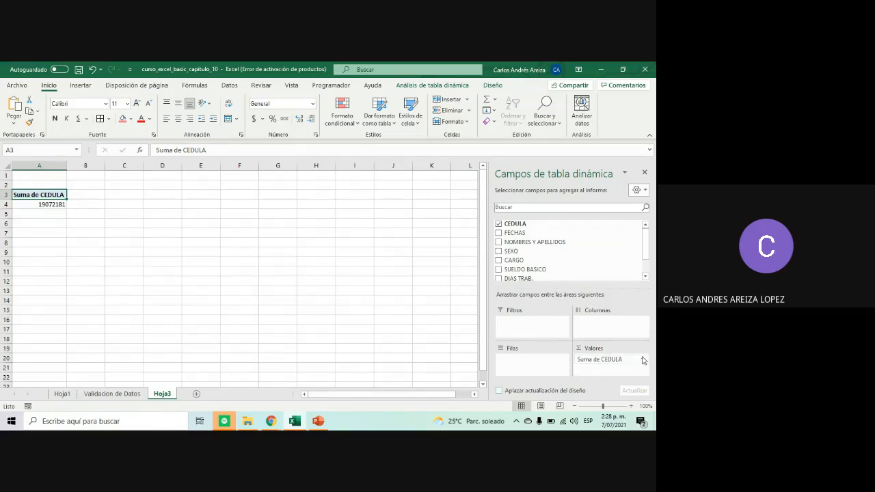
left_click_drag(625, 359, 551, 261)
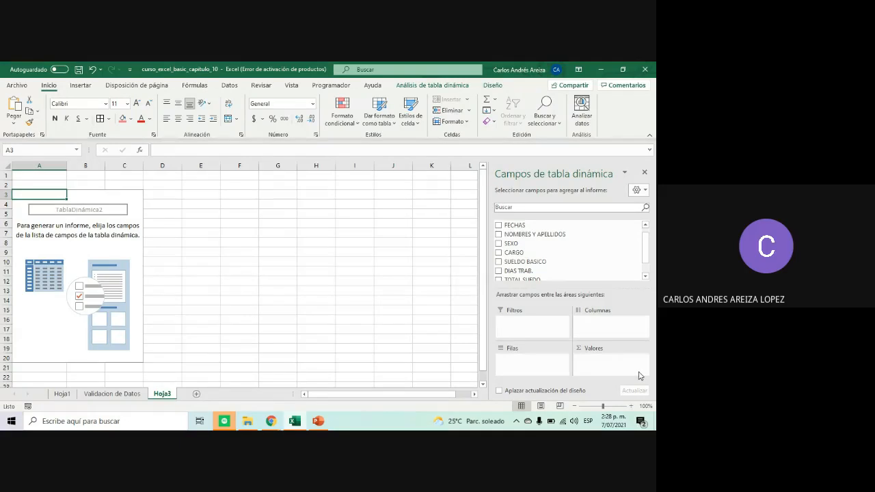
Try NOMBRES Y APELLIDOS as the row field of the pivot table
left_click(499, 234)
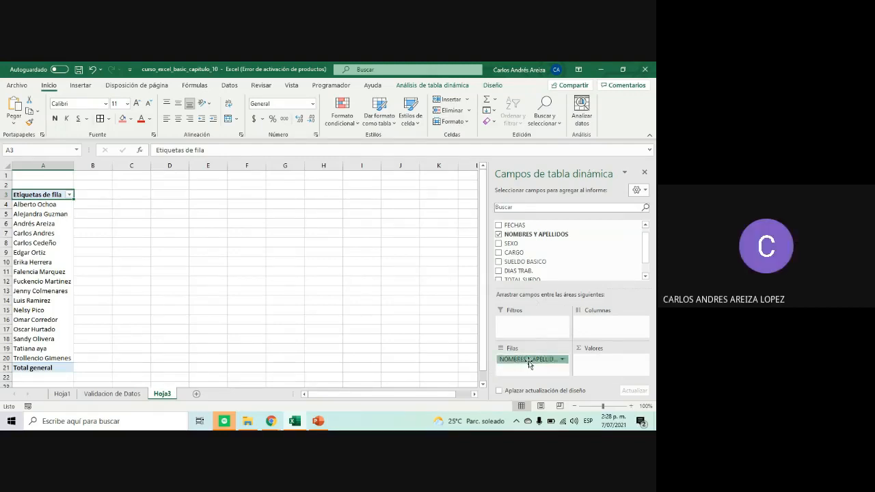
mouse_move(528, 363)
left_mouse_down()
mouse_move(552, 240)
mouse_move(511, 363)
mouse_move(519, 362)
left_mouse_up()
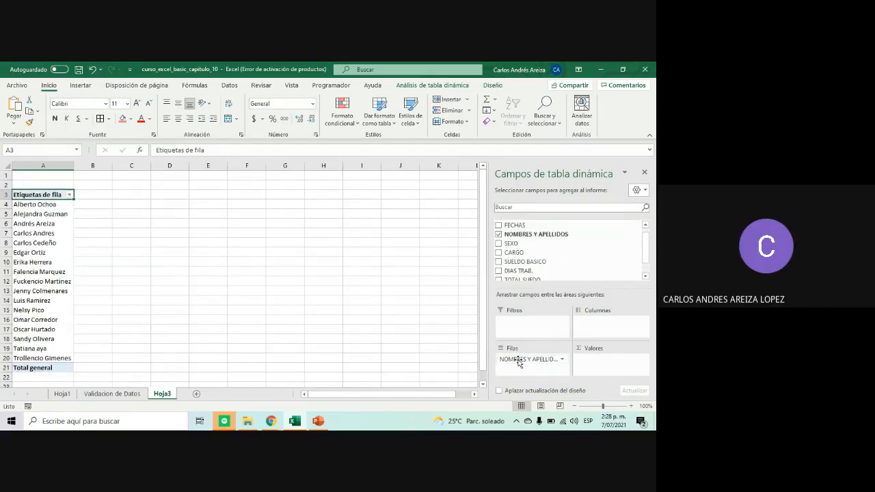
scroll(543, 256, "up", 1)
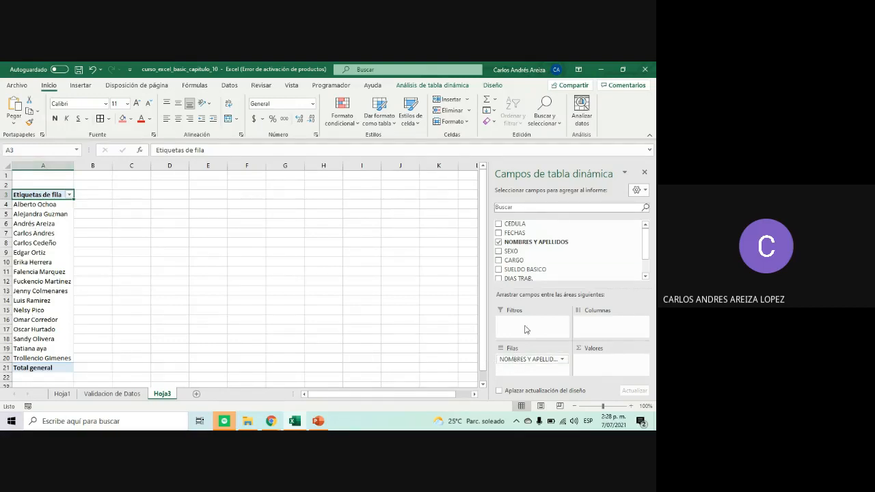
Replace the names with CEDULA as the row field, and rename the row labels header in A3 to CEDULA
mouse_move(526, 368)
left_mouse_down()
mouse_move(565, 230)
mouse_move(584, 257)
mouse_move(540, 247)
mouse_move(547, 366)
mouse_move(523, 361)
left_mouse_up()
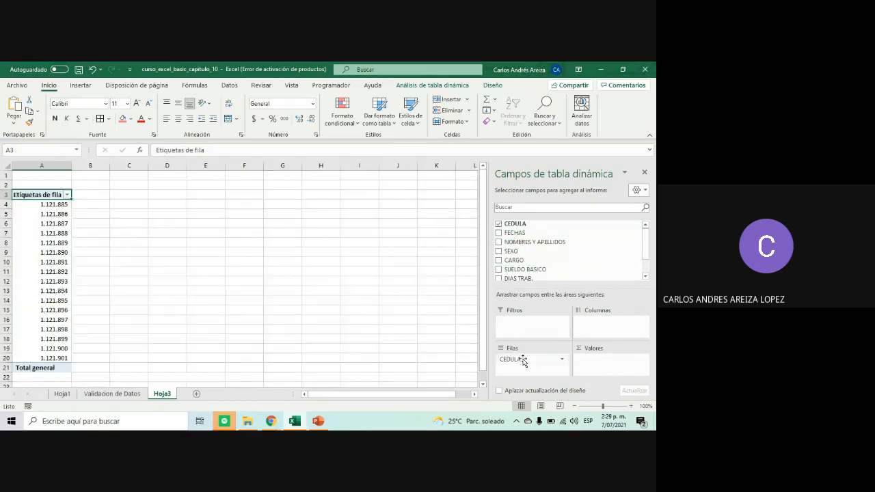
double_click(51, 195)
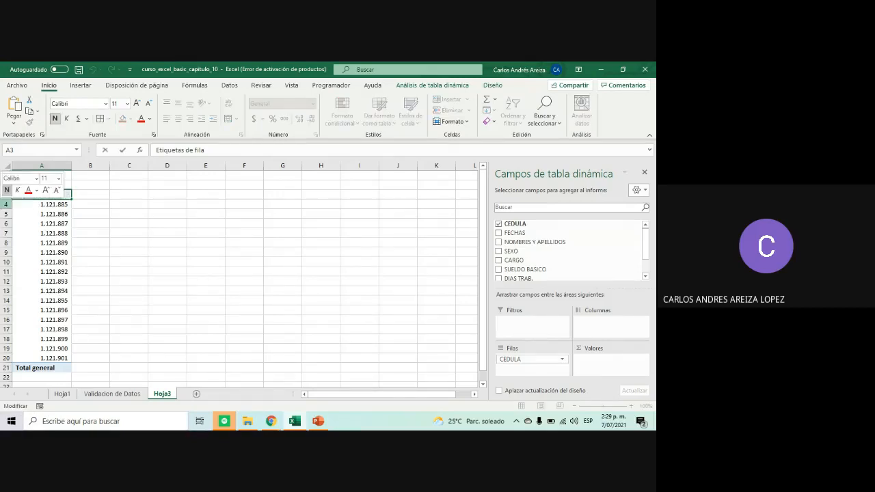
type("CEDULA")
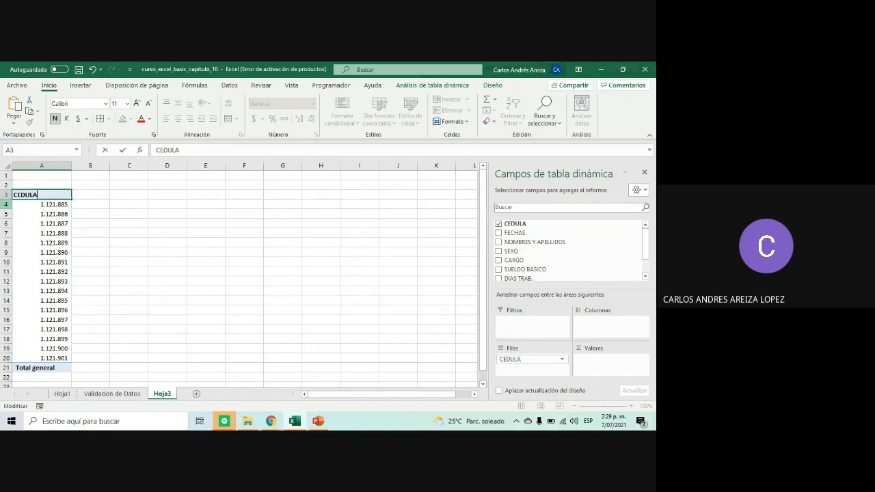
key("Return")
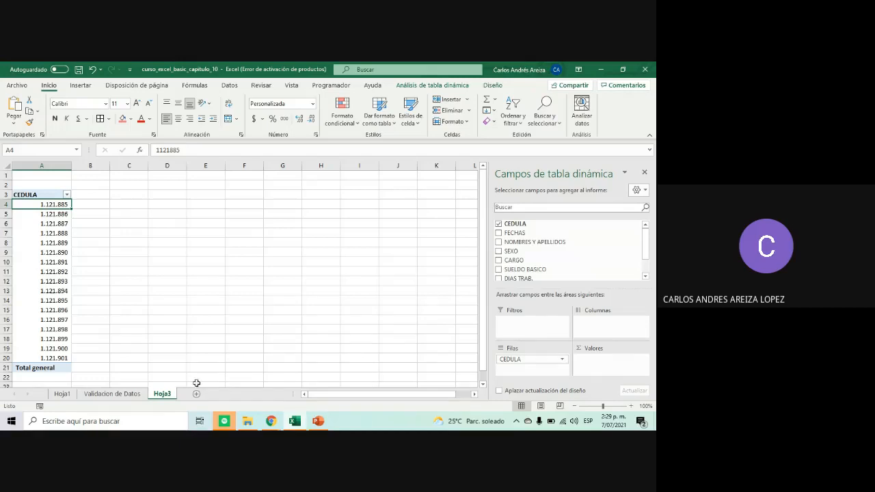
Review the SUELDO BASICO, DIAS TRAB. and TOTAL SUEDO columns on Validacion de Datos, and return to the Hoja3 pivot table
left_click(113, 394)
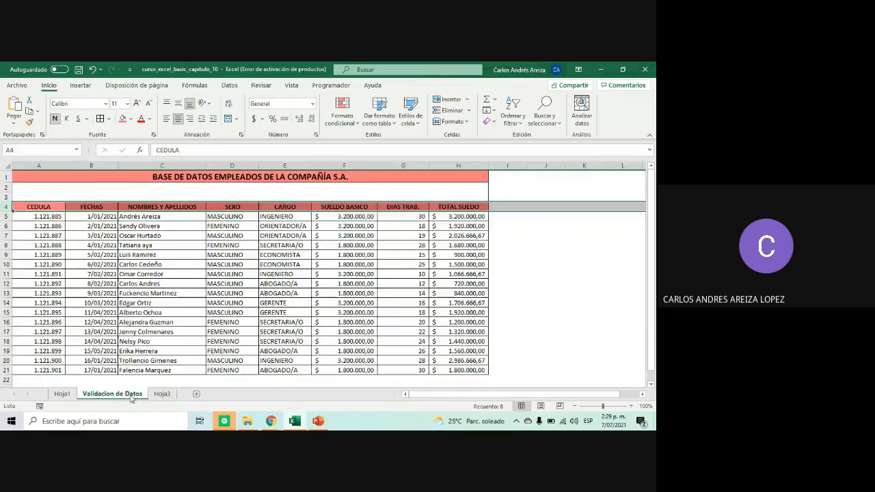
left_click(348, 166)
left_click(410, 166)
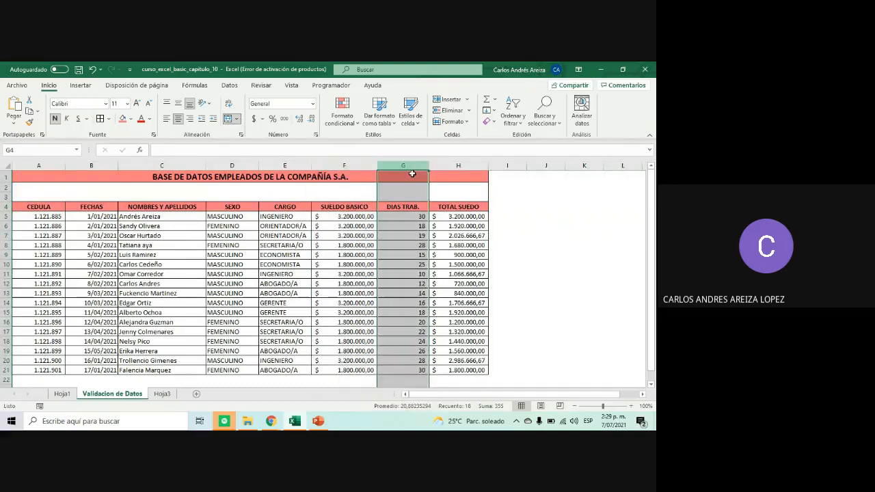
left_click(467, 166)
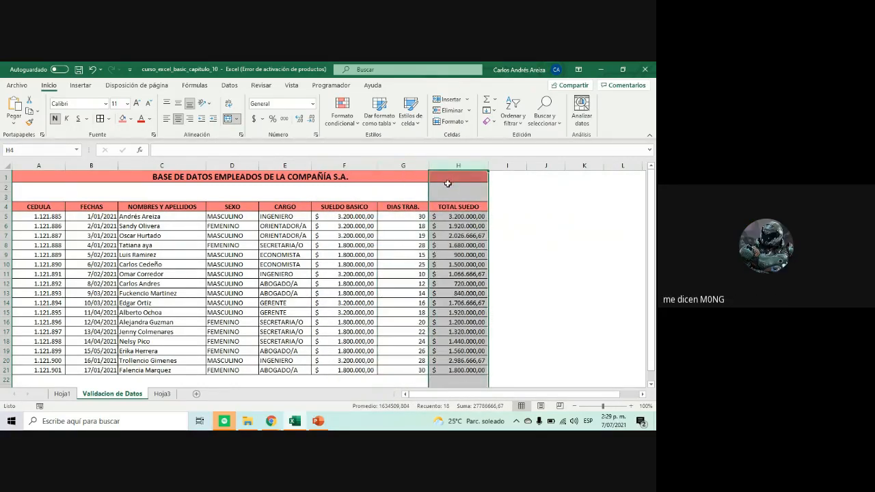
left_click(295, 422)
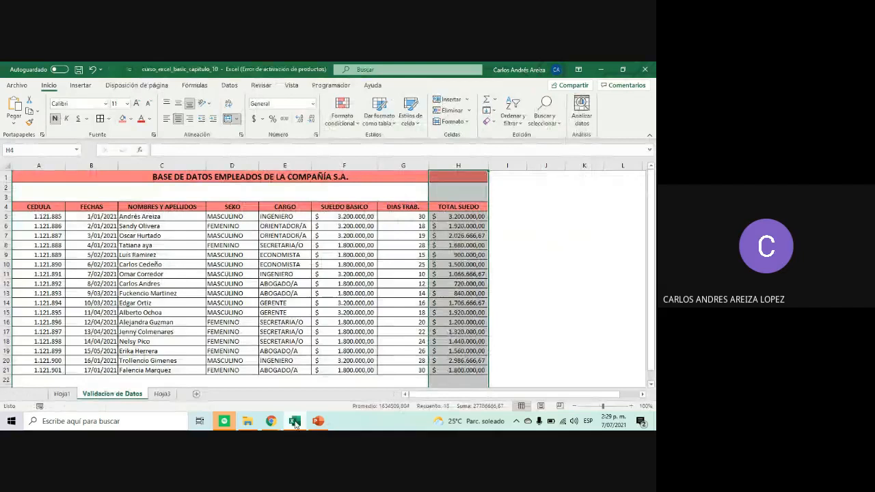
left_click(162, 394)
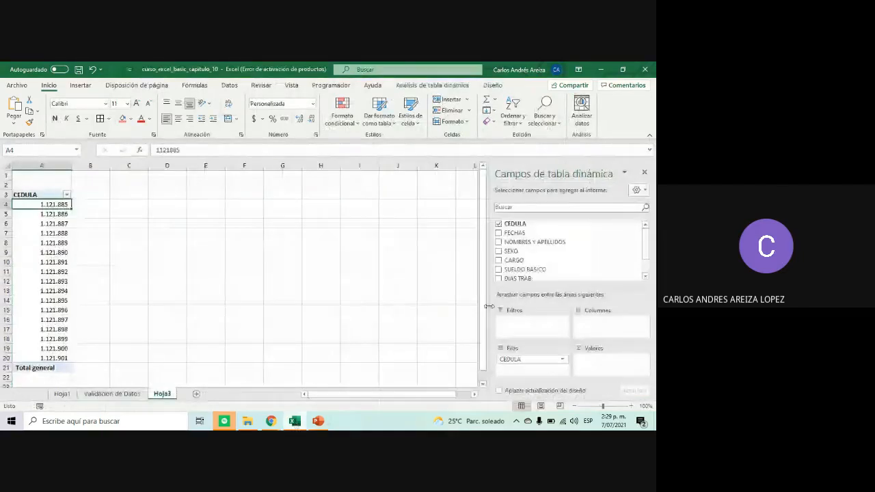
Add SUELDO BASICO, DIAS TRAB. and TOTAL SUEDO to the pivot table as summed values
scroll(474, 273, "down", 1)
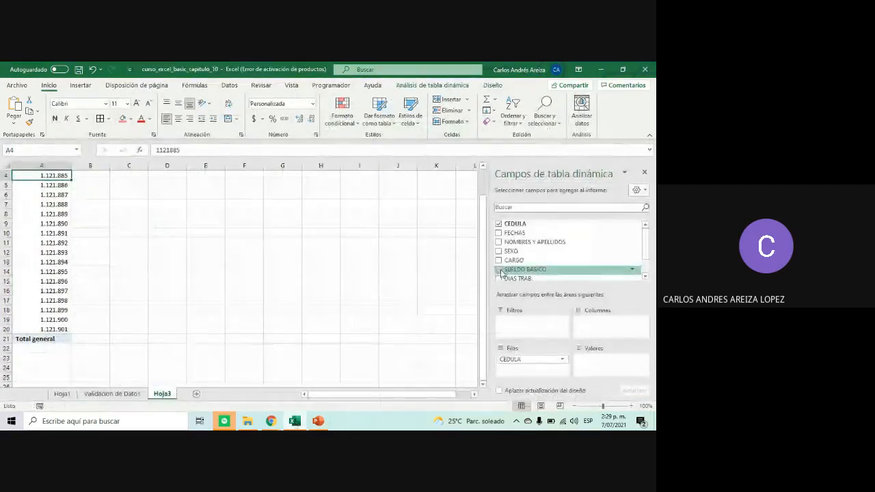
left_click(500, 271)
scroll(651, 263, "down", 1)
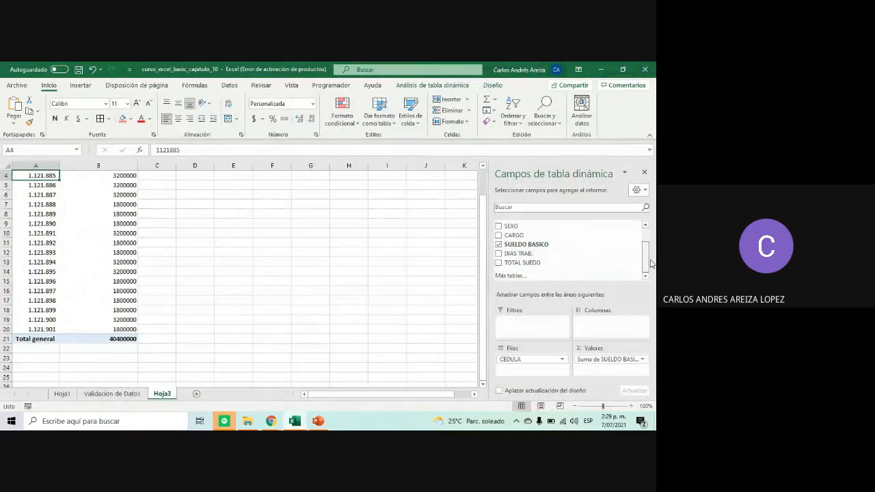
left_click(499, 254)
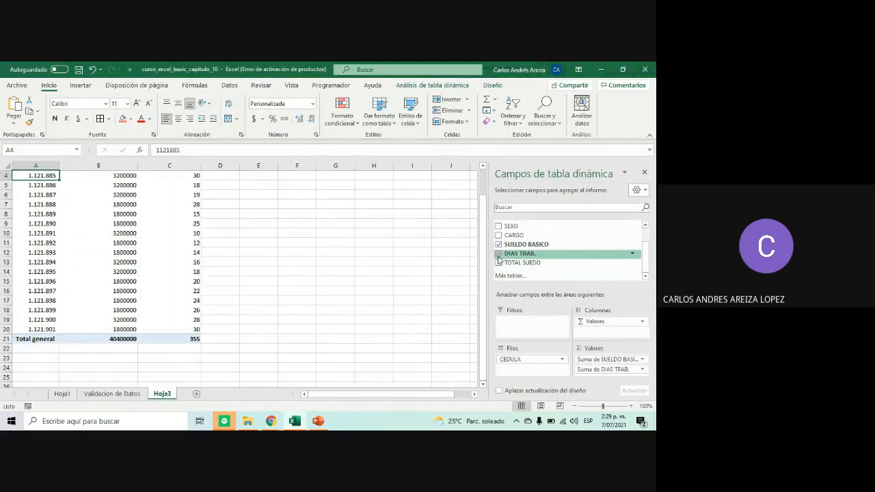
left_click(500, 264)
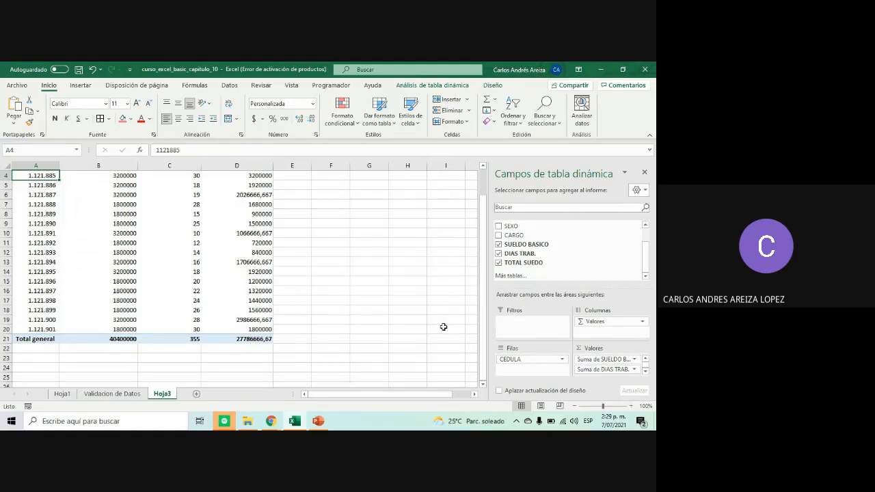
scroll(451, 332, "up", 1)
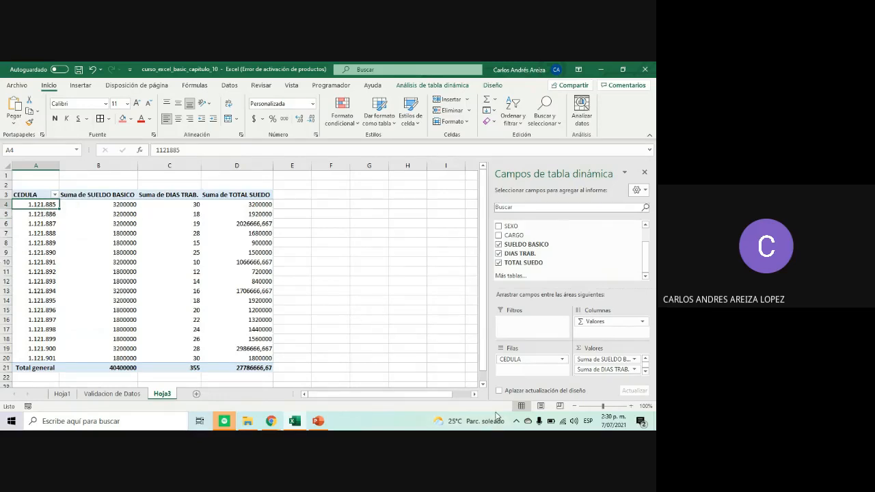
Replace CEDULA with NOMBRES Y APELLIDOS as the row field of the pivot table
left_click_drag(525, 360, 542, 247)
scroll(542, 248, "up", 1)
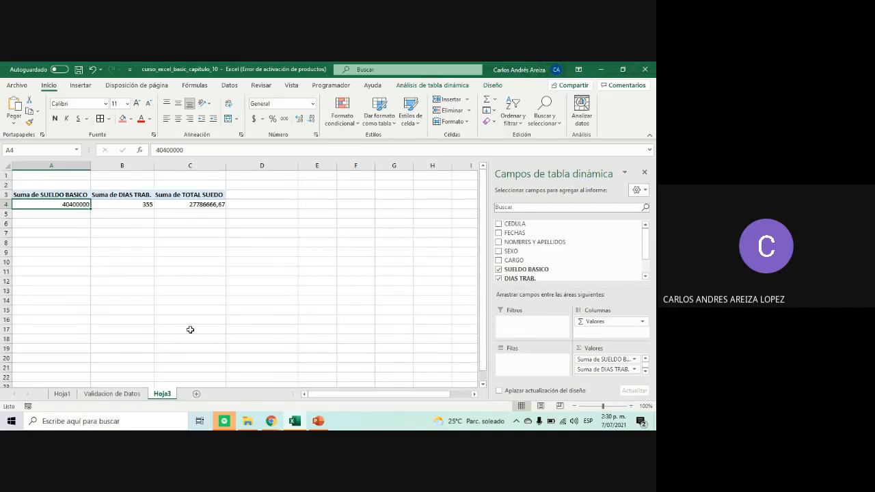
left_click(499, 243)
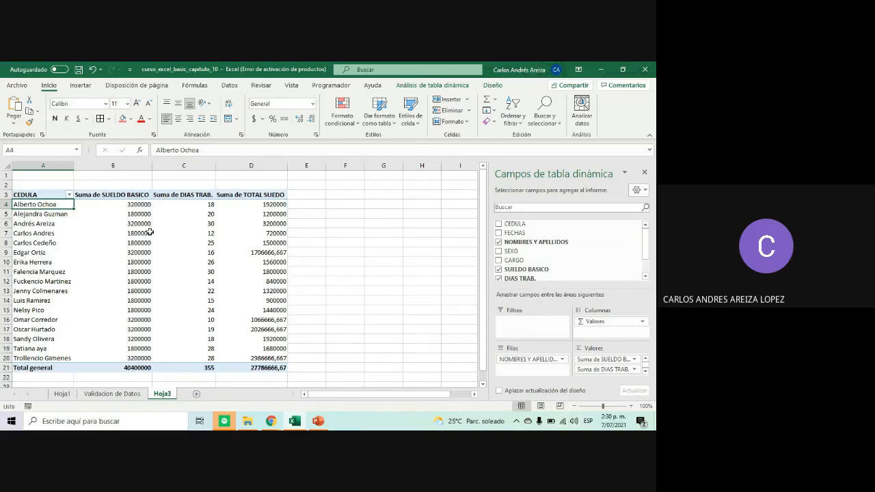
Apply the Contabilidad number format to the SUELDO BASICO and TOTAL SUEDO values, including their totals
left_click_drag(144, 205, 131, 369)
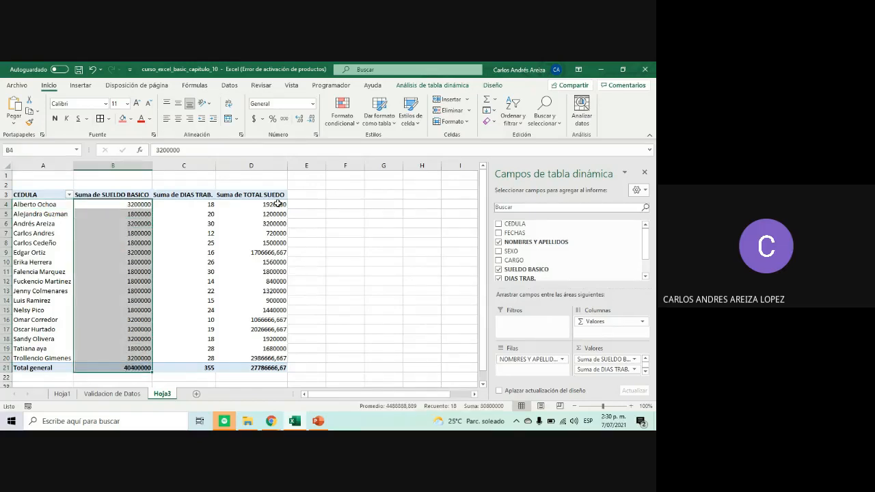
left_click_drag(277, 204, 283, 368, "ctrl")
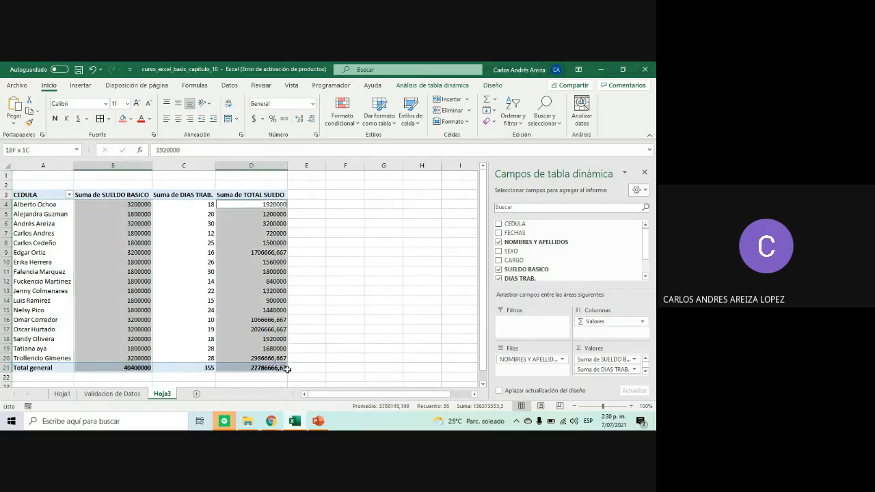
left_click(285, 121)
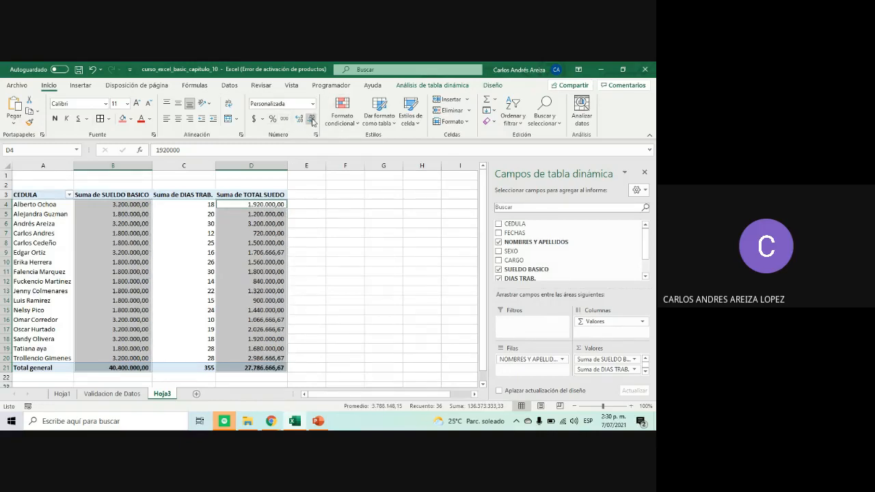
left_click(311, 121)
left_click(312, 121)
left_click(313, 103)
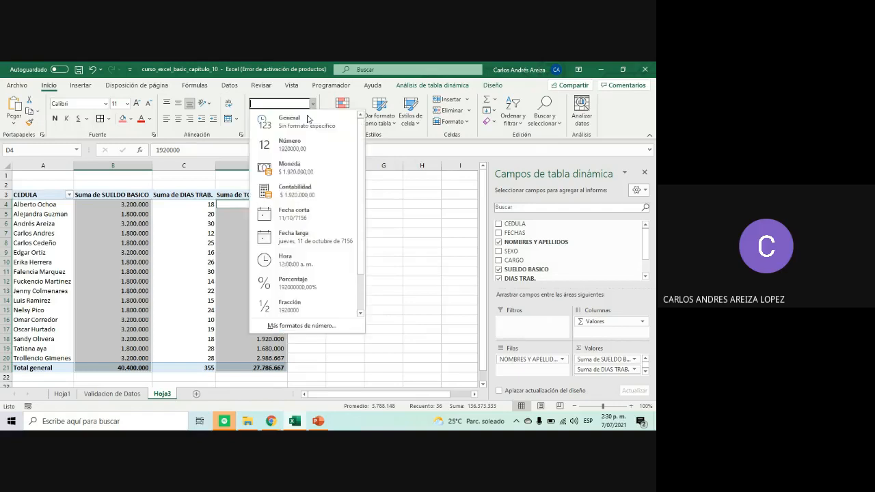
left_click(294, 191)
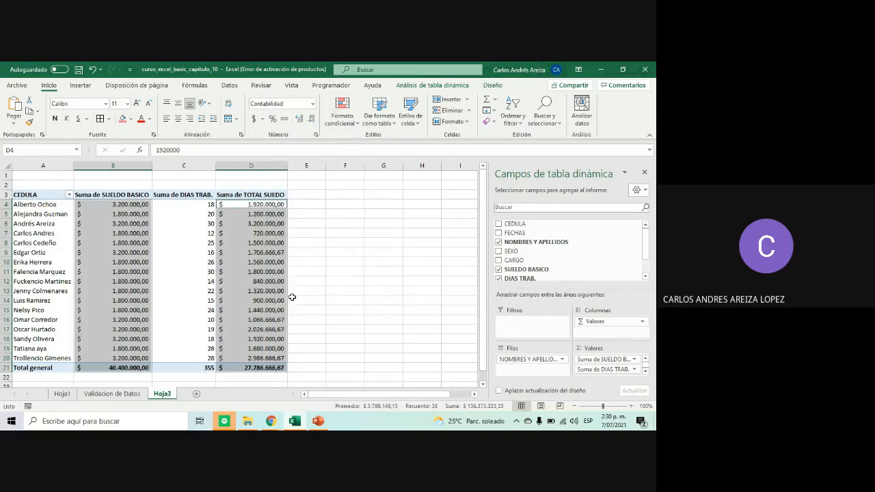
left_click(342, 273)
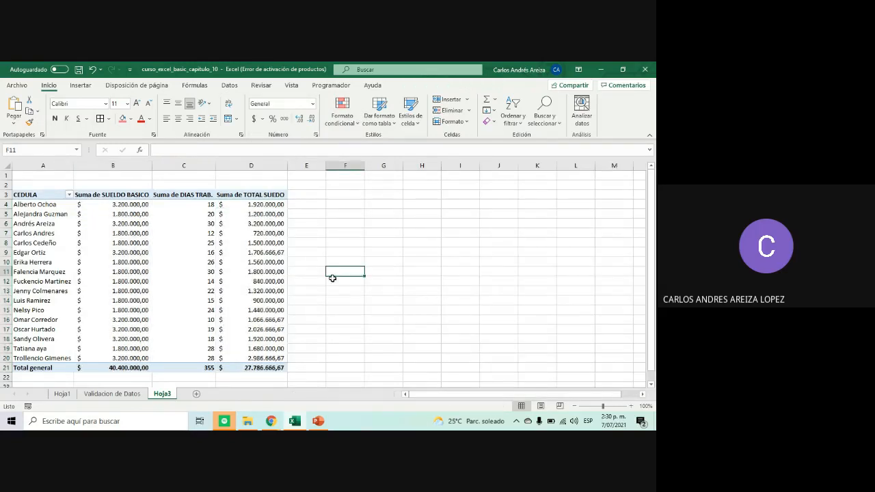
Reread the TABLAS DINÁMICAS exercise in PowerPoint, return to Excel, and show the pivot table's field list
left_click(319, 423)
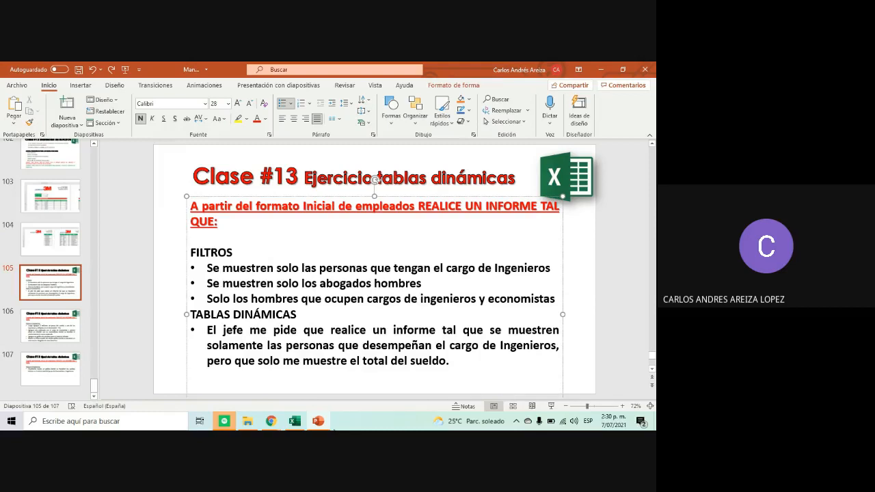
left_click(323, 422)
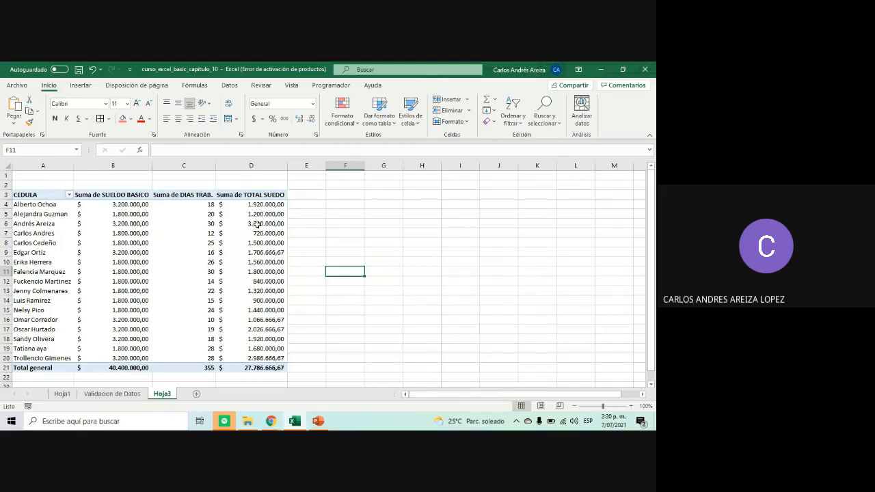
left_click(155, 263)
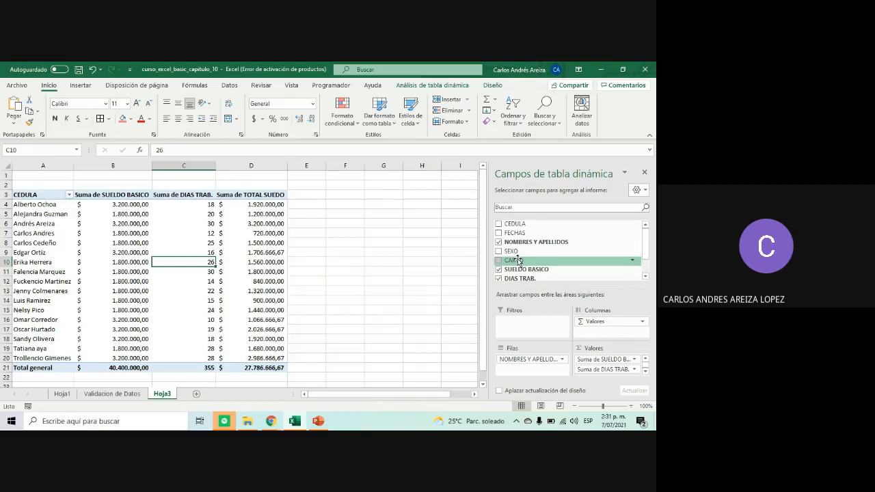
Add CARGO as a report filter above the Hoja3 pivot table
left_click(125, 396)
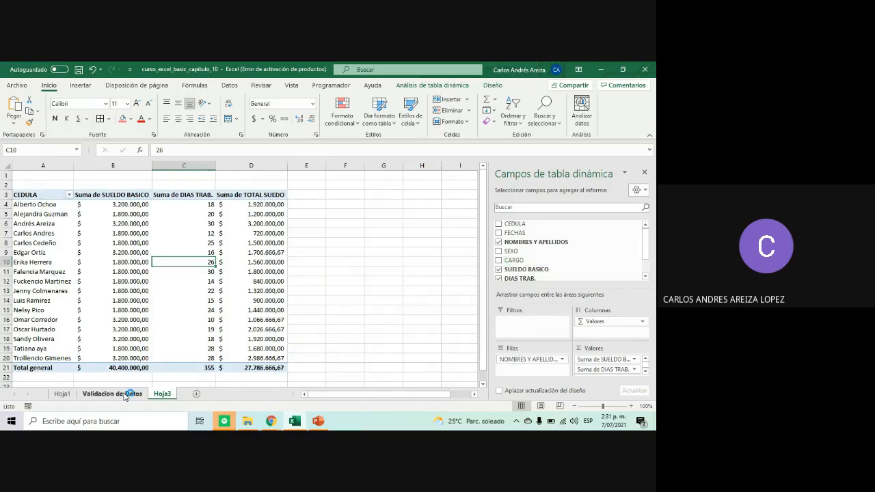
left_click(163, 394)
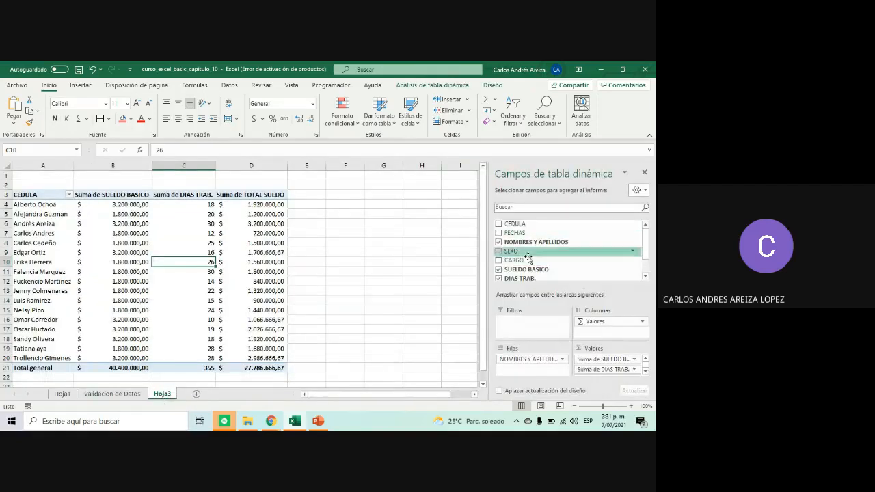
left_click_drag(525, 261, 525, 327)
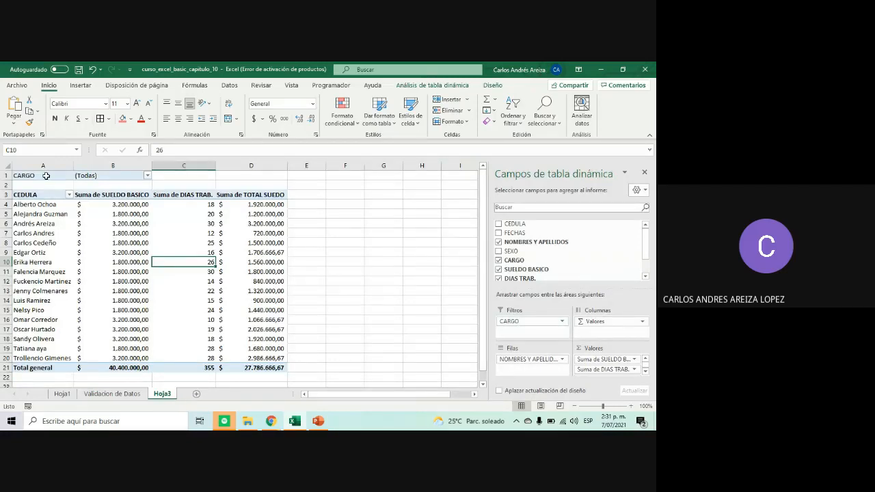
Set the CARGO report filter of the Hoja3 pivot table to GERENTE
left_click(147, 177)
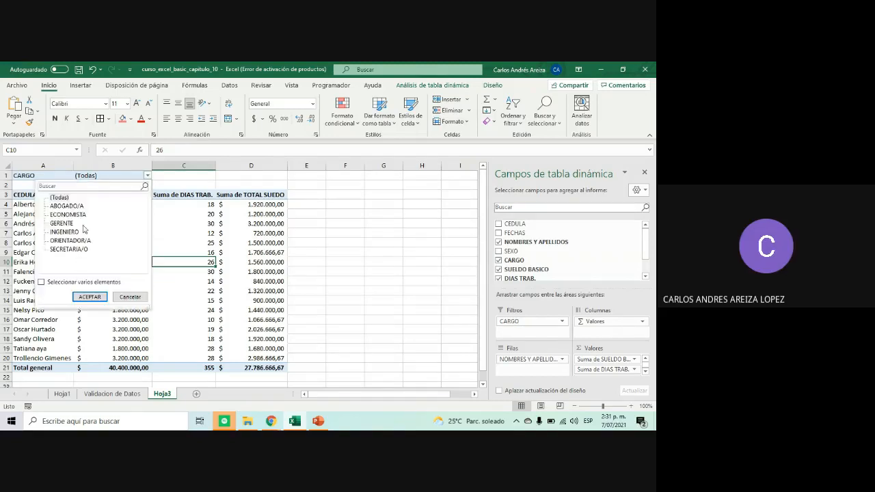
left_click(62, 233)
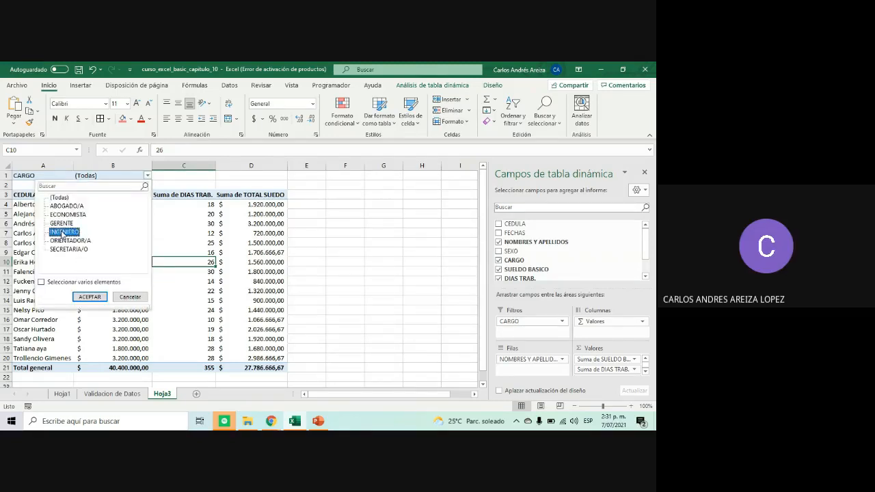
left_click(68, 224)
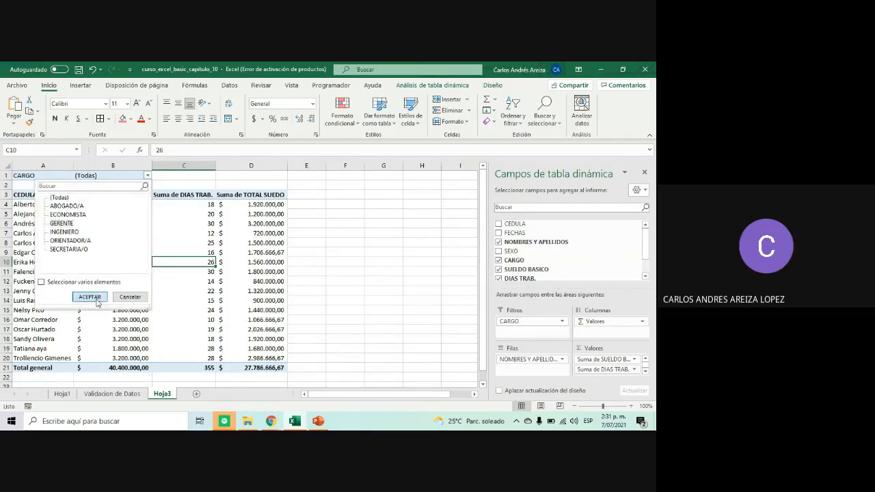
left_click(96, 298)
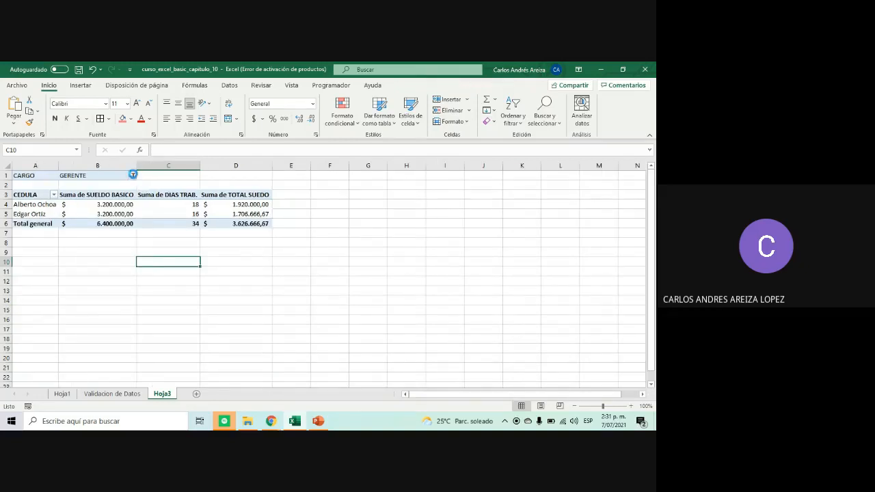
Set the pivot table's CARGO report filter to INGENIERO
left_click(132, 176)
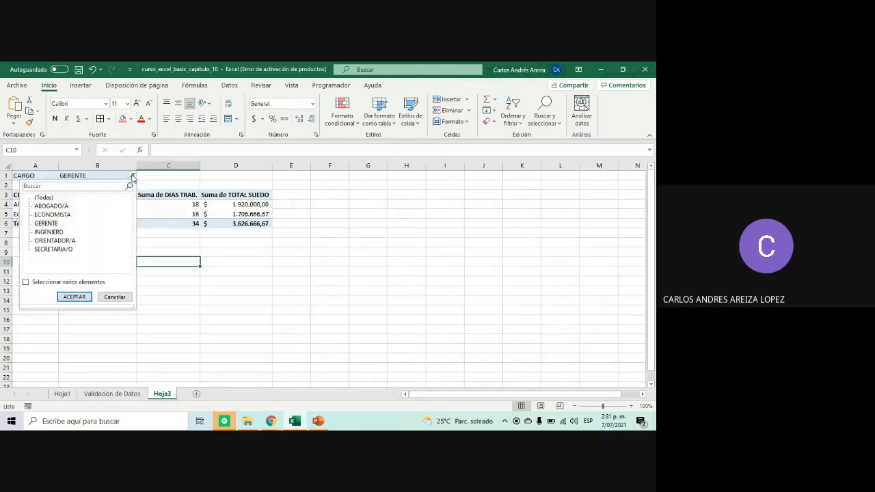
left_click(49, 233)
left_click(83, 298)
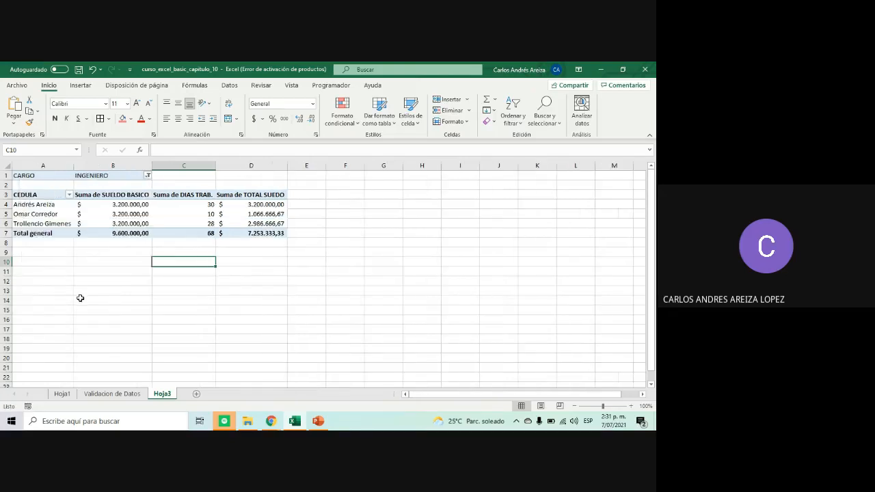
left_click(256, 280)
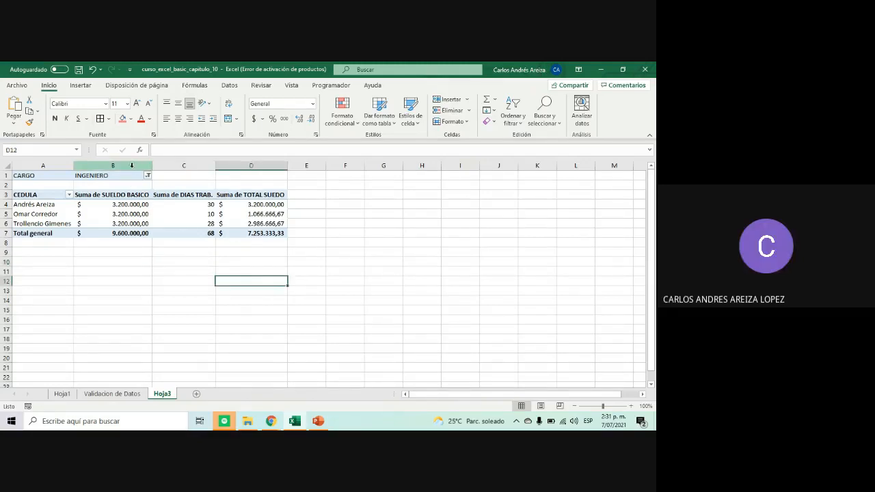
left_click_drag(137, 164, 250, 165)
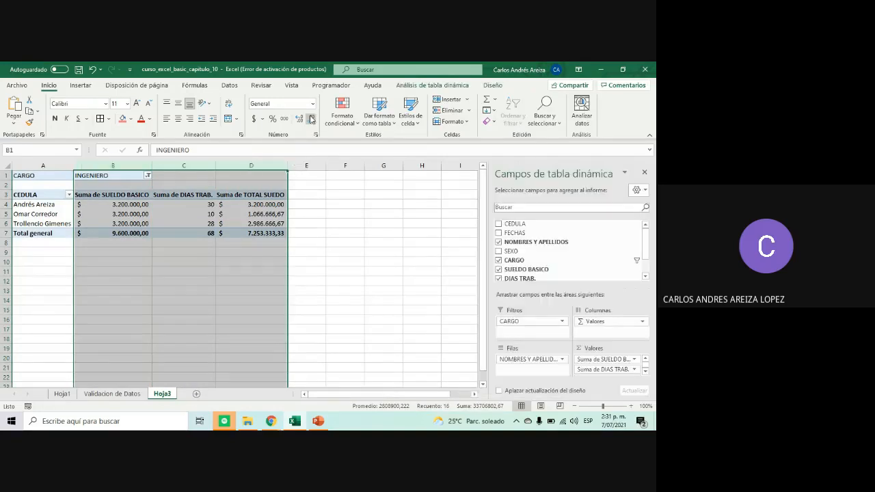
left_click(347, 253)
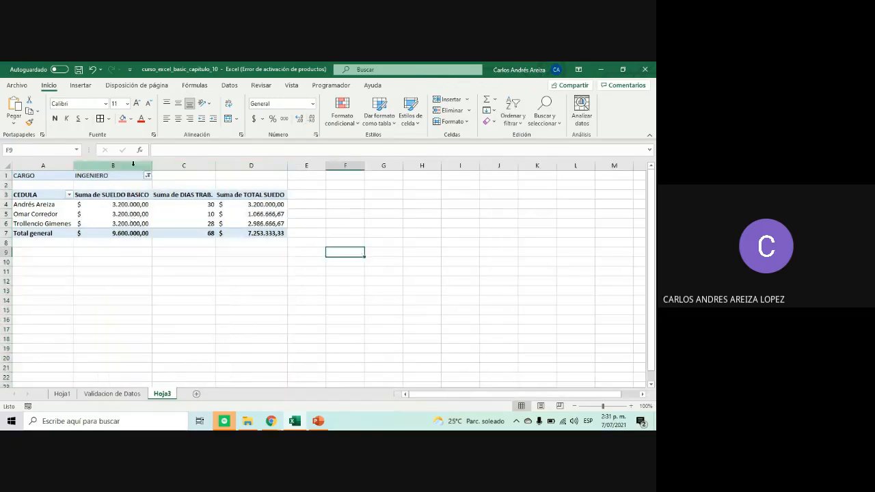
left_click(135, 195)
left_click_drag(135, 195, 128, 233)
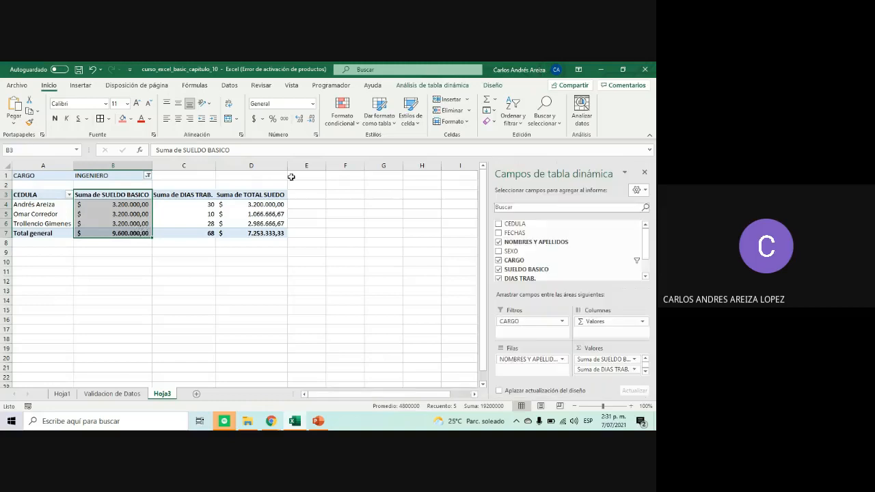
left_click(95, 166)
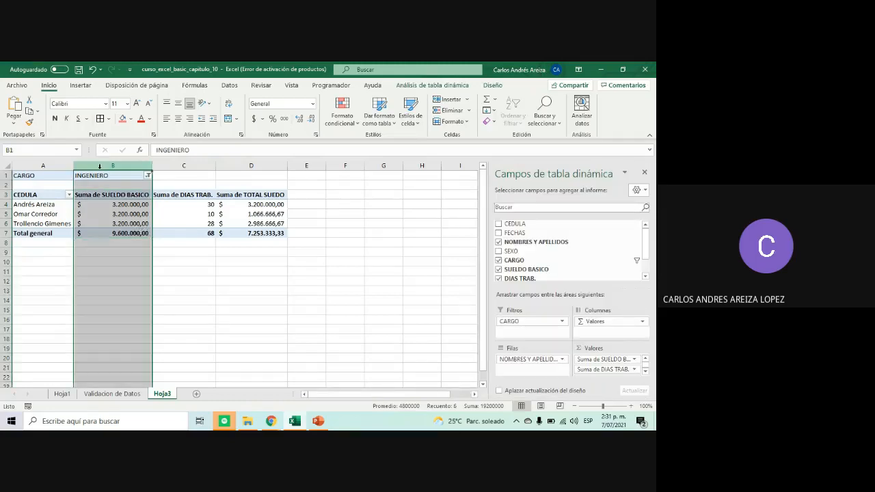
left_click(279, 165, "ctrl")
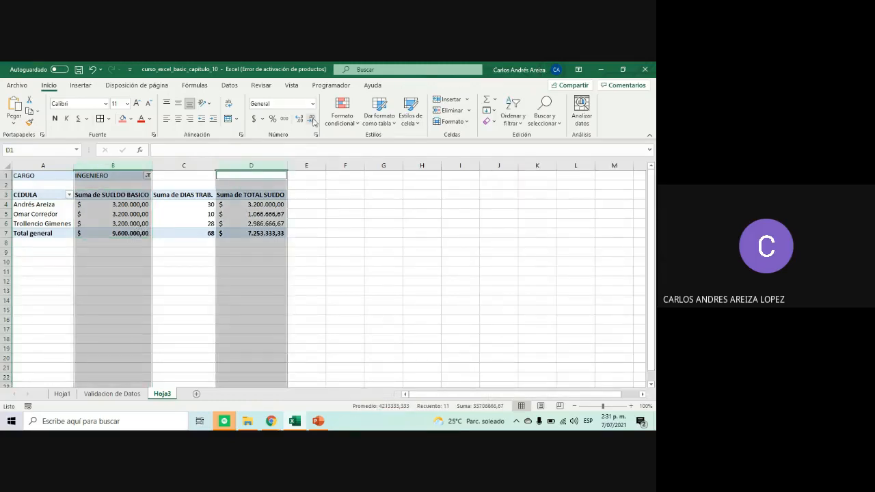
left_click(306, 261)
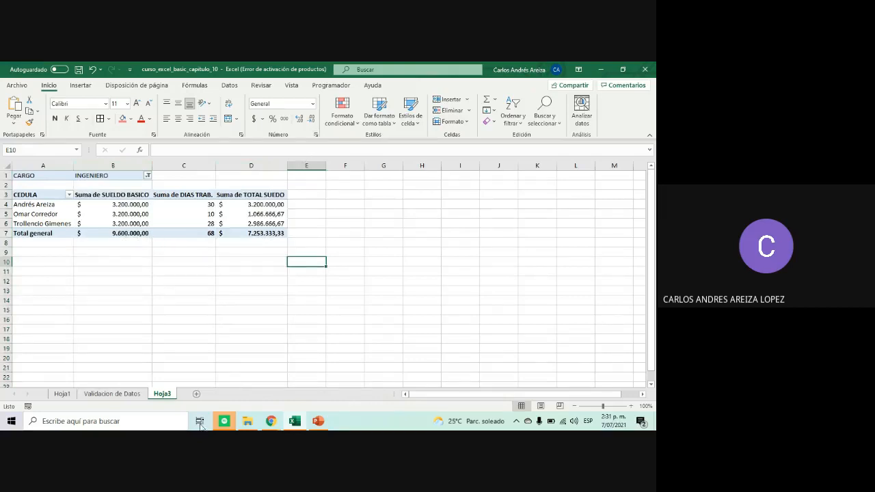
Reread the total salary requirement of the TABLAS DINÁMICAS exercise in PowerPoint and return to the pivot table in Excel
left_click(316, 422)
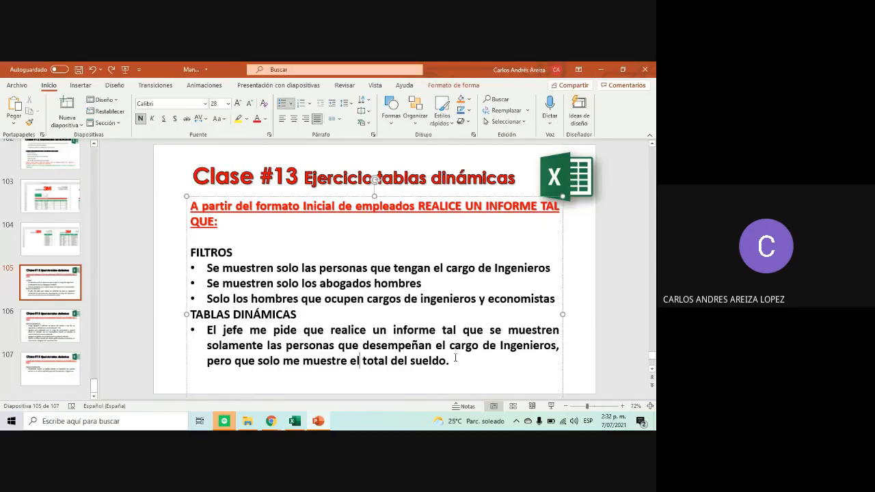
left_click_drag(450, 360, 304, 375)
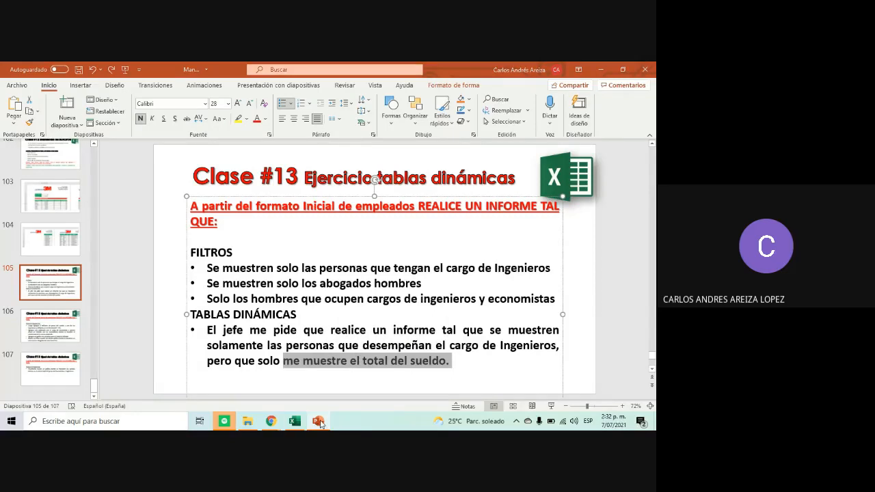
left_click(318, 421)
left_click(137, 214)
left_click(185, 201)
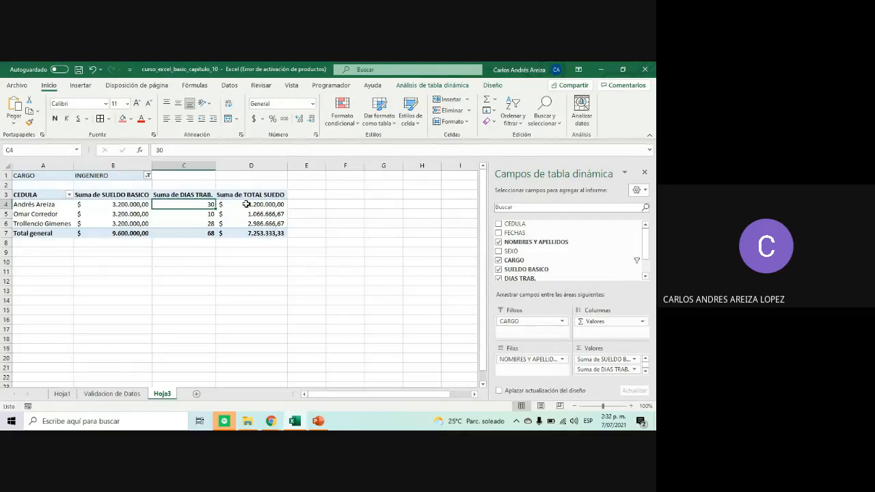
left_click(326, 276)
Remove SUELDO BASICO and DIAS TRAB. from the pivot table's values, keeping only TOTAL SUEDO
left_click(185, 194)
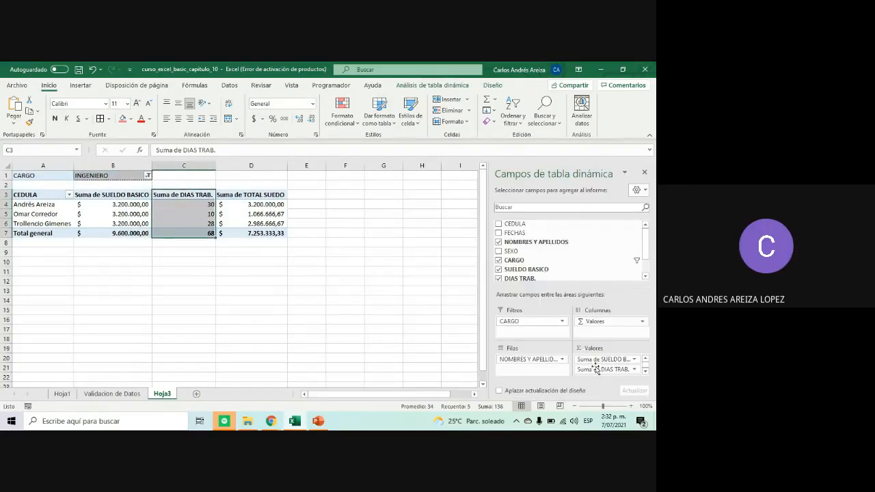
left_click(634, 360)
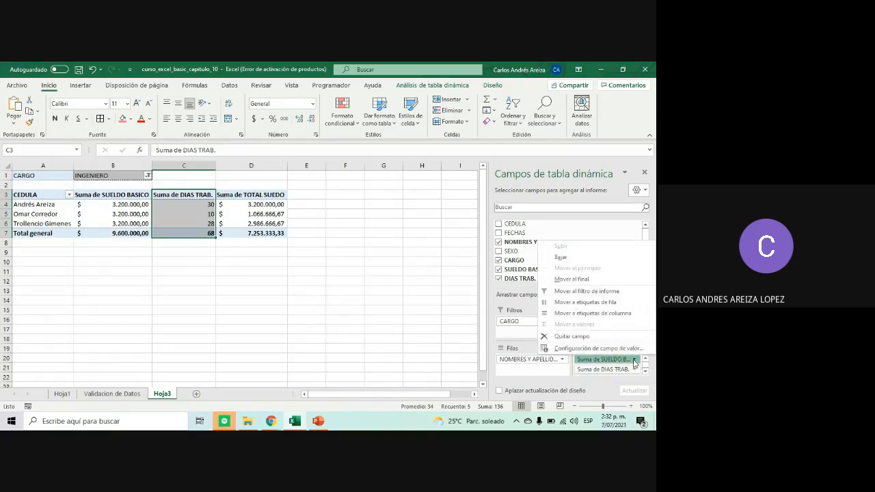
left_click(558, 336)
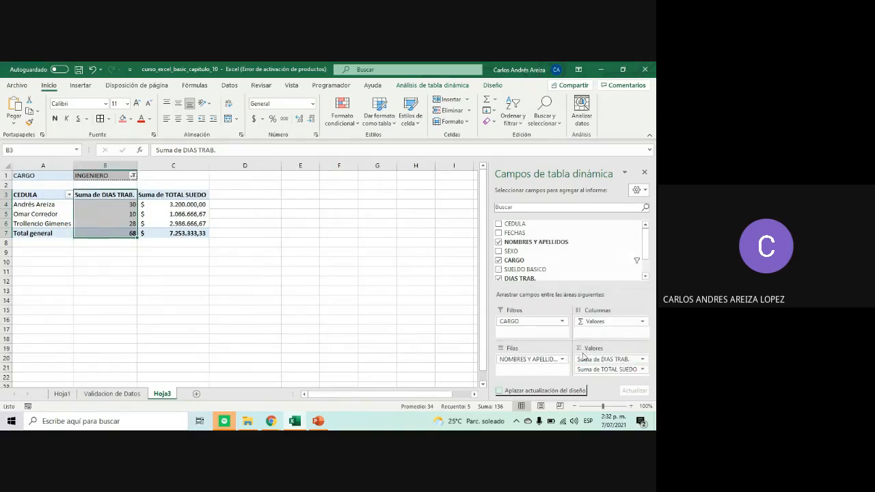
left_click_drag(604, 365, 567, 273)
left_click(137, 262)
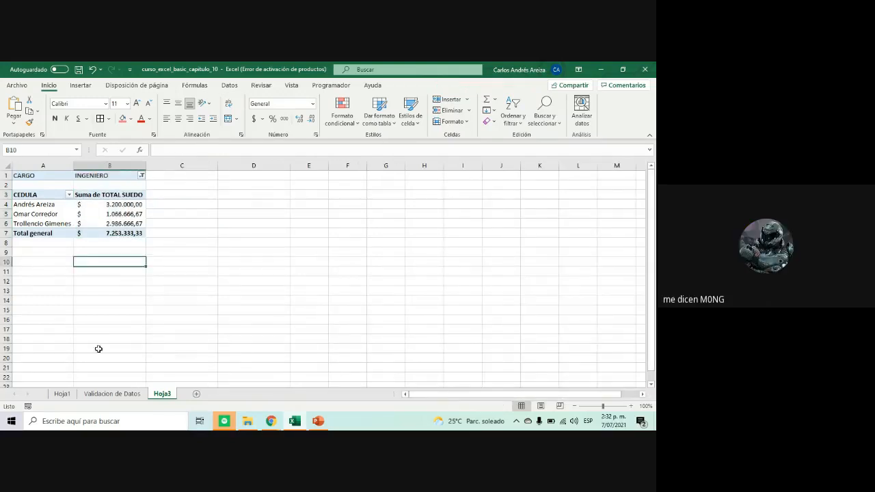
Fill the pivot table's CARGO filter row, header row and Total general row with light red
left_click(120, 233)
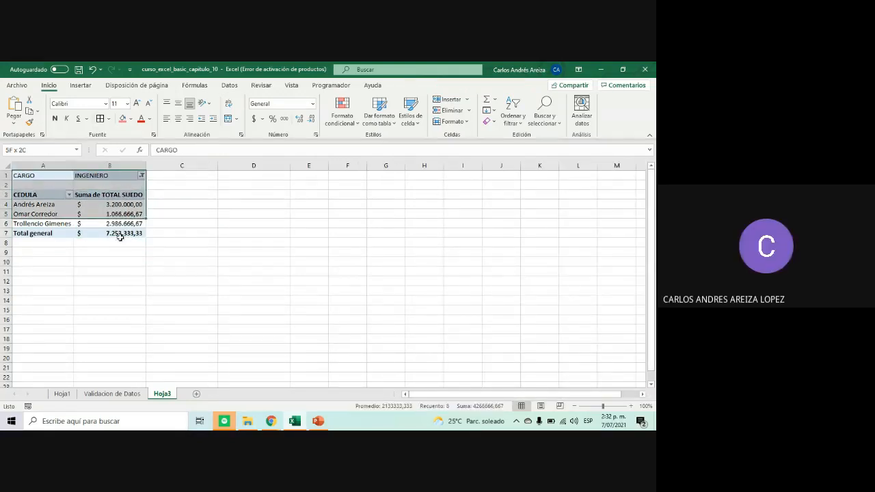
left_click(251, 235)
left_click_drag(64, 176, 123, 176)
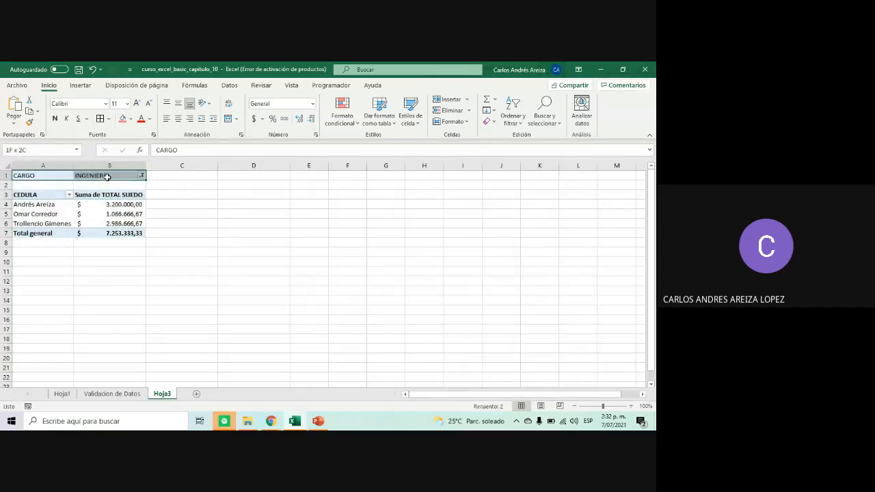
left_click_drag(57, 196, 112, 196, "ctrl")
left_click_drag(65, 233, 109, 233, "ctrl")
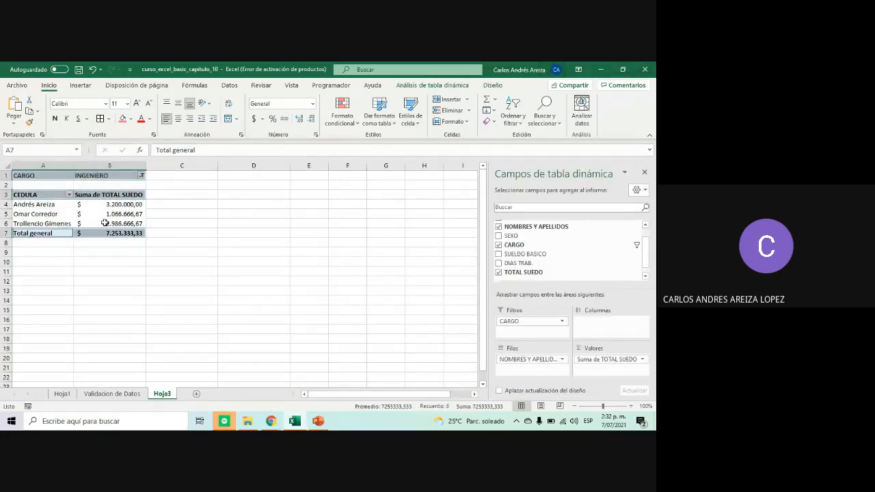
left_click(122, 119)
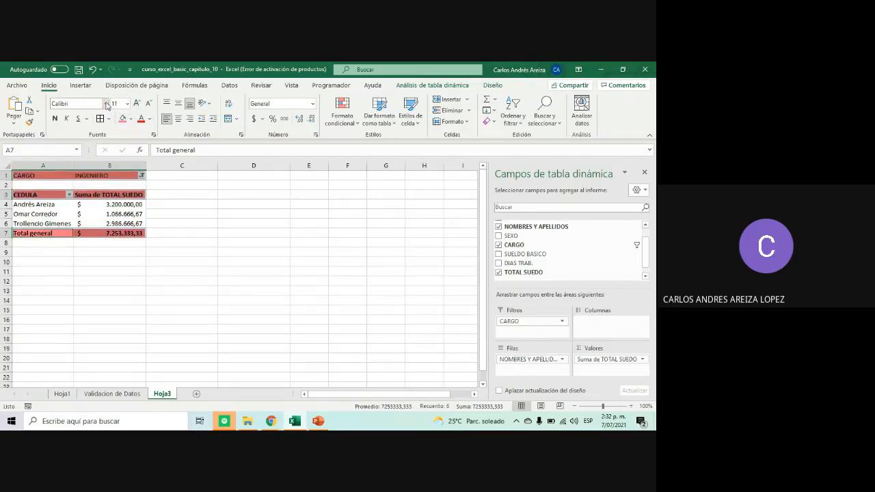
Set the font of the red rows to Amasis MT Pro and fit column B's width to its contents
left_click(106, 103)
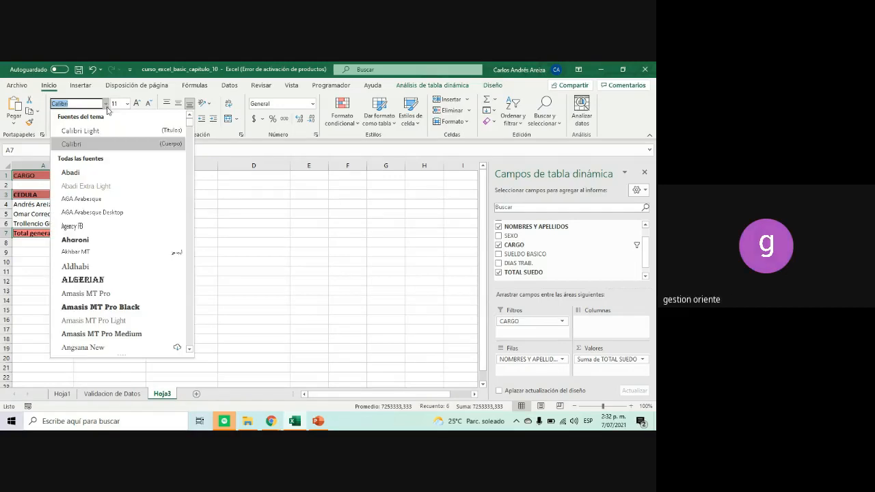
left_click(106, 294)
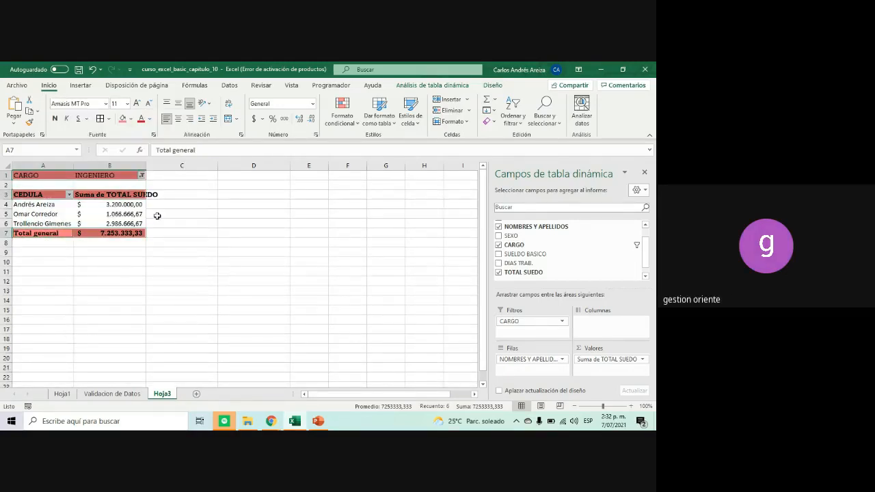
left_click(172, 249)
double_click(147, 167)
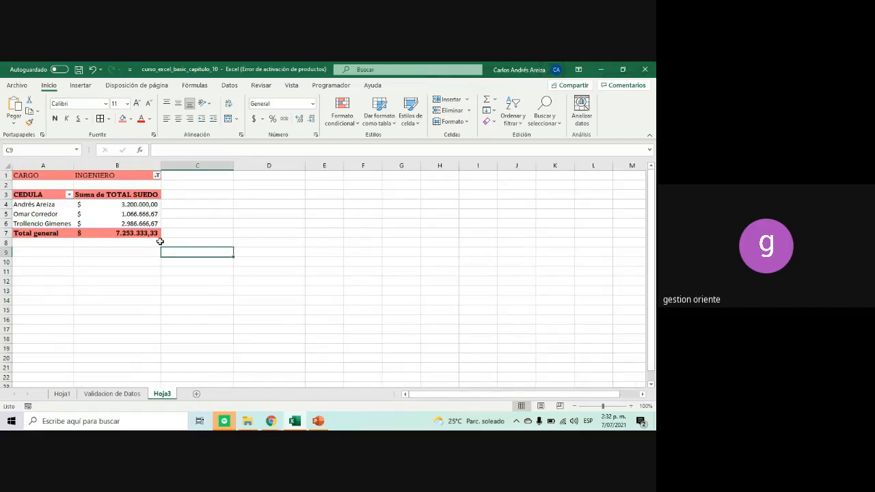
left_click(158, 290)
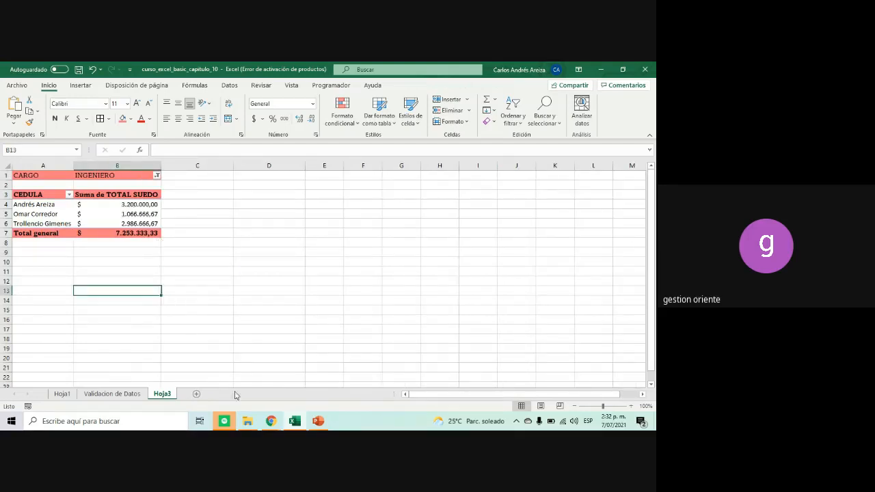
Move TOTAL SUEDO from the pivot table's values to its report filters, below CARGO
left_click(110, 204)
left_click(105, 225)
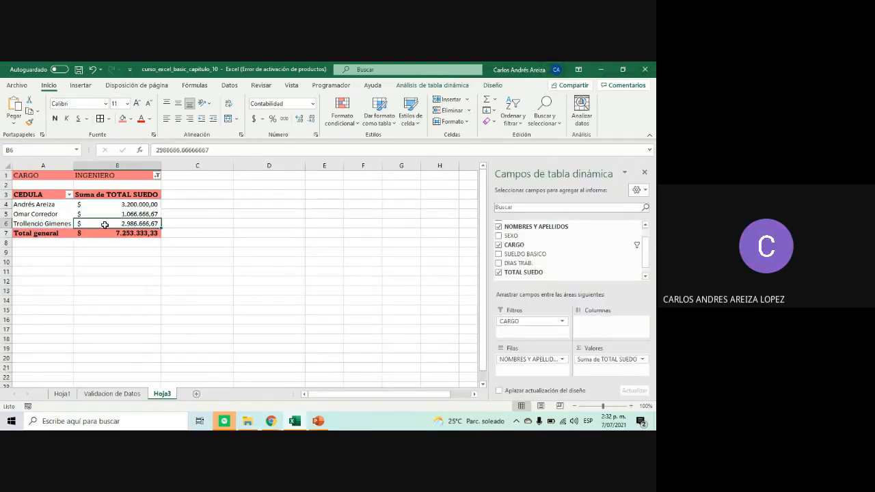
left_click(225, 279)
left_click_drag(50, 197, 106, 233)
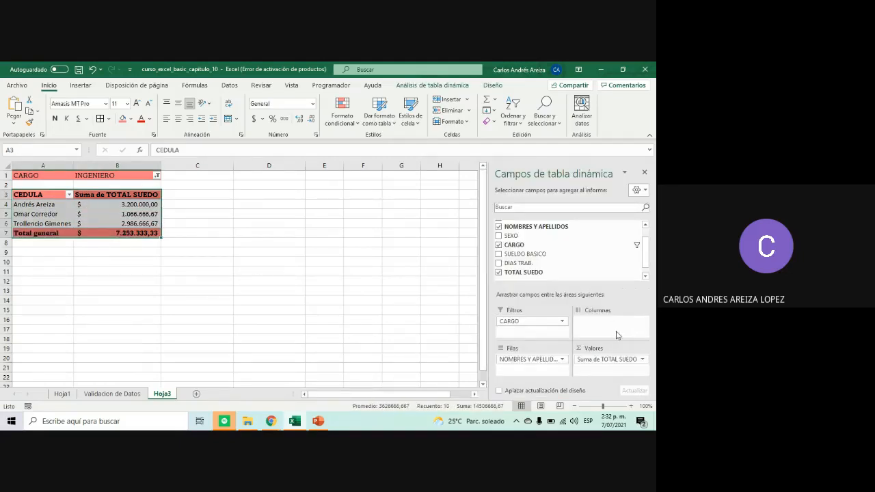
left_click_drag(619, 359, 529, 332)
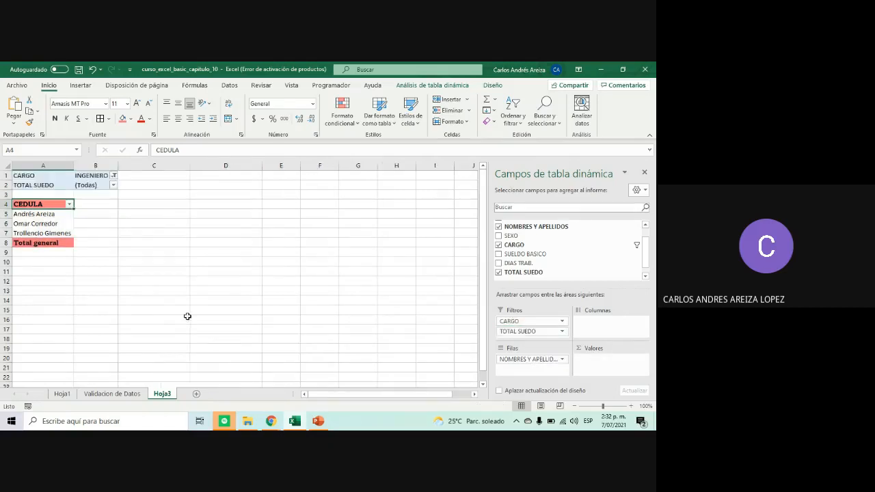
Examine the salary amounts offered by the TOTAL SUEDO report filter without choosing any
left_click(113, 185)
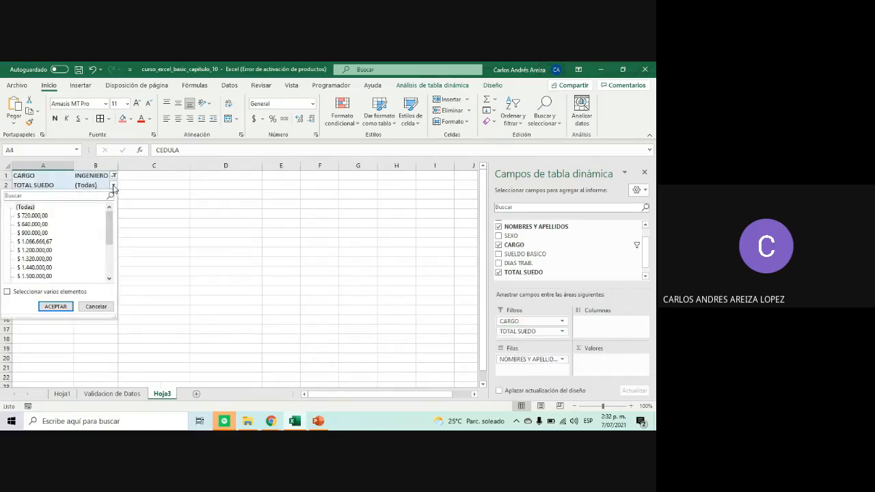
left_click(171, 294)
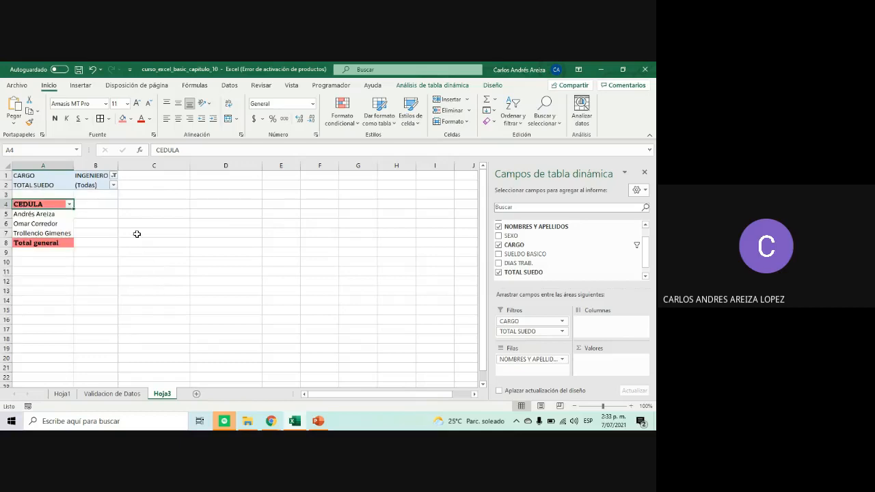
left_click(114, 186)
left_click(199, 299)
Remove CARGO from the pivot table's report filters and examine the amounts offered by the remaining TOTAL SUEDO filter
left_click_drag(528, 323, 556, 256)
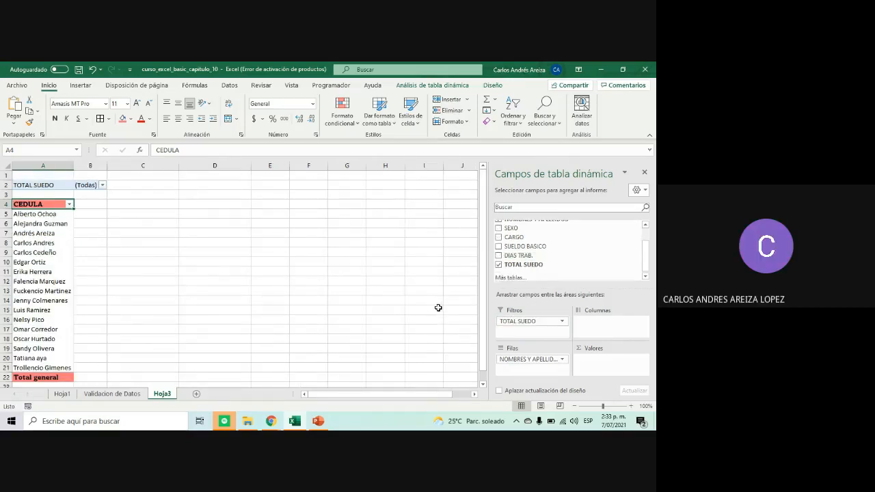
left_click(103, 186)
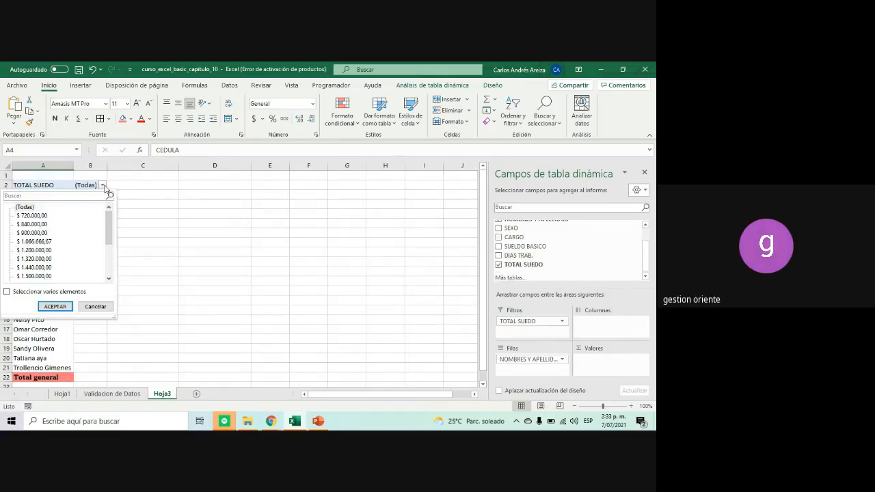
left_click(104, 186)
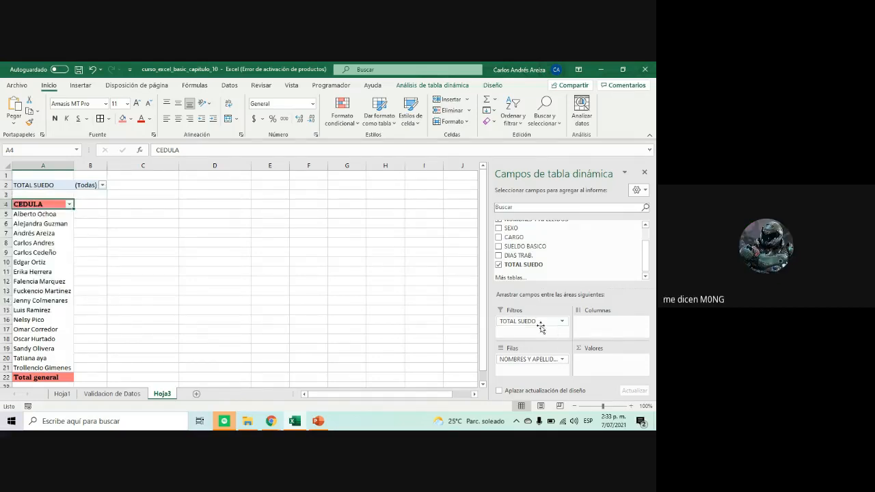
mouse_move(532, 321)
left_mouse_down()
mouse_move(544, 275)
mouse_move(547, 320)
mouse_move(533, 327)
left_mouse_up()
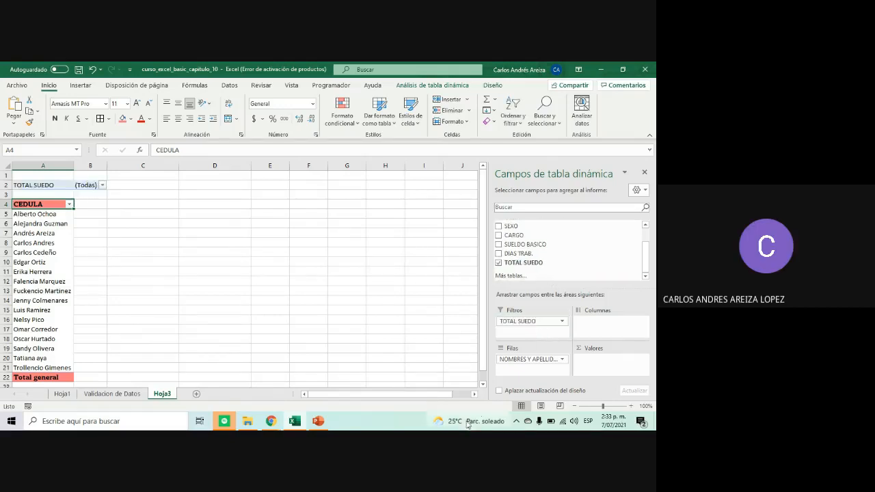
left_click(102, 184)
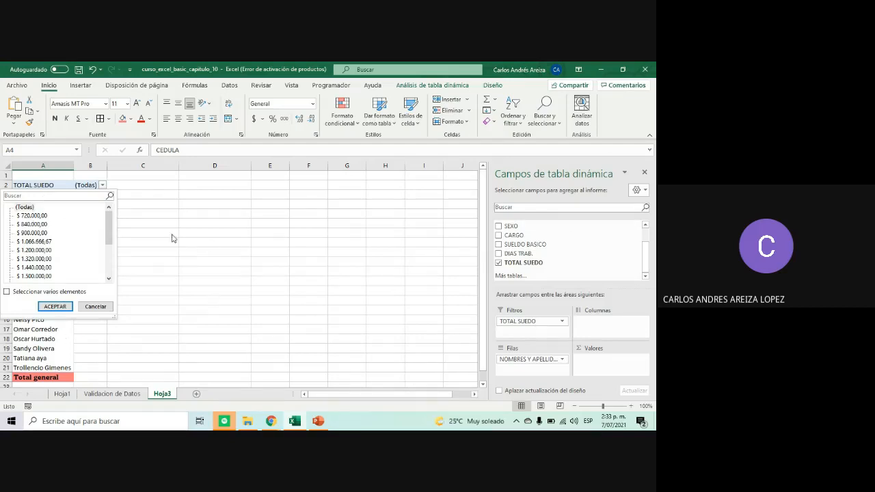
left_click(196, 281)
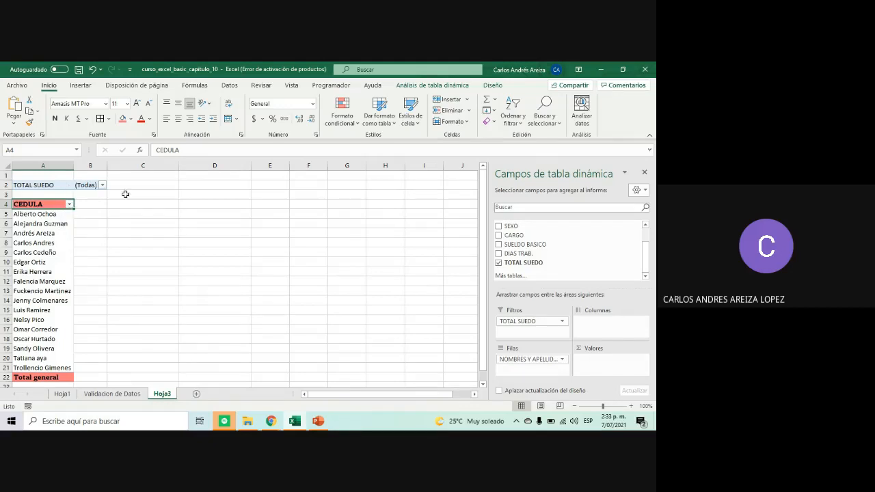
Review the employee names in the pivot table and reread the phrase "desempeñan el cargo de Ingenieros" on the PowerPoint exercise slide
left_click_drag(26, 218, 39, 316)
left_click(59, 239)
left_click(42, 205)
left_click(319, 421)
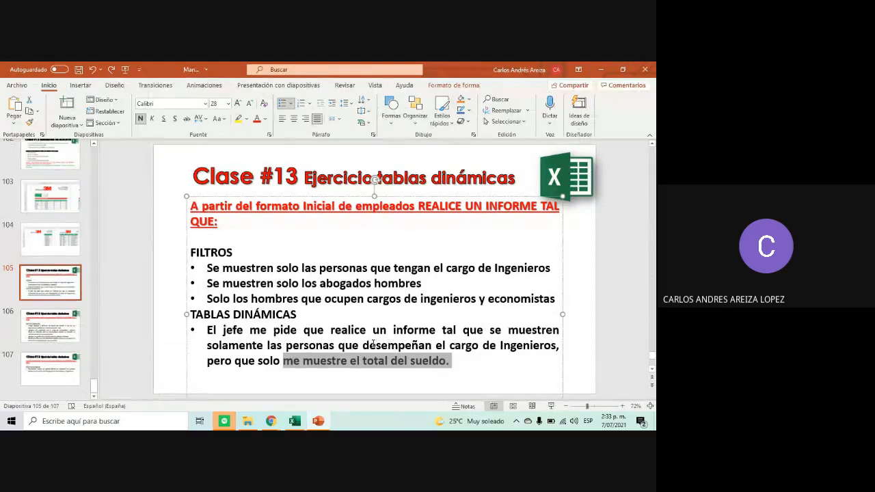
left_click_drag(363, 345, 556, 345)
left_click(295, 421)
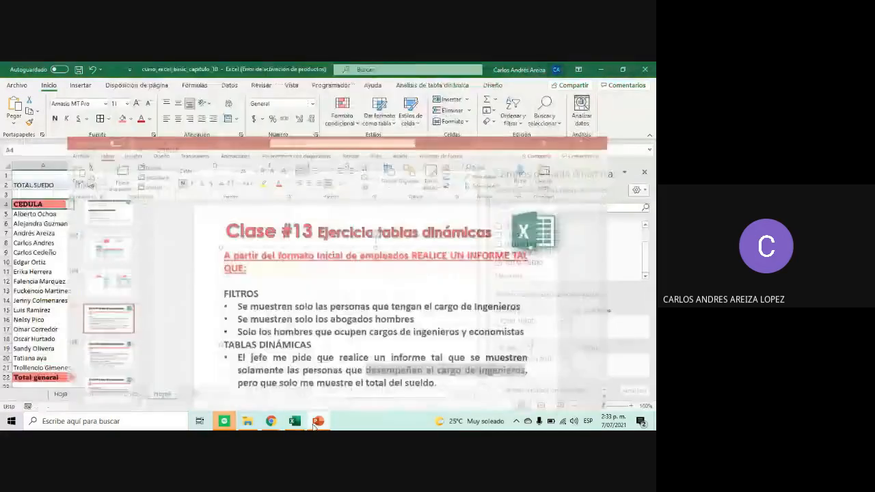
Add CARGO to the pivot table's report filters below TOTAL SUEDO and filter it to INGENIERO
left_click_drag(516, 235, 526, 332)
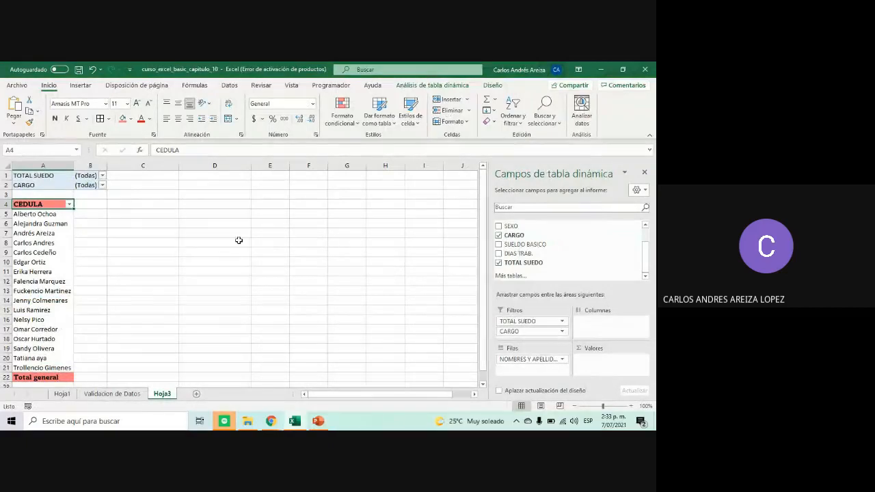
left_click(102, 185)
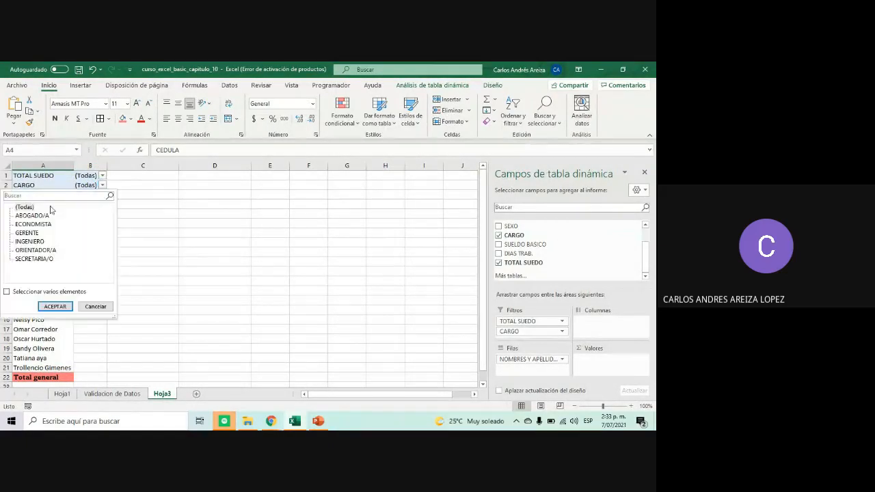
left_click(39, 242)
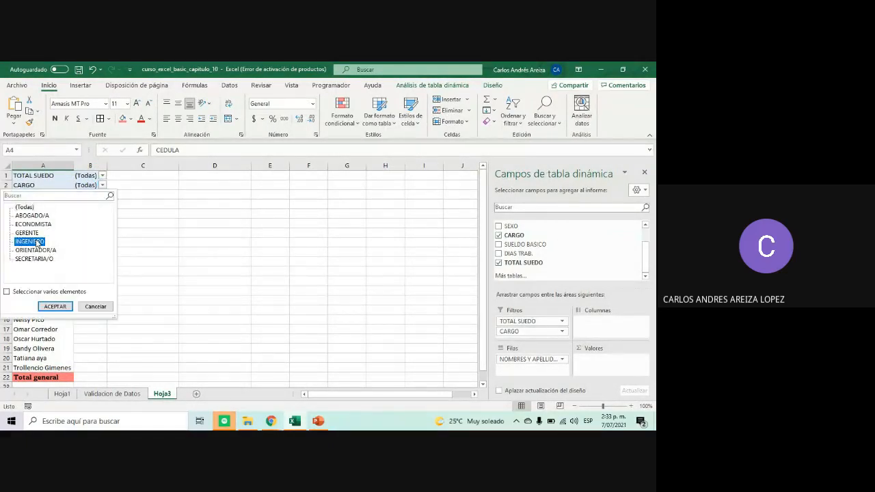
left_click(55, 306)
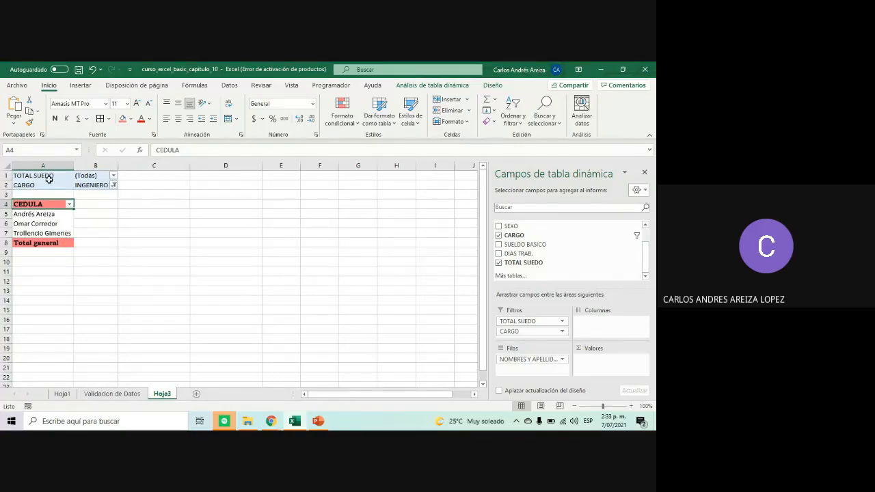
Check the amounts offered by the TOTAL SUEDO filter and move that field from the report filters to the values
left_click(113, 177)
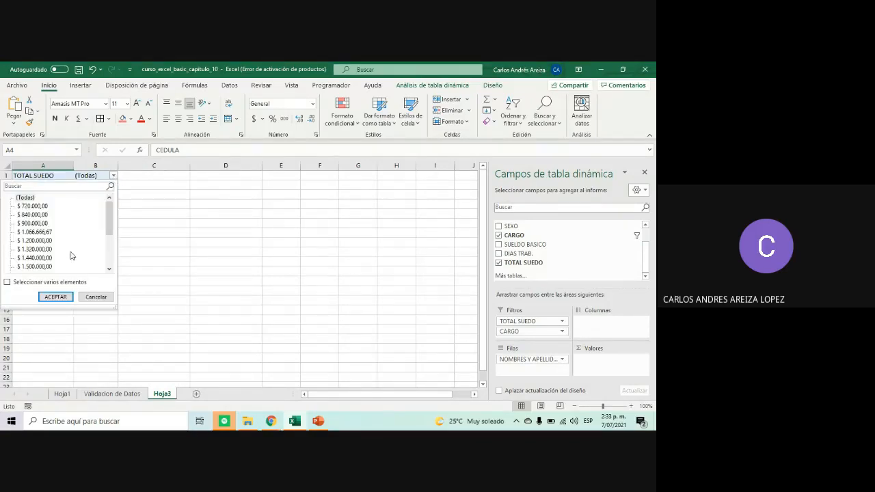
left_click(175, 225)
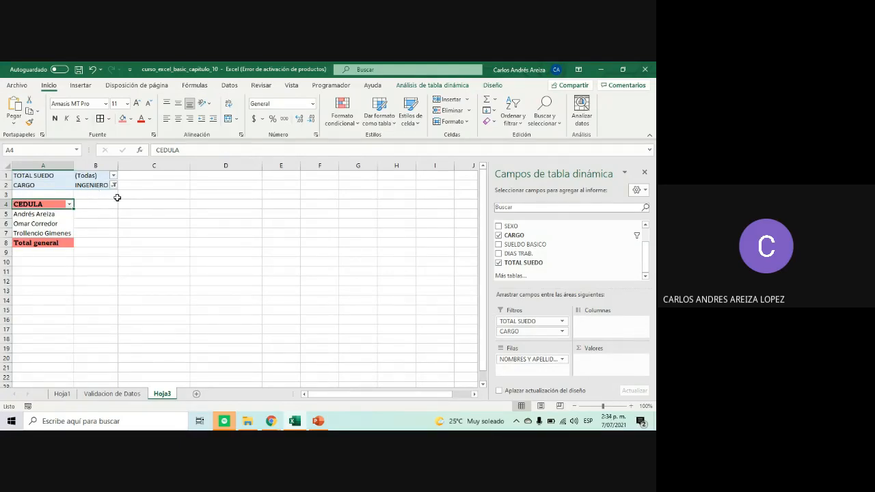
left_click(114, 176)
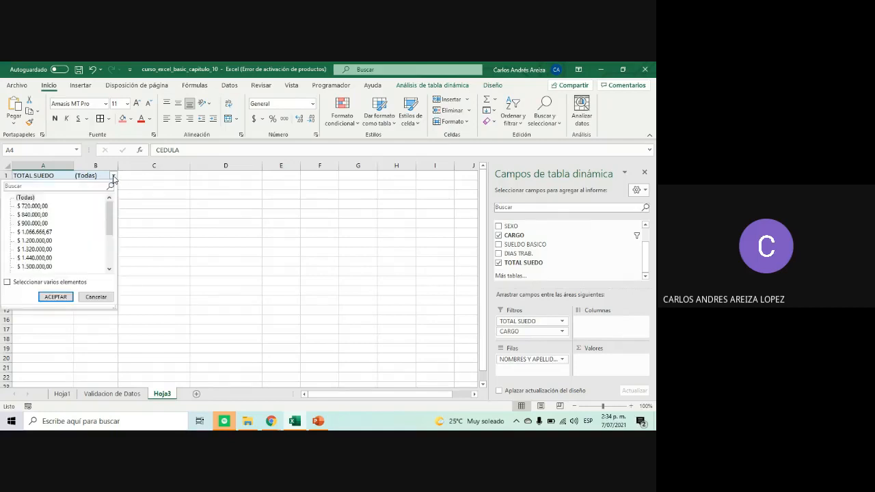
left_click(182, 225)
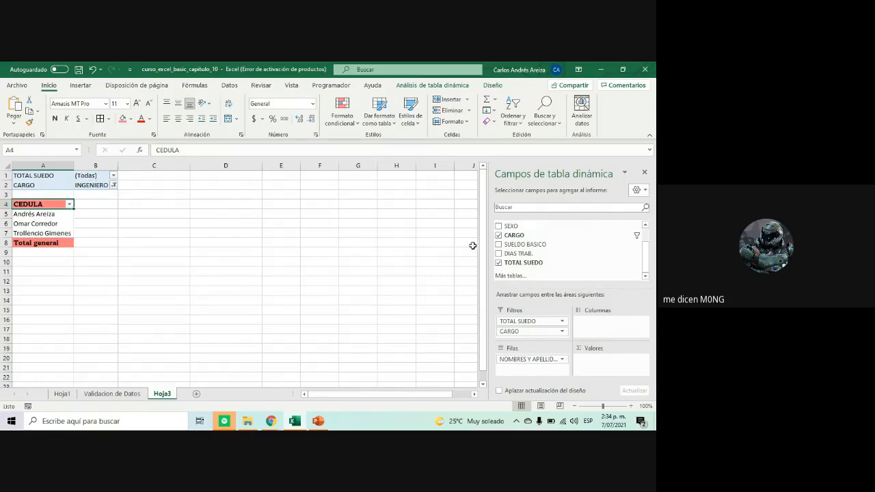
left_click_drag(536, 323, 604, 361)
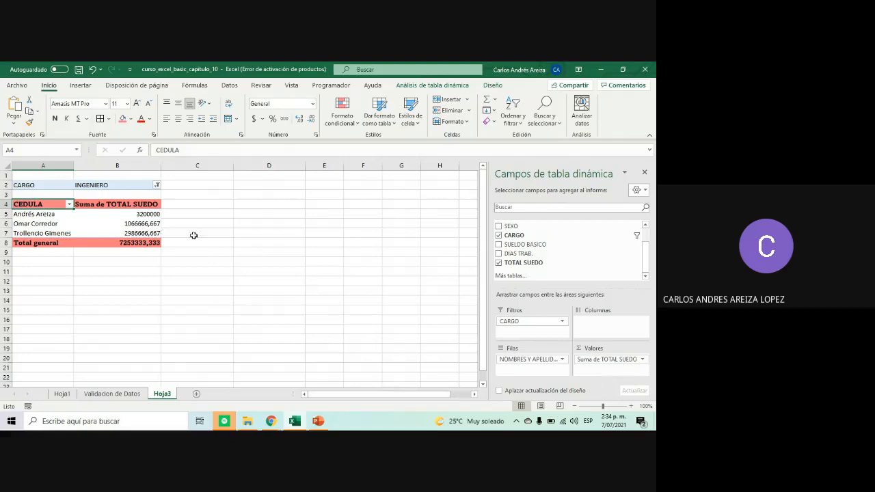
Set the CARGO filter to (Todas) to show every employee, and return it to INGENIERO
left_click(156, 185)
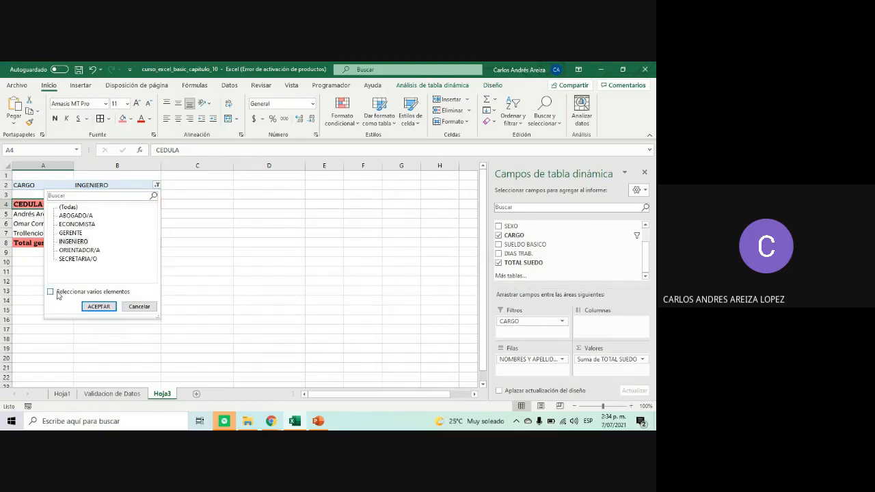
left_click(68, 207)
left_click(98, 306)
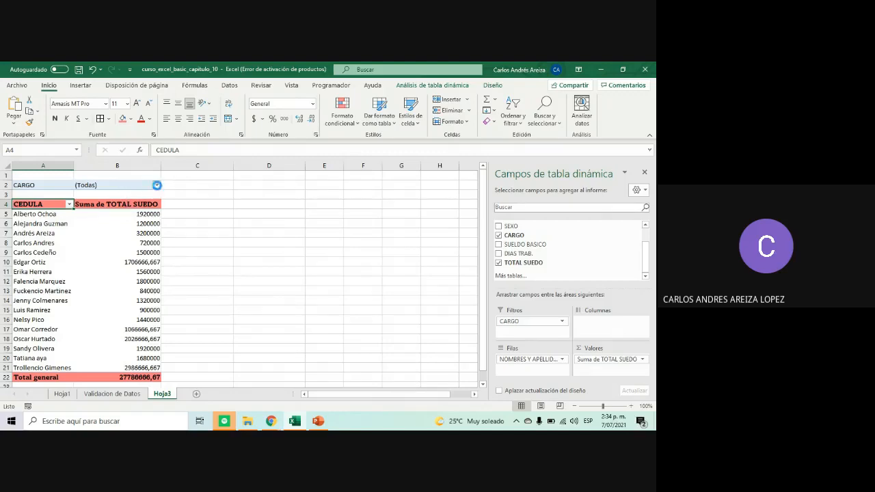
left_click(156, 185)
left_click(73, 241)
left_click(101, 306)
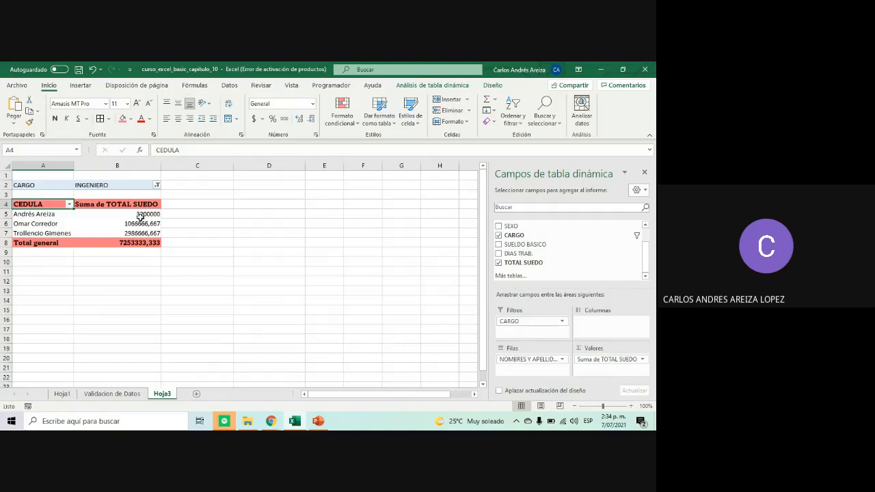
Apply the Contabilidad number format to the engineers' TOTAL SUEDO amounts and the grand total in B5:B8
left_click_drag(140, 216, 145, 240)
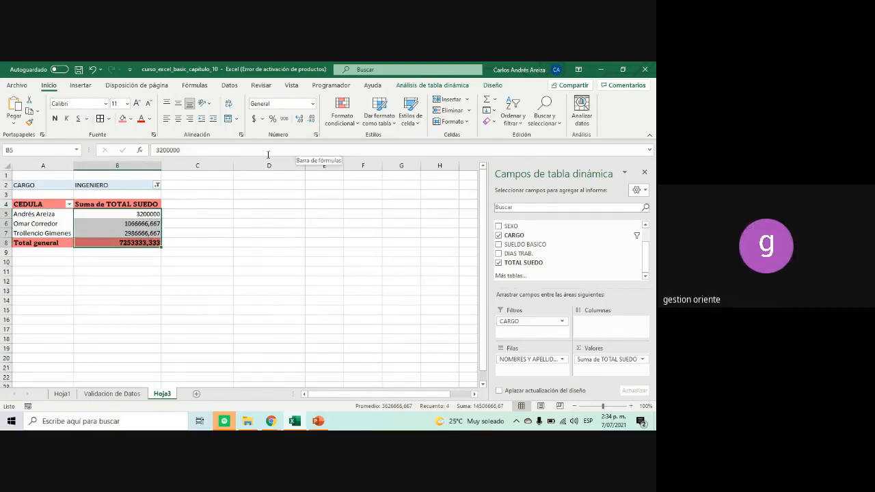
left_click(313, 104)
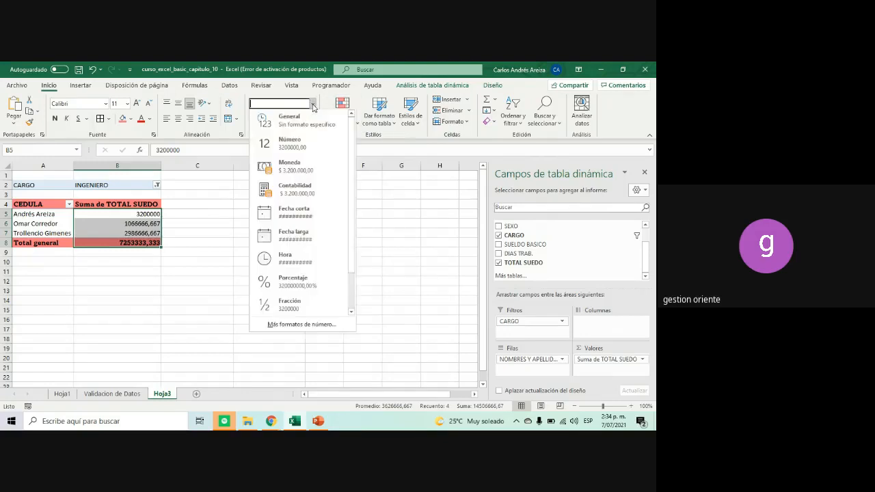
left_click(294, 191)
left_click(289, 288)
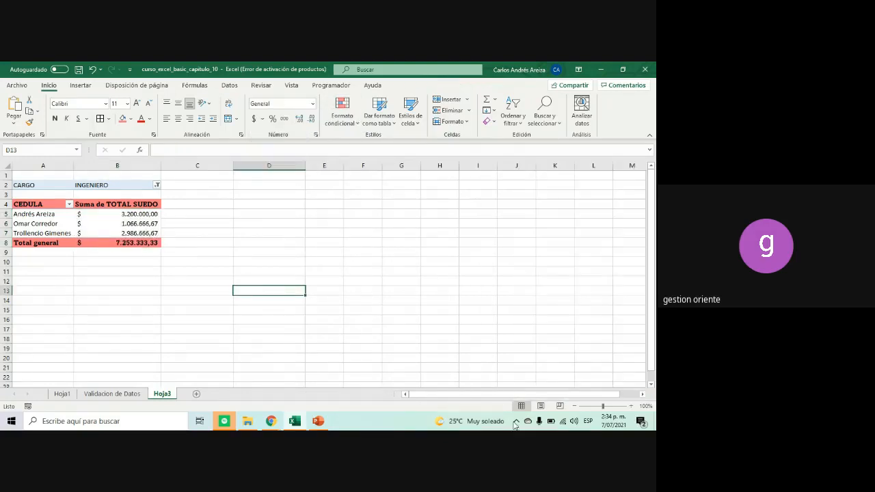
left_click(43, 224)
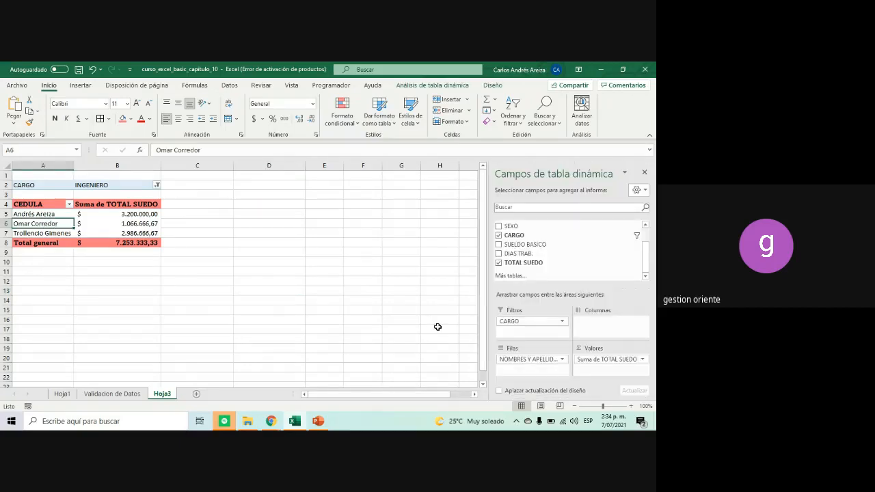
Switch to the PowerPoint exercise slide, review the TABLAS DINÁMICAS instruction and colour its word "solamente" red
mouse_move(319, 422)
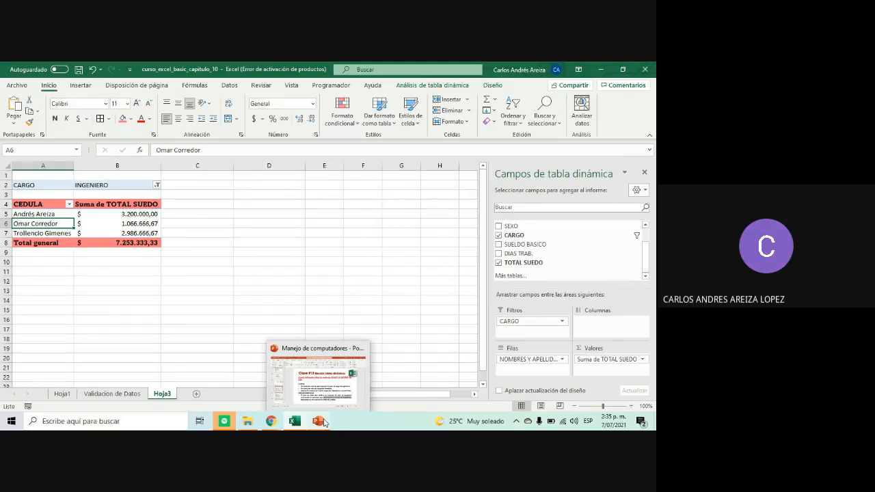
left_click(324, 422)
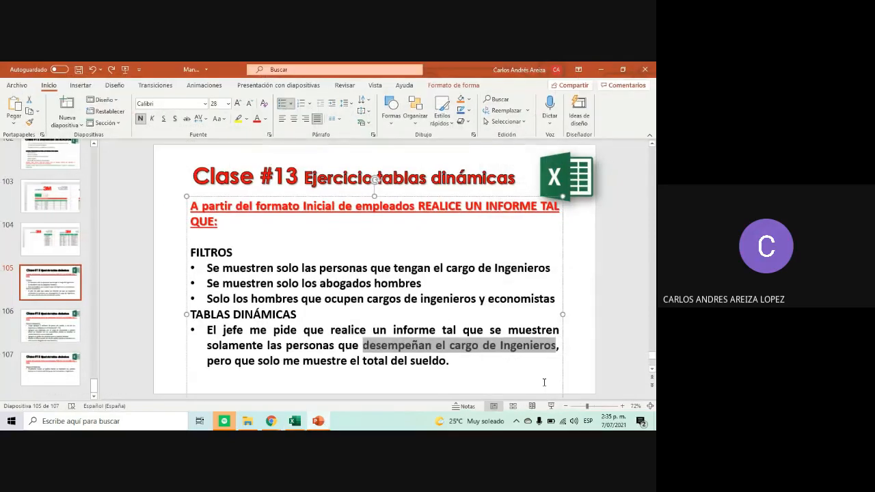
left_click(544, 382)
left_click_drag(200, 329, 424, 377)
left_click(209, 346)
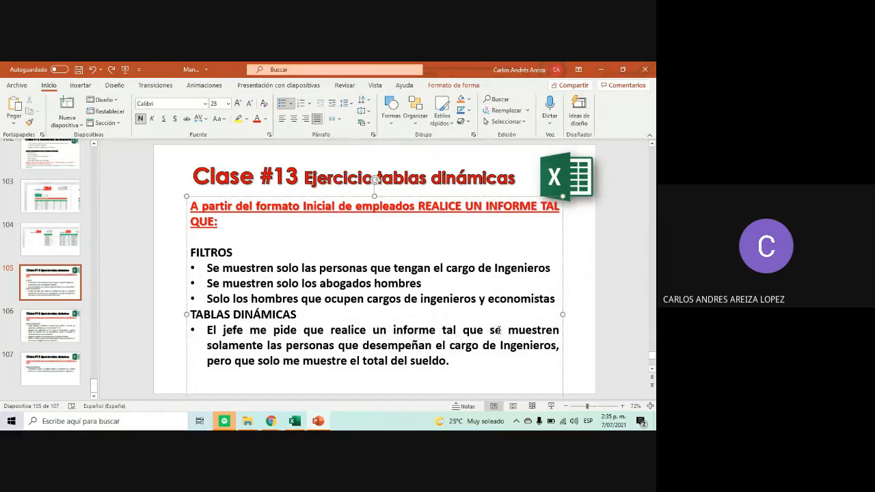
double_click(232, 343)
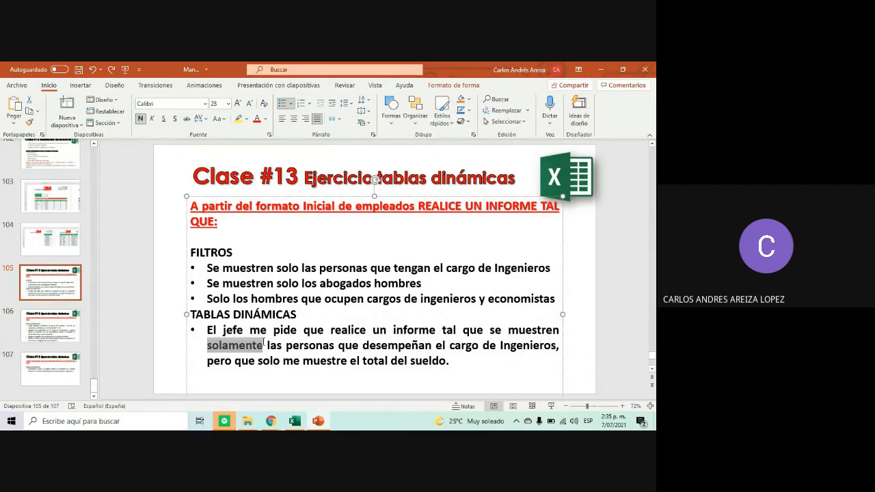
left_click(257, 118)
left_click(286, 346)
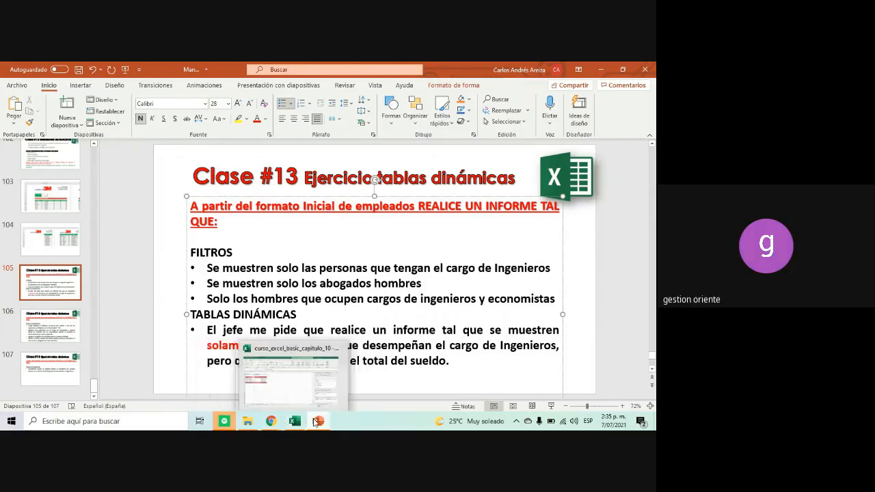
Switch back to Excel and add the DIAS TRAB. and SUELDO BASICO fields to the pivot table's values
left_click(294, 380)
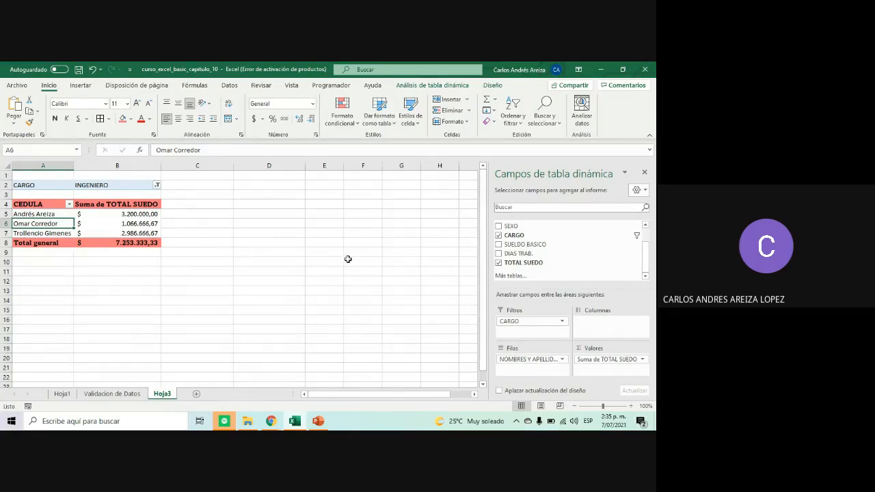
left_click(499, 253)
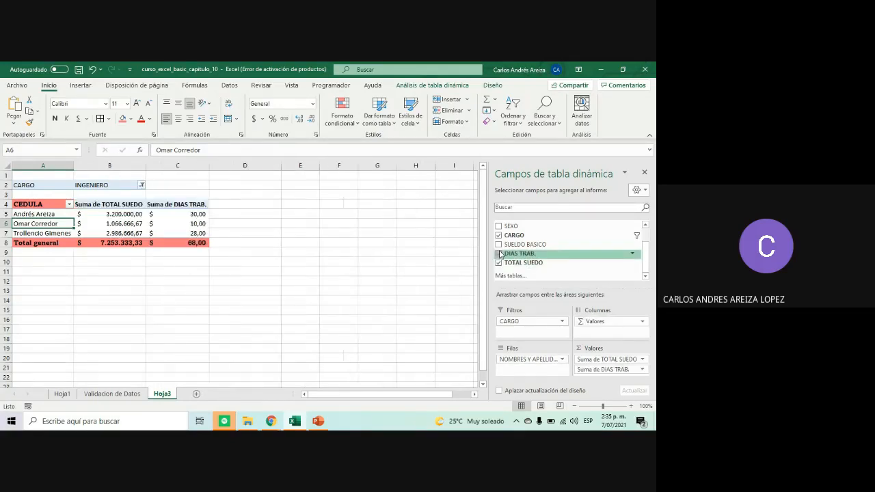
left_click(498, 244)
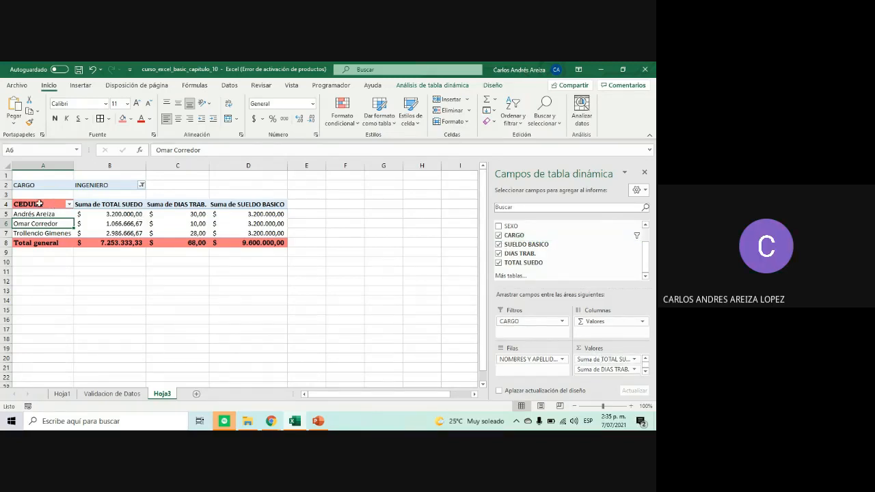
Examine the extended pivot table, highlighting its whole range, the DIAS TRAB. column and the TOTAL SUEDO column
left_click_drag(39, 204, 236, 263)
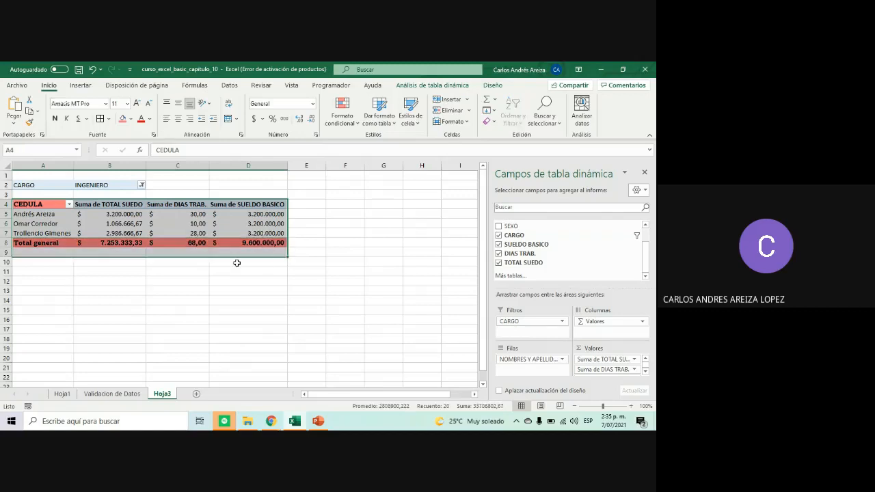
left_click(237, 262)
left_click(184, 165)
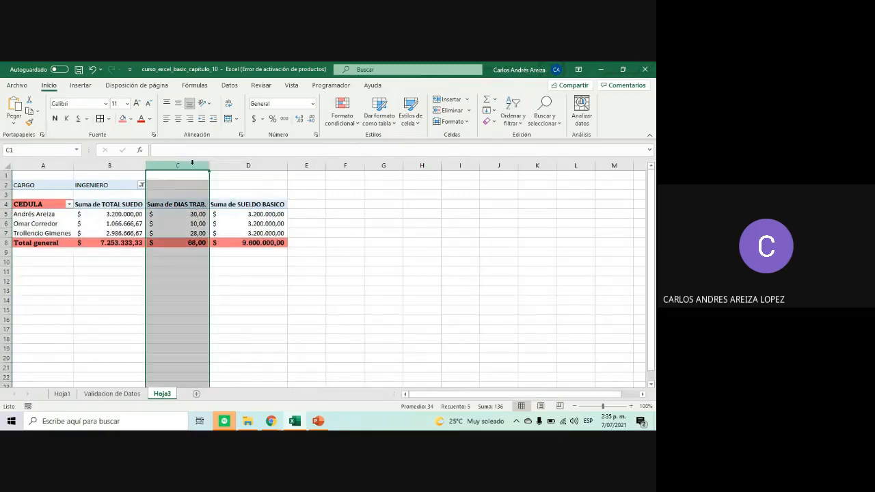
left_click(129, 169)
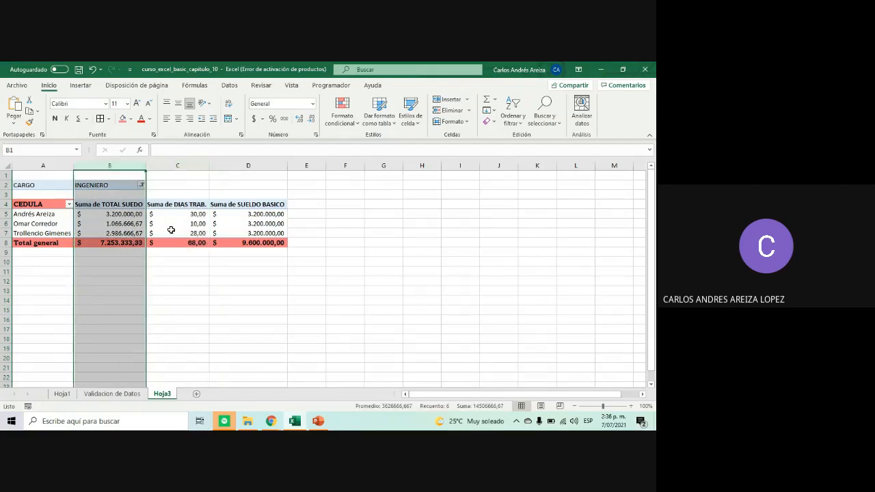
Compare the pivot table's TOTAL SUEDO, DIAS TRAB. and SUELDO BASICO columns by highlighting each in turn
left_click(248, 166)
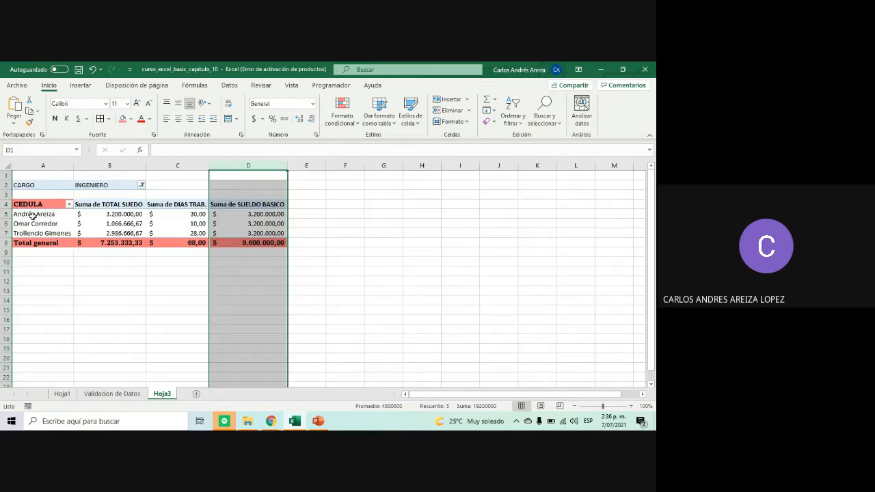
left_click(109, 166)
left_click(177, 165)
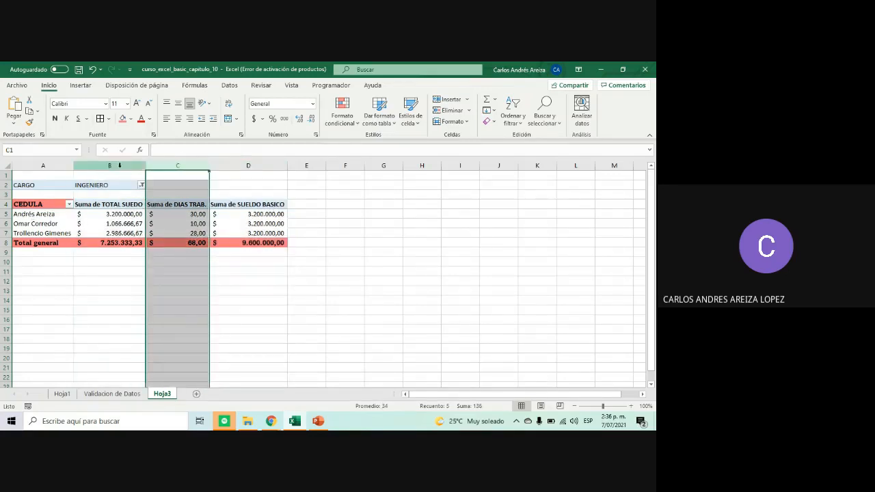
left_click(109, 165)
left_click(177, 165)
left_click(248, 165)
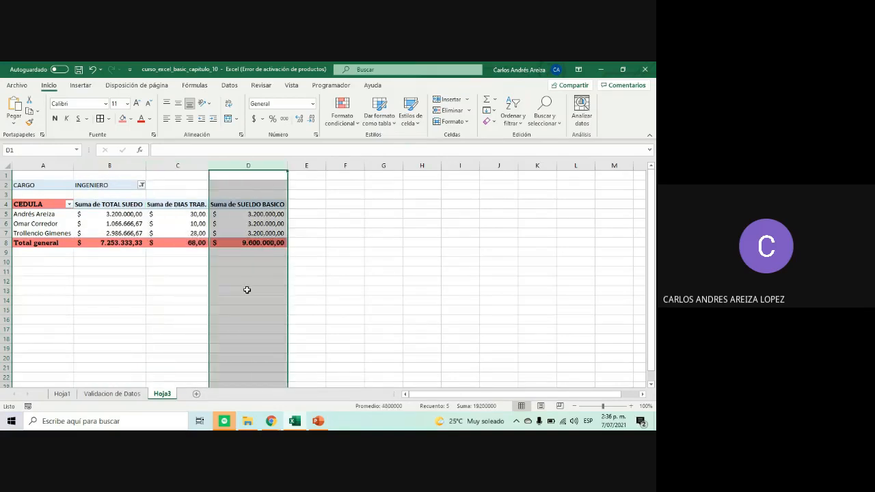
Remove the DIAS TRAB. and SUELDO BASICO fields from the pivot table's values, leaving only TOTAL SUEDO
left_click(149, 223)
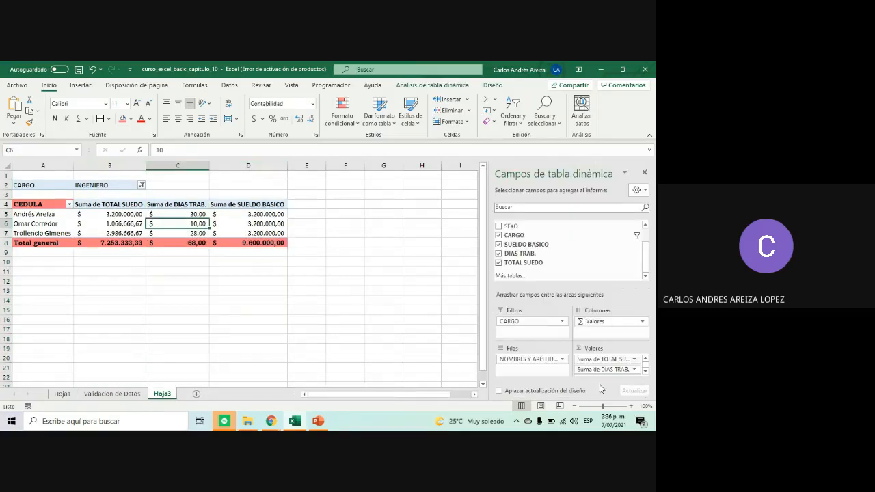
left_click(634, 360)
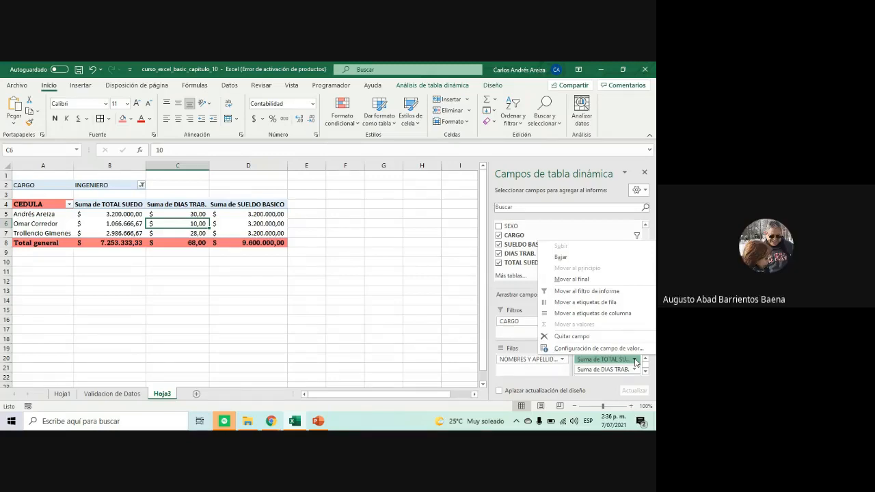
left_click(637, 371)
left_click(570, 340)
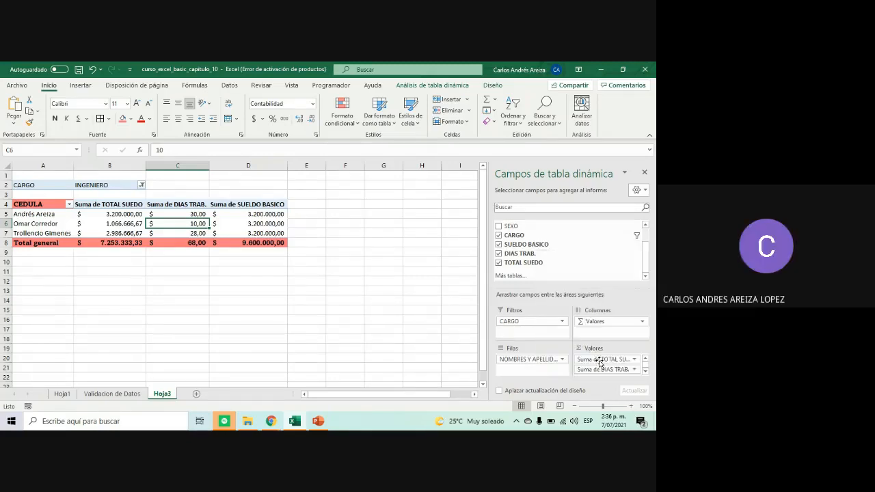
left_click(642, 369)
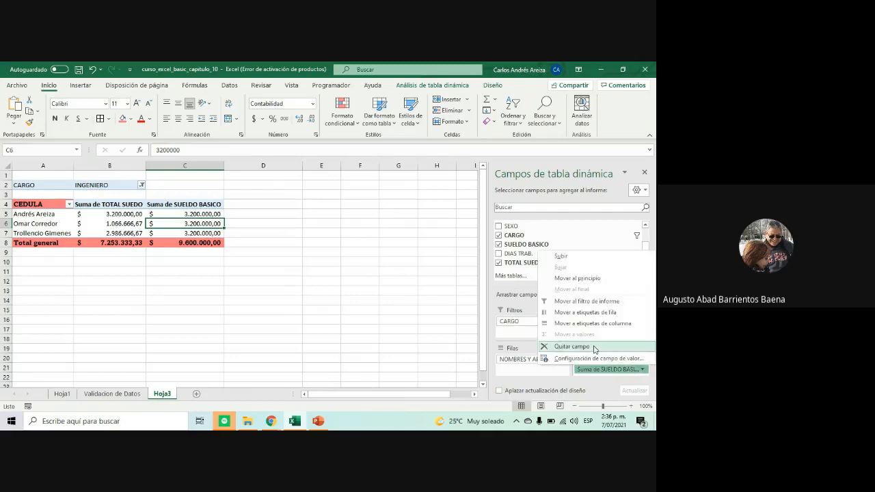
left_click(554, 342)
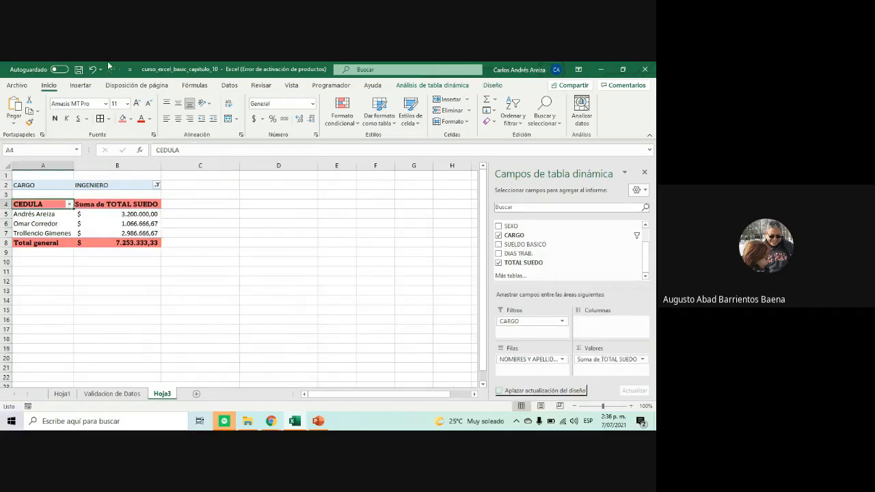
Apply borders to all cells of the pivot table range A4:B8
left_click_drag(41, 233, 123, 242)
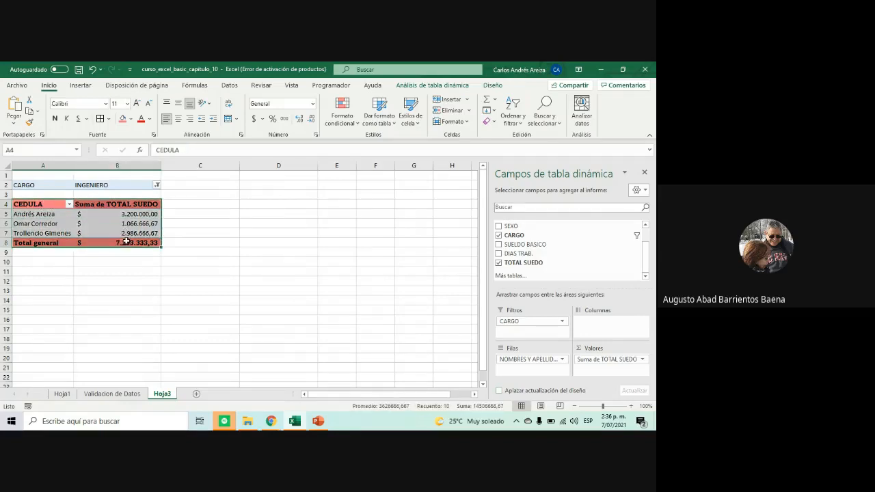
left_click(266, 293)
left_click(182, 318)
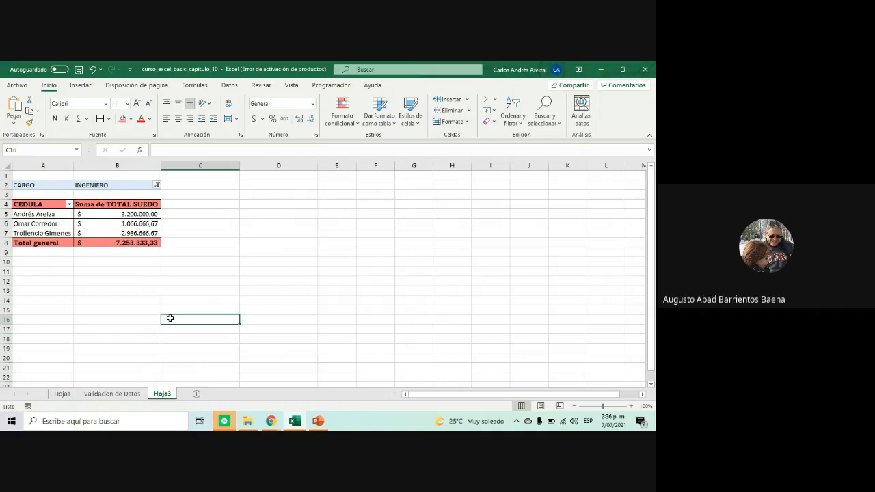
Move the NOMBRES Y APELLIDOS field from the pivot table's rows to its columns and examine the horizontal layout
left_click(104, 223)
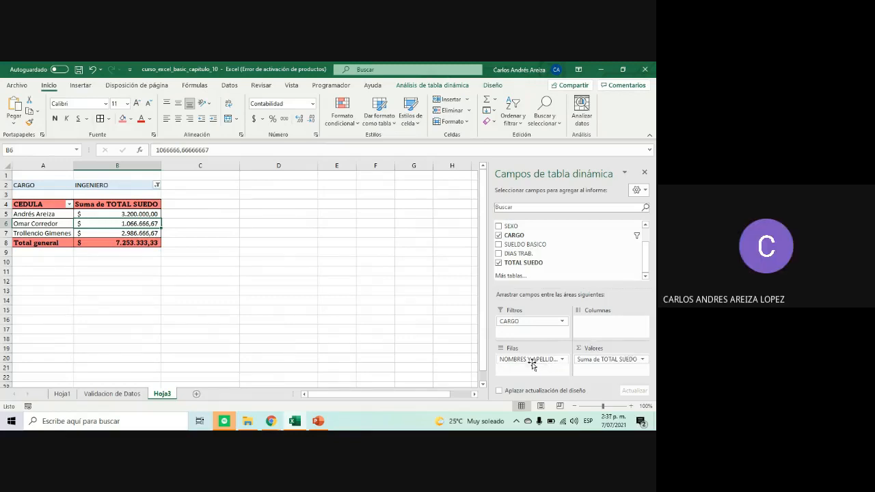
left_click_drag(531, 361, 604, 324)
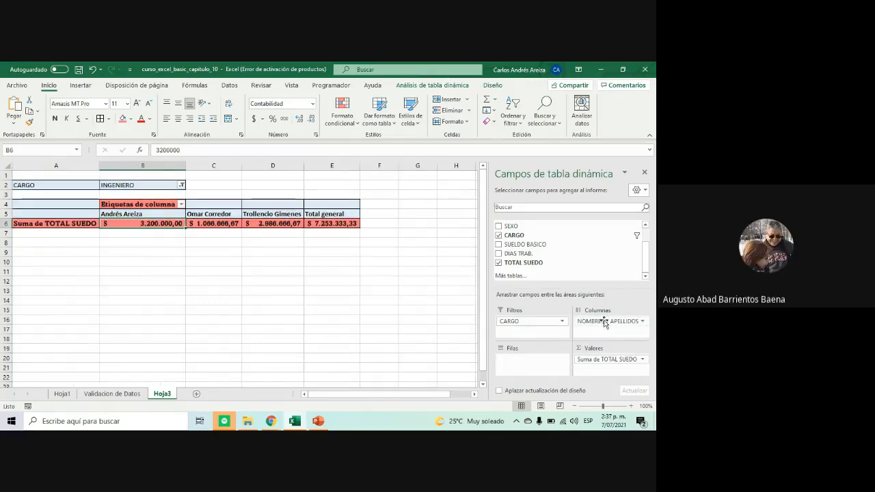
left_click(151, 271)
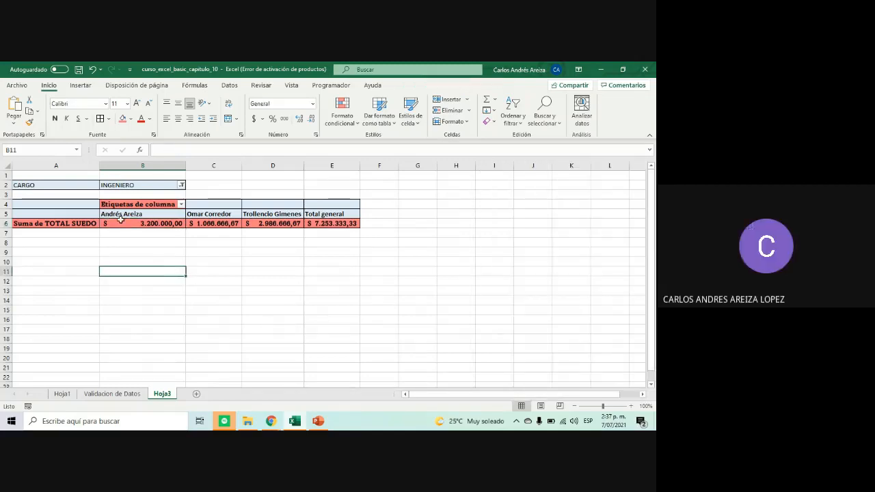
left_click(52, 205)
left_click_drag(52, 205, 323, 219)
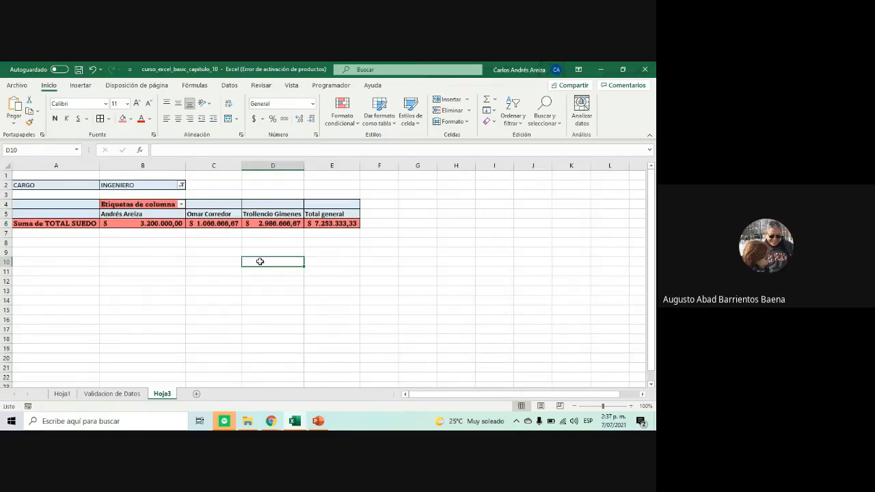
left_click_drag(123, 214, 294, 223)
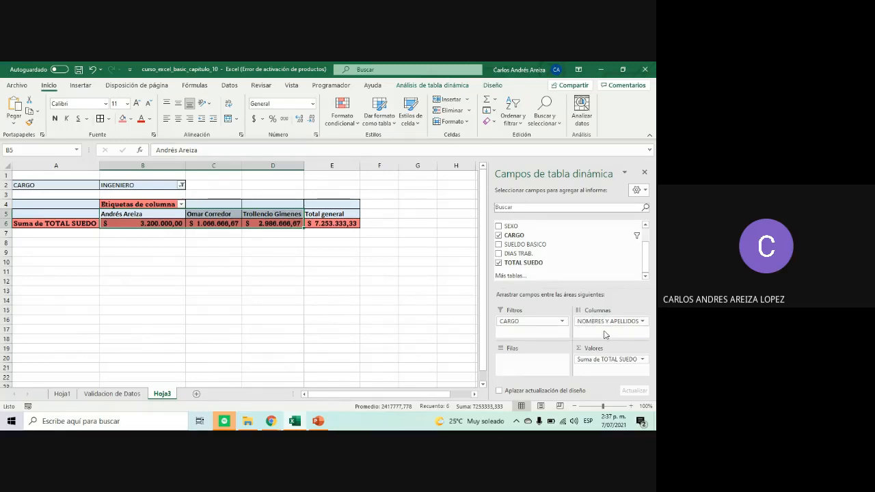
Return the NOMBRES Y APELLIDOS field to the pivot table's rows and highlight empty column D to illustrate vertical orientation
left_click_drag(606, 321, 521, 368)
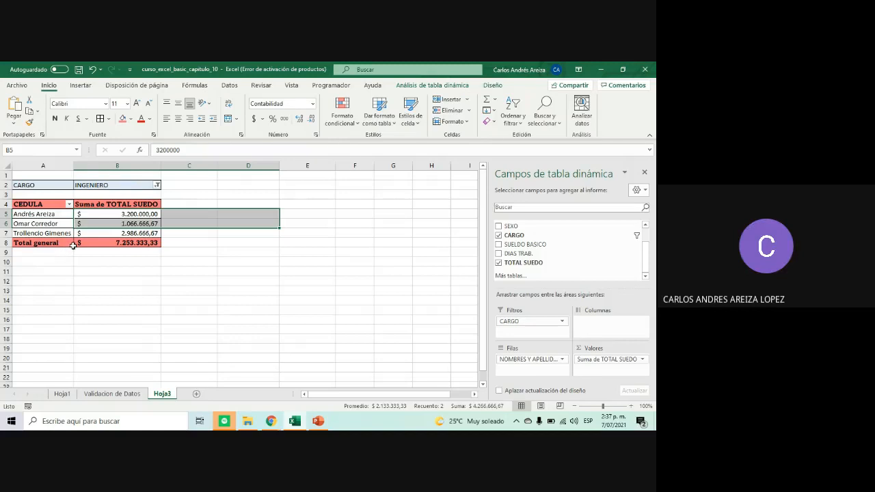
left_click(111, 294)
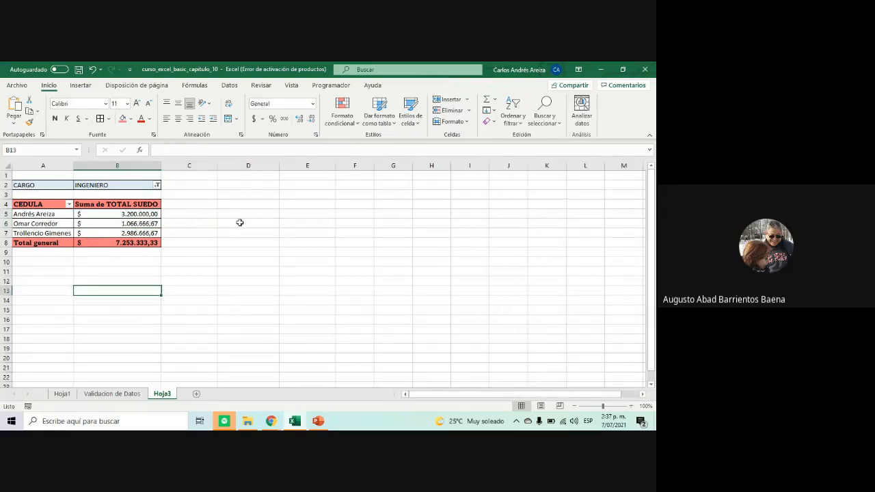
left_click_drag(258, 176, 251, 377)
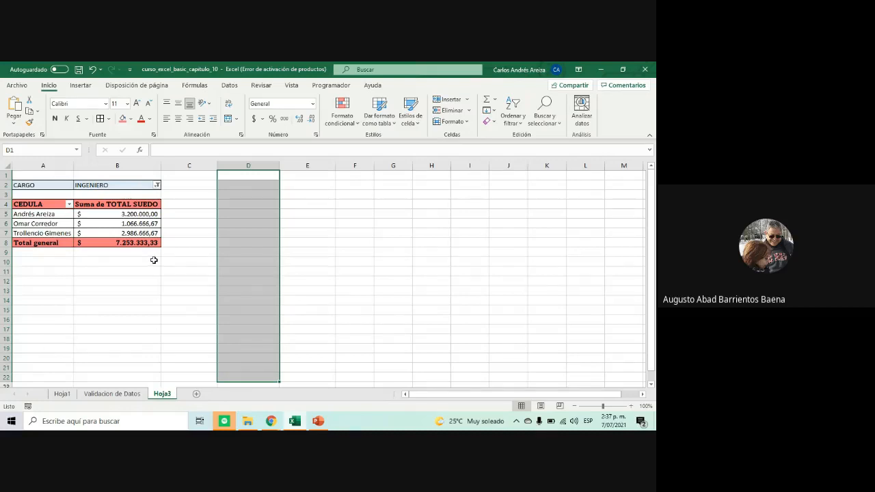
Place the NOMBRES Y APELLIDOS field in the pivot table's columns again and inspect the column labels' filter options without changing them
left_click(130, 214)
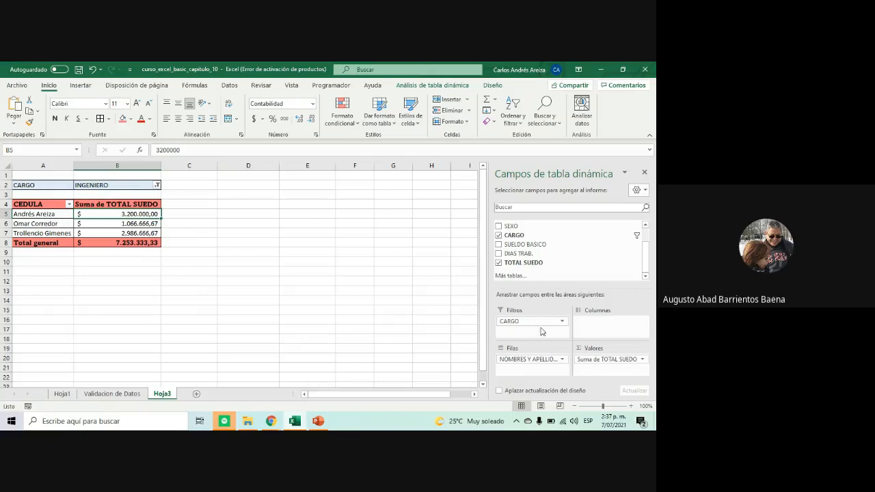
left_click_drag(532, 359, 611, 327)
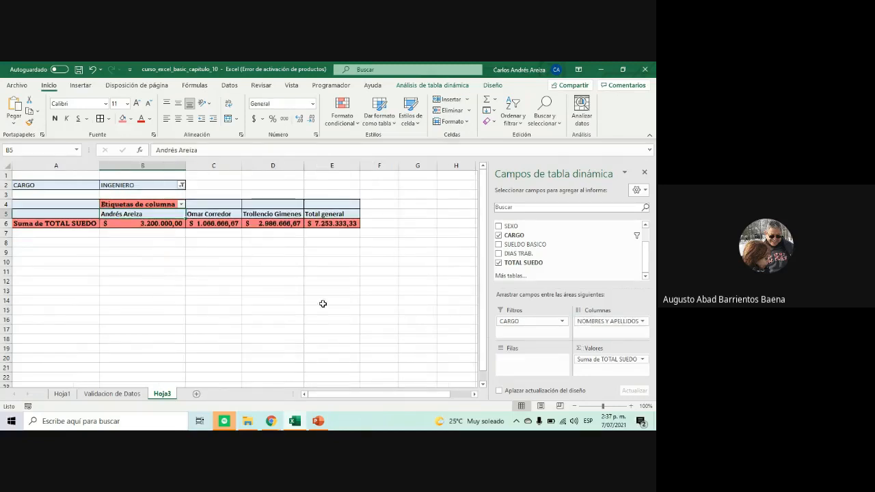
left_click(252, 289)
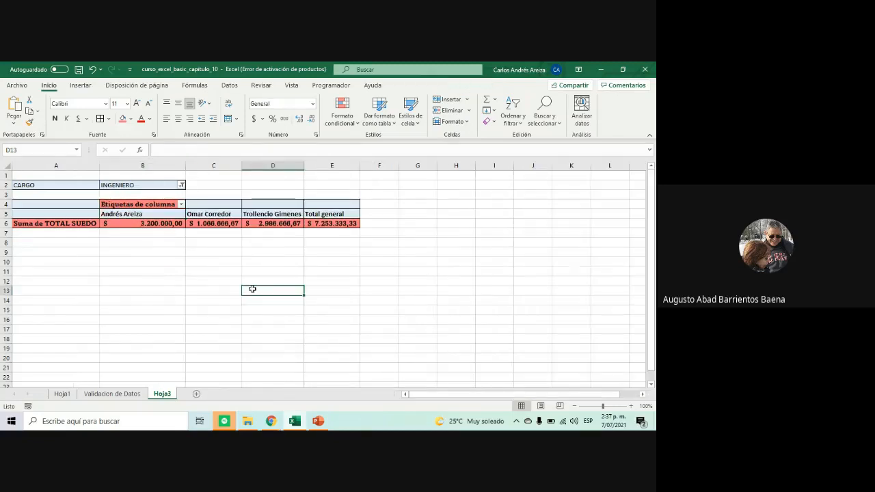
left_click(164, 214)
left_click(202, 215)
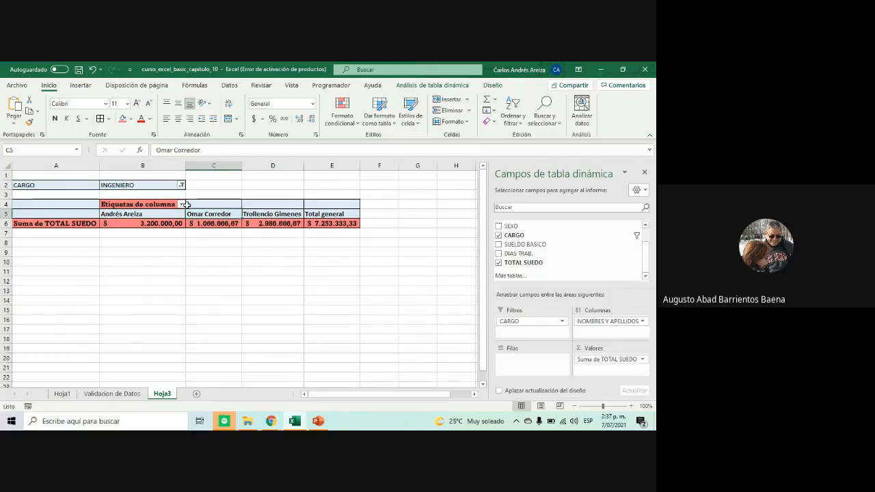
left_click(182, 205)
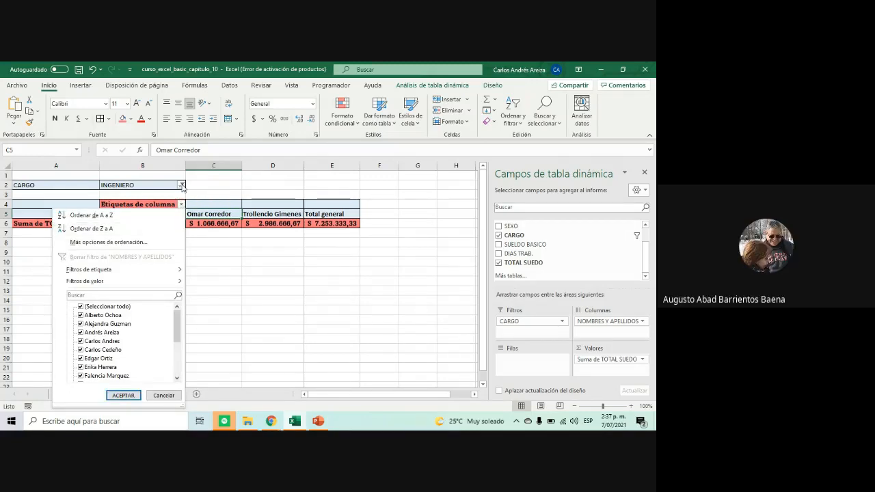
left_click(257, 329)
Alternate the NOMBRES Y APELLIDOS field between rows and columns to compare both layouts, ending with it in rows
left_click_drag(607, 326, 518, 362)
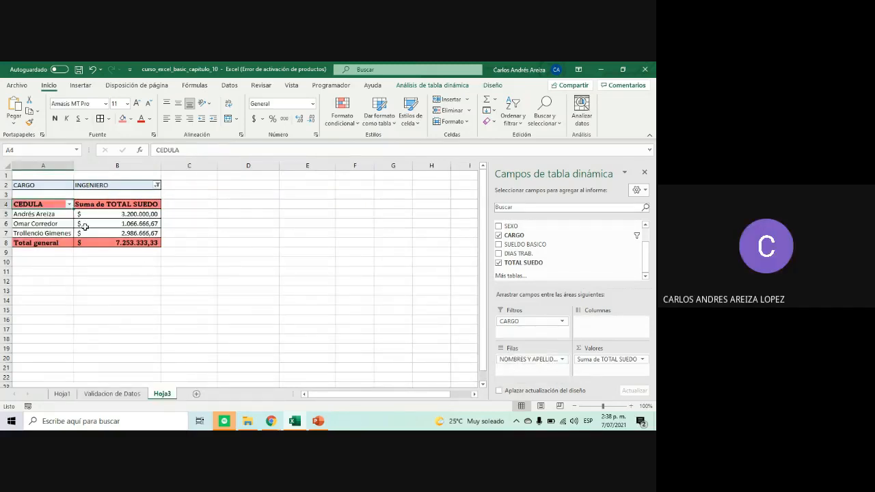
left_click_drag(523, 359, 608, 321)
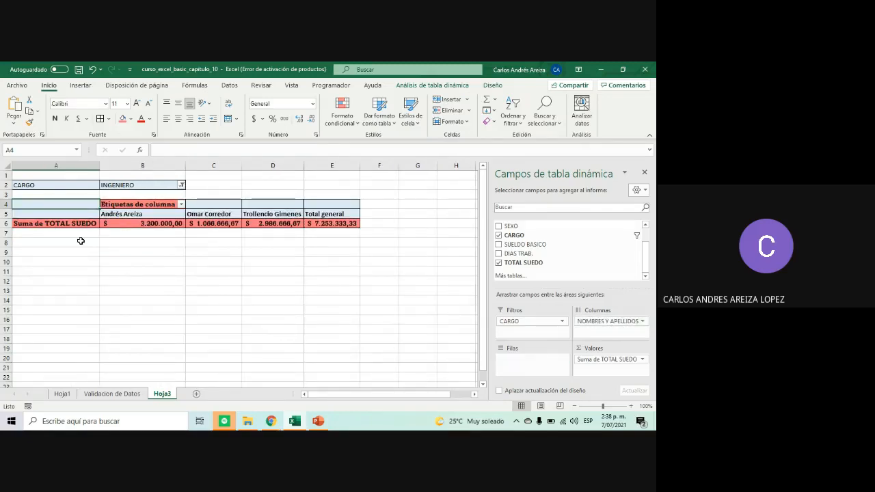
mouse_move(118, 226)
left_click(163, 224)
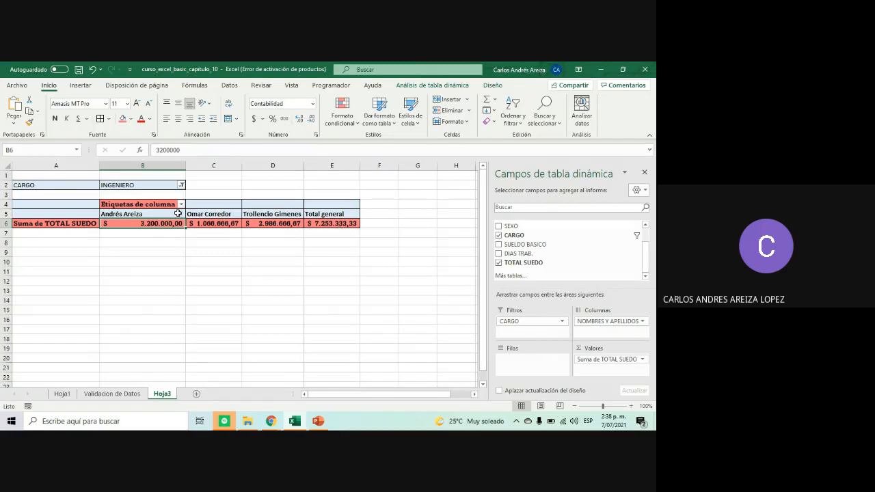
left_click_drag(632, 321, 509, 381)
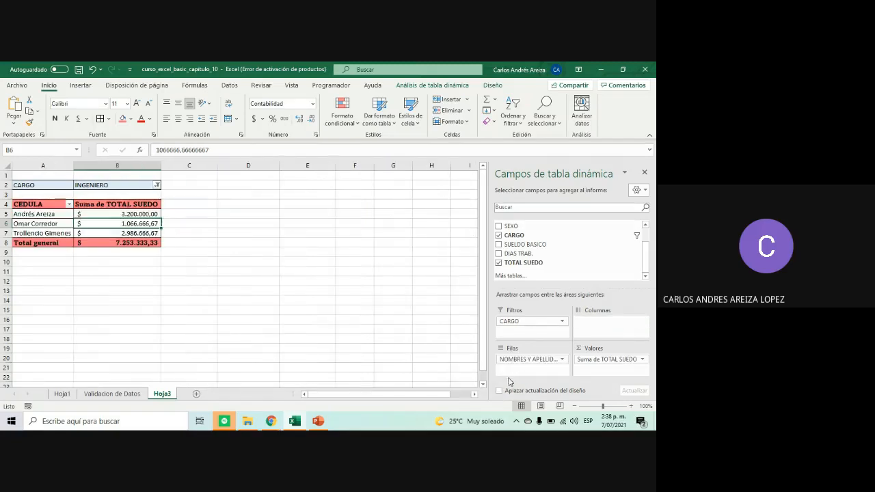
Examine the row-based pivot table's total row and CARGO filter, highlighting row 1 and column C to contrast horizontal and vertical directions
left_click_drag(49, 245, 133, 244)
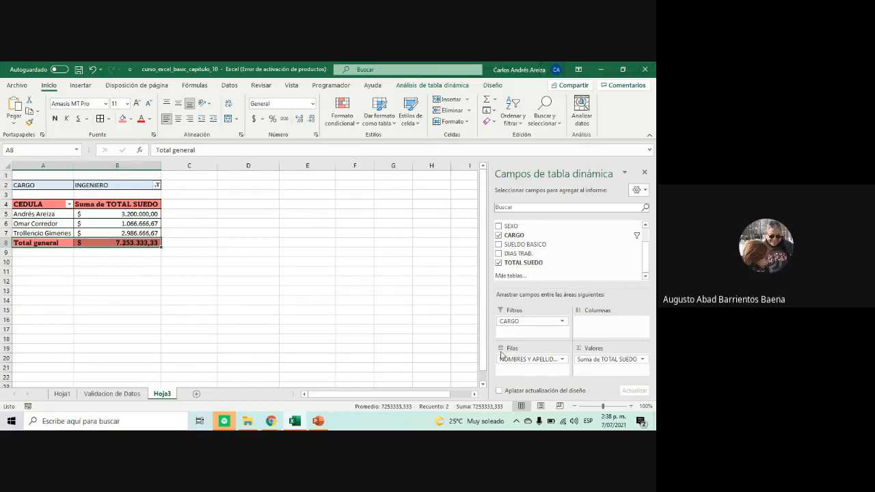
left_click_drag(532, 360, 531, 366)
mouse_move(530, 366)
left_mouse_down()
mouse_move(611, 337)
mouse_move(530, 363)
left_mouse_up()
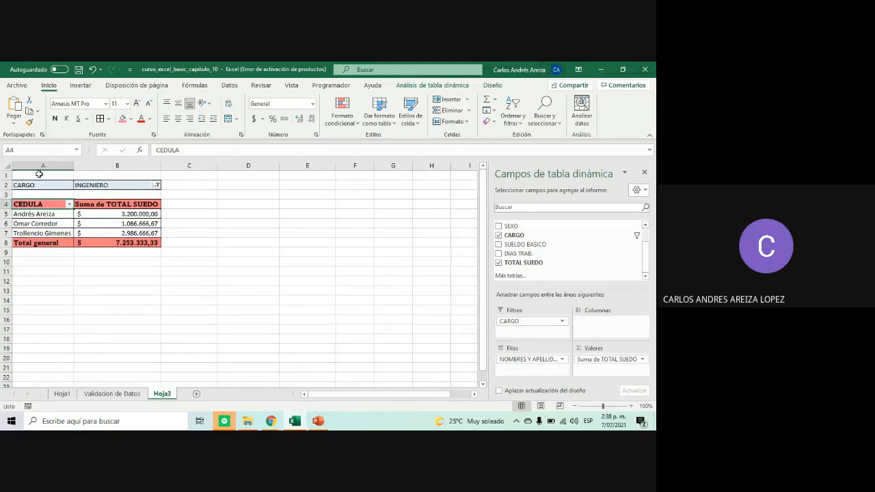
left_click_drag(39, 174, 458, 170)
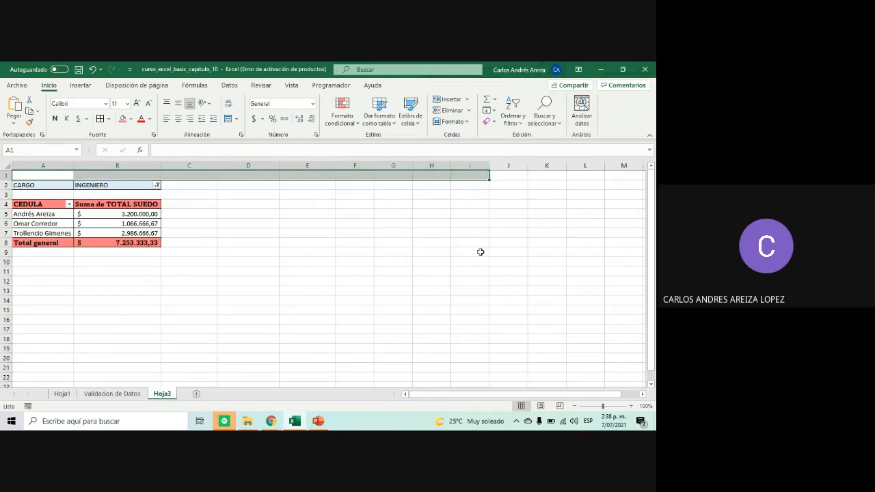
left_click(480, 252)
left_click(473, 176)
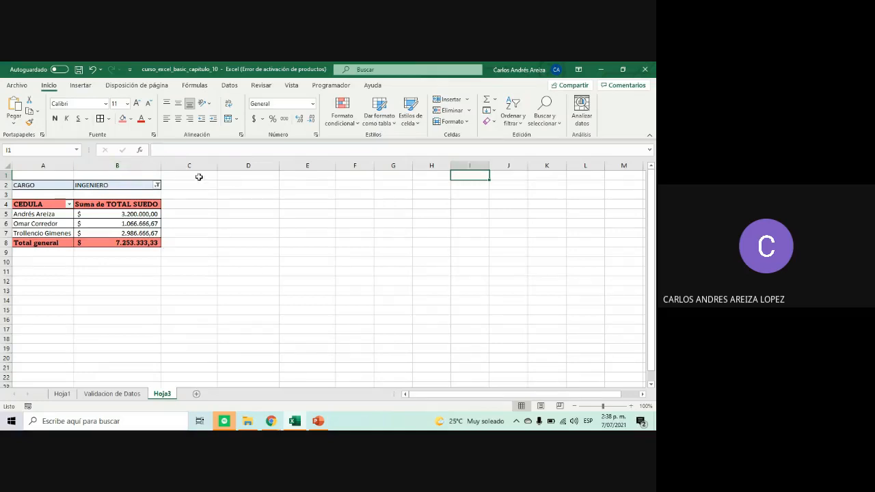
left_click_drag(199, 177, 195, 385)
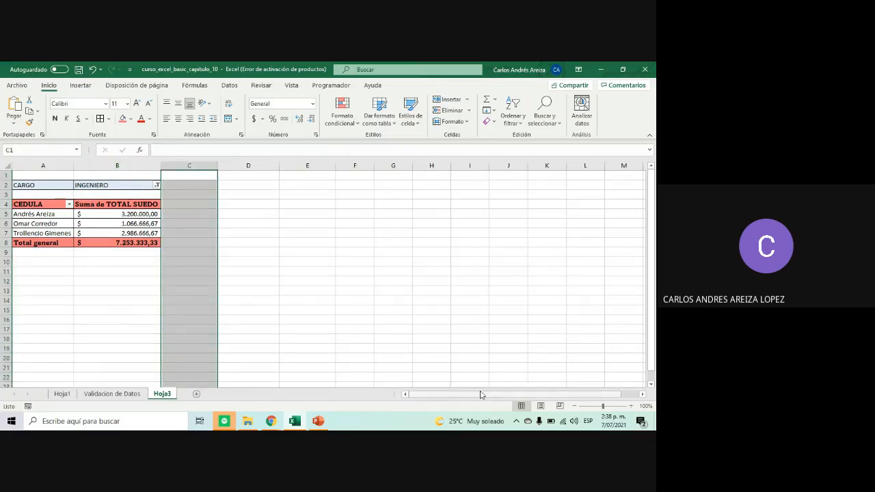
left_click(424, 298)
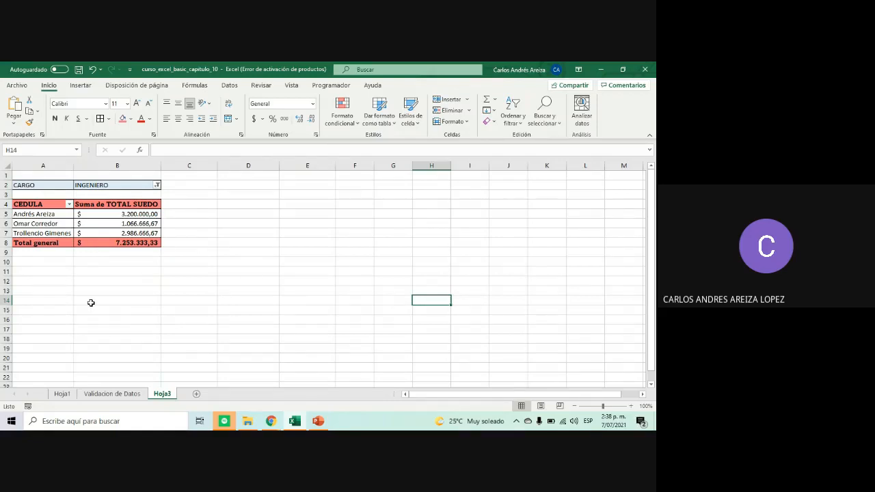
left_click(120, 244)
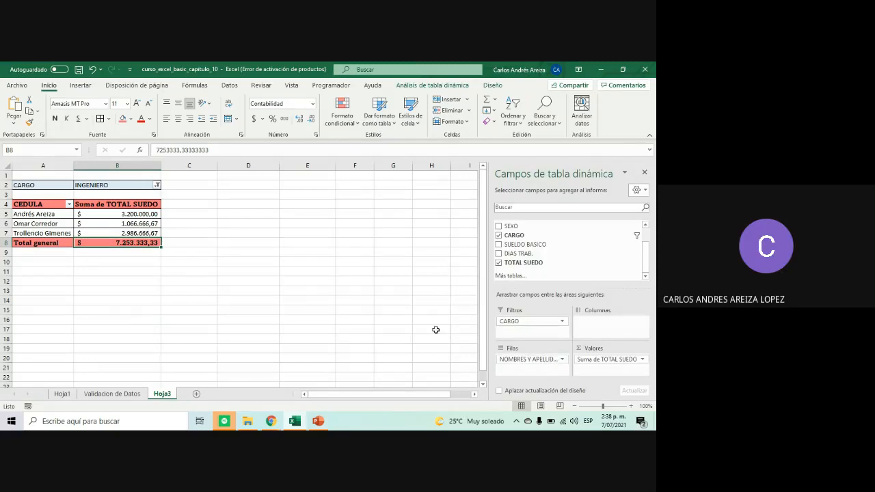
left_click(38, 185)
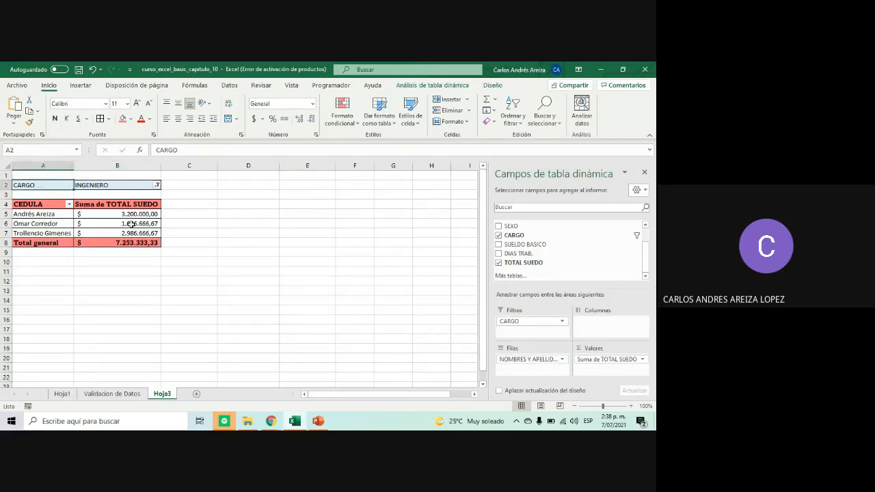
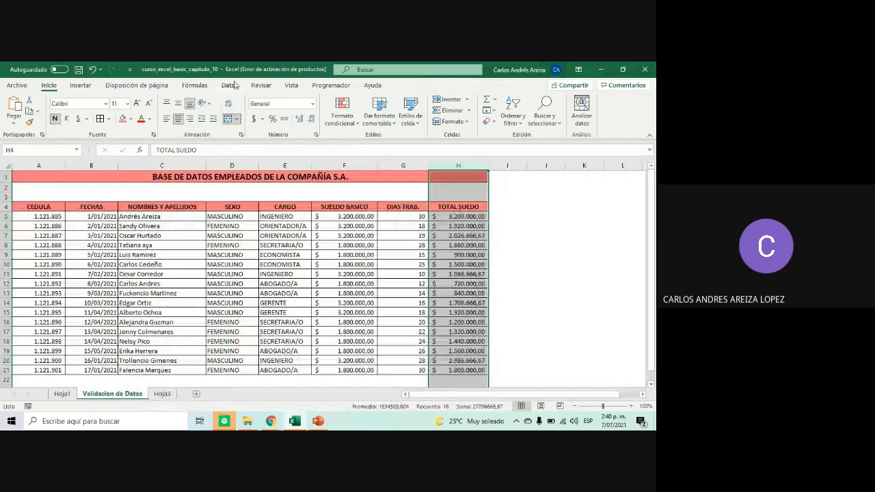
left_click(414, 113)
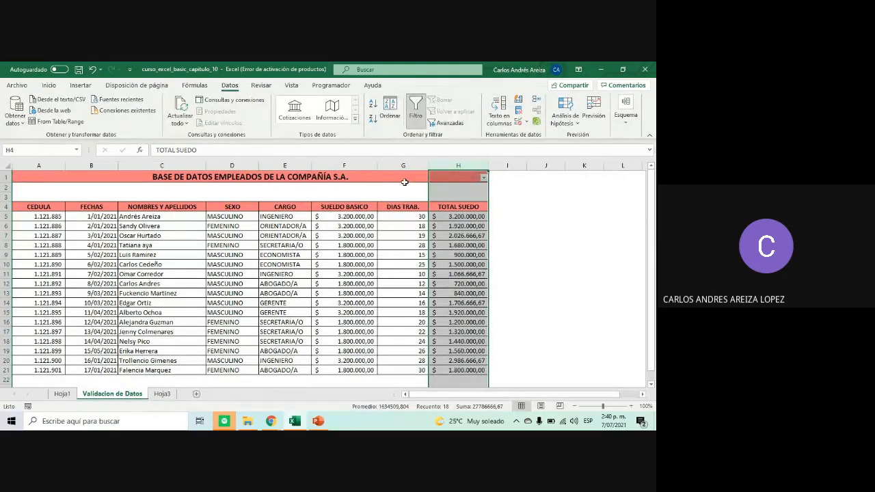
left_click(413, 123)
left_click(413, 123)
left_click(414, 123)
left_click(610, 302)
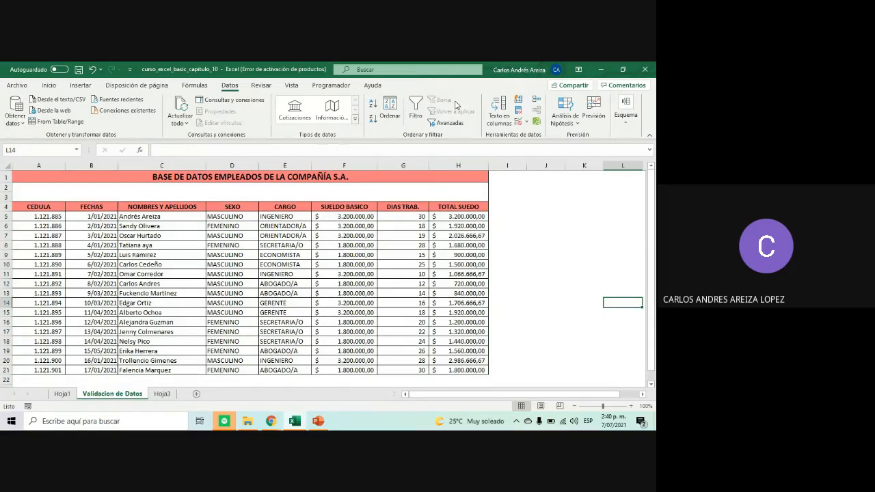
left_click(415, 108)
left_click(337, 264)
Turn on filtering for the header row of the employee table on the Validacion de Datos sheet
left_click(111, 283)
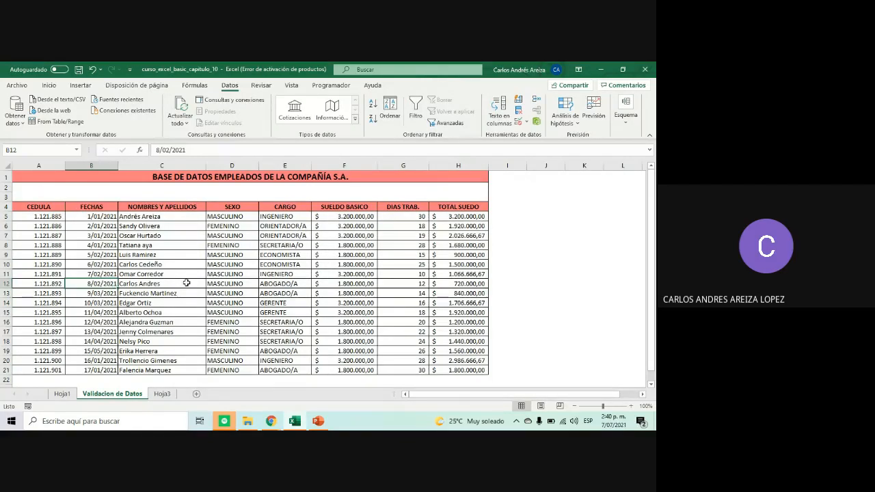
left_click(533, 236)
left_click(285, 254)
left_click(416, 111)
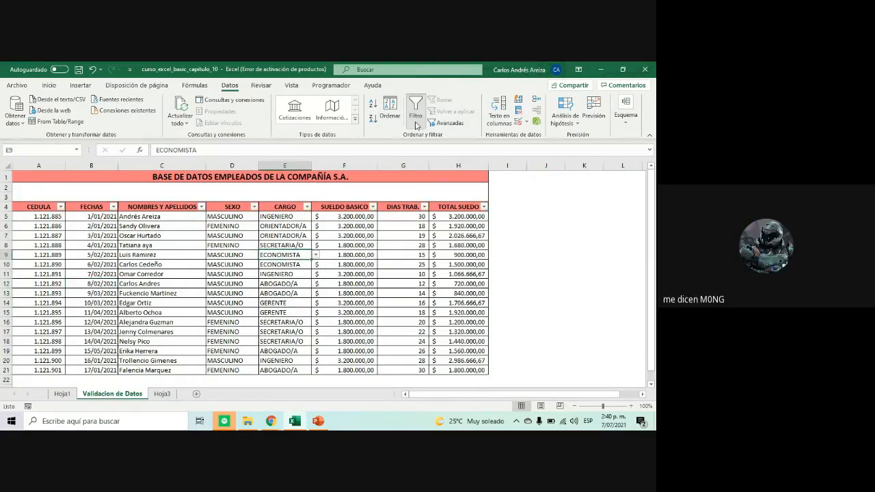
left_click(537, 241)
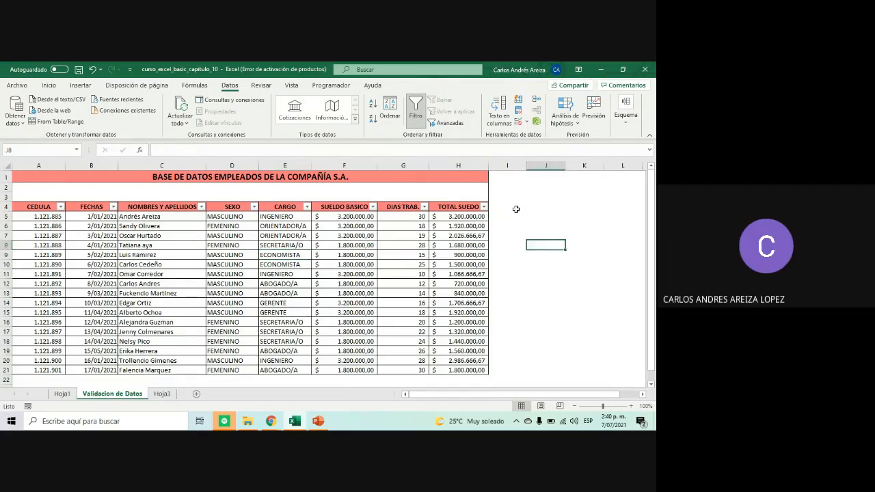
left_click_drag(427, 237, 472, 313)
left_click(539, 255)
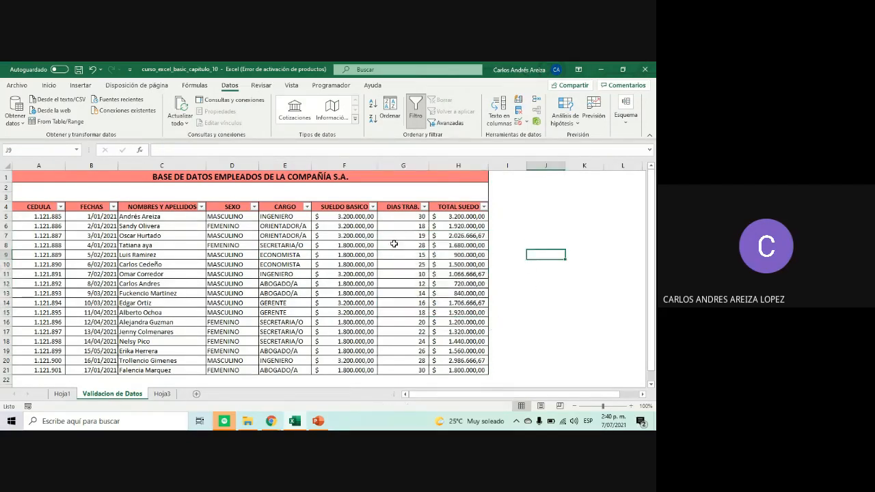
Filter the employee table's CARGO column to show only INGENIERO
left_click(307, 208)
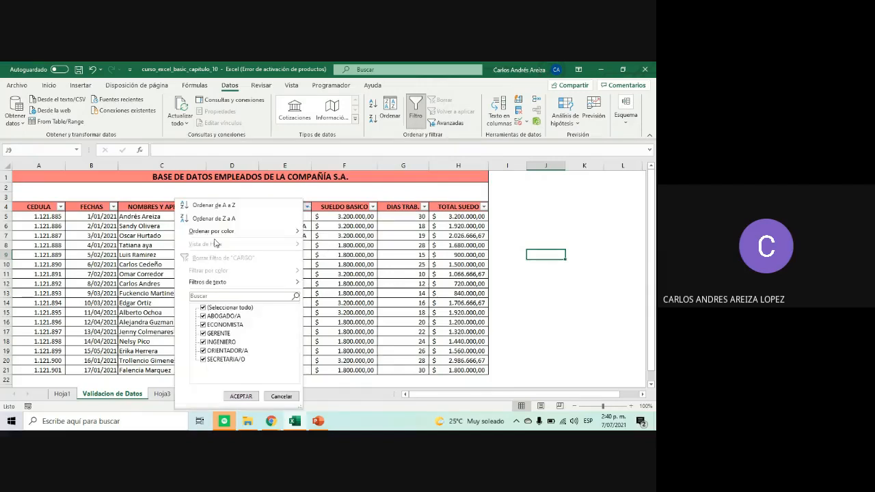
left_click(205, 309)
left_click(217, 343)
left_click(240, 397)
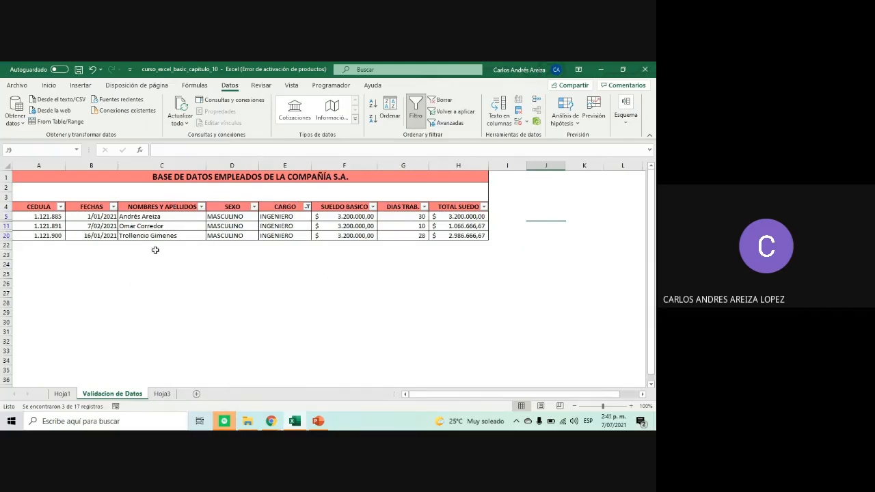
Set the SUELDO BASICO of the engineer in row 20 to 5200000
double_click(340, 236)
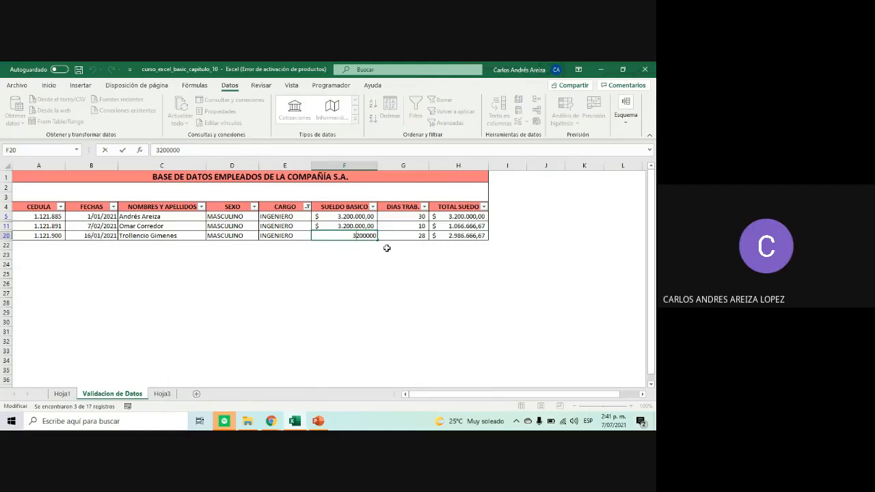
key("BackSpace")
key("Return")
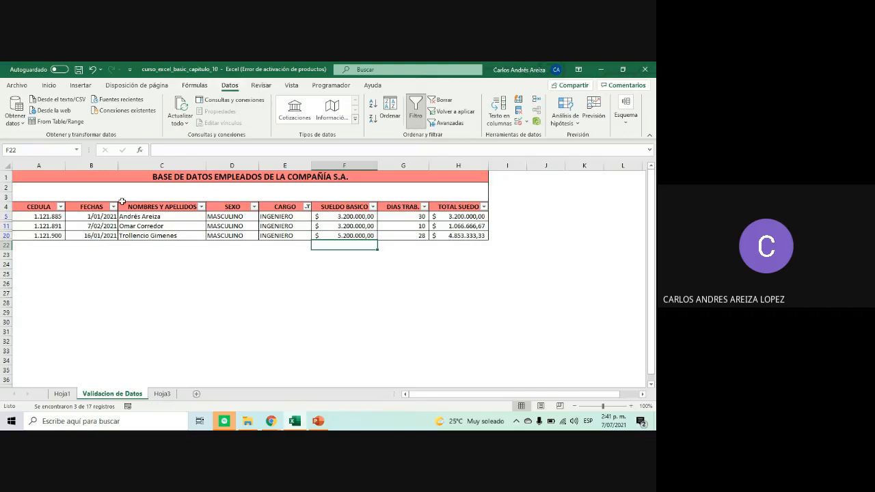
Highlight the filtered engineer rows 5, 11 and 20 one after another to review their data
left_click(5, 216)
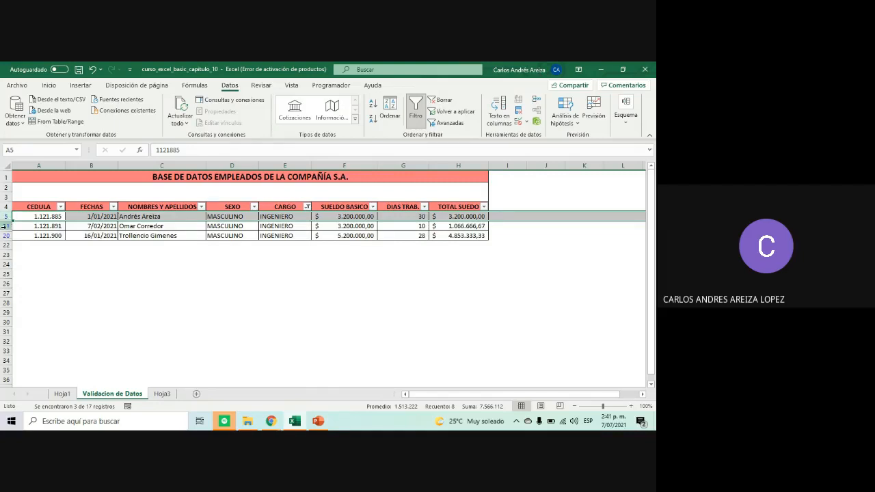
left_click(6, 225)
left_click(6, 235)
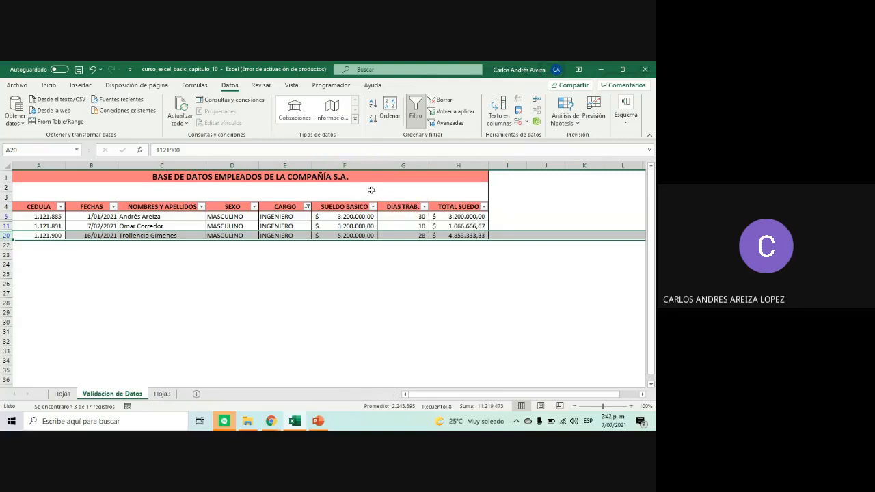
Try hiding the SUELDO BASICO and DIAS TRAB. columns, and undo the hiding
left_click_drag(355, 162, 402, 164)
right_click(396, 162)
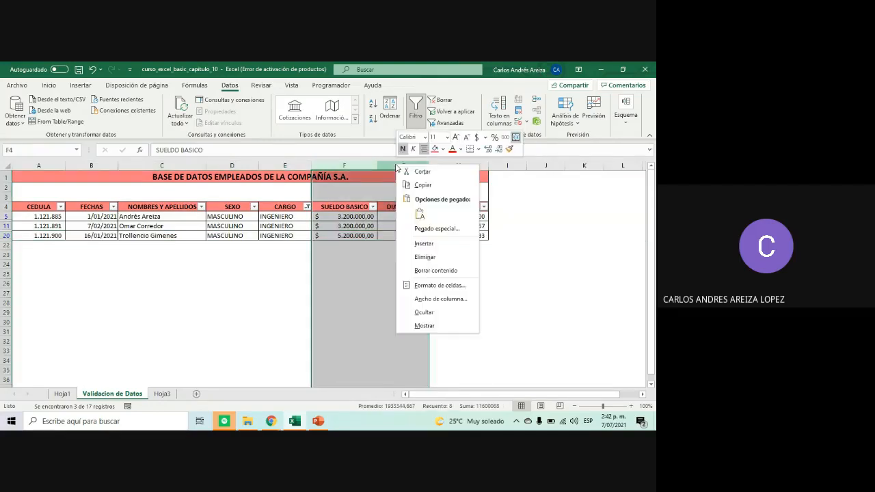
left_click(432, 315)
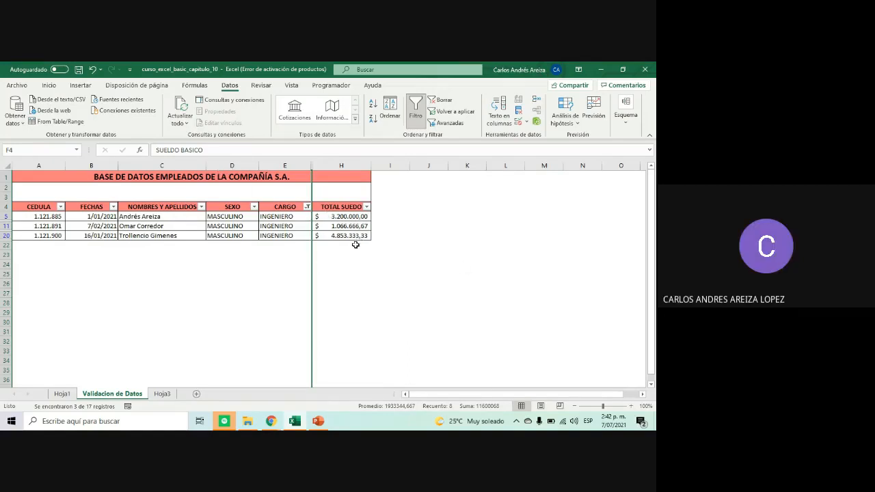
key("ctrl+z")
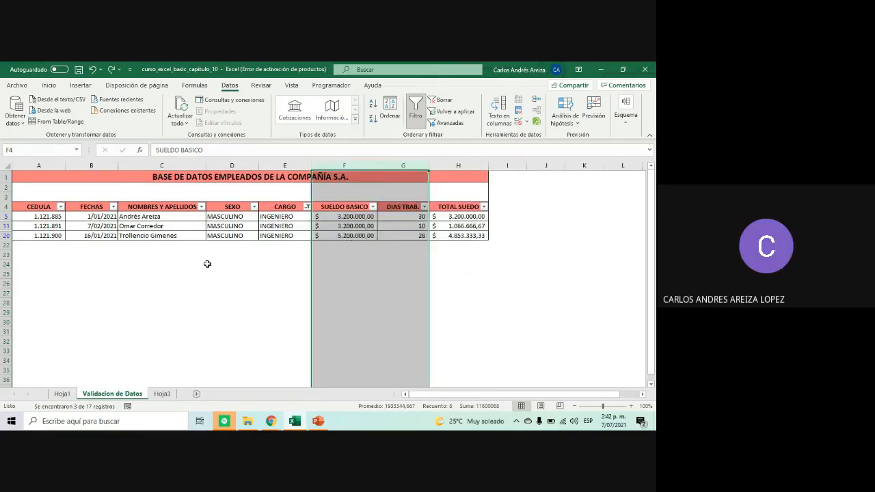
left_click(176, 313)
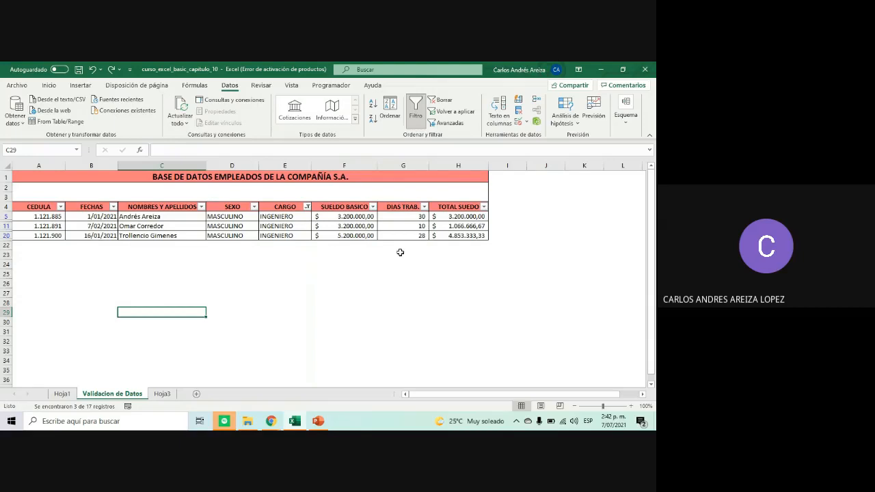
left_click(414, 295)
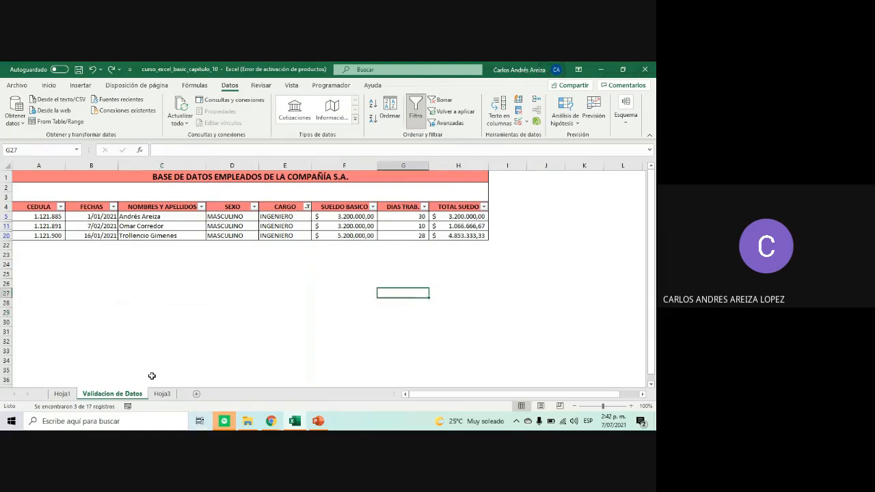
Examine the row 7 engineer's name and total in the Hoja3 pivot table to check whether the salary increase is reflected
left_click(162, 394)
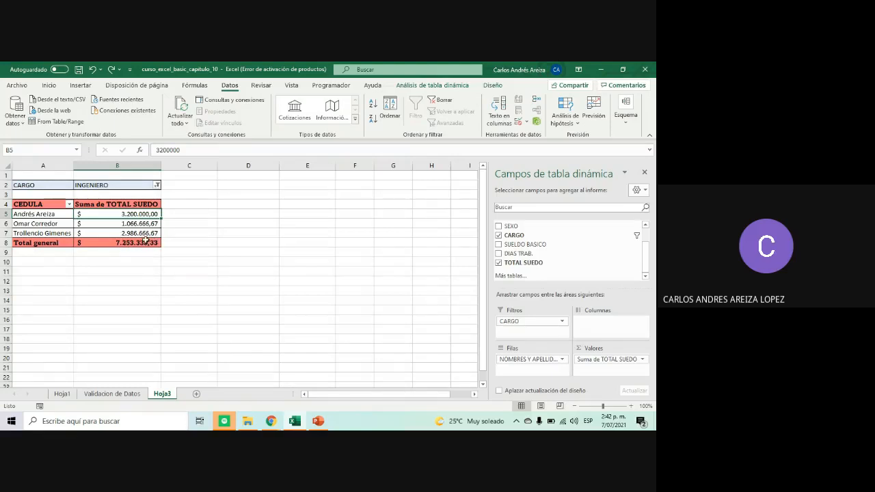
left_click(165, 292)
left_click(142, 233)
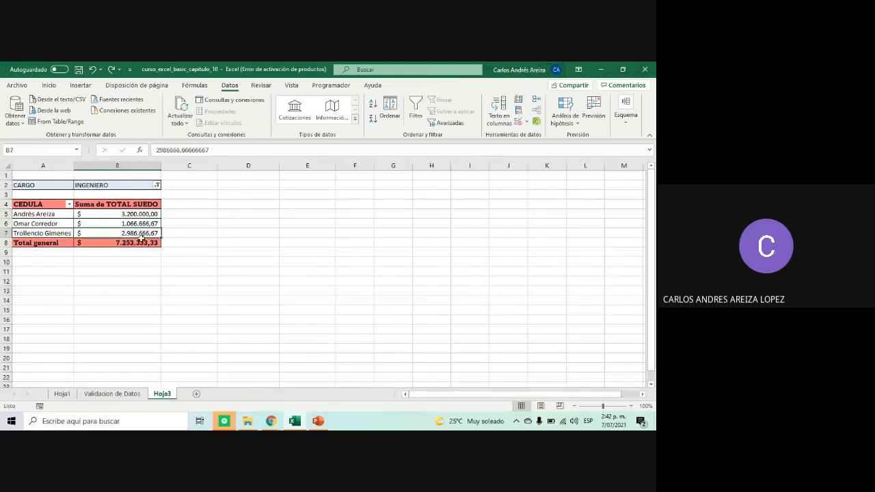
left_click(59, 231)
left_click(109, 231)
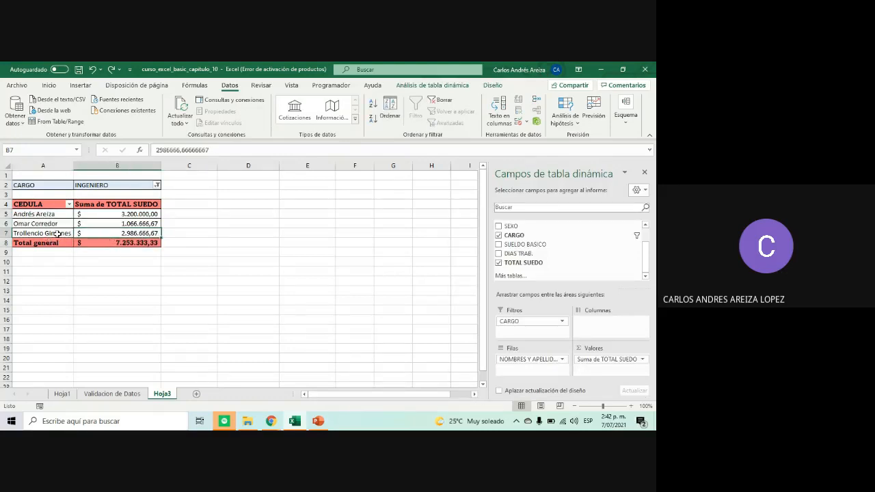
left_click(60, 234)
left_click(94, 232)
left_click(67, 233)
left_click(117, 233)
left_click(185, 262)
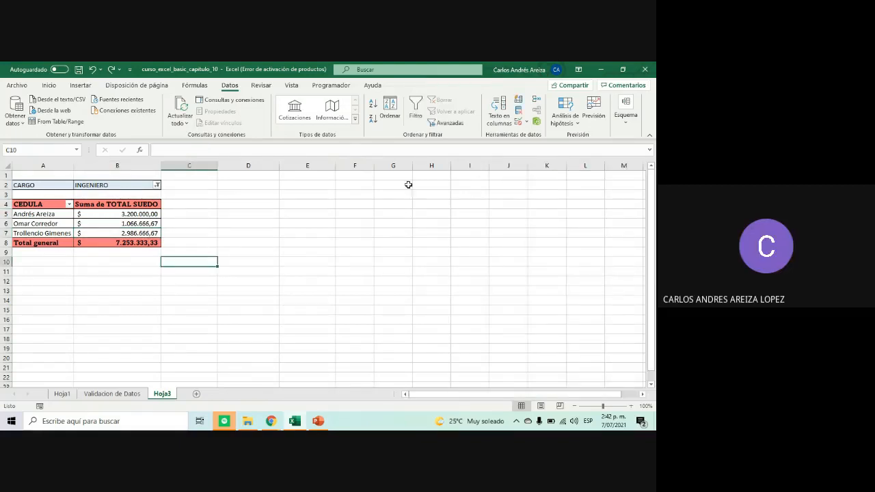
left_click(143, 233)
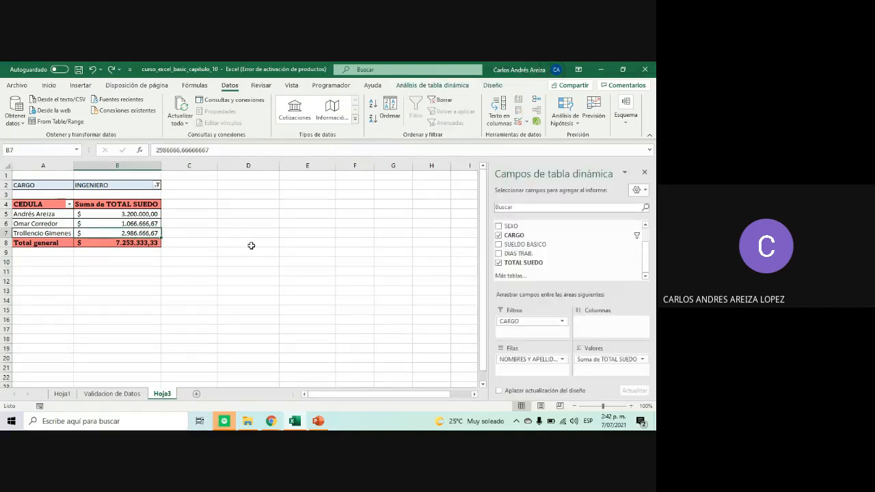
left_click(386, 216)
left_click(201, 242)
left_click(384, 206)
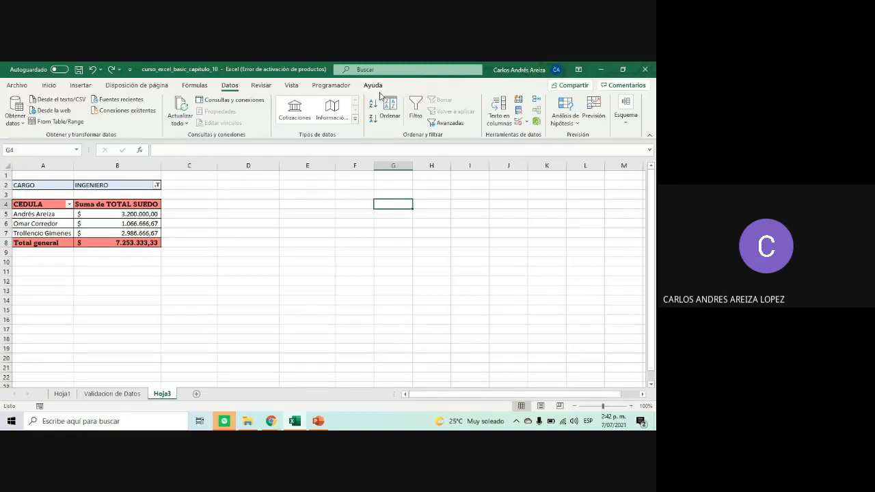
Refresh the pivot table from its source data, and undo that refresh after checking the row 7 total
left_click(108, 216)
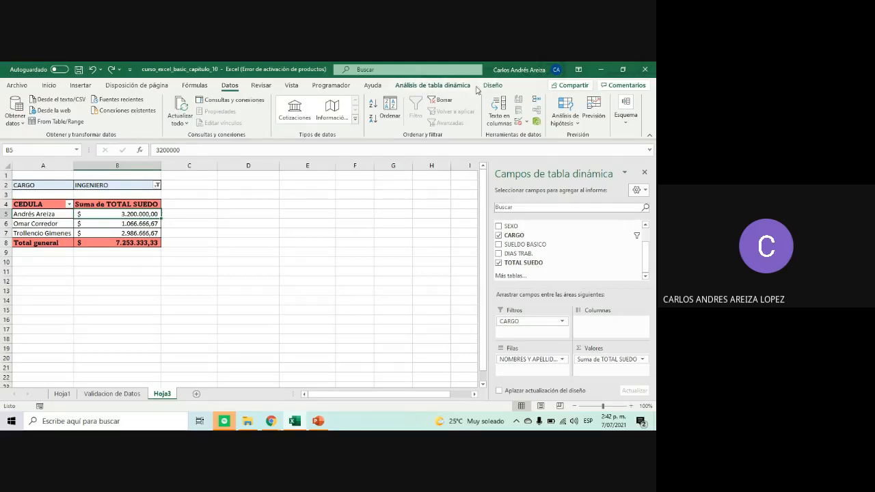
left_click(493, 85)
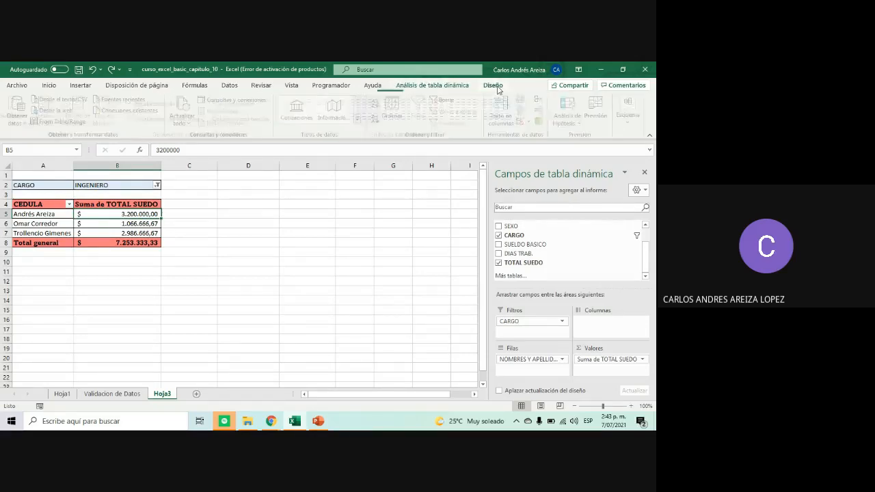
left_click(440, 88)
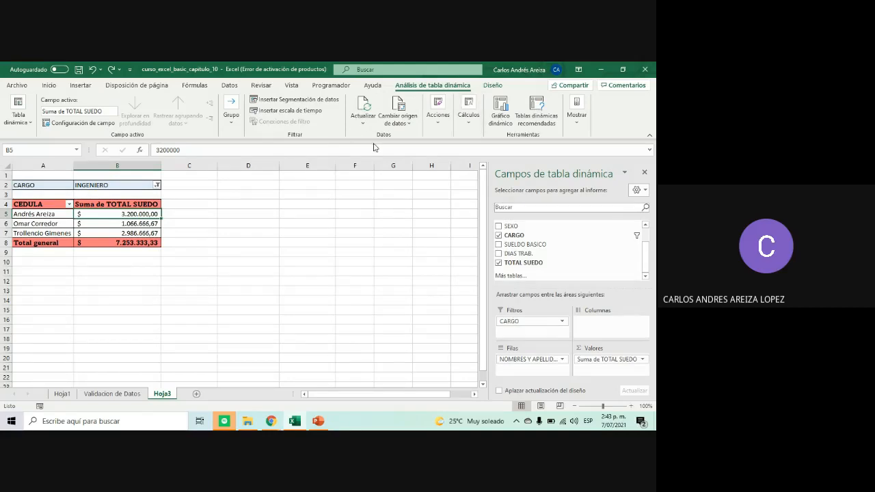
left_click(361, 111)
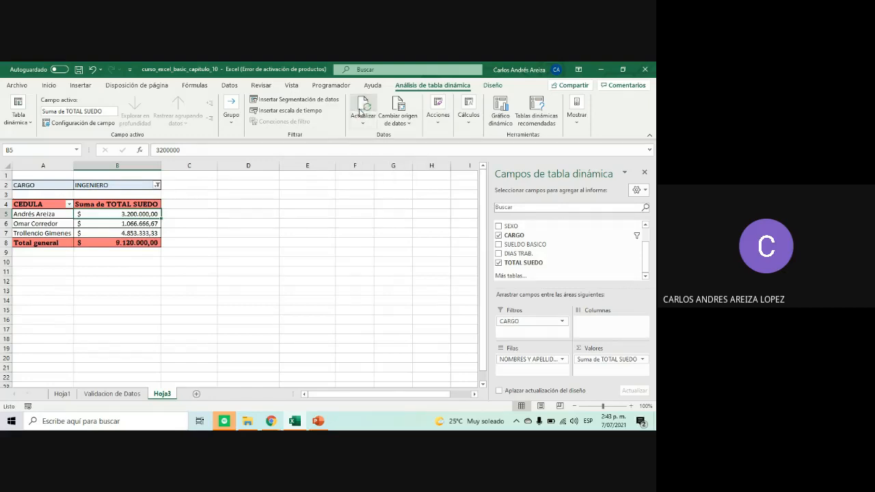
left_click(137, 234)
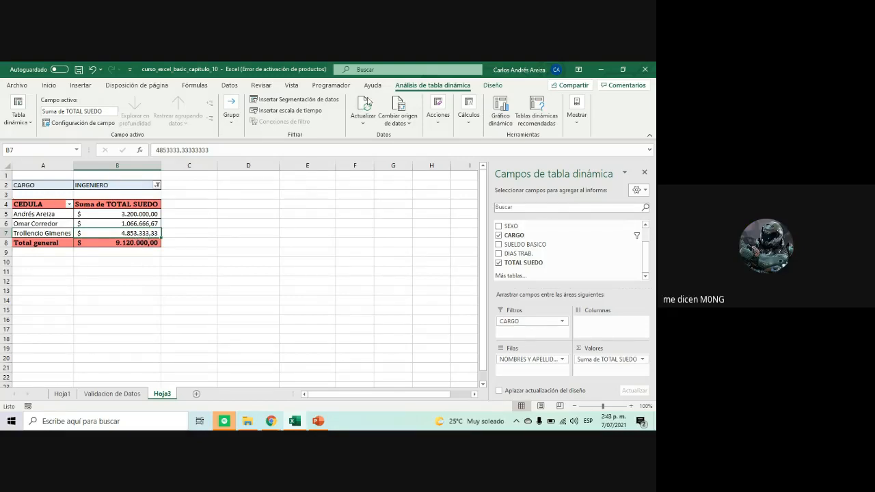
key("ctrl+z")
left_click(261, 253)
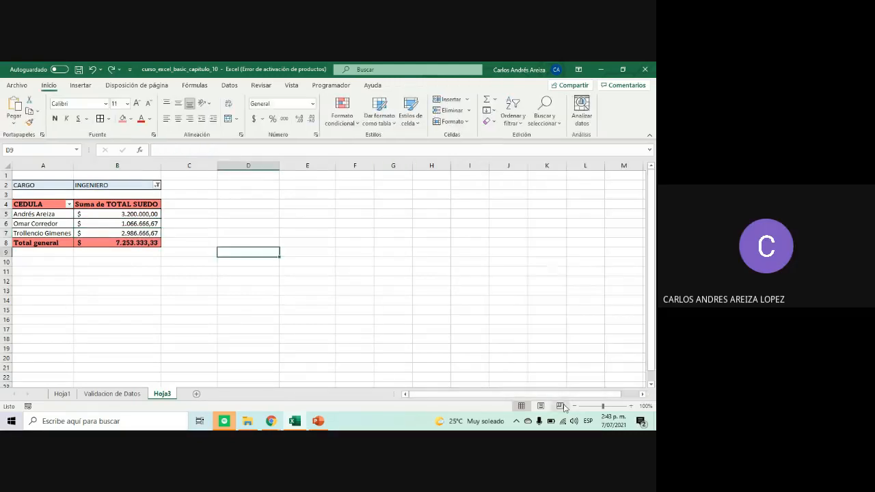
Switch to PowerPoint, highlight the ALT + F5 hint in the Clase #13 exercise, and return to Excel
left_click(318, 421)
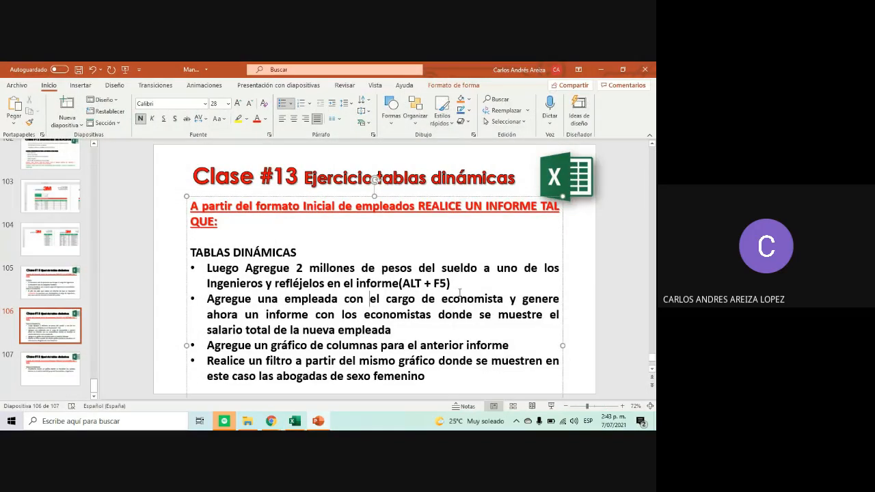
left_click_drag(402, 283, 450, 283)
left_click(318, 421)
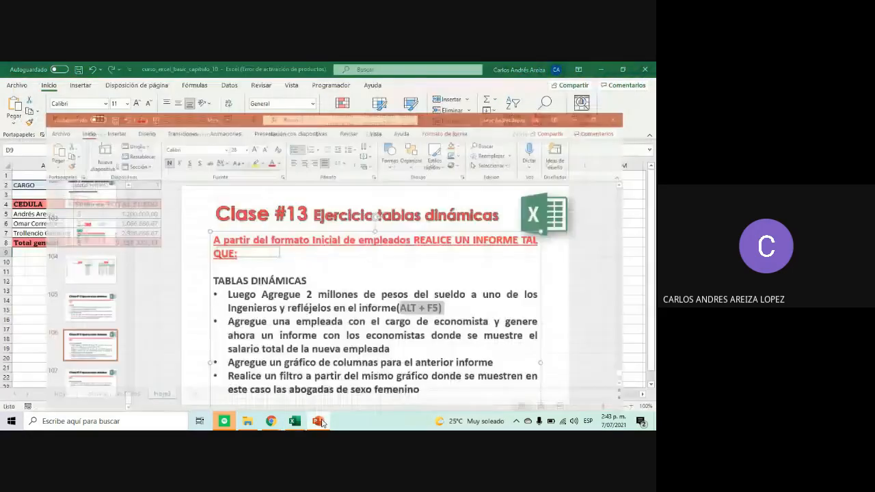
Compare the engineers' totals in the Hoja3 pivot table with the filtered data on Validacion de Datos
left_click(223, 283)
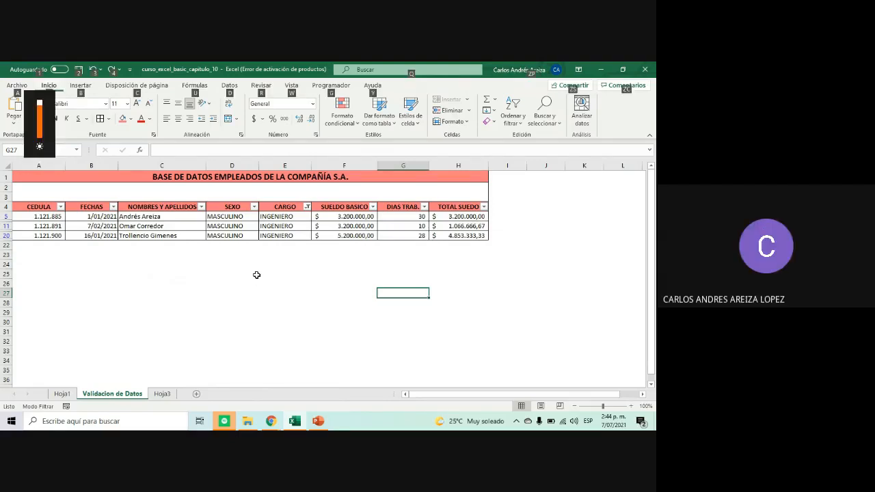
left_click(256, 275)
left_click(164, 395)
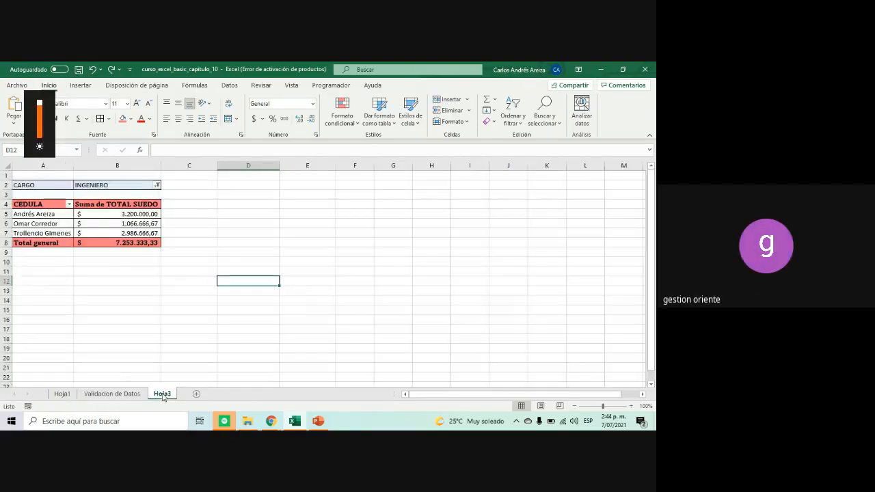
left_click(135, 394)
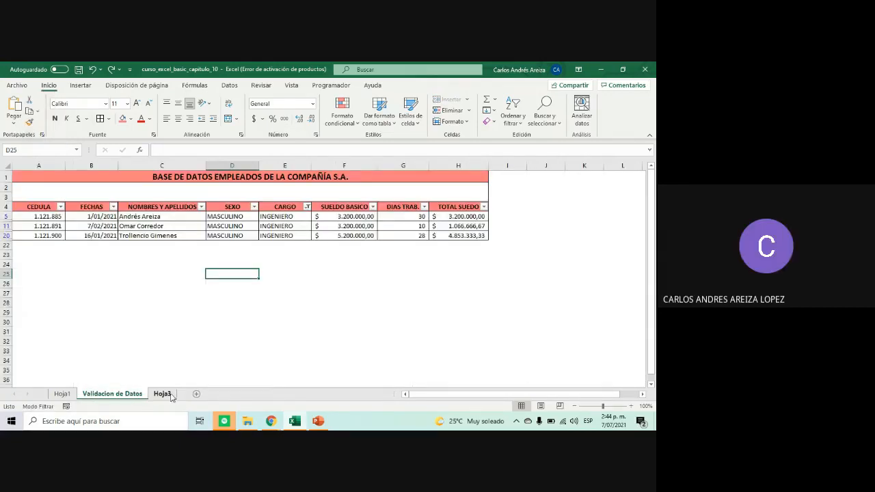
Try to refresh the engineers' pivot table on Hoja3 while an empty cell outside the table is selected
left_click(163, 394)
key("alt")
key("alt")
key("alt")
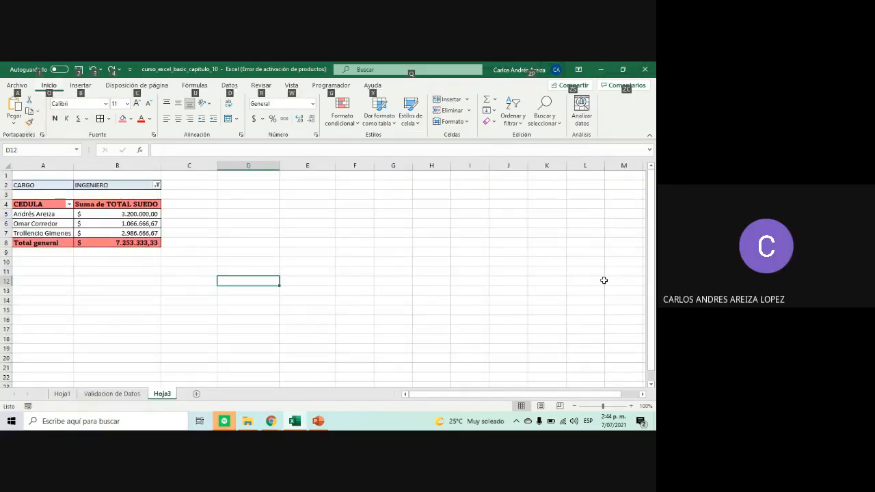
key("XF86MonBrightnessUp")
key("alt")
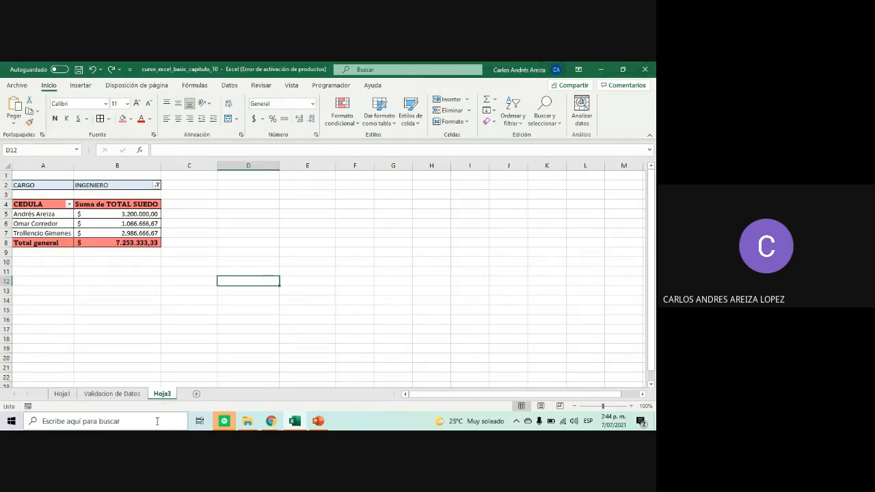
Try to refresh the pivot table data from the filtered source sheet Validacion de Datos
left_click(110, 394)
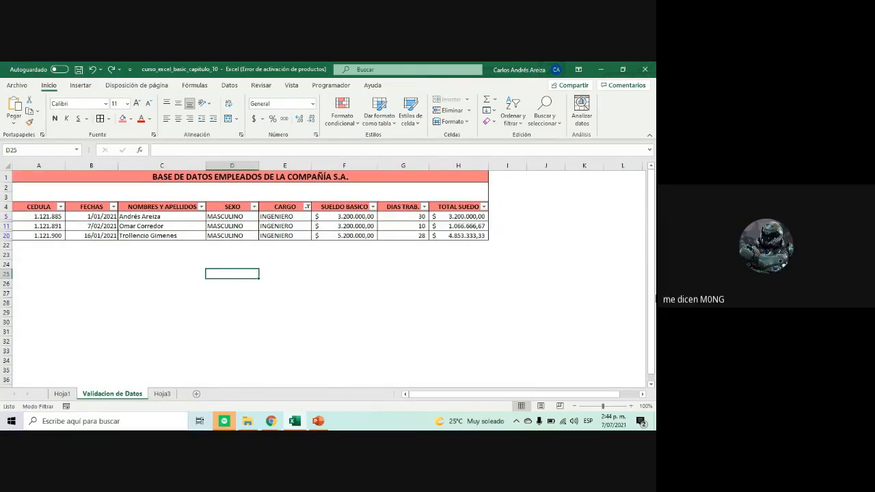
key("alt")
key("XF86MonBrightnessDown")
key("alt")
key("alt")
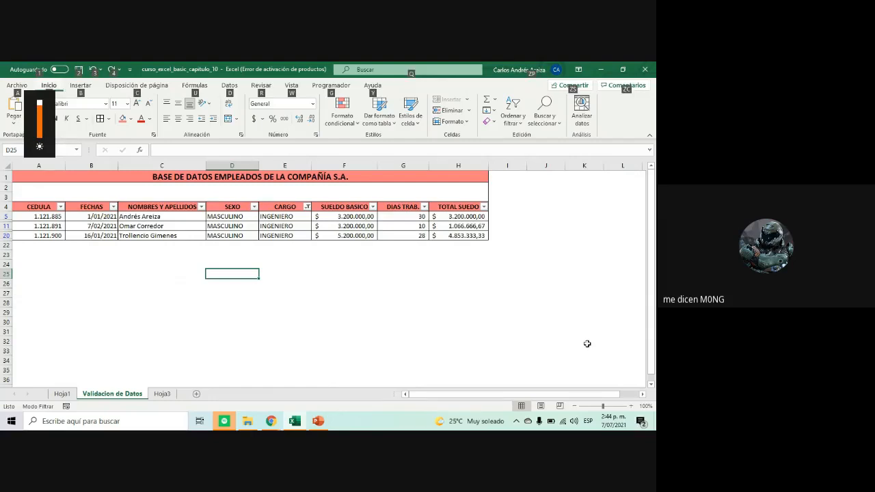
key("alt")
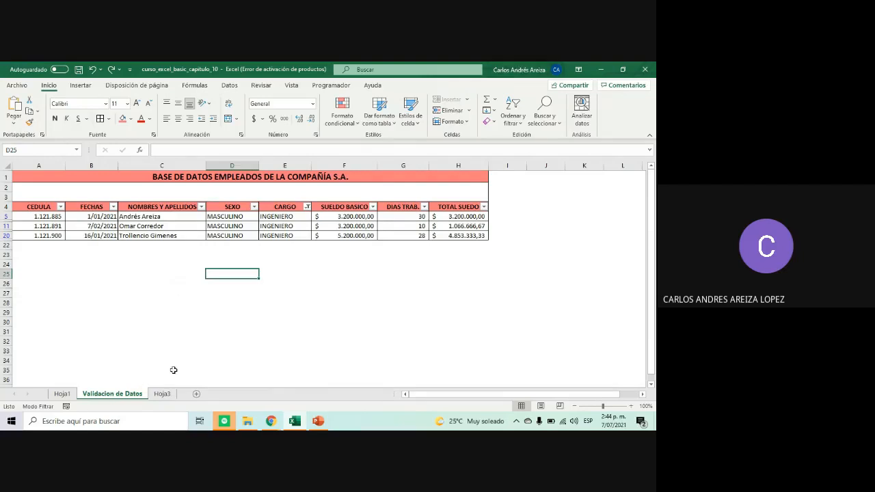
Compare Hoja3 with Validacion de Datos once more and retry refreshing the engineers' pivot table on Hoja3
left_click(162, 395)
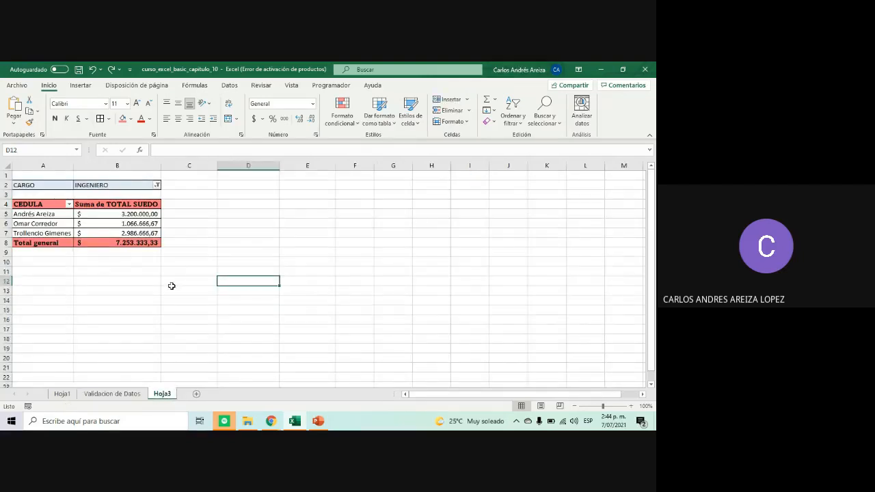
left_click(127, 394)
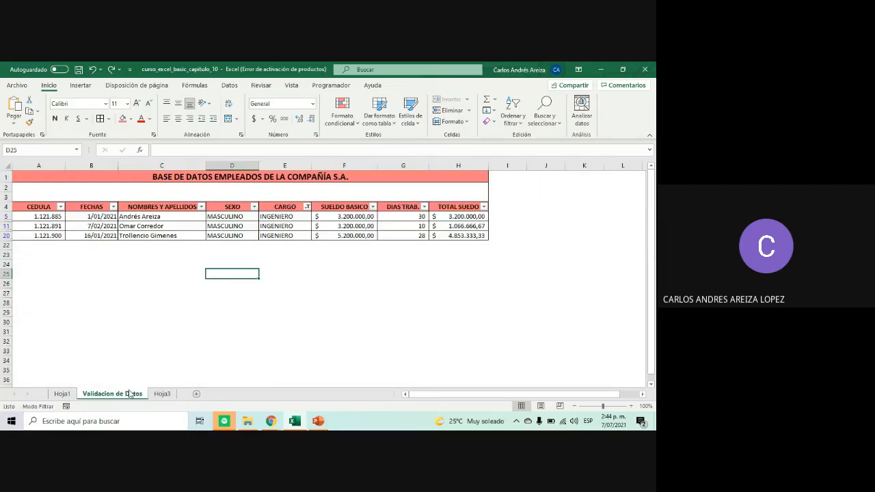
left_click(162, 395)
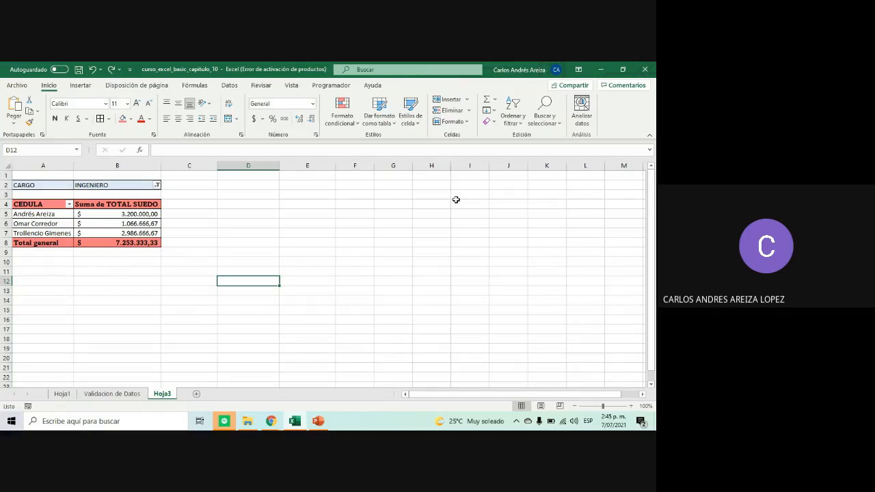
key("alt")
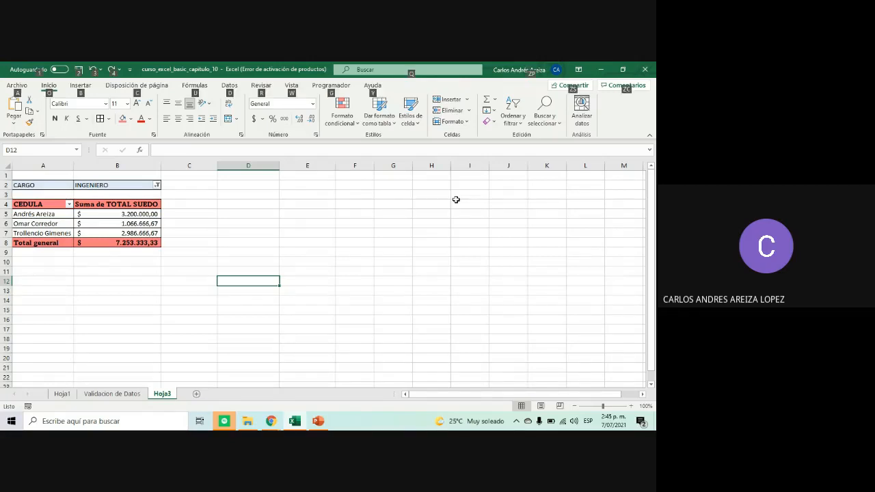
key("XF86MonBrightnessDown")
key("alt")
key("alt")
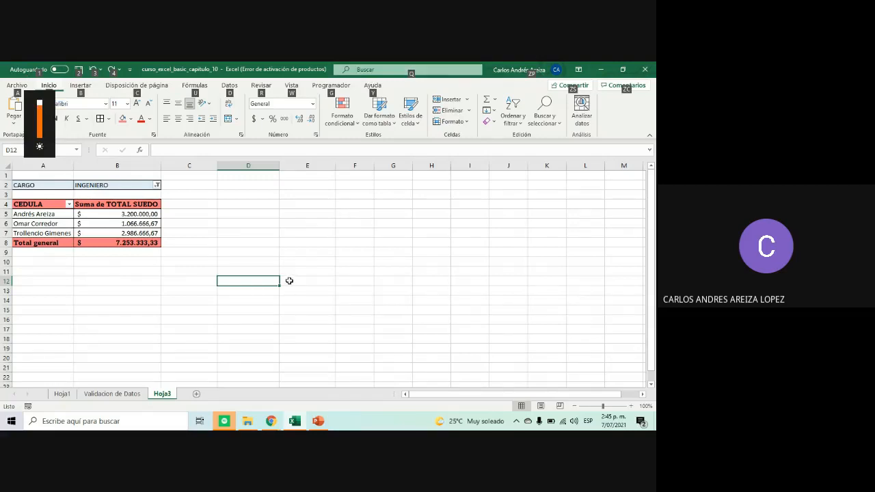
key("alt")
left_click(254, 223)
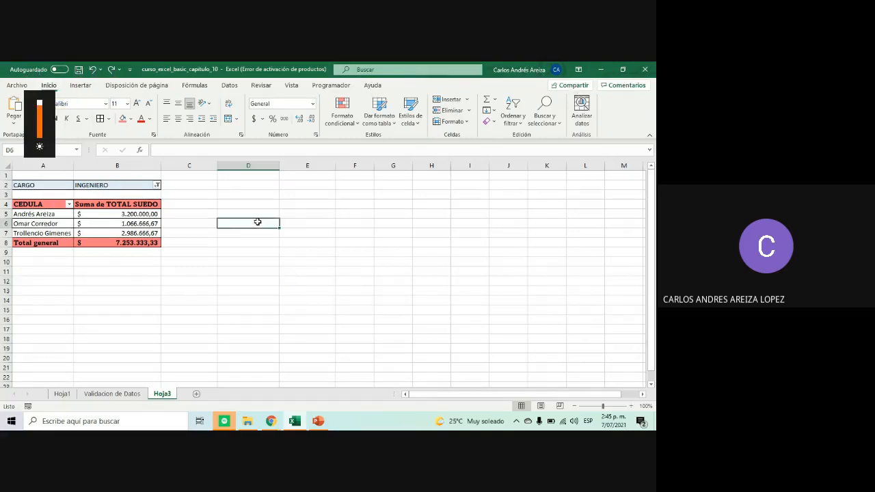
left_click(84, 278)
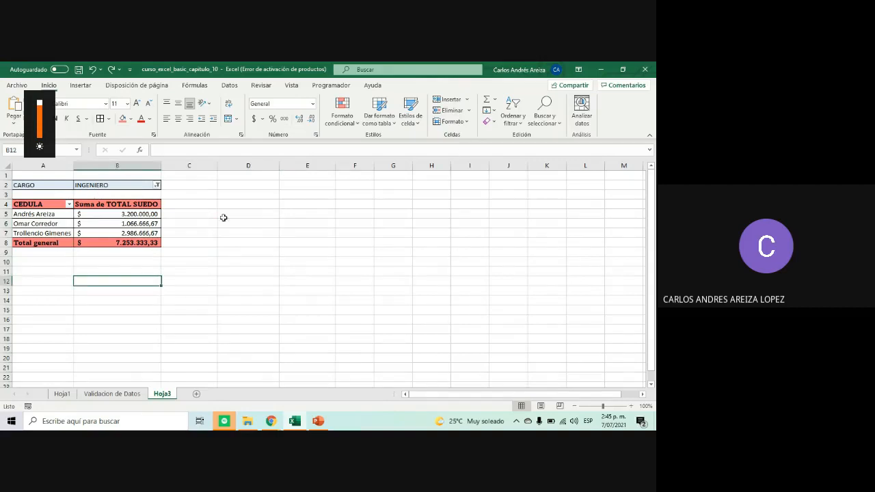
Compare the third engineer's TOTAL SUEDO in the Hoja3 pivot table with that employee's SUELDO BASICO in the Validacion de Datos sheet
left_click(238, 232)
left_click(140, 225)
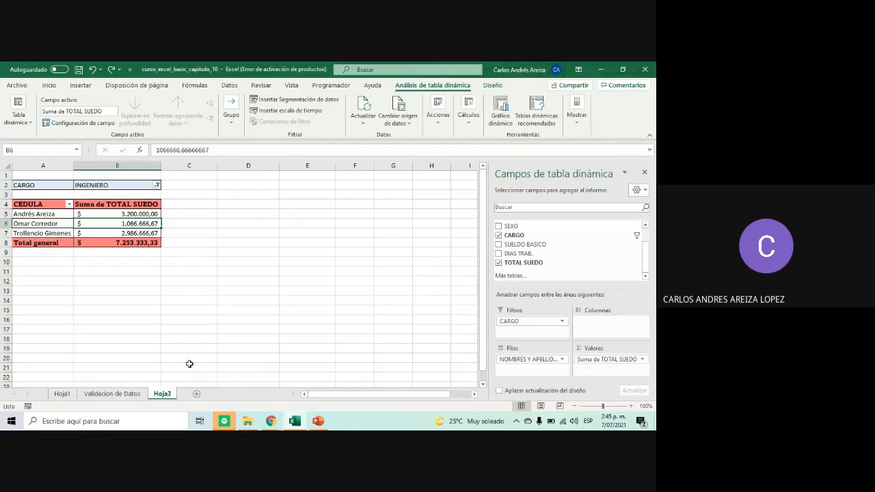
left_click(157, 294)
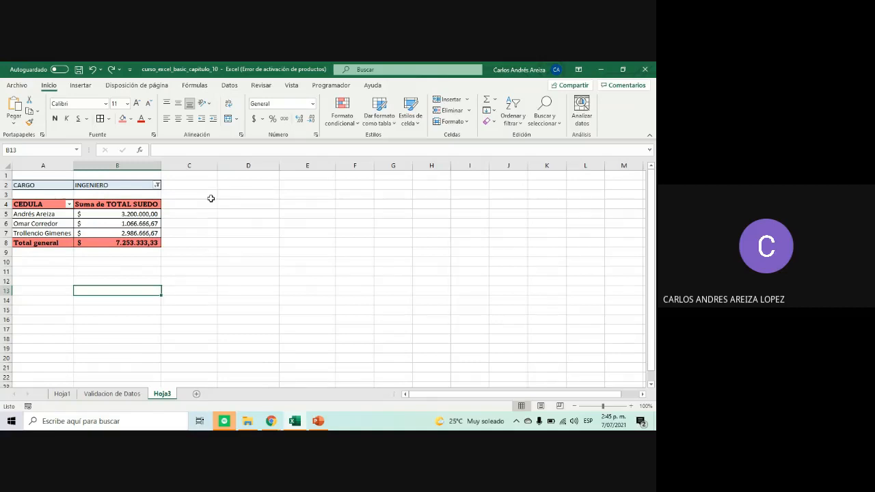
left_click(123, 400)
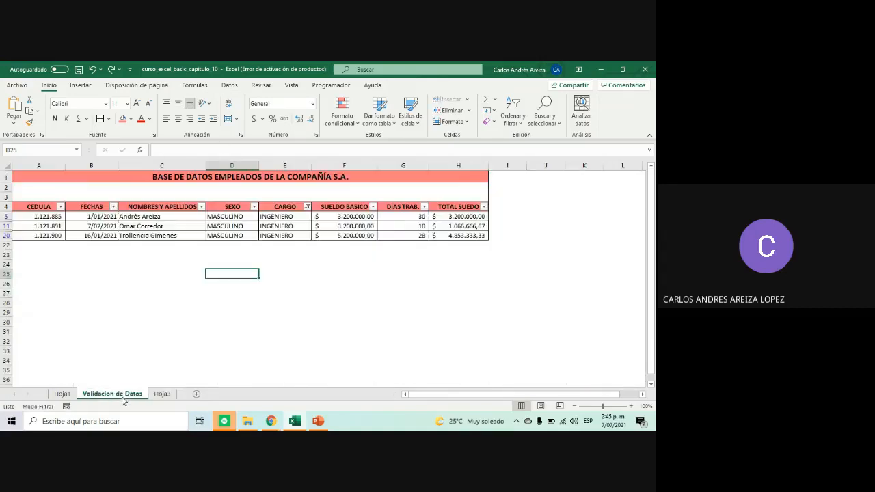
left_click(344, 235)
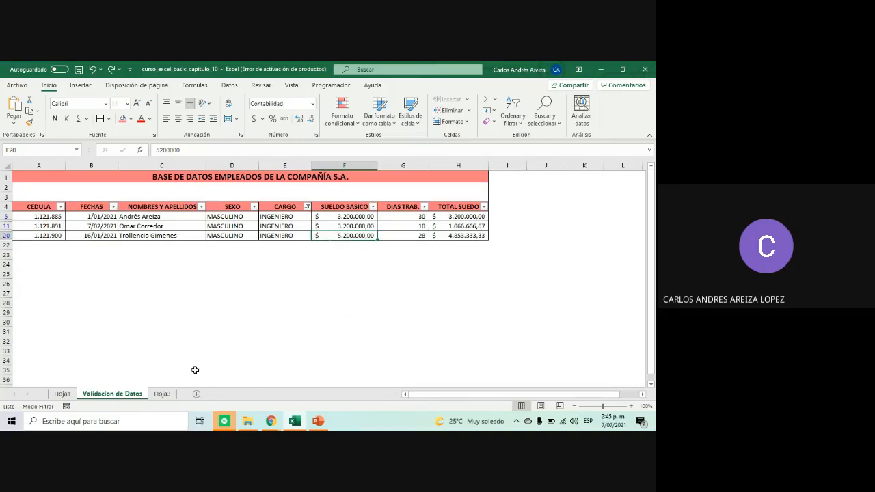
left_click(162, 395)
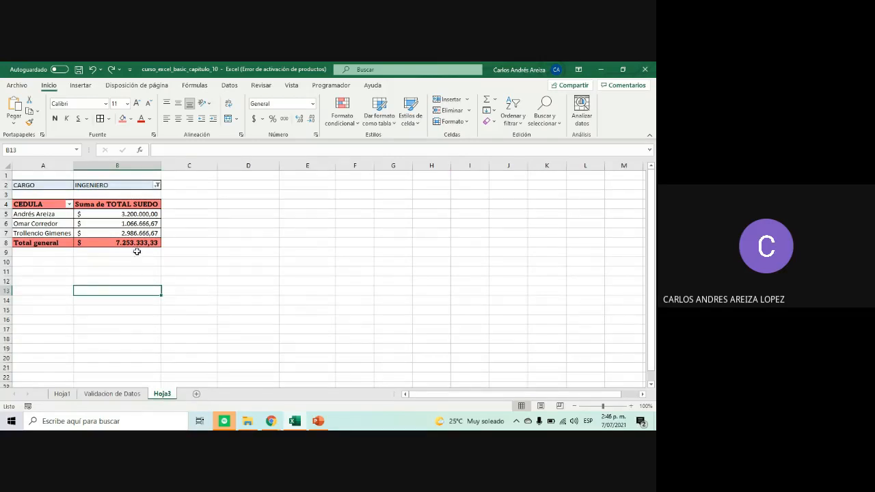
mouse_move(136, 235)
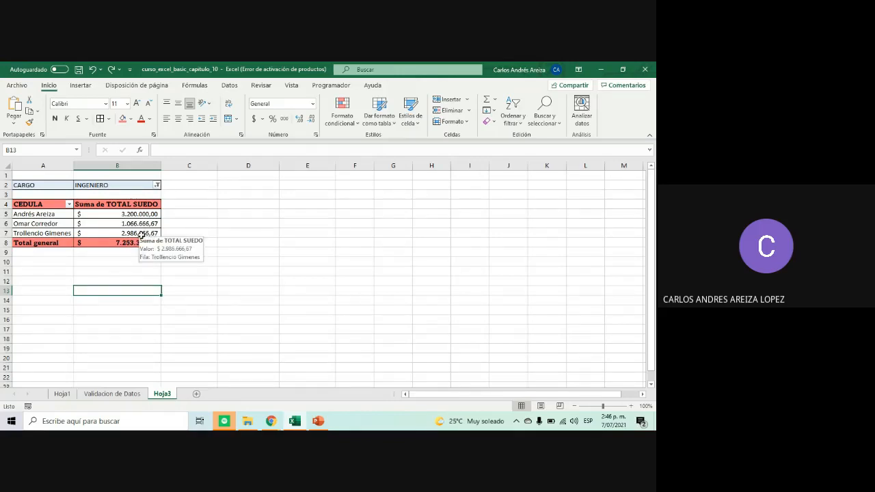
left_click(141, 234)
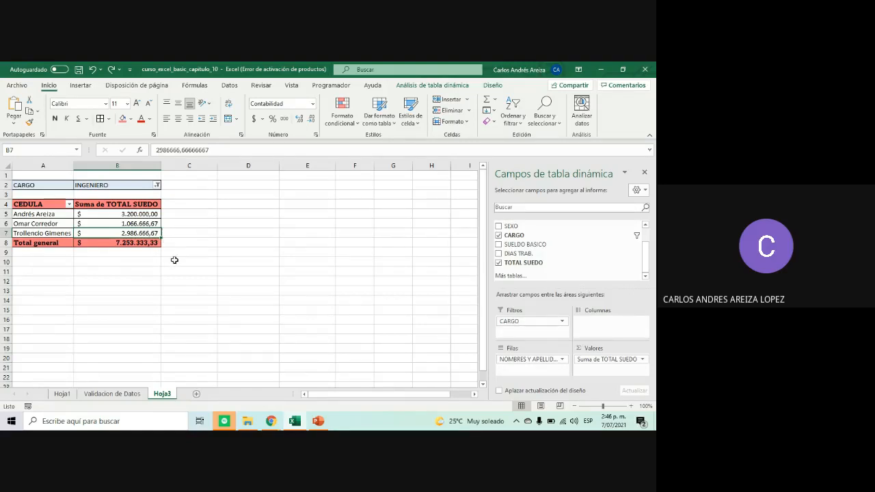
Inspect the individual TOTAL SUEDO values of the engineers in the pivot table on Hoja3
left_click(146, 216)
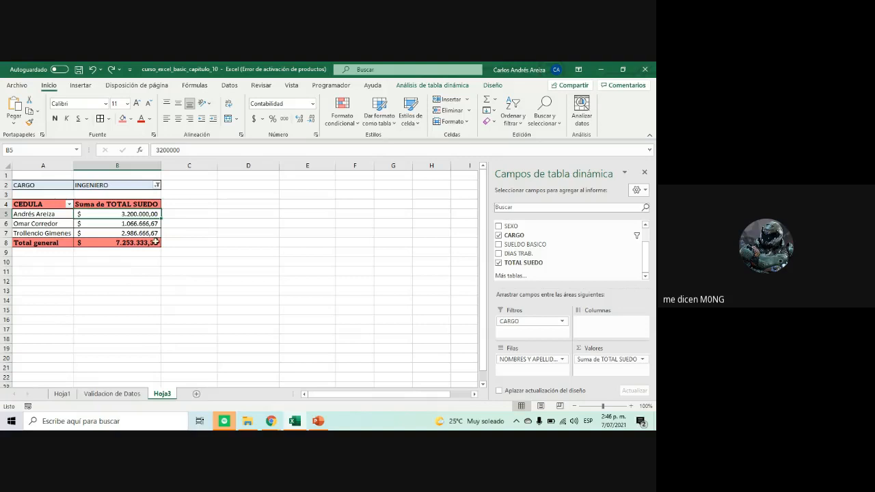
left_click(177, 318)
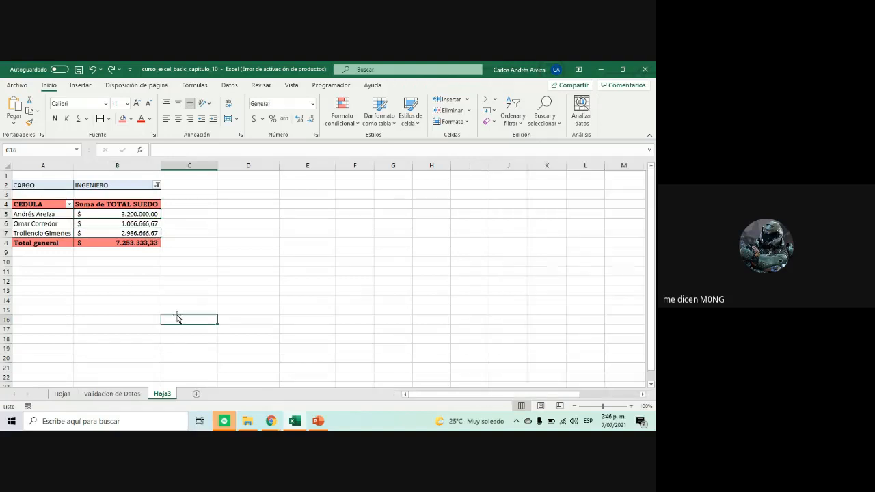
left_click(125, 296)
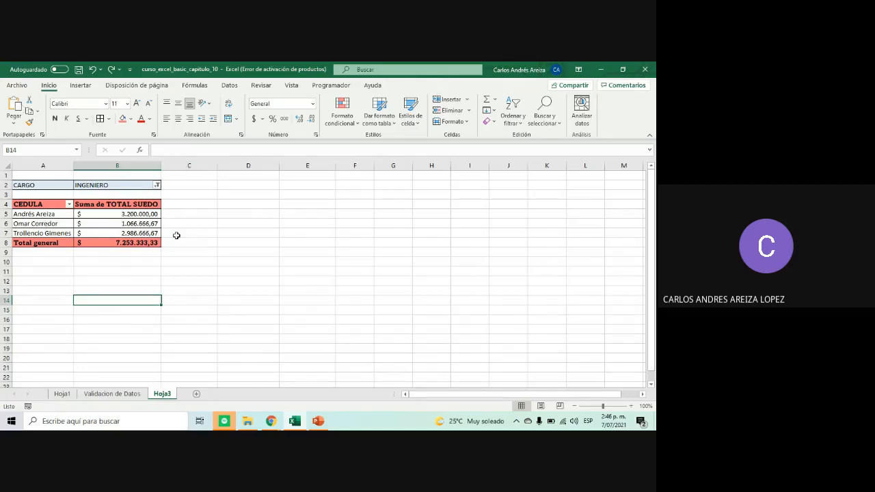
left_click(143, 235)
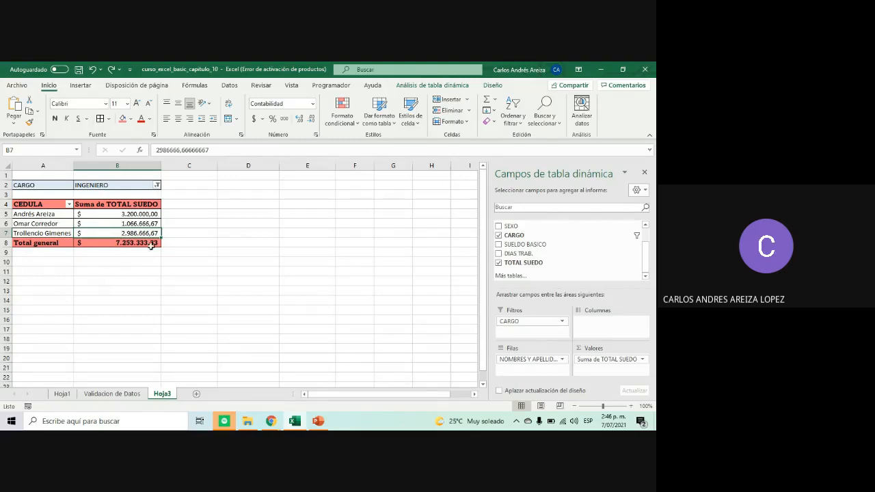
left_click(136, 215)
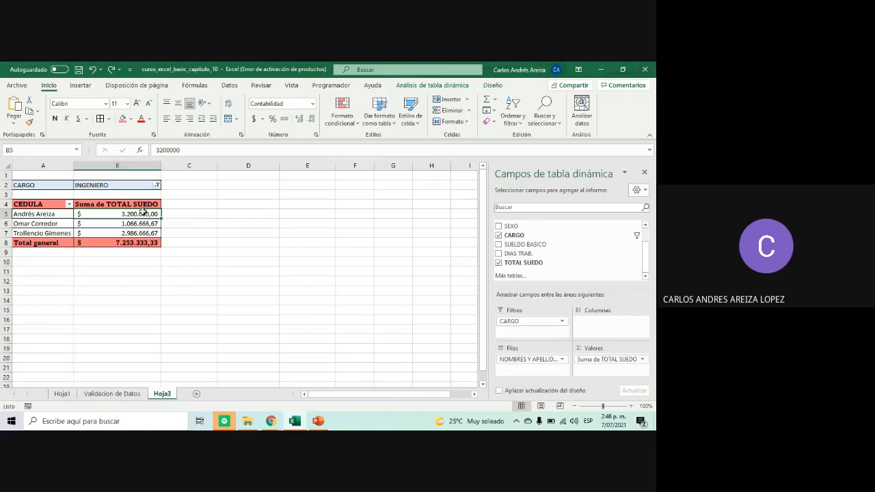
left_click(135, 235)
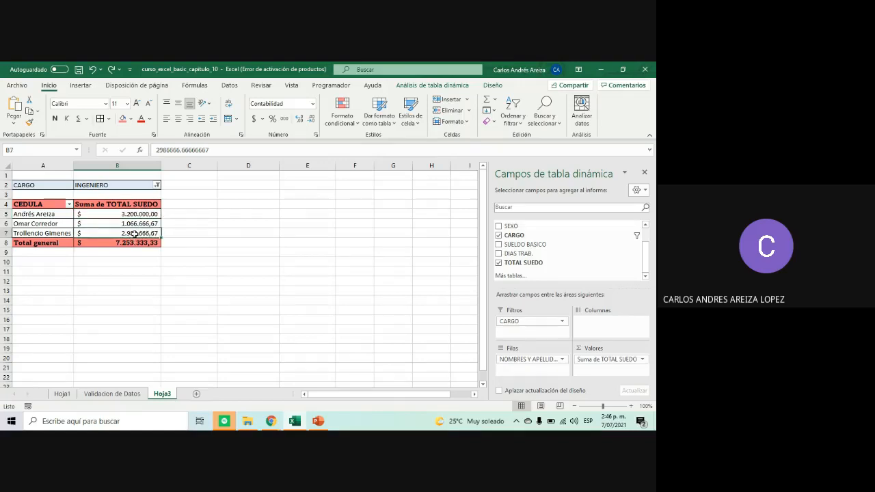
left_click(164, 237)
left_click(140, 235)
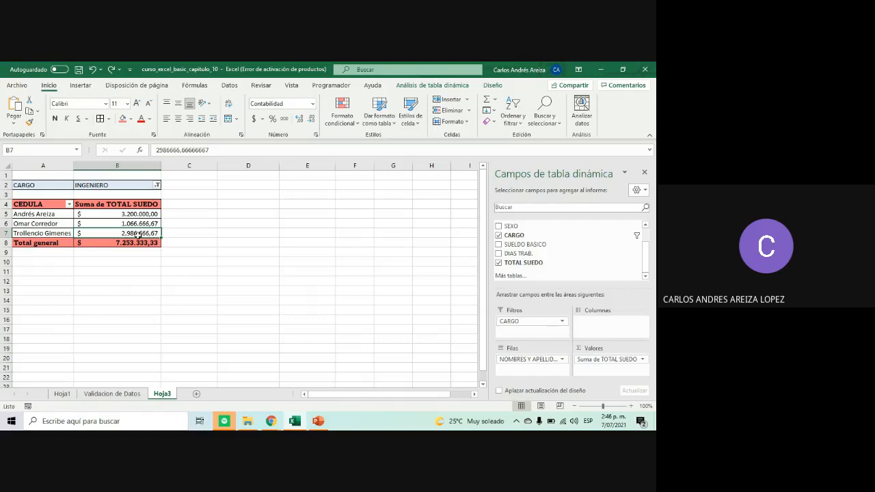
left_click(177, 234)
left_click(130, 235)
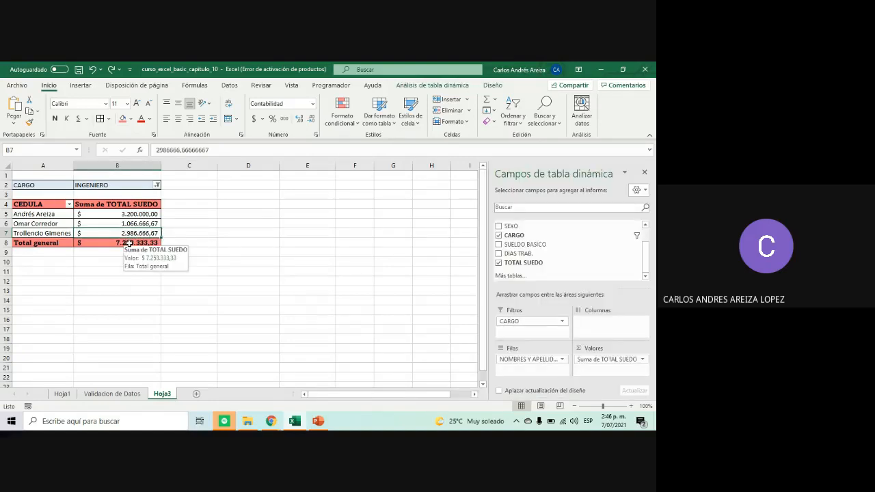
Check the filtered engineer records in Validacion de Datos against the pivot report on Hoja3
left_click(130, 395)
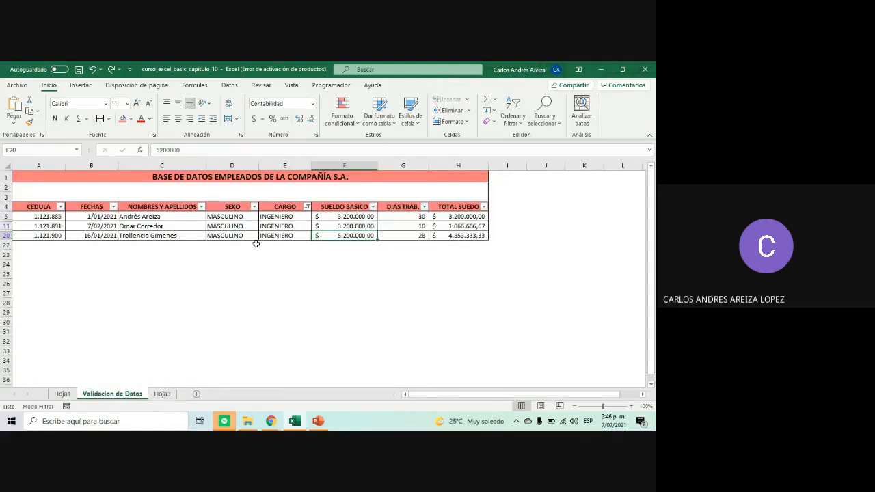
left_click(162, 394)
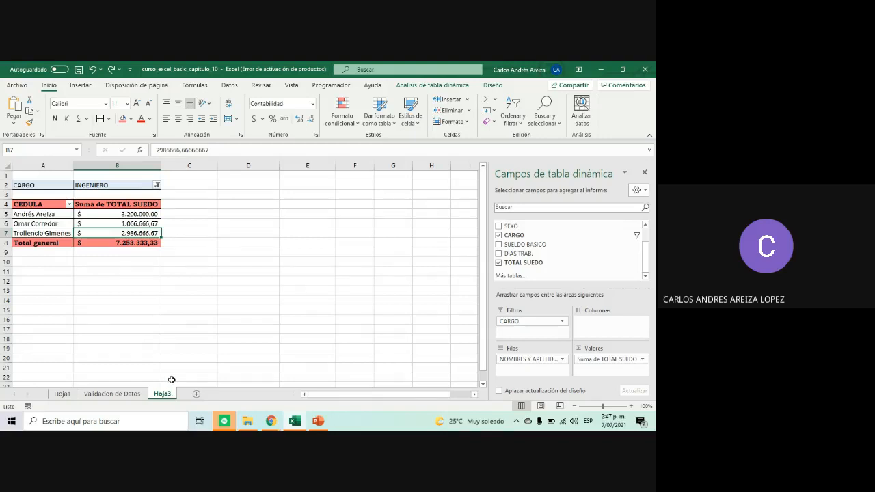
left_click(129, 397)
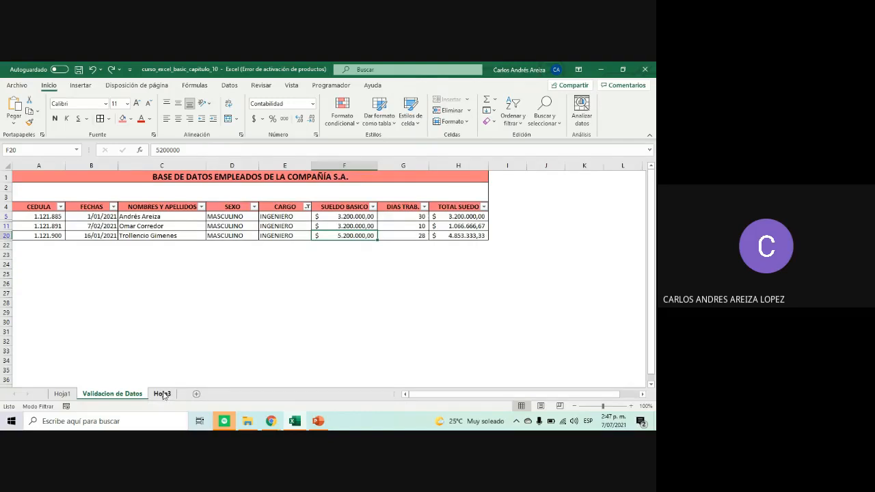
left_click(163, 394)
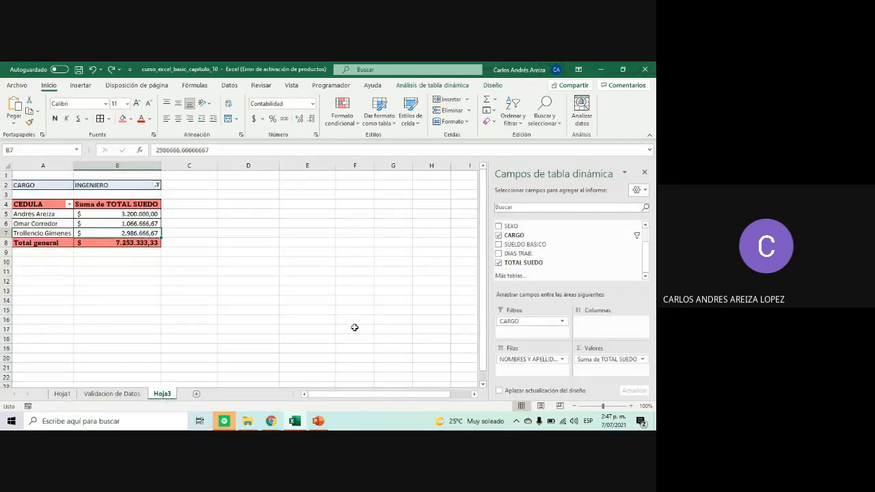
Switch to PowerPoint and highlight the exercise bullet about adding a female economist and reporting the economists' total salary
left_click(317, 422)
scroll(303, 293, "down", 1)
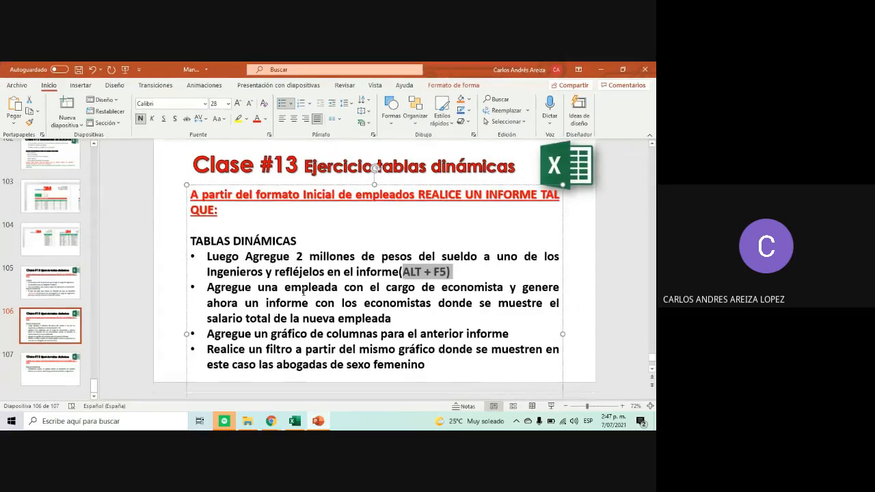
left_click_drag(208, 288, 420, 318)
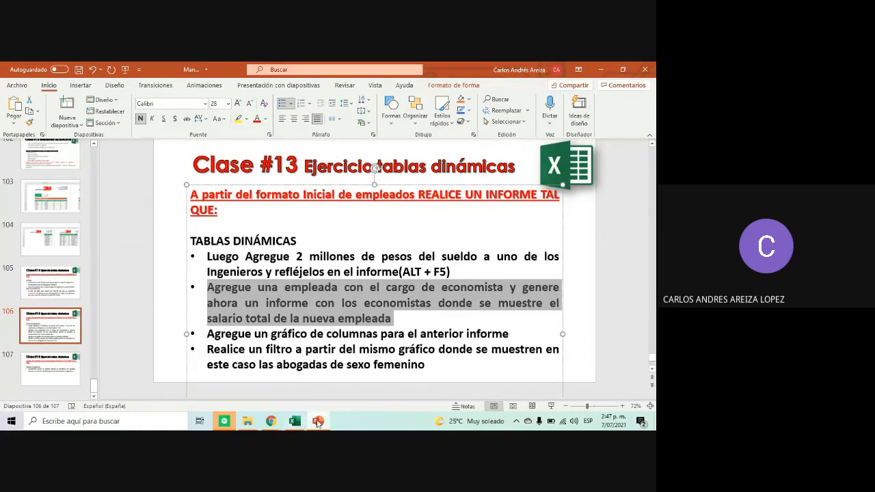
Switch back to Excel and remove the filter from the employee database in the Validacion de Datos sheet
left_click(294, 421)
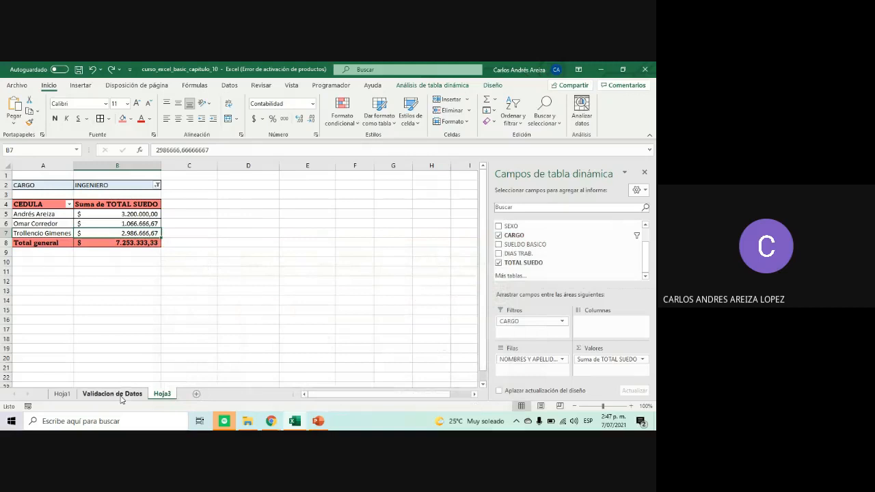
left_click(112, 394)
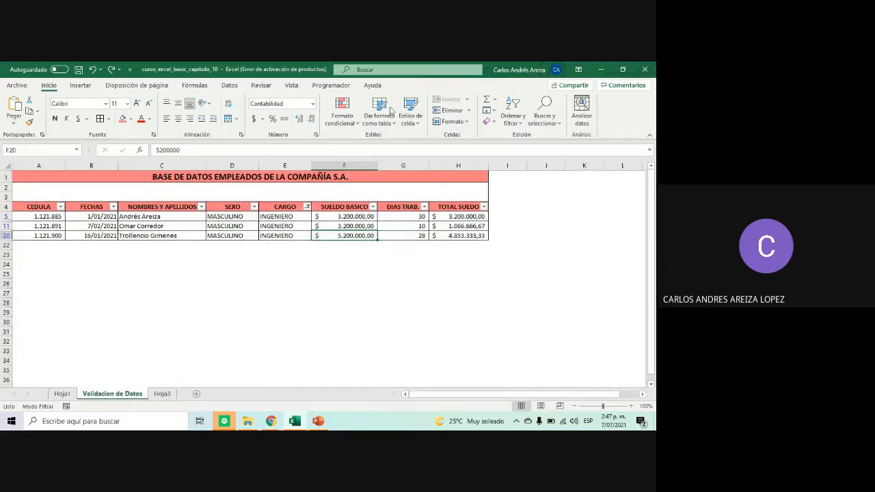
left_click(230, 86)
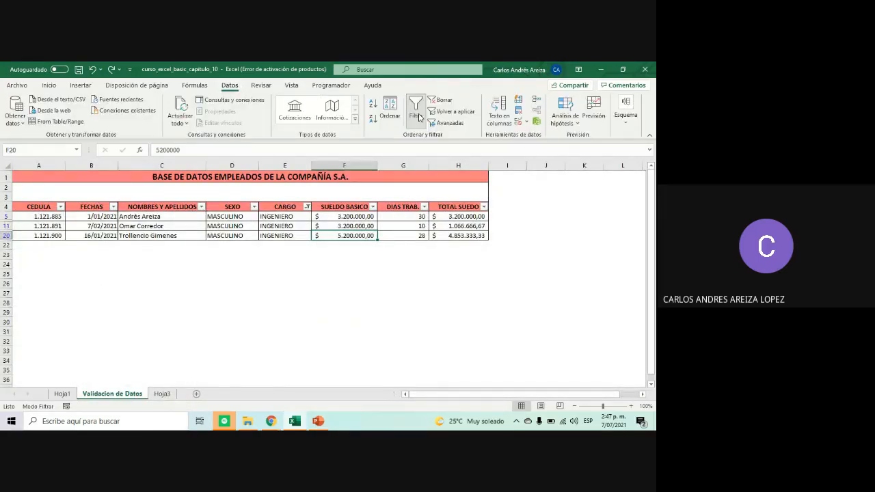
left_click(416, 110)
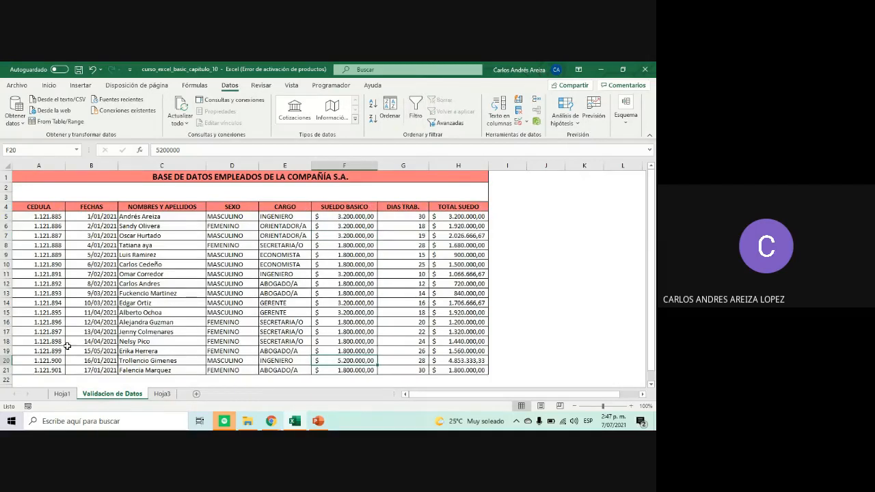
Autofill the last employee record, A21:H21, down into row 22 to add a new row to the database
scroll(63, 322, "down", 2)
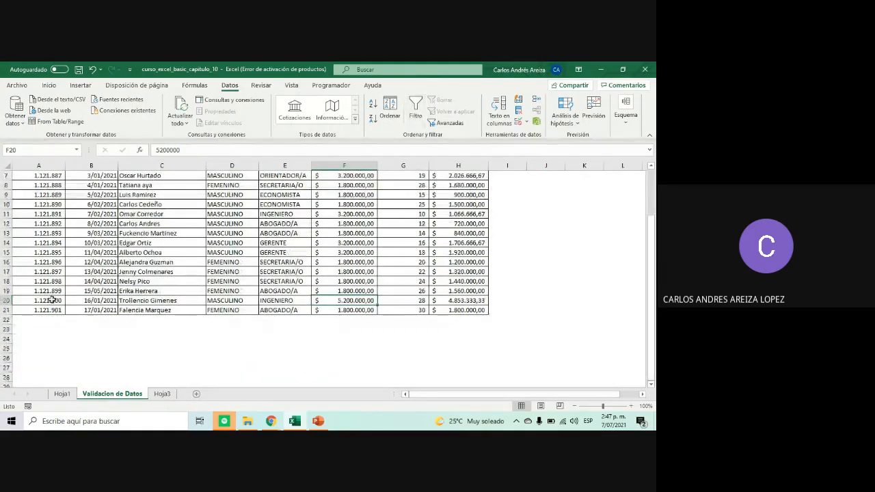
left_click_drag(57, 281, 59, 309)
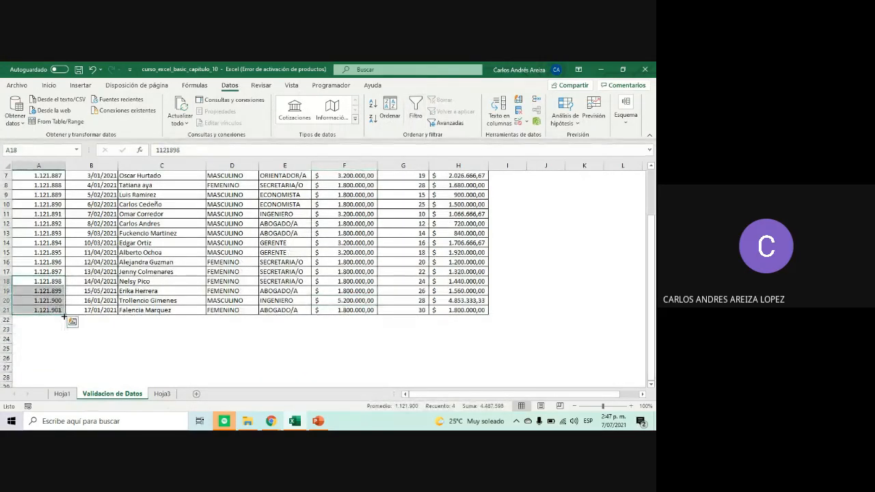
left_click(58, 311)
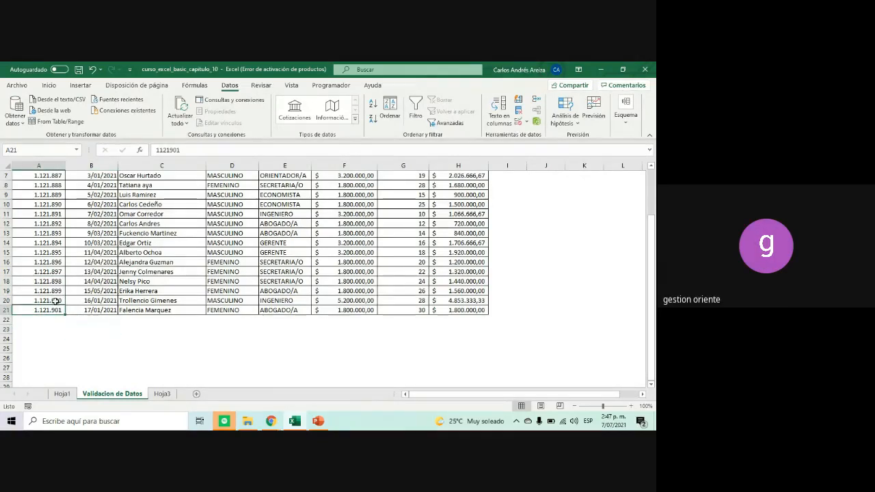
left_click_drag(50, 310, 446, 307)
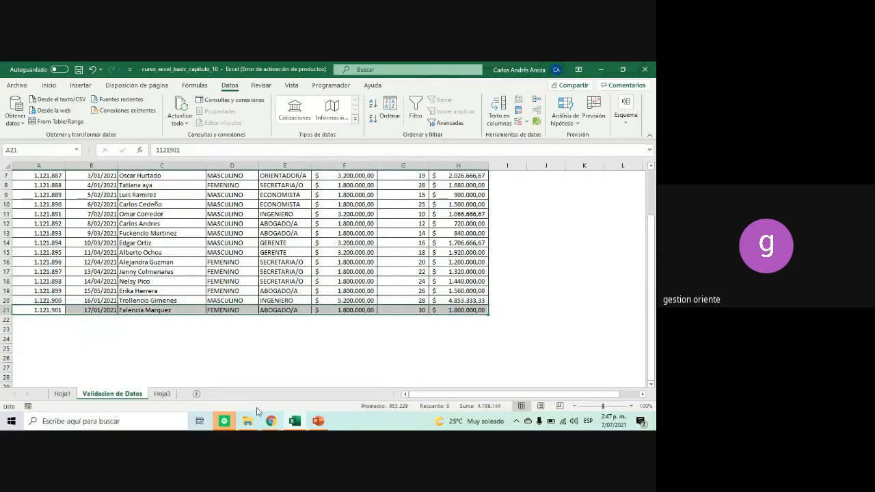
left_click_drag(489, 316, 489, 326)
left_click(306, 384)
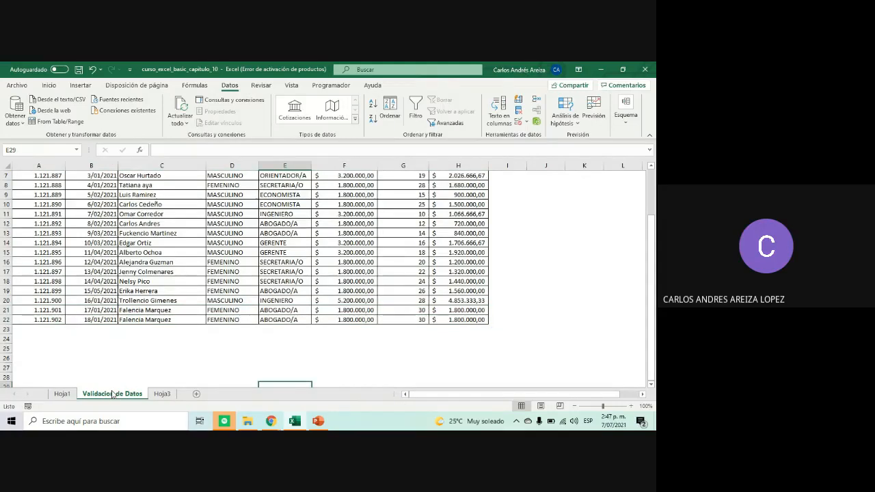
scroll(113, 397, "up", 2)
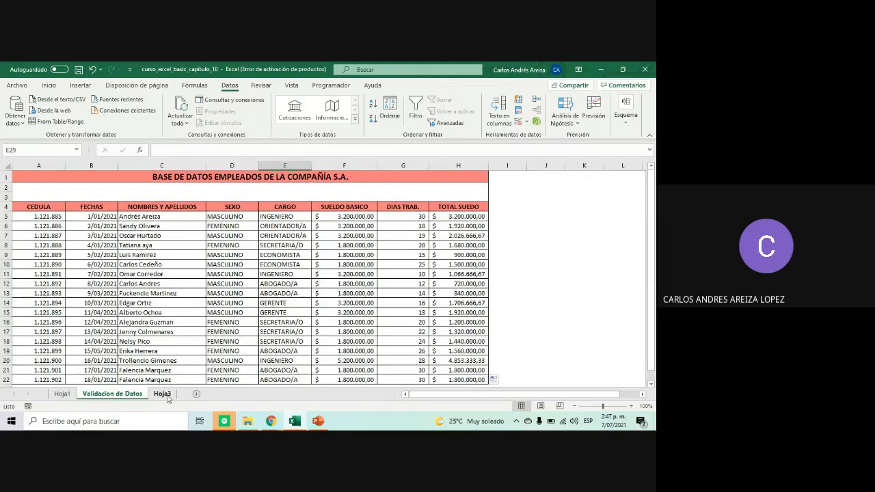
left_click(162, 395)
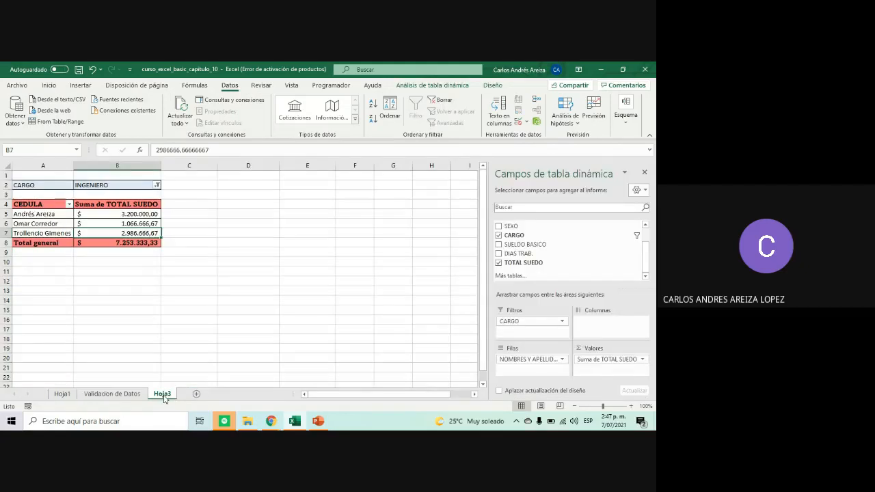
left_click(120, 394)
scroll(175, 360, "down", 2)
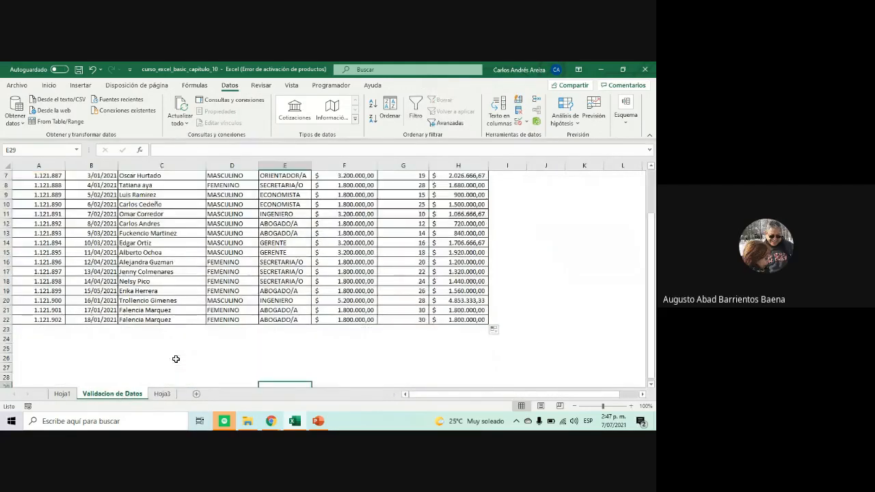
scroll(159, 365, "up", 2)
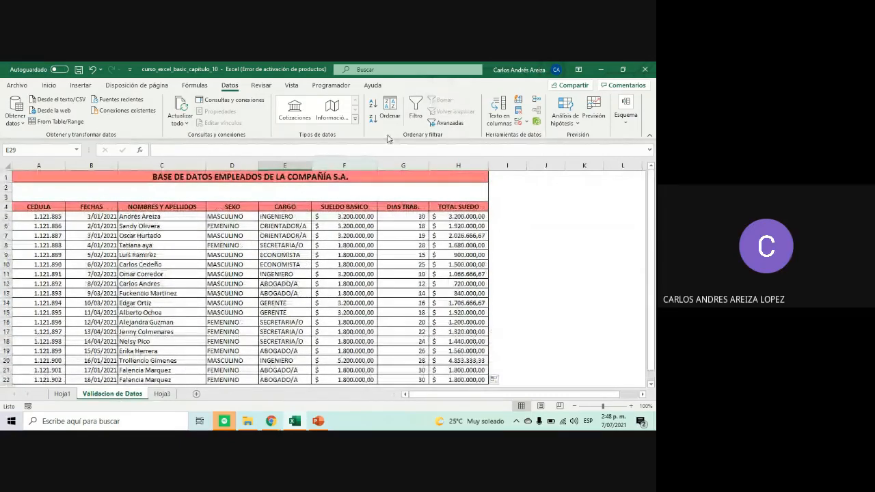
Turn on filtering for the employee database headers in Validacion de Datos, with a cell inside the table selected
left_click(416, 109)
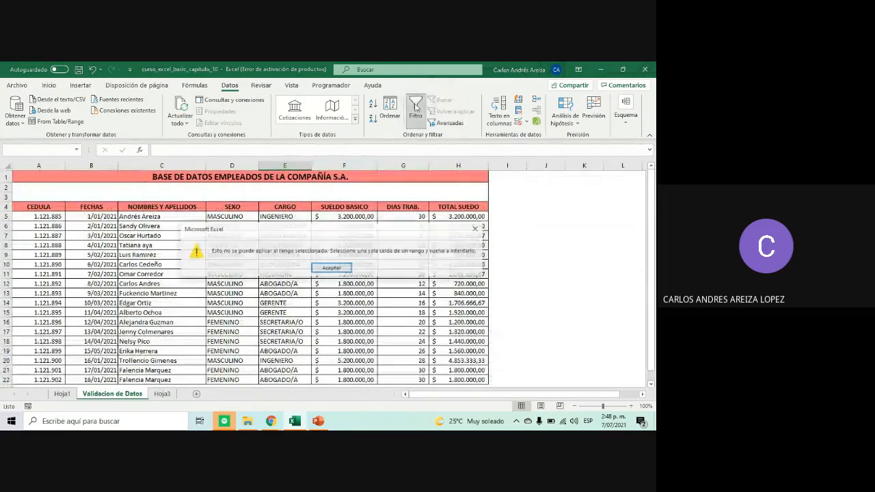
left_click(331, 268)
left_click(231, 254)
left_click(348, 254)
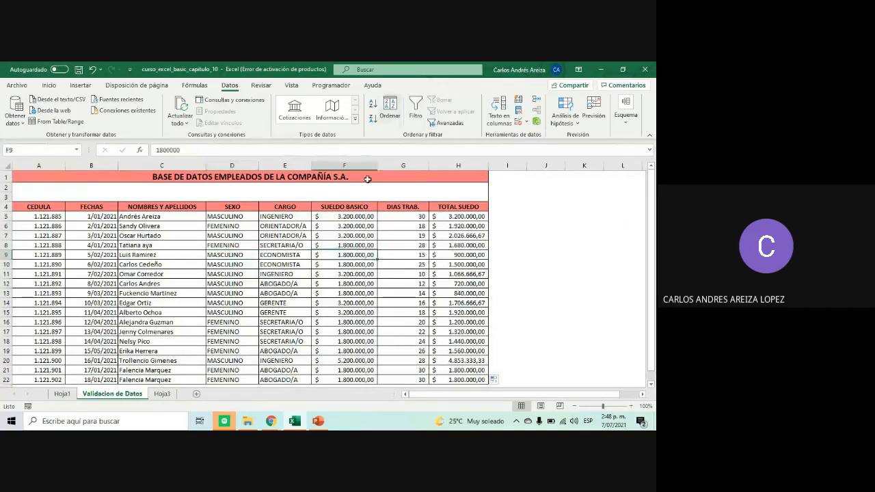
left_click(416, 110)
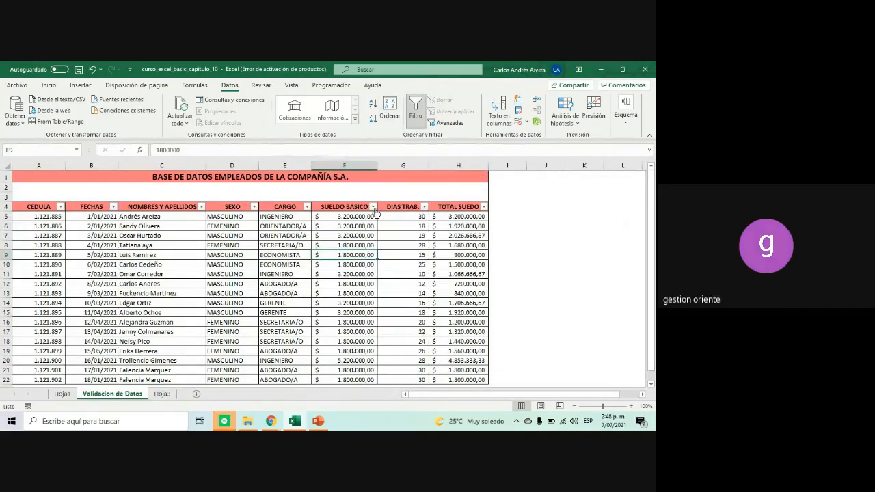
Filter the CARGO column of the employee database to ECONOMISTA only
left_click(307, 206)
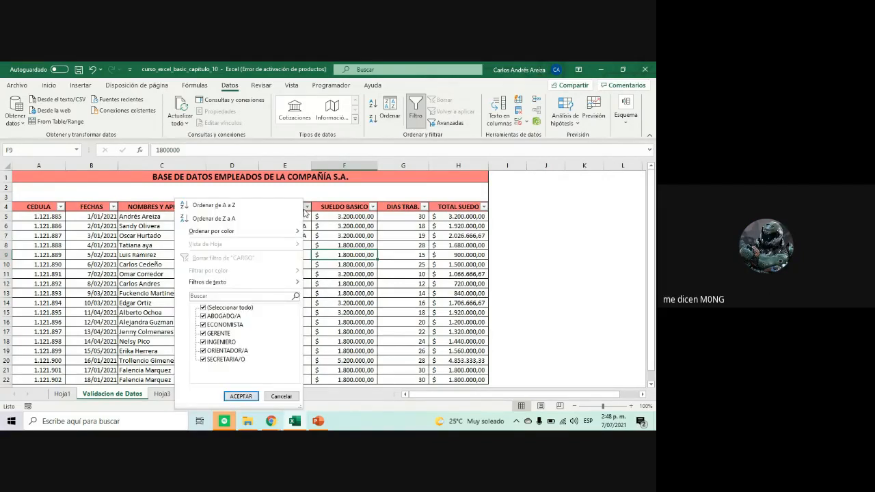
left_click(203, 308)
left_click(202, 308)
left_click(203, 325)
left_click(240, 397)
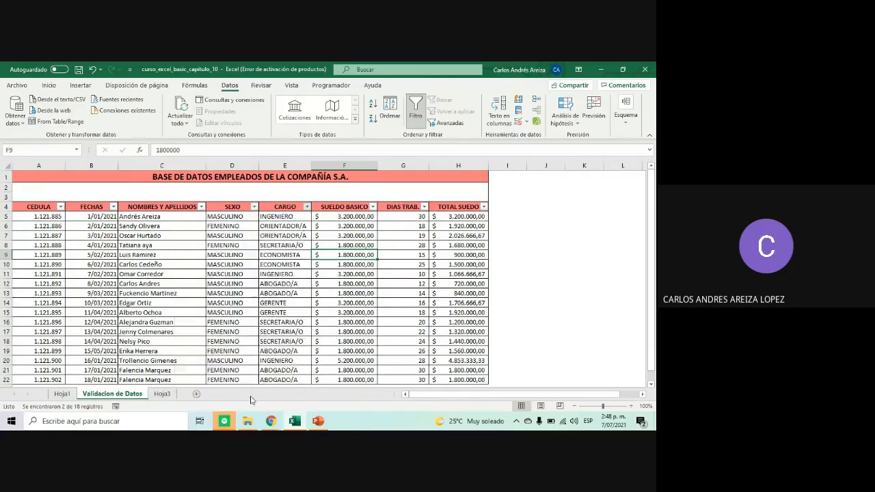
Reselect all job titles in the CARGO filter so every employee record is listed
left_click(307, 208)
left_click(203, 308)
left_click(240, 396)
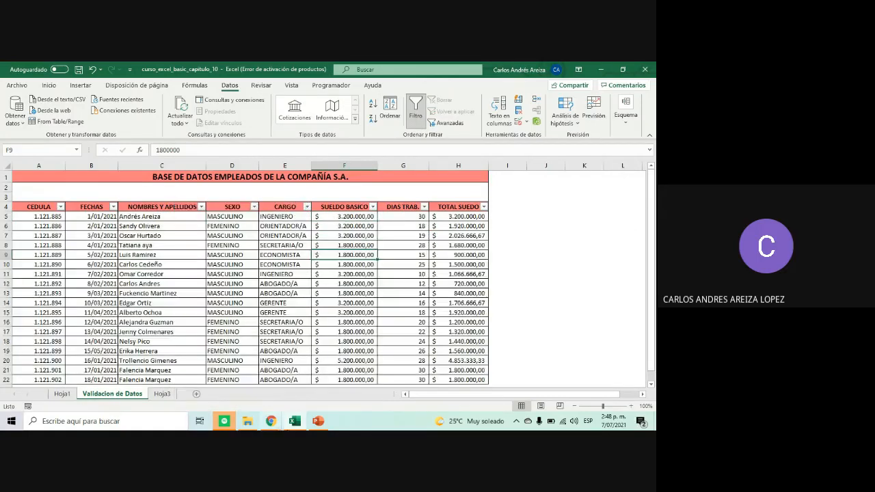
Replace the copied name in C22 with the new female employee's full name
scroll(364, 322, "down", 2)
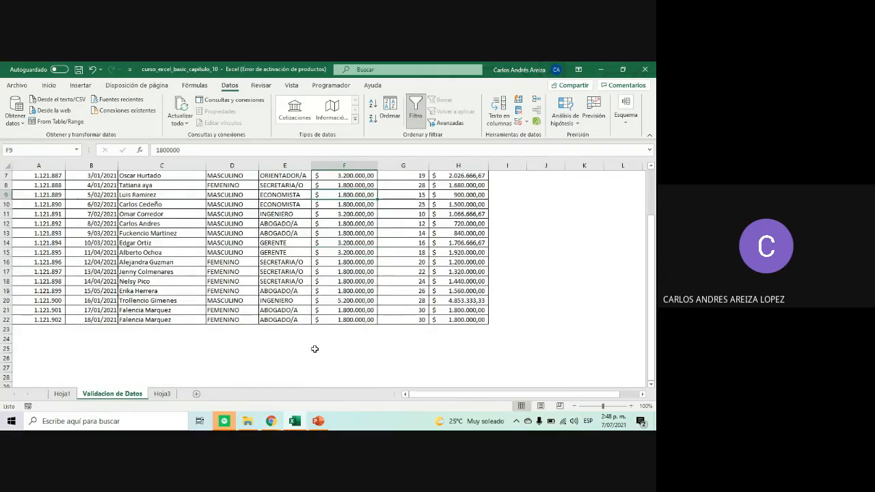
double_click(142, 320)
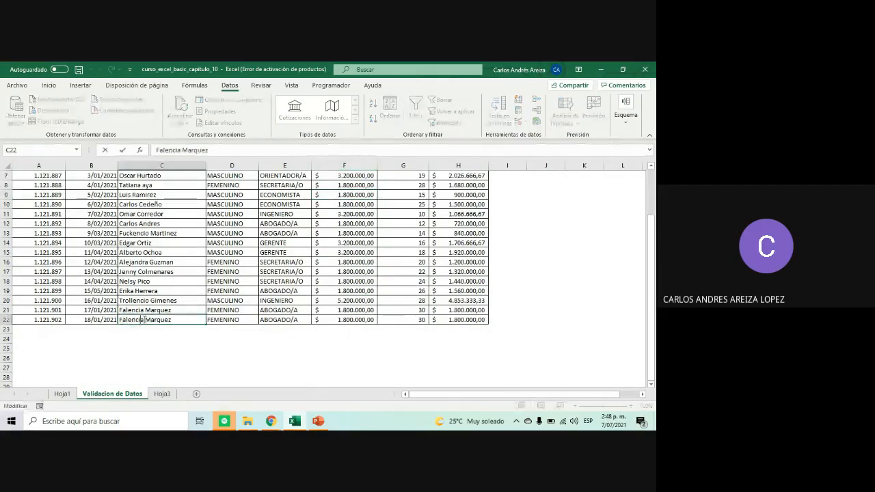
left_click_drag(145, 320, 108, 320)
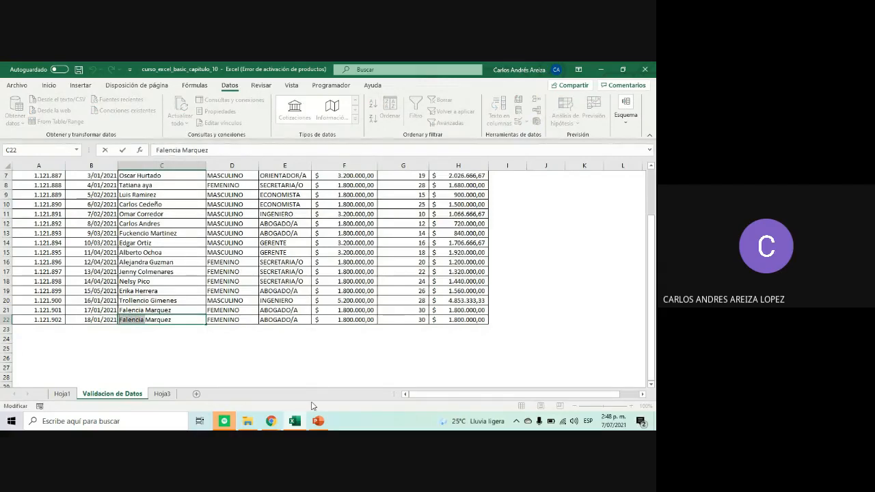
type("el")
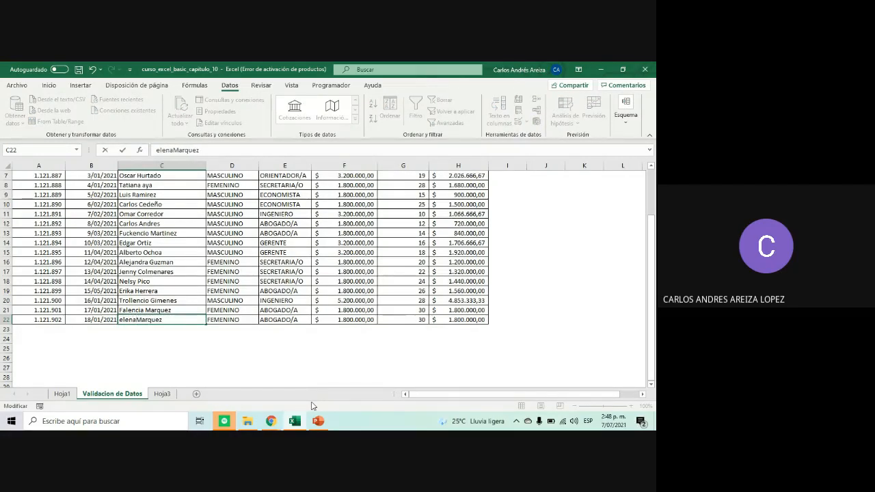
key("BackSpace")
key("BackSpace")
type("Elena")
double_click(164, 320)
left_click(163, 322)
key("BackSpace")
type("esa")
Change the last digit of the CEDULA in A22 to give the new employee her own ID number
double_click(60, 320)
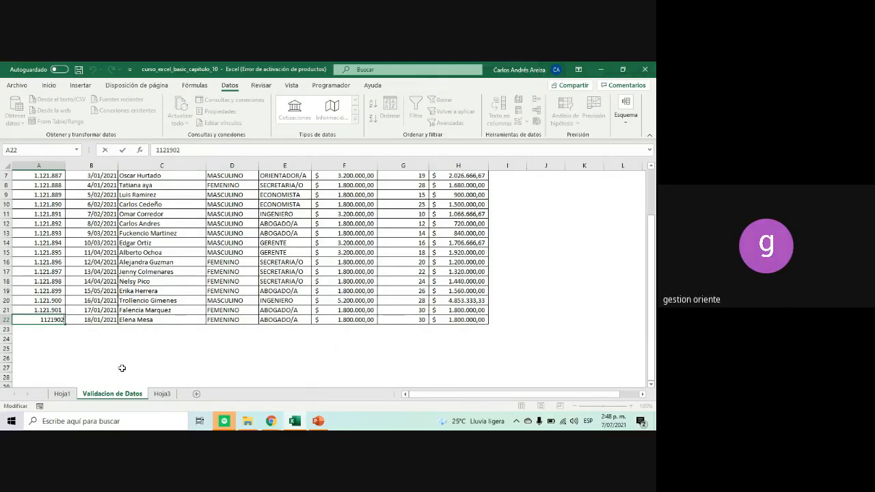
key("BackSpace")
type("3")
left_click(166, 349)
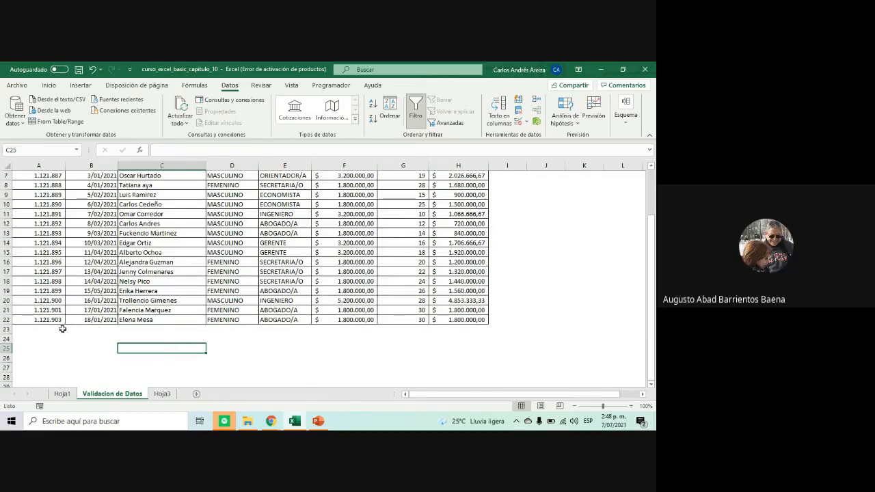
Set the CARGO report filter of the pivot table on Hoja3 to (Todas)
left_click(162, 394)
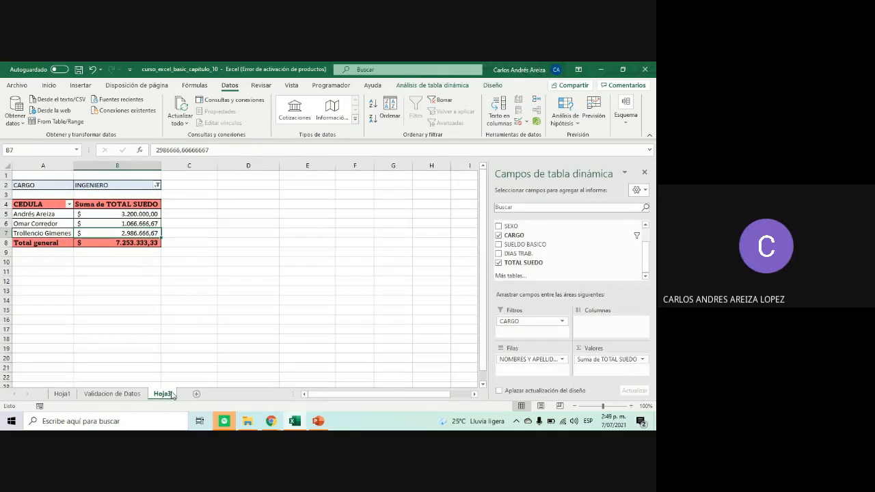
left_click(157, 185)
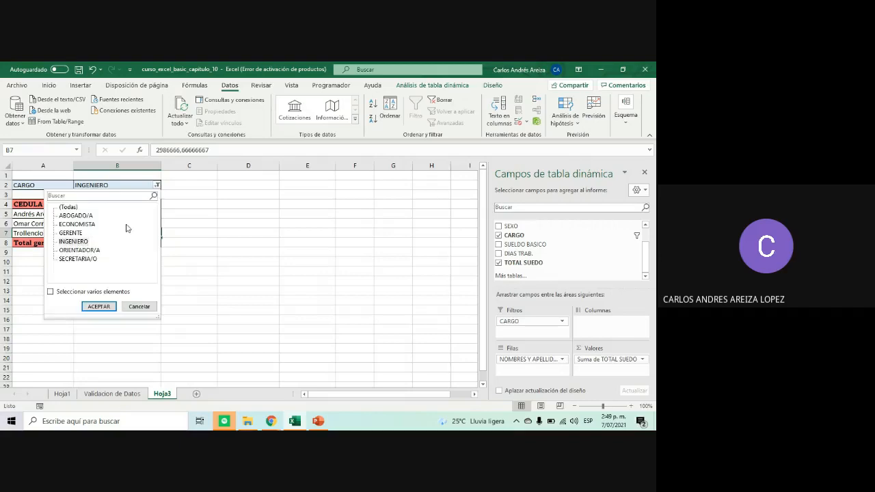
left_click(75, 210)
left_click(99, 306)
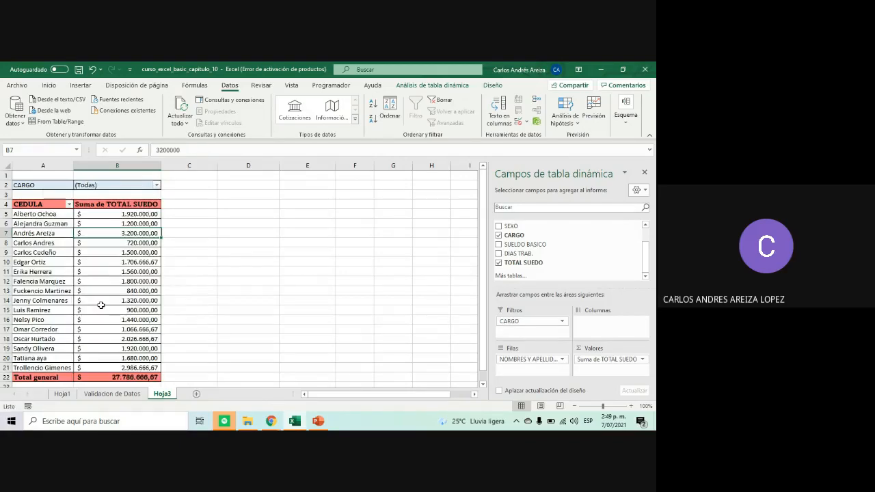
Review the employee names in column A of the pivot report, checking whether the new employee is included
left_click_drag(50, 215, 48, 368)
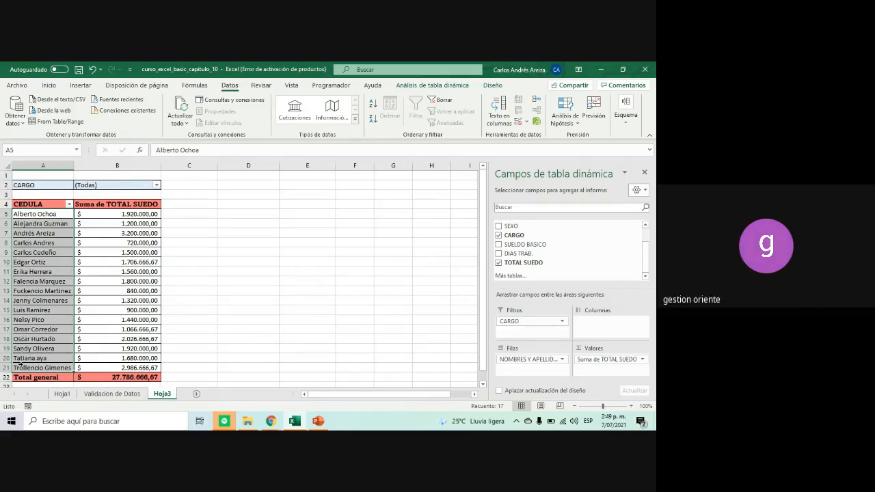
left_click(163, 329)
left_click(233, 320)
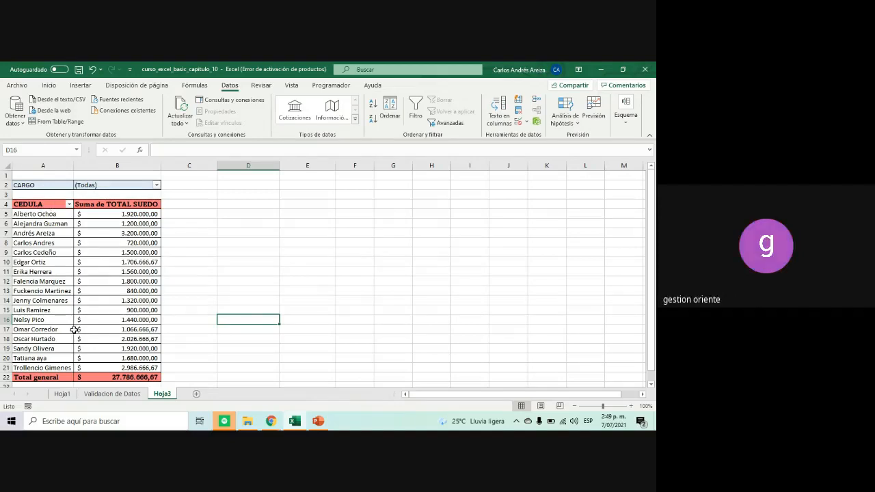
left_click(41, 166)
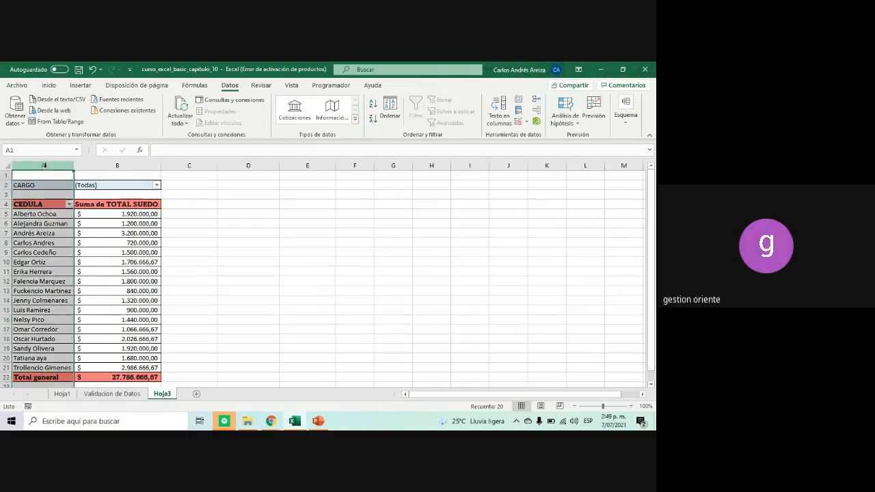
left_click(85, 232)
left_click_drag(42, 176, 51, 367)
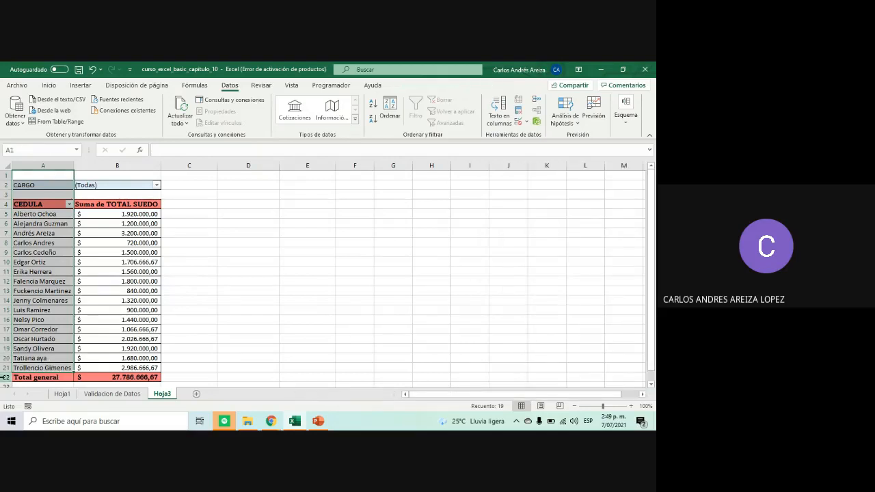
left_click(233, 328)
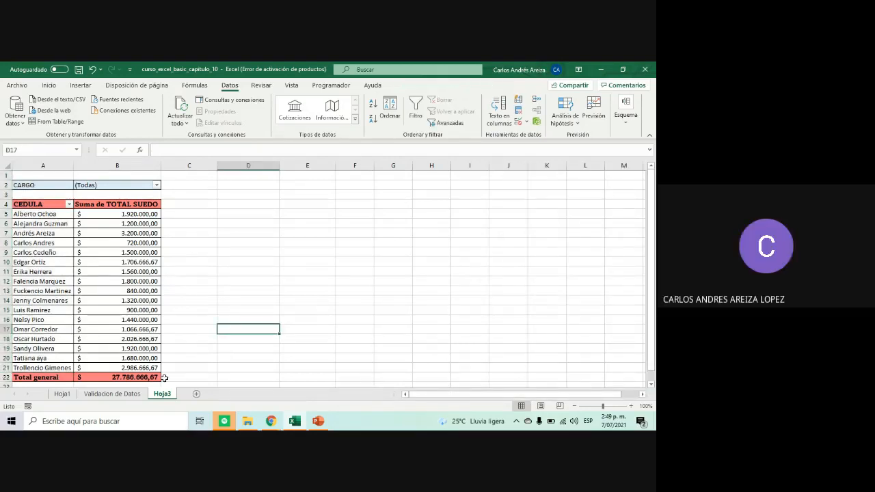
Compare the CEDULA entries in Validacion de Datos with the pivot report, including the new record in row 22
left_click(112, 394)
scroll(48, 323, "up", 2)
left_click_drag(41, 214, 41, 339)
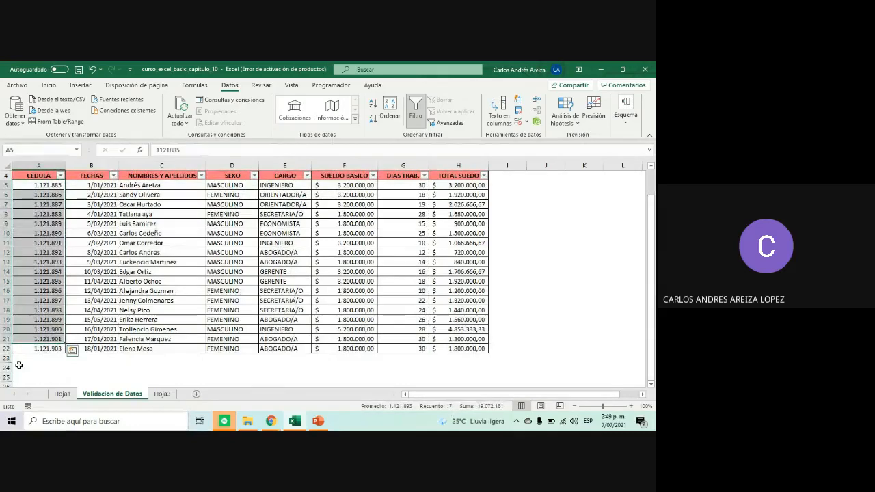
left_click(34, 350)
left_click(186, 375)
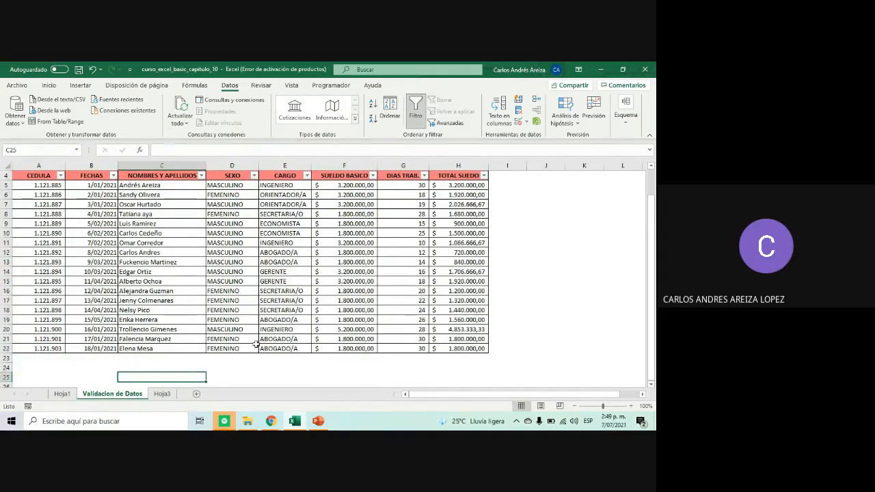
left_click(7, 349)
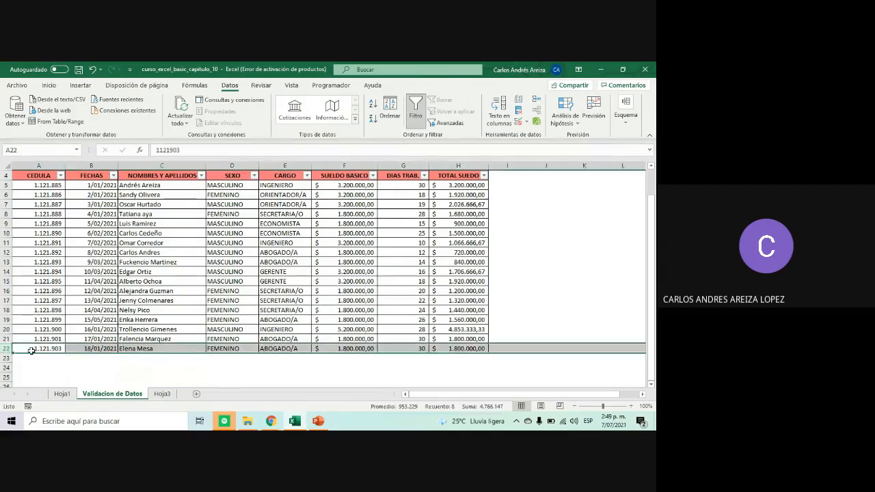
Set the new employee's CARGO in E22 to ECONOMISTA
left_click(281, 348)
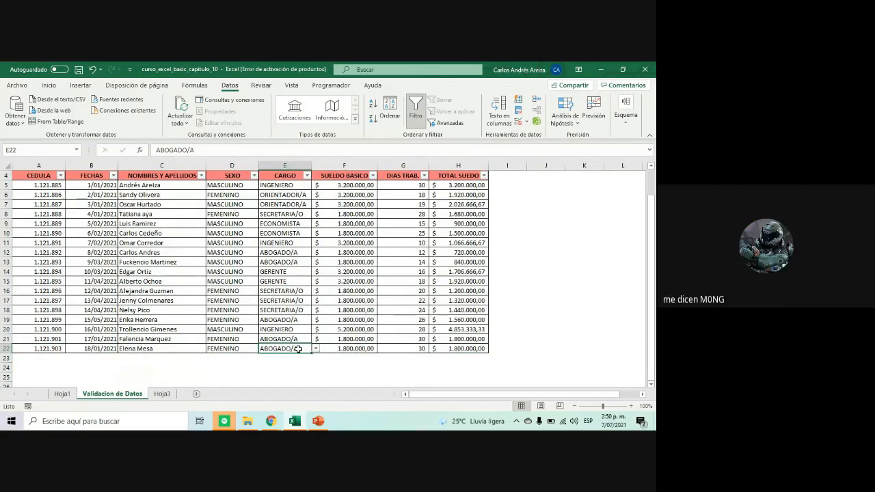
type("e")
key("BackSpace")
key("BackSpace")
type("ECONOMISTA")
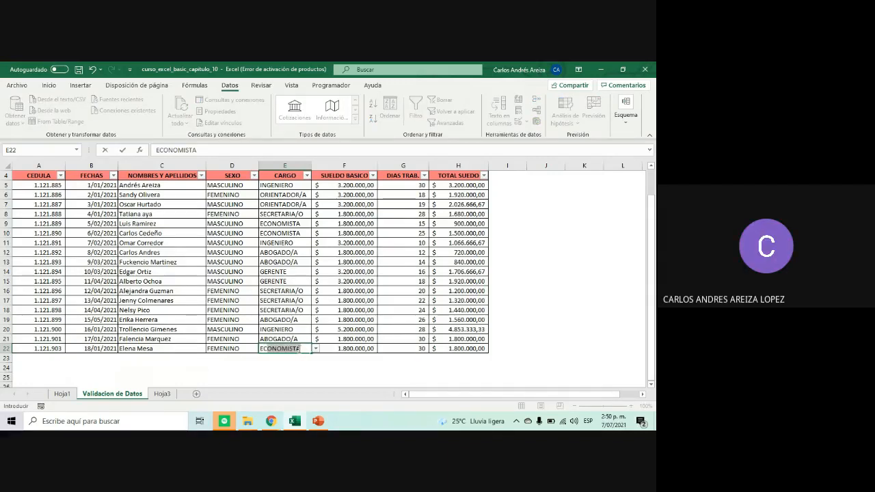
key("Return")
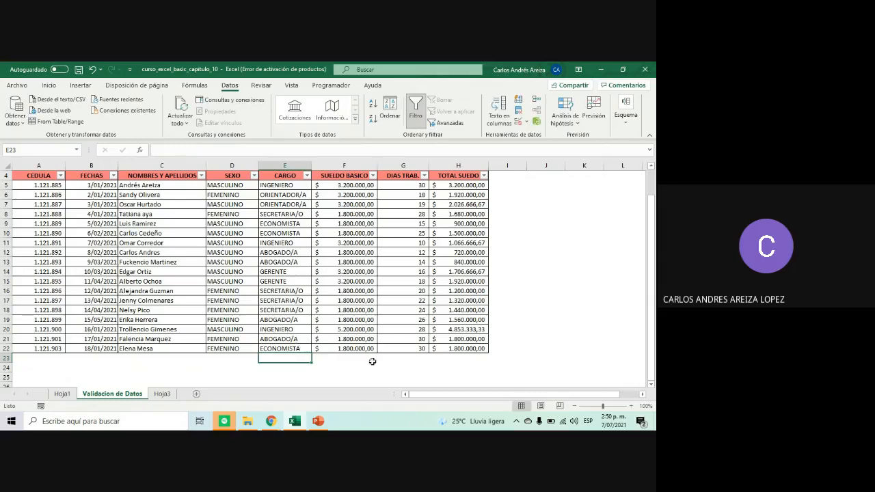
Check the new economist's base salary against another economist's and set her DIAS TRAB. in G22 to 25
left_click(354, 233)
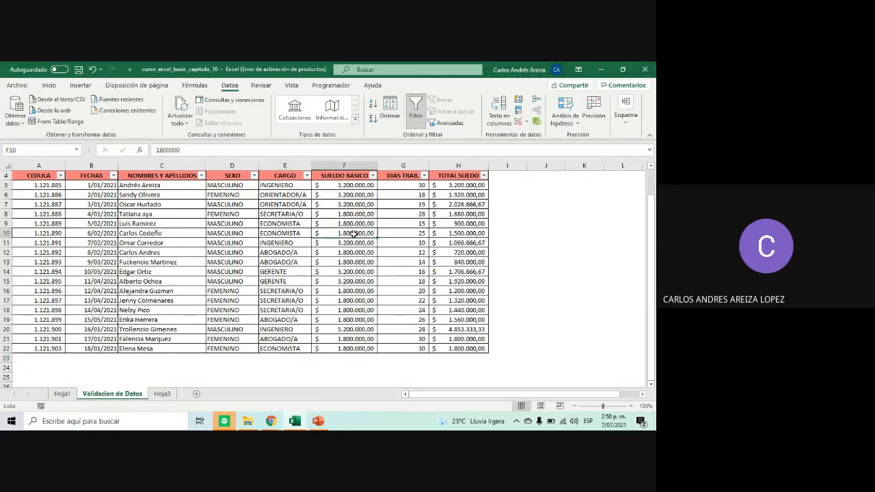
left_click(359, 351)
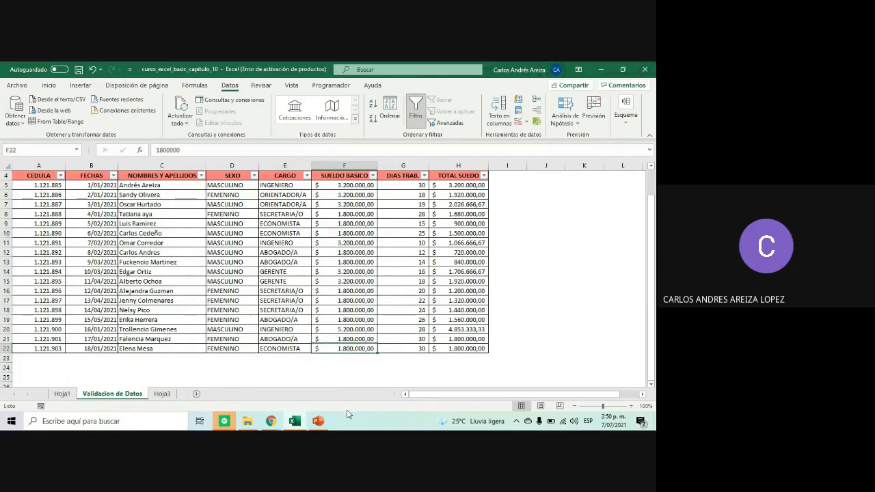
left_click(424, 349)
double_click(424, 349)
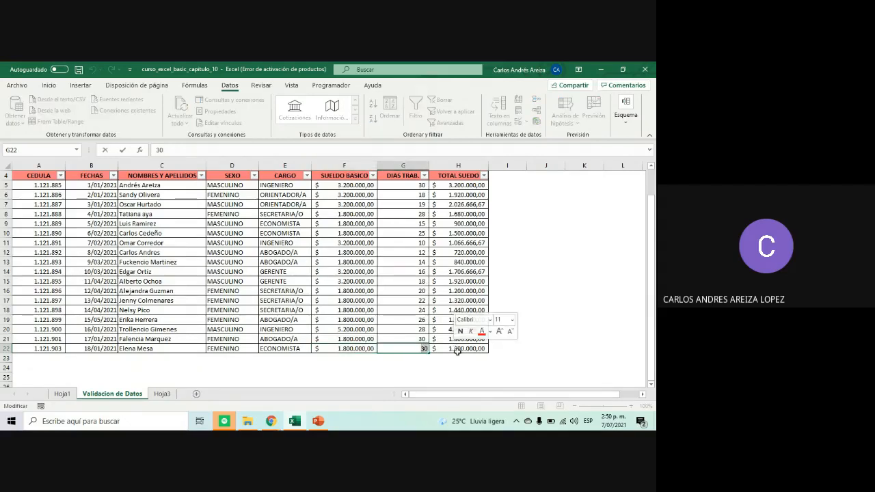
type("25")
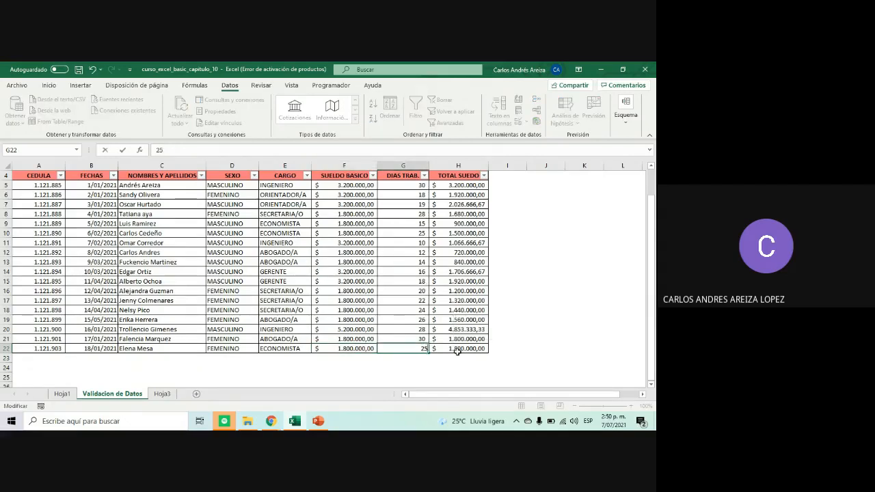
key("Return")
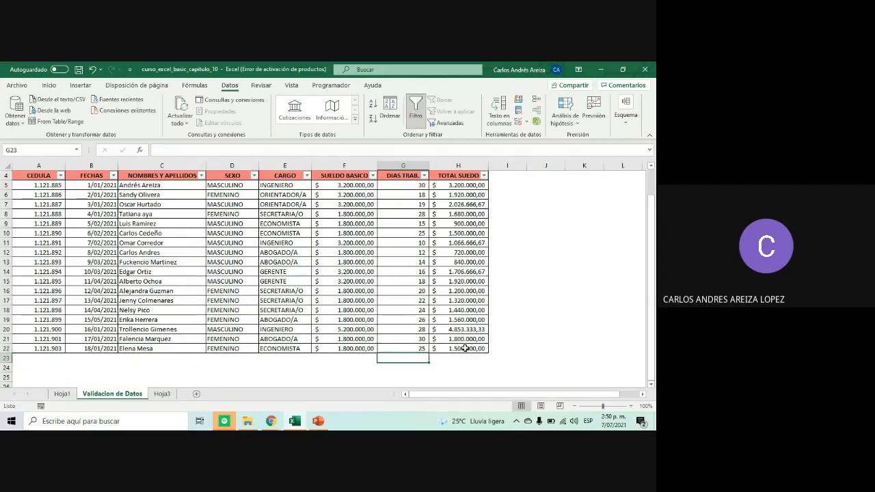
Refresh the pivot table on Hoja3 from the updated employee database
left_click(491, 347)
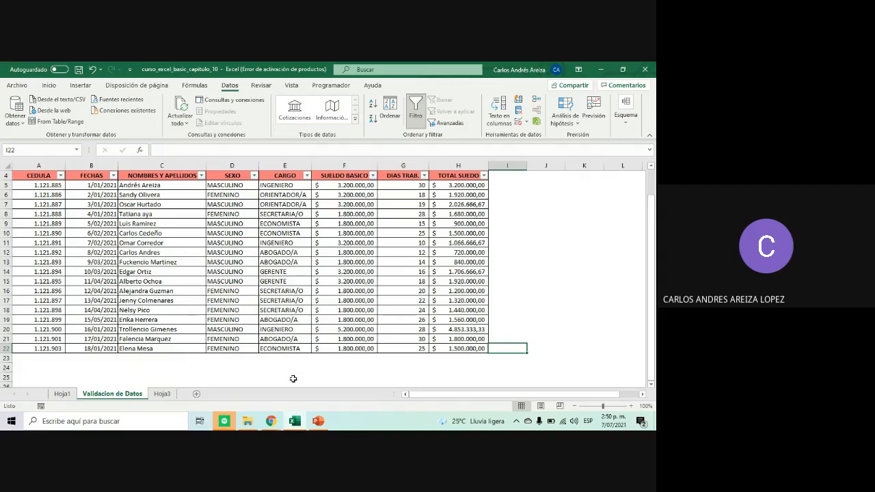
scroll(162, 396, "up", 1)
left_click(164, 395)
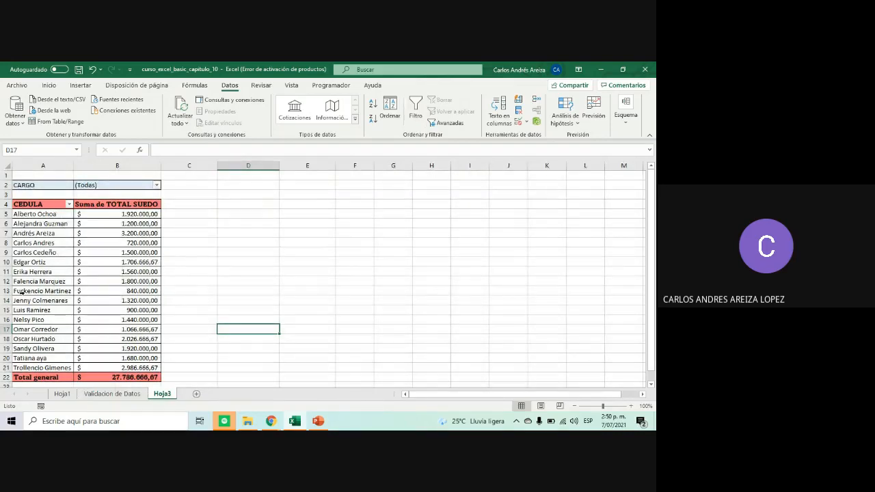
left_click(109, 394)
left_click(162, 394)
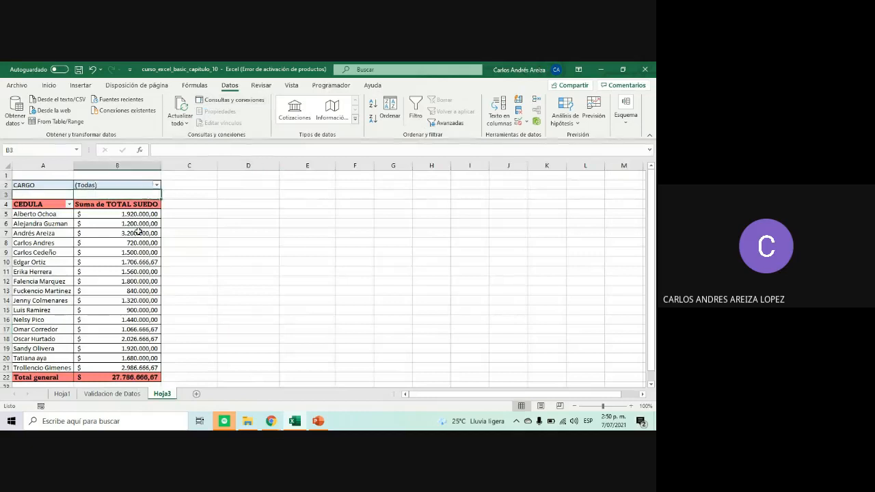
left_click(117, 233)
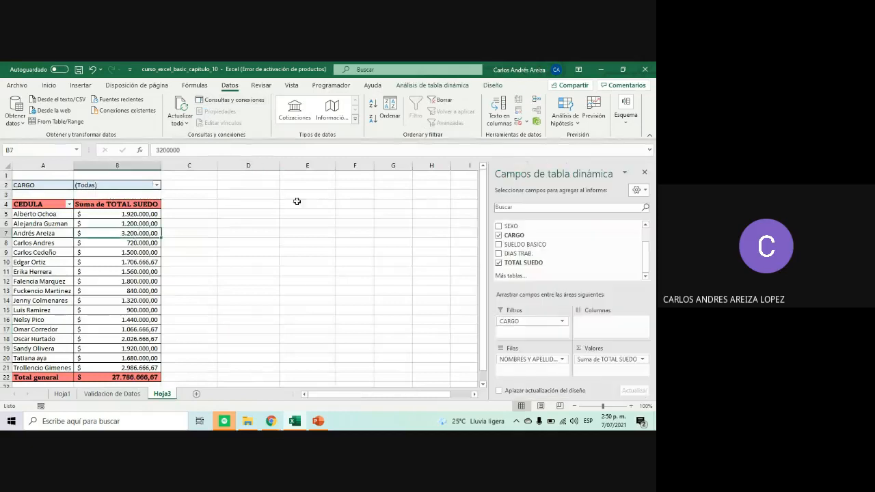
left_click(448, 87)
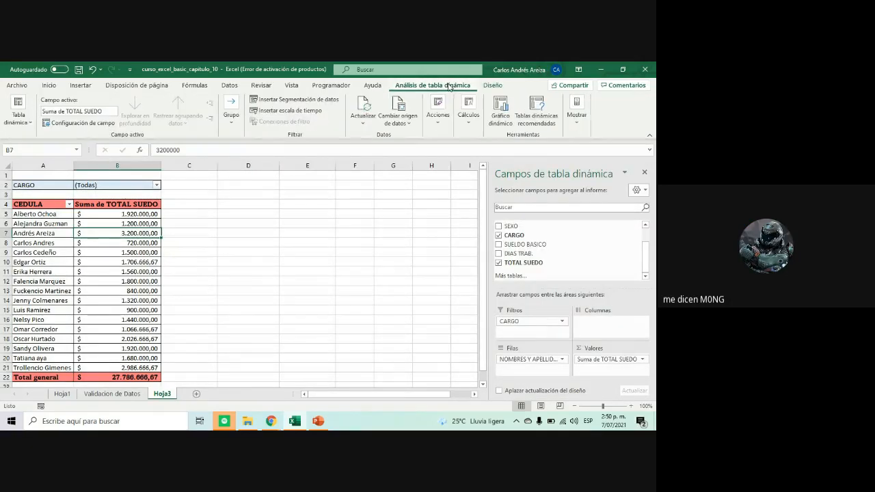
left_click(365, 111)
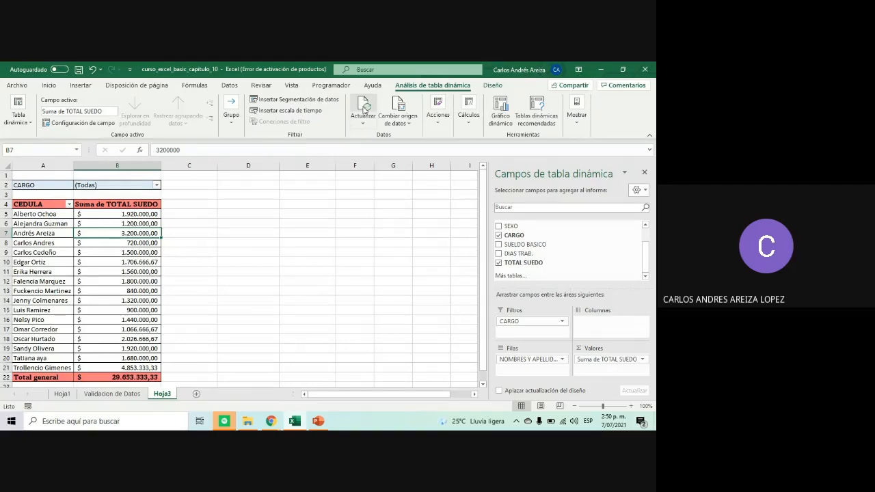
Filter the pivot report by CARGO to show only ECONOMISTA
mouse_move(137, 369)
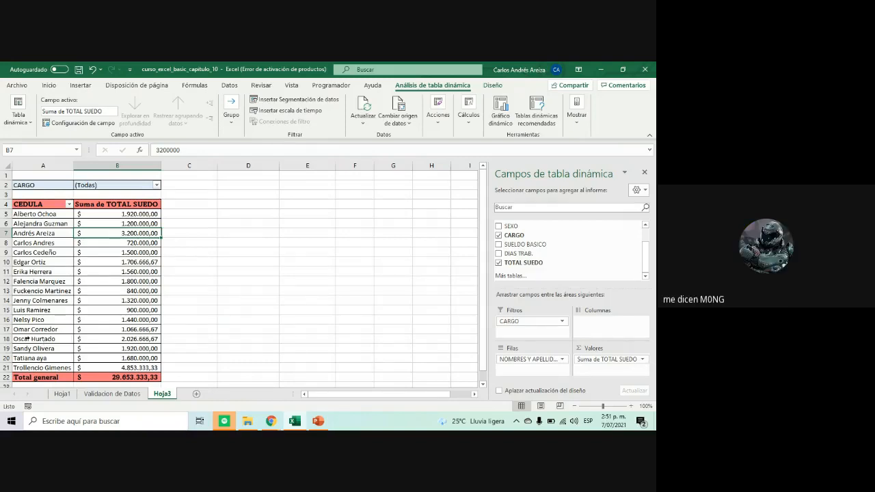
left_click(274, 318)
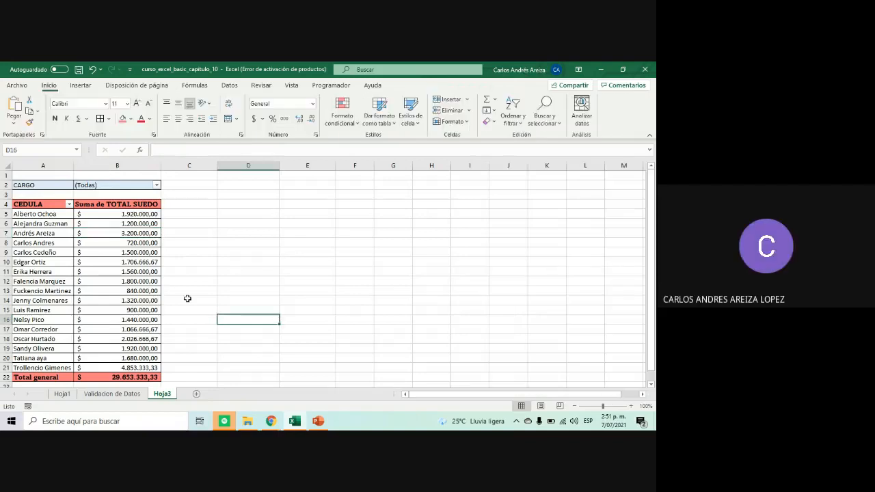
left_click(156, 185)
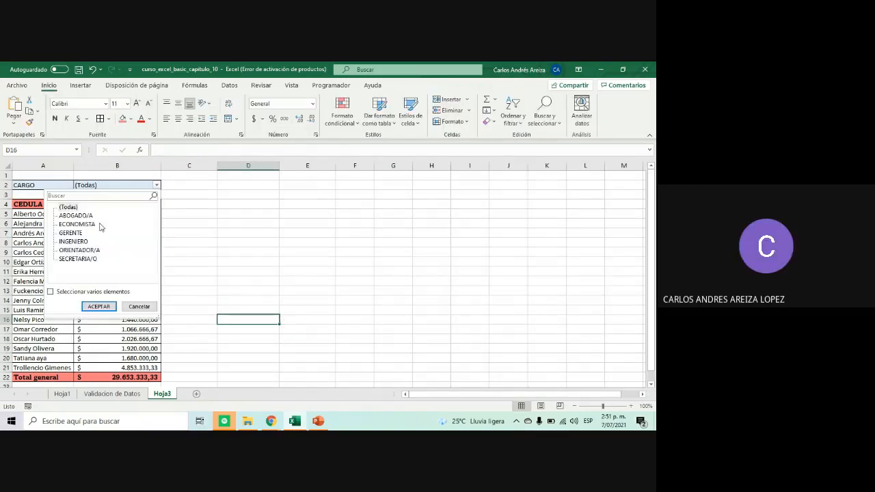
left_click(74, 224)
left_click(98, 306)
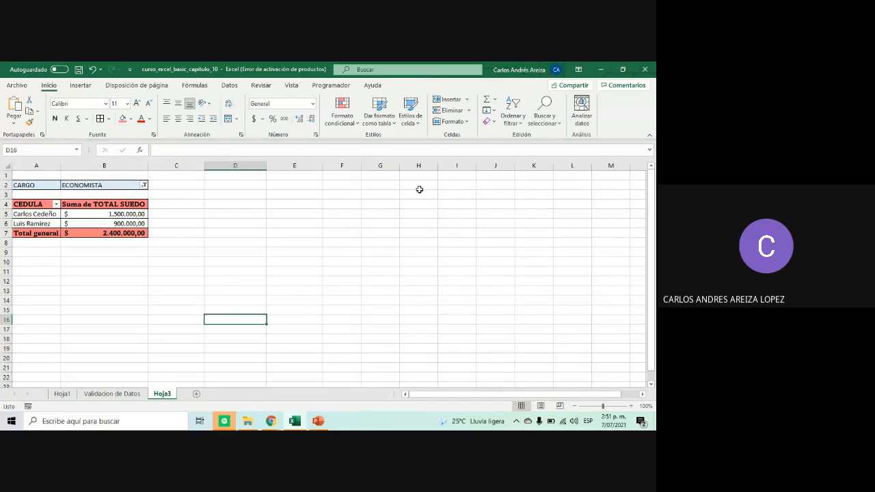
Compare the economists listed in the filtered pivot report with the records in Validacion de Datos
left_click(103, 214)
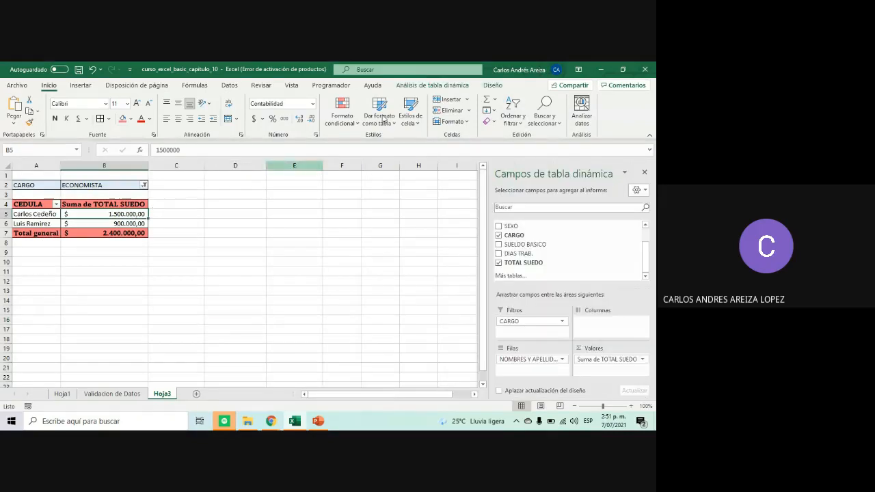
left_click(461, 85)
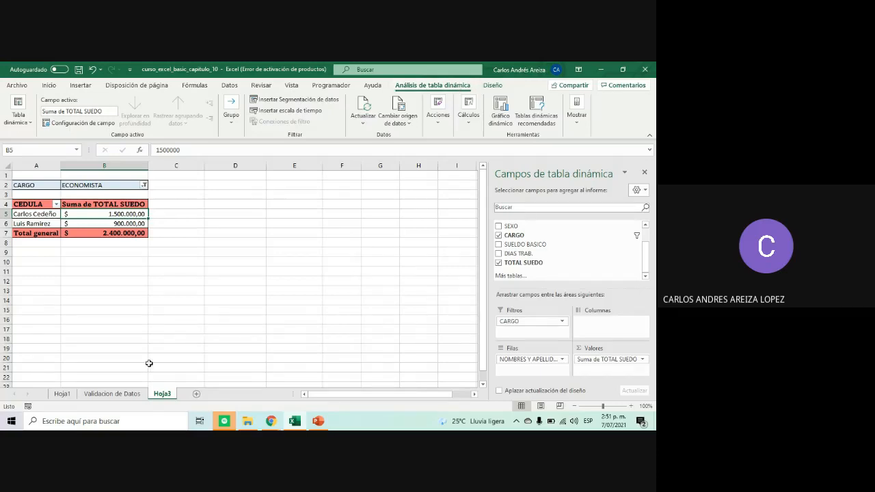
left_click(121, 394)
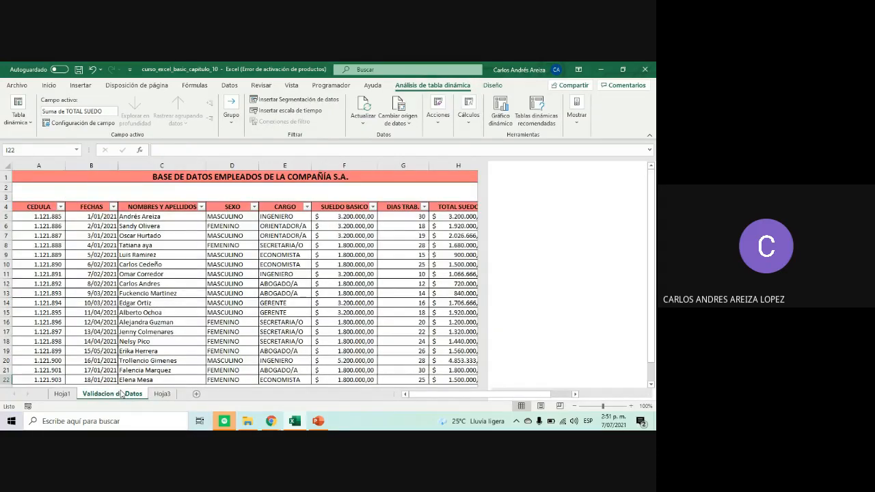
left_click(162, 394)
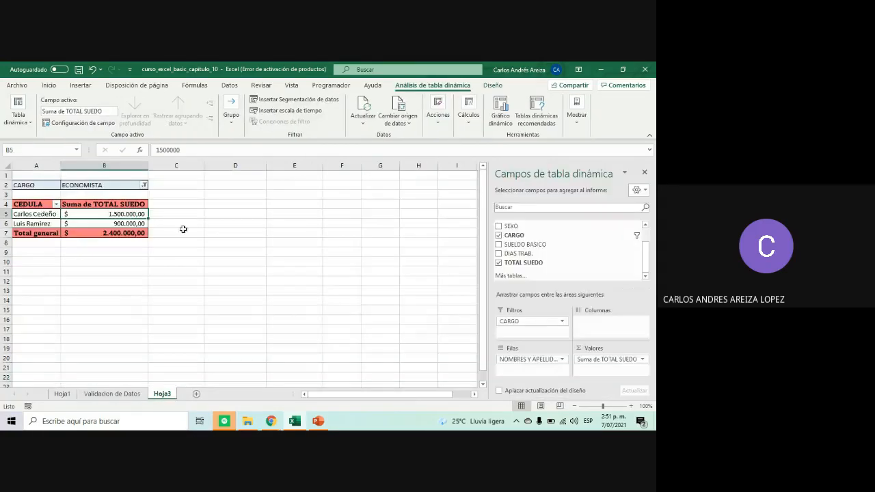
left_click(126, 395)
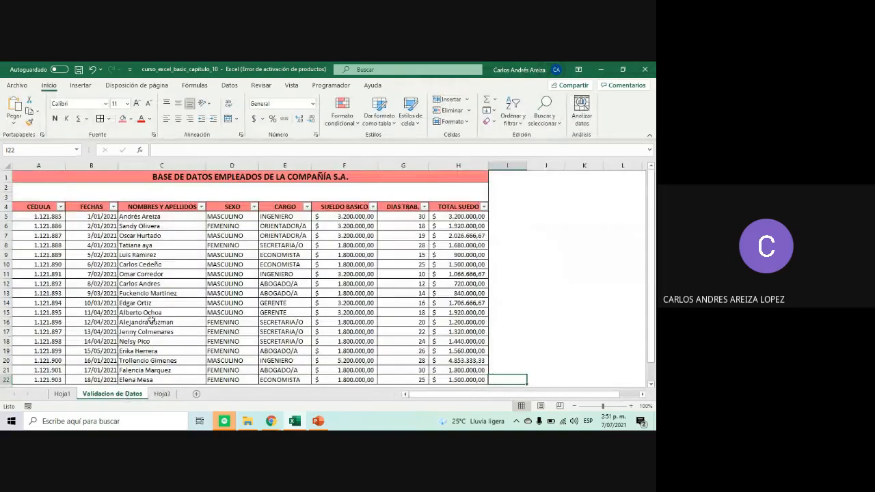
scroll(151, 321, "down", 1)
scroll(151, 320, "up", 1)
scroll(151, 319, "up", 1)
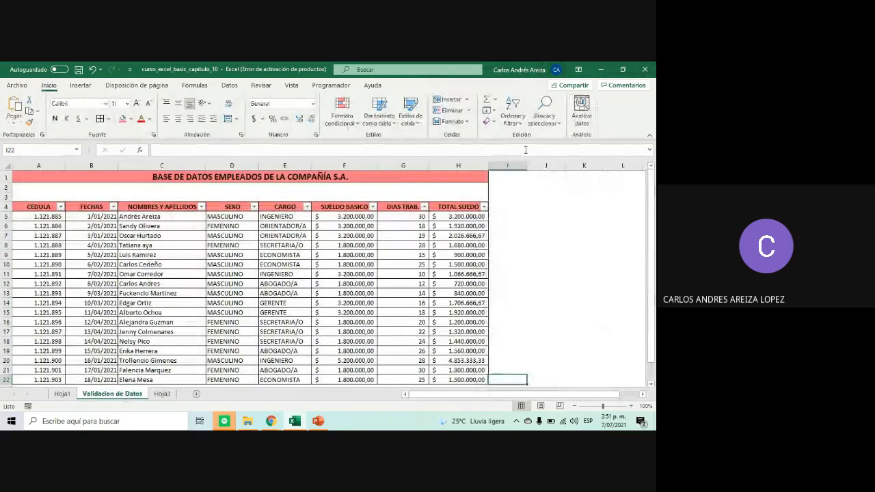
left_click(162, 395)
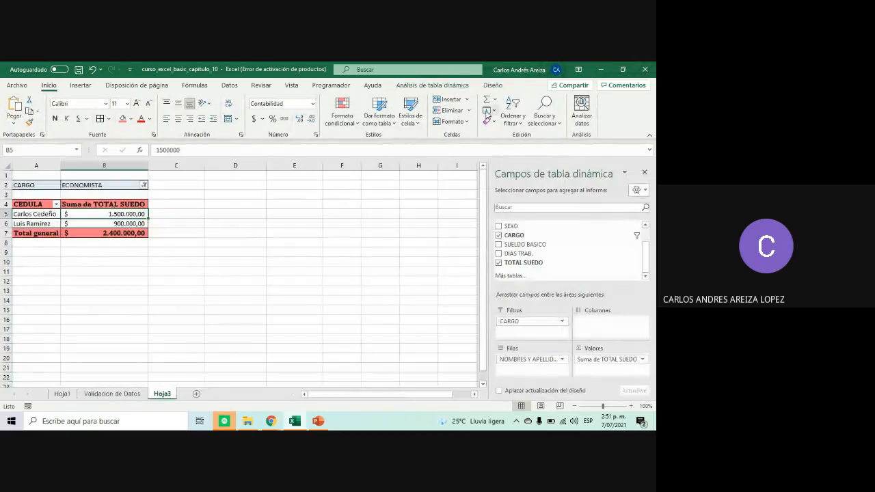
left_click(115, 224)
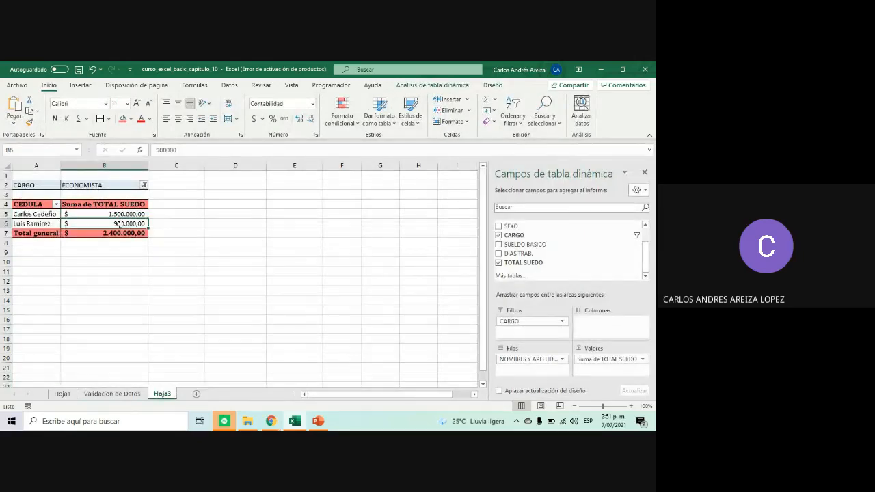
left_click(447, 85)
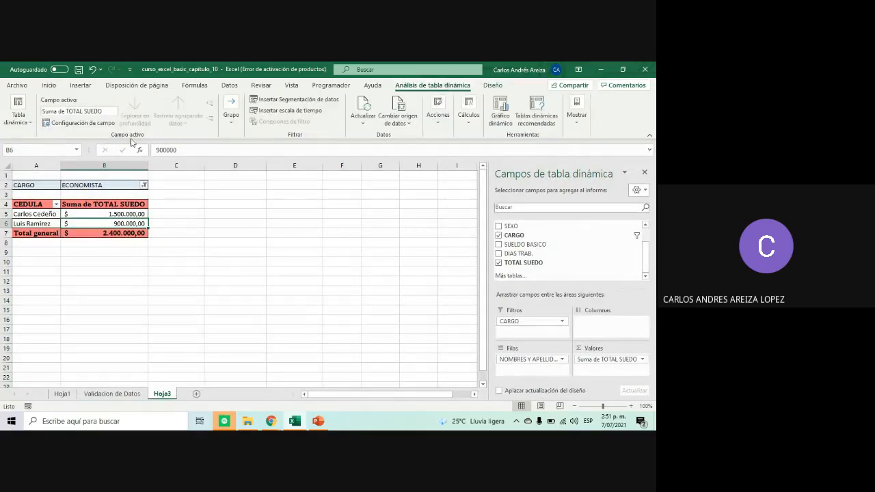
left_click(108, 123)
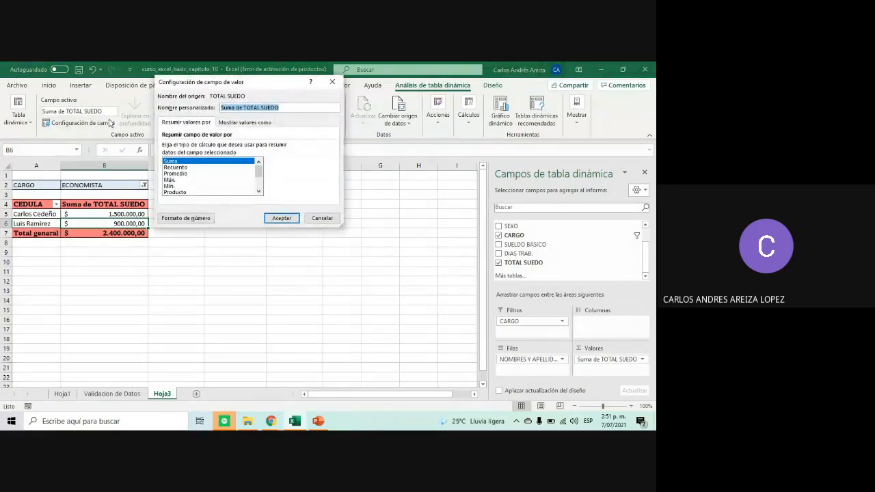
left_click(333, 82)
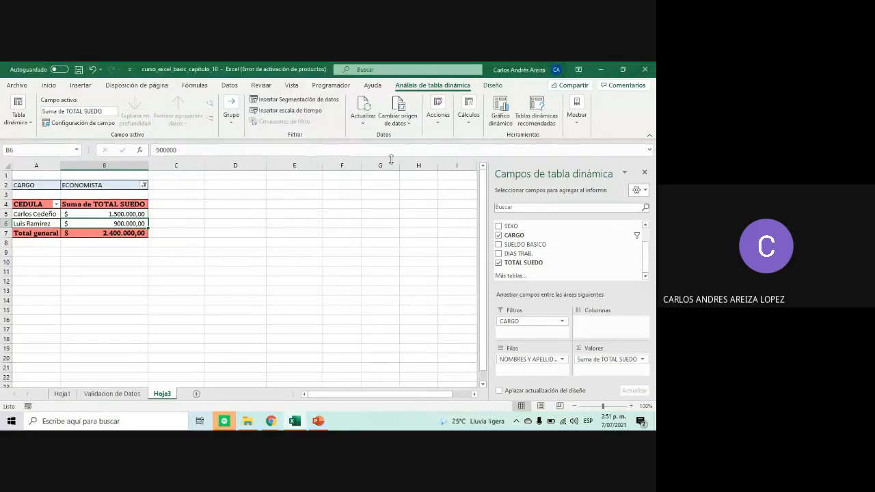
left_click(396, 116)
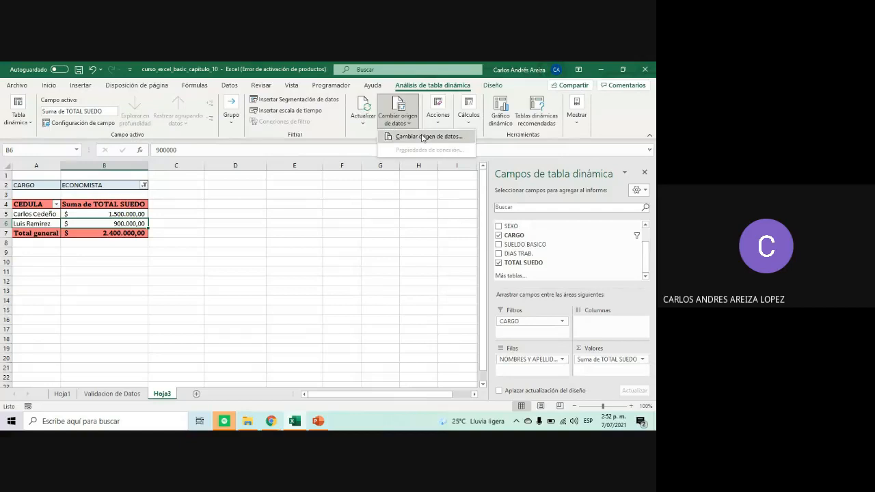
left_click(422, 136)
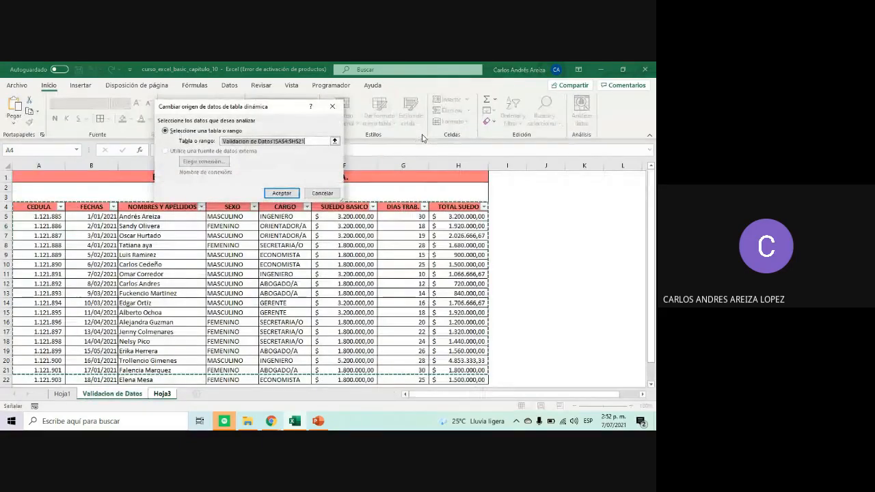
key("Escape")
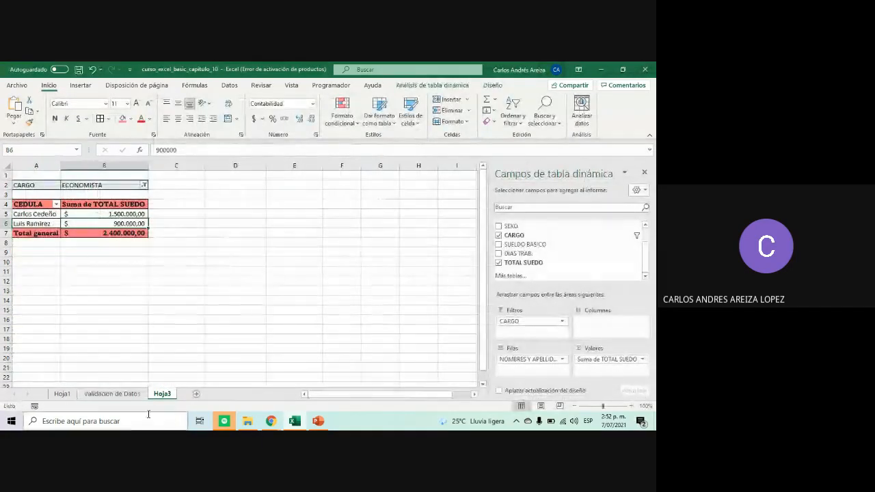
Turn off the header filters of the employee table in Validacion de Datos
left_click(112, 393)
left_click(348, 264)
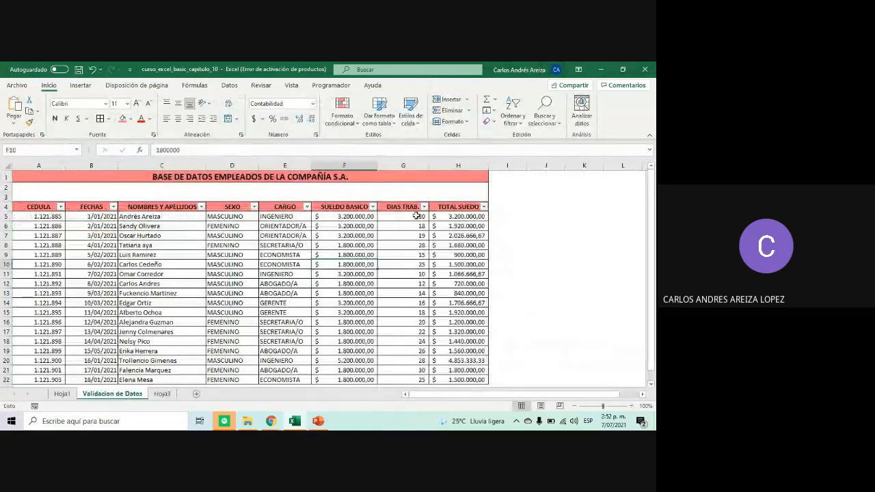
left_click(230, 86)
left_click(416, 108)
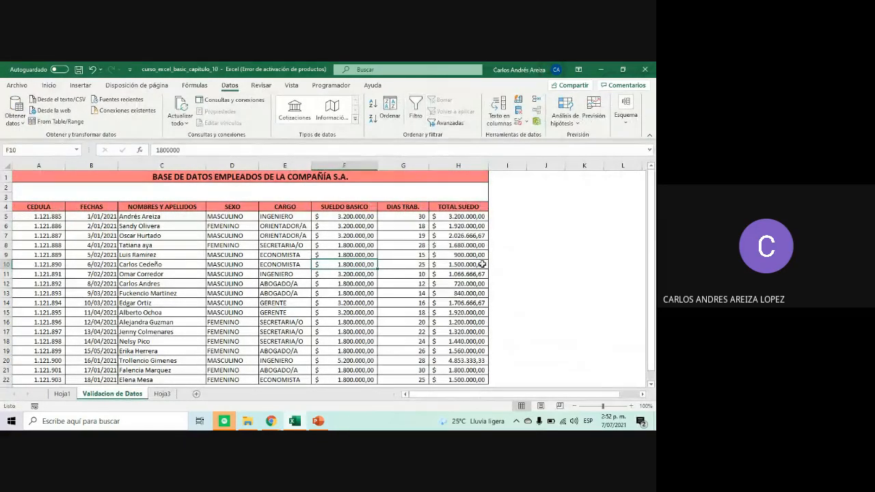
Change the data source of the pivot table on Hoja3 to 'Validacion de Datos'!$A$4:$H$22, including the new employee's row
left_click(166, 395)
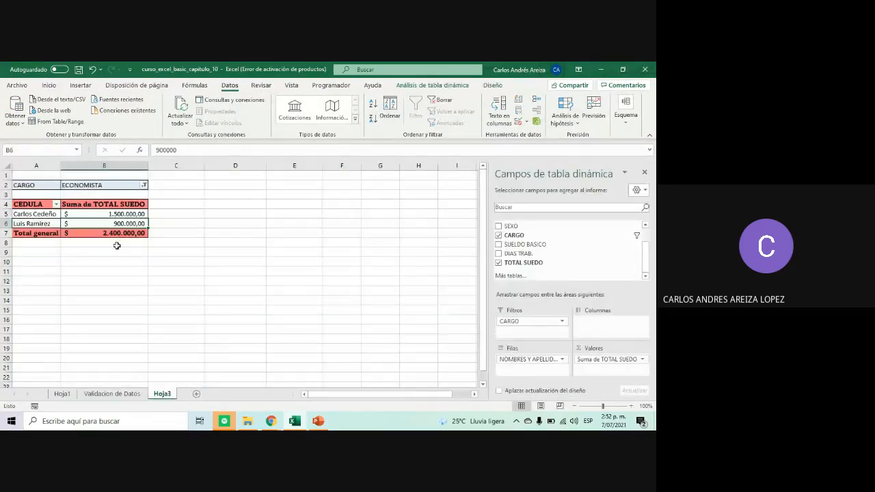
left_click(442, 86)
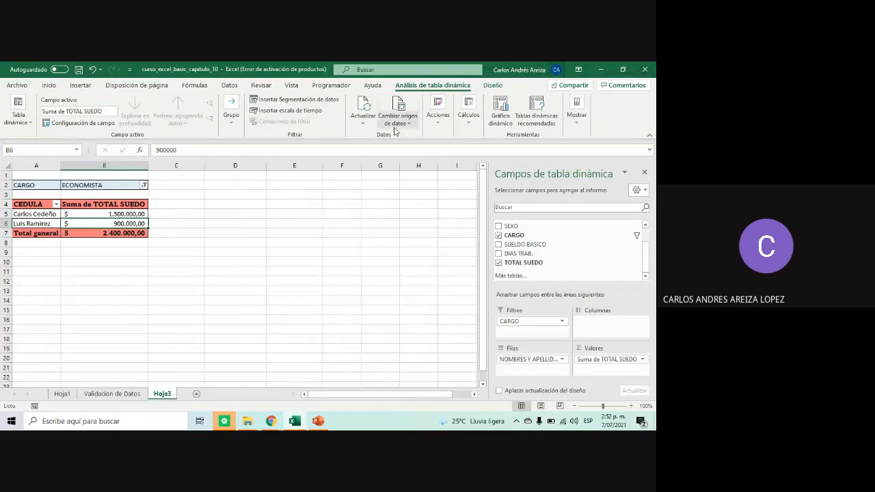
left_click(404, 128)
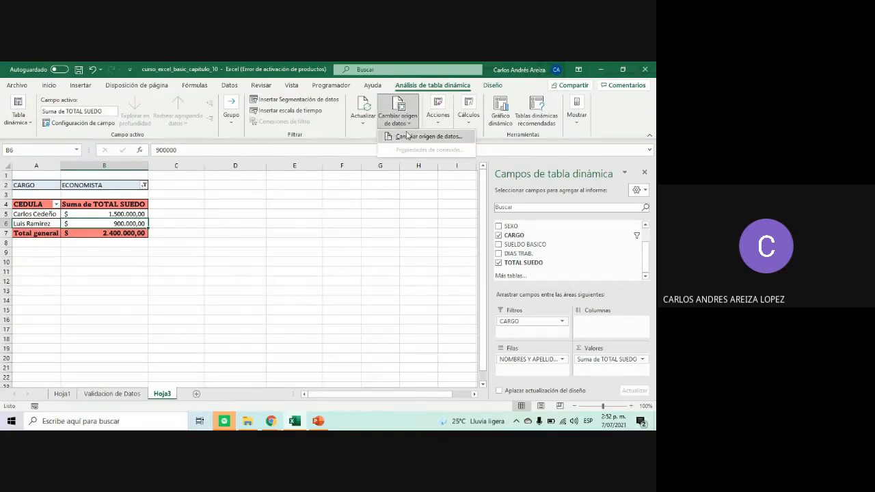
left_click(411, 137)
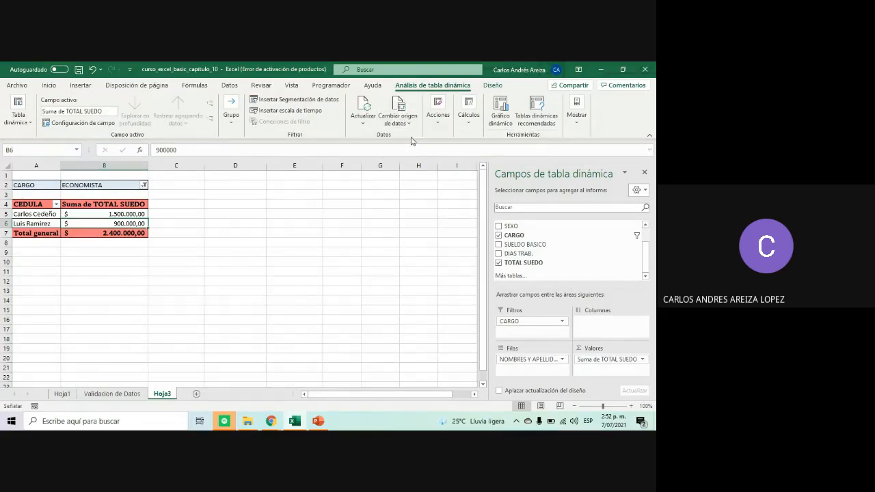
scroll(299, 205, "down", 1)
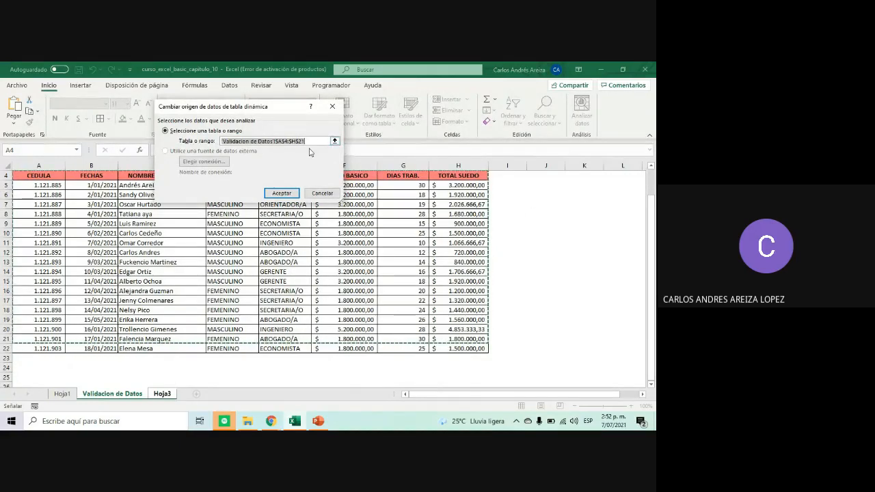
key("BackSpace")
left_click_drag(32, 176, 455, 349)
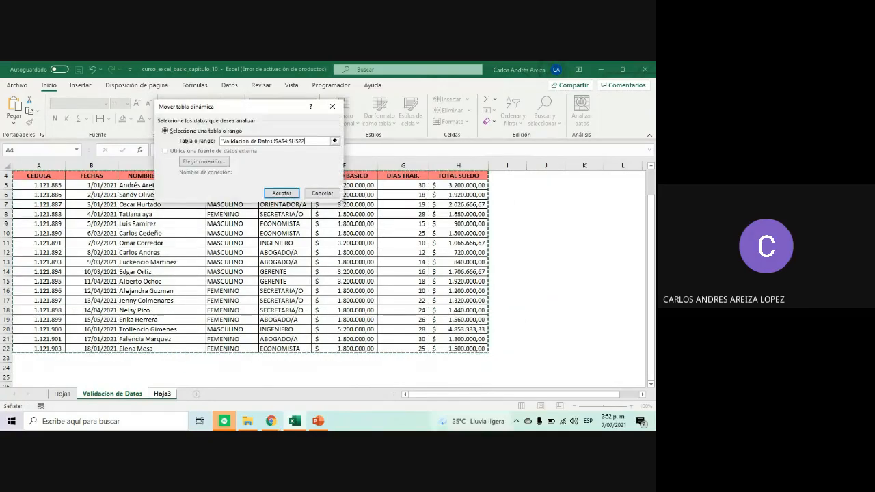
left_click(281, 193)
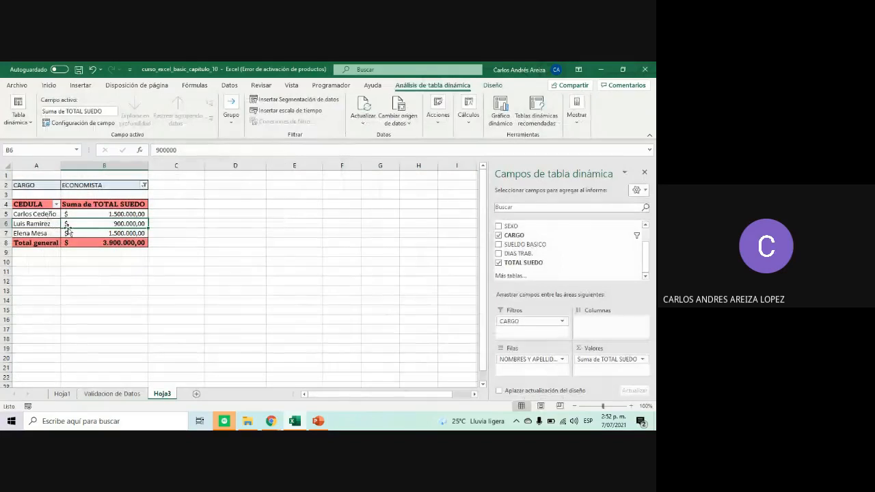
Check the new economist's entry in row 7 of the pivot report and the total salary
left_click(54, 215)
left_click(38, 233)
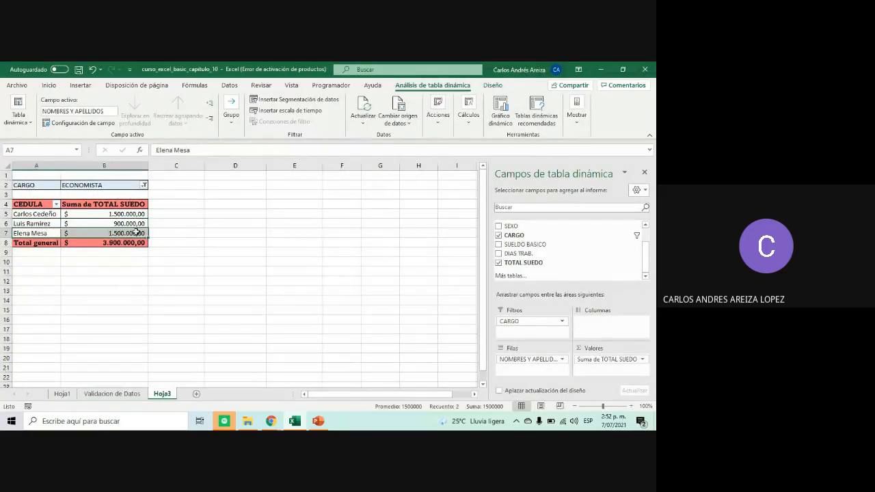
left_click(6, 233)
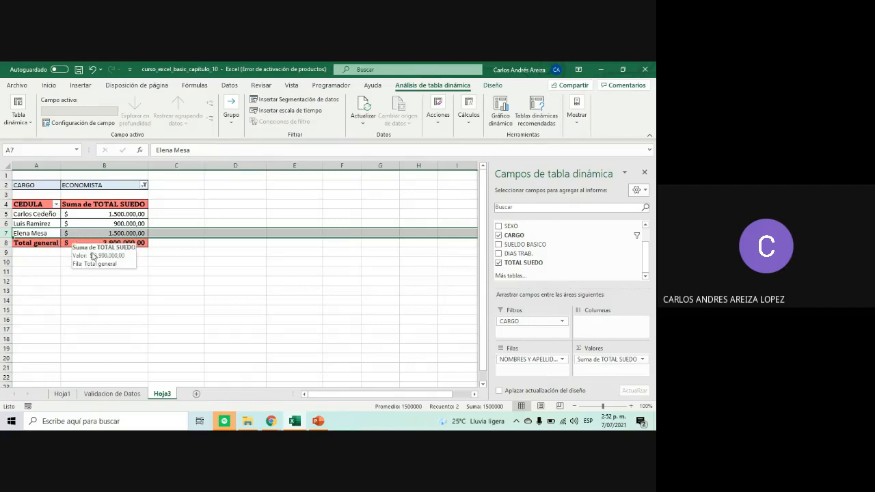
Review the new economist's record in Validacion de Datos, then read the column chart task on the PowerPoint exercise slide and return to Excel
left_click(127, 396)
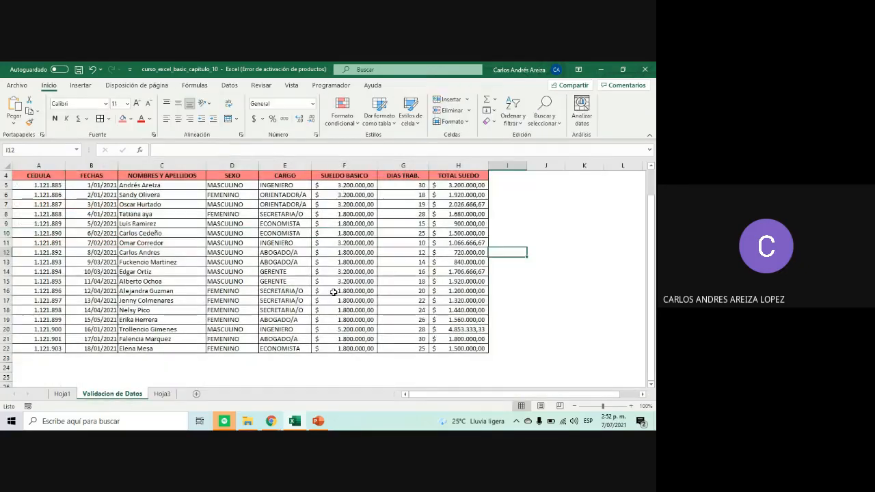
left_click(162, 394)
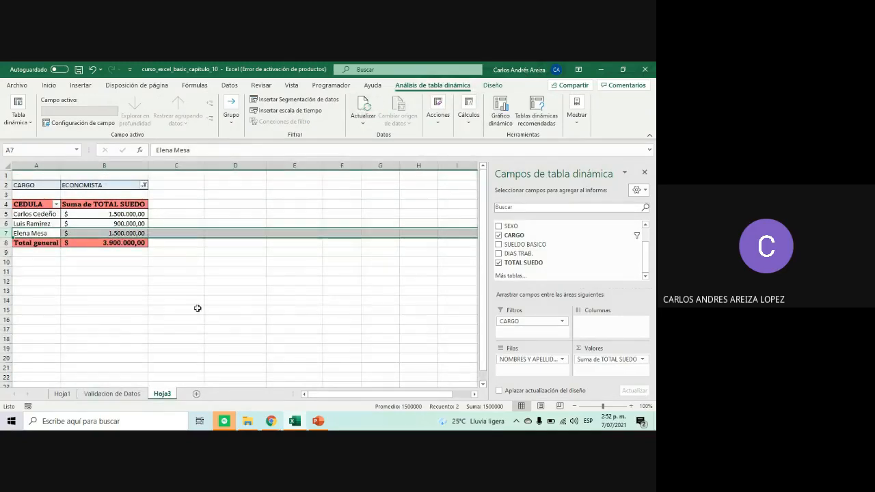
left_click(238, 298)
left_click(318, 422)
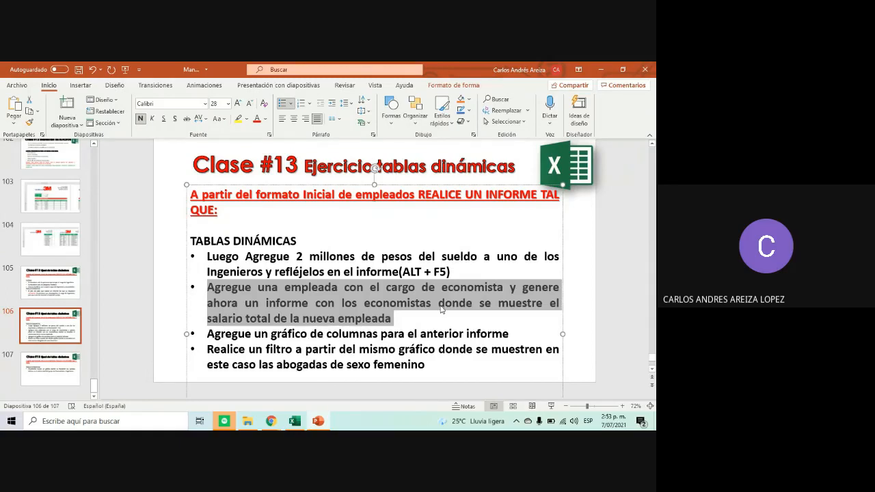
key("alt+Tab")
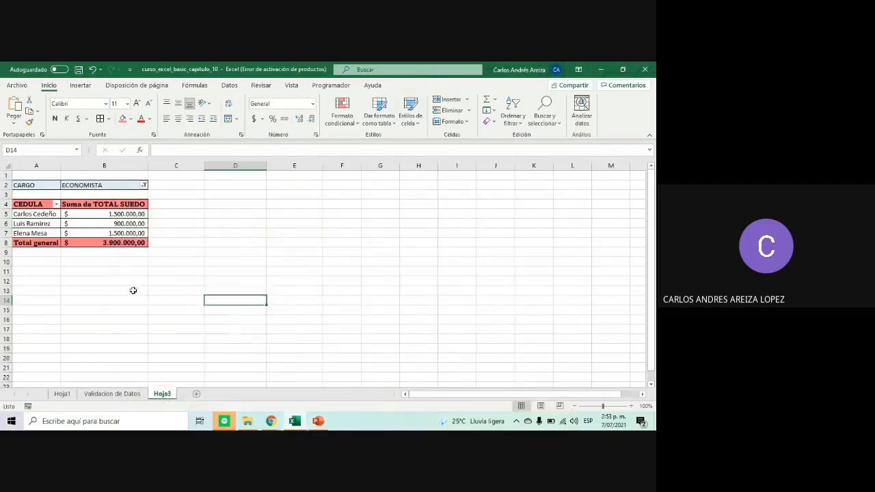
Insert a clustered column pivot chart of the economists' report on Hoja3, widen it to 16,75 cm and place it beside the table
left_click(135, 244)
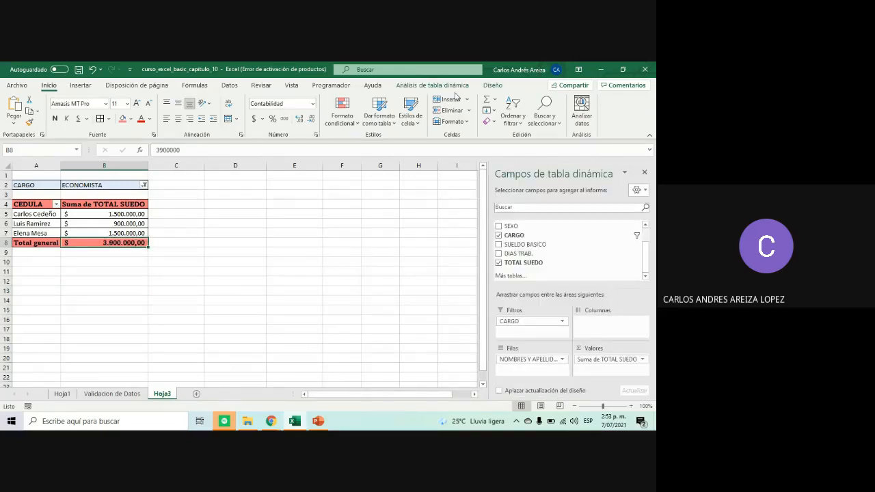
left_click(457, 87)
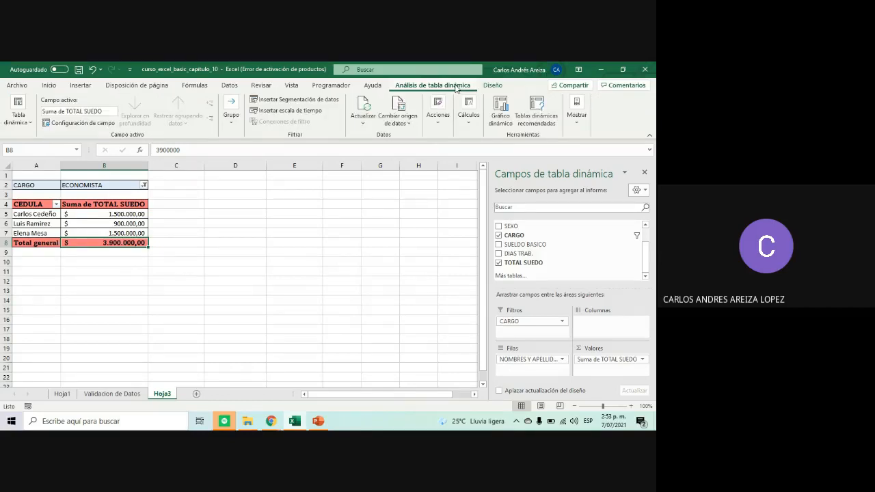
left_click(500, 106)
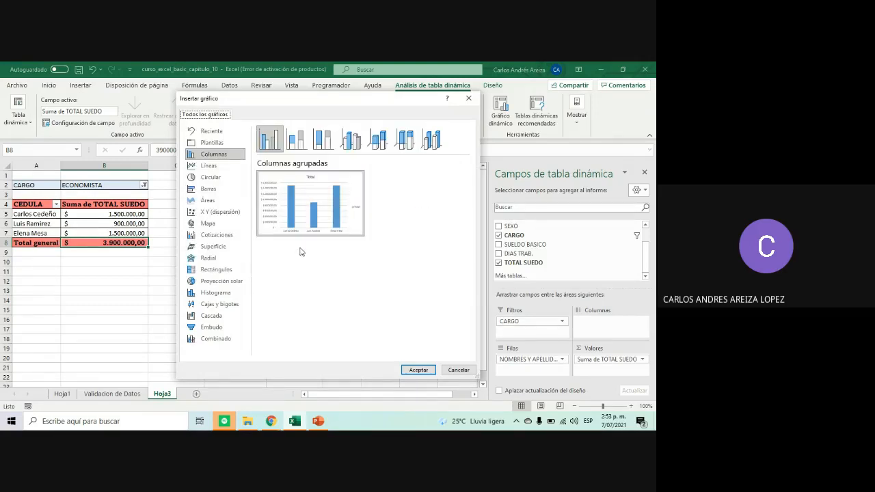
left_click(420, 374)
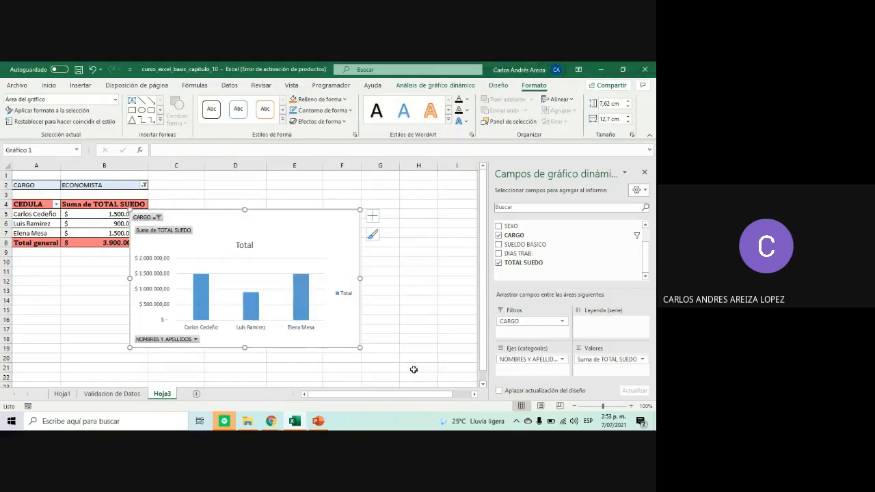
left_click_drag(360, 209, 434, 205)
left_click_drag(342, 232, 364, 227)
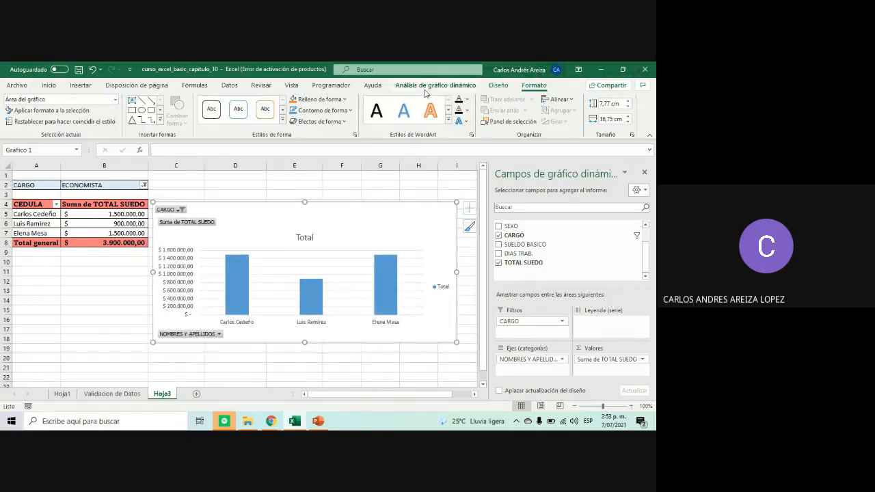
Apply the dark-background chart style with blue columns and make the chart slightly taller, keeping it beside the pivot table
left_click(501, 88)
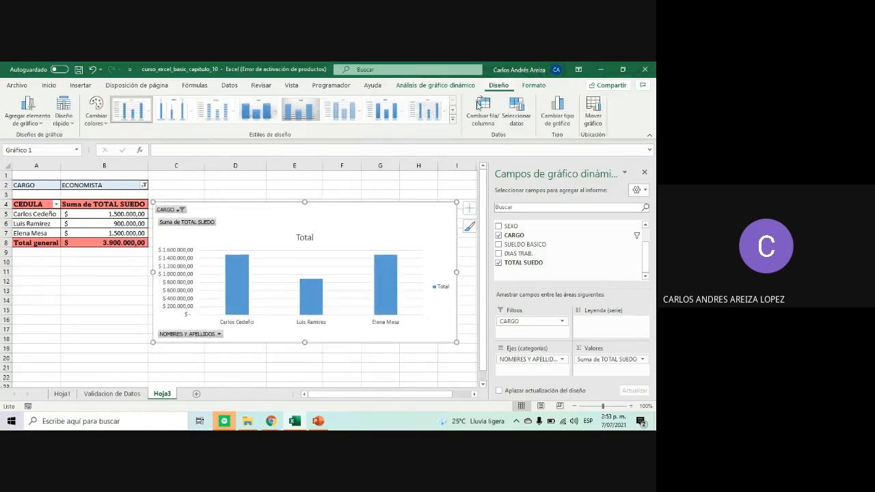
left_click(452, 123)
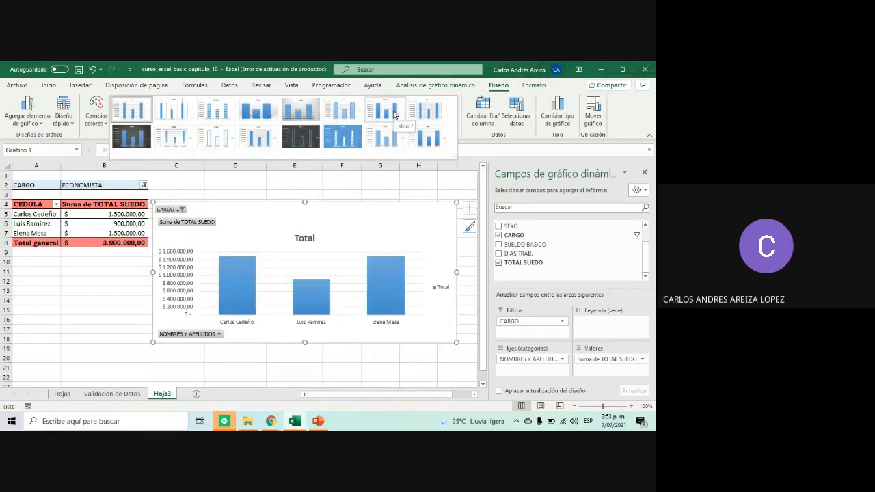
left_click(145, 137)
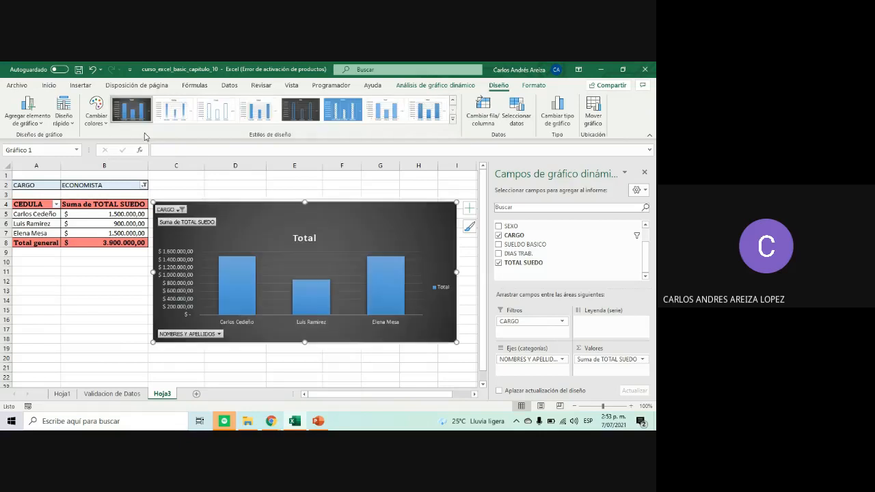
left_click_drag(453, 340, 447, 360)
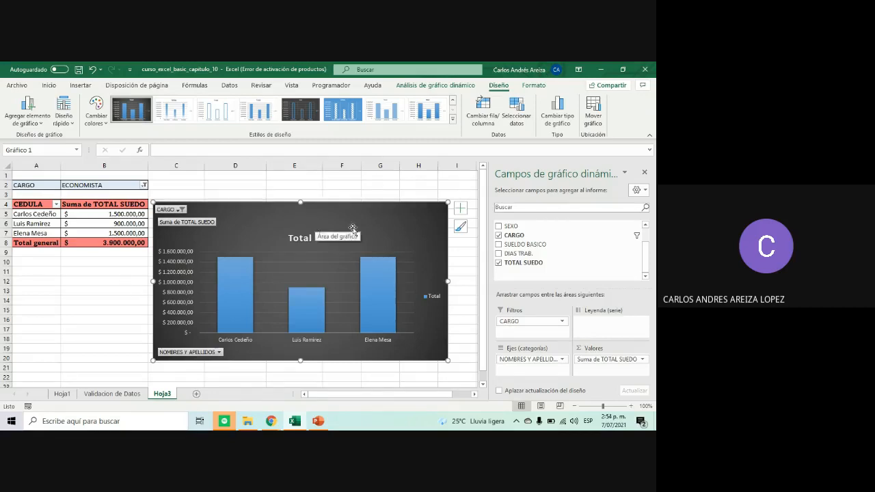
left_click(377, 179)
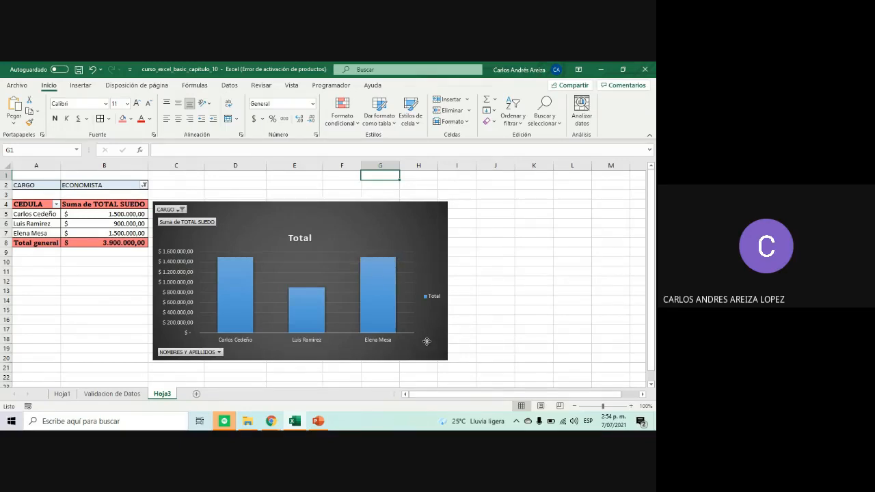
left_click_drag(427, 341, 431, 342)
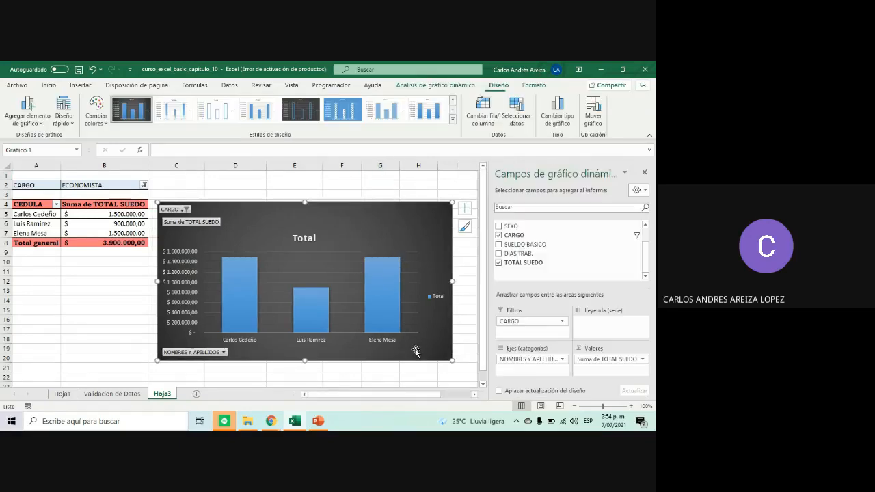
Filter the pivot chart's CARGO field to ABOGADO/A
left_click(182, 210)
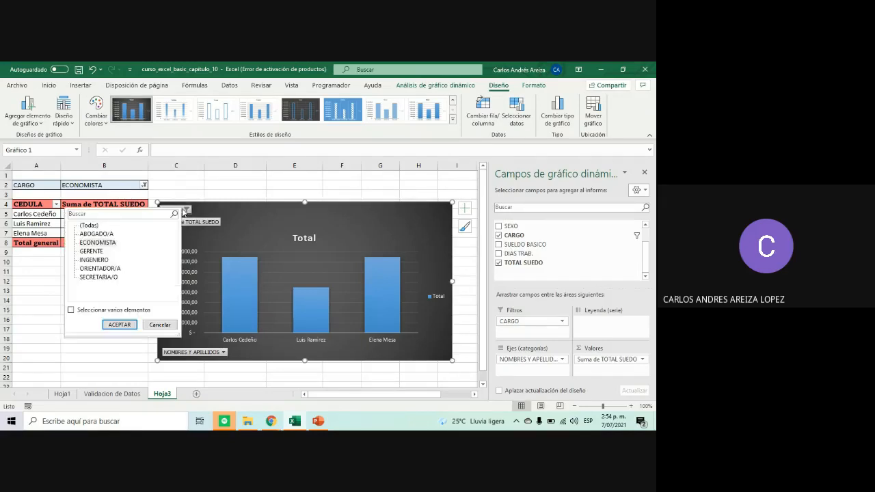
left_click(182, 209)
left_click(183, 210)
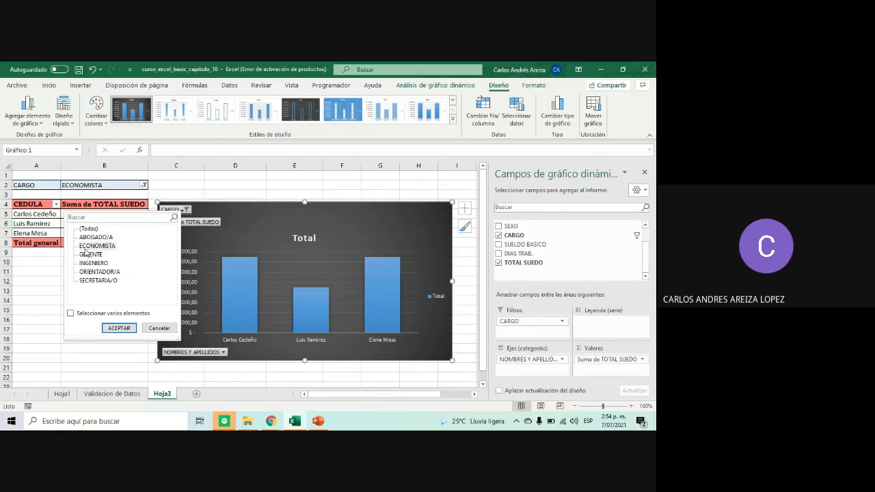
left_click(120, 329)
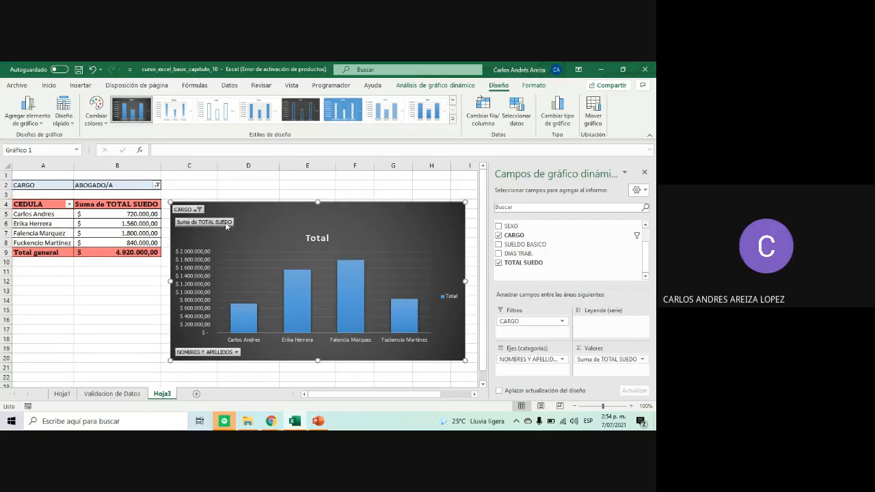
left_click(237, 353)
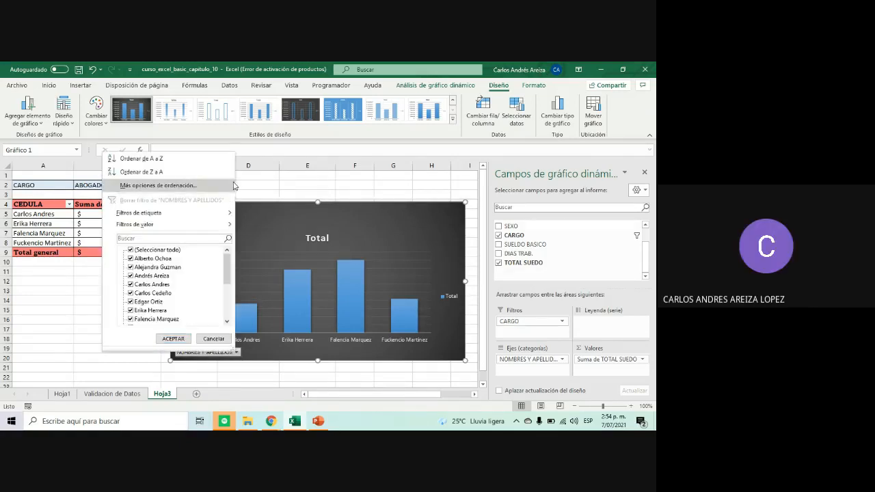
left_click(265, 226)
left_click(236, 352)
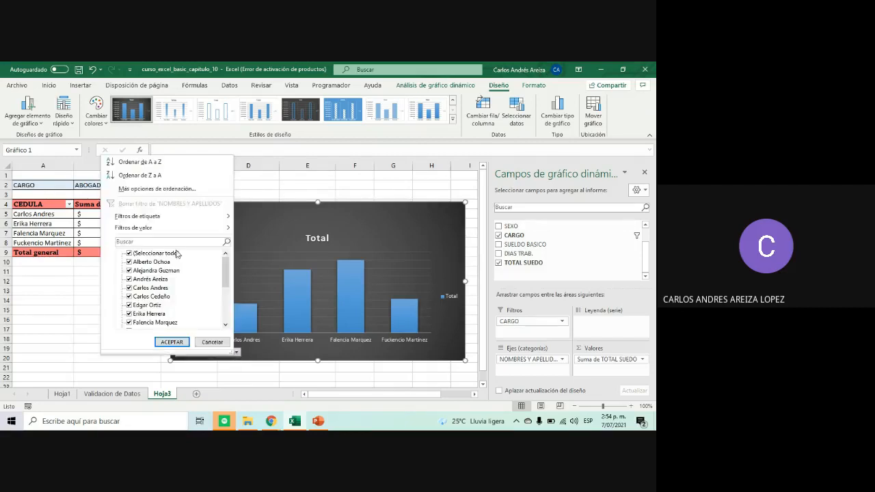
left_click(130, 253)
left_click(212, 342)
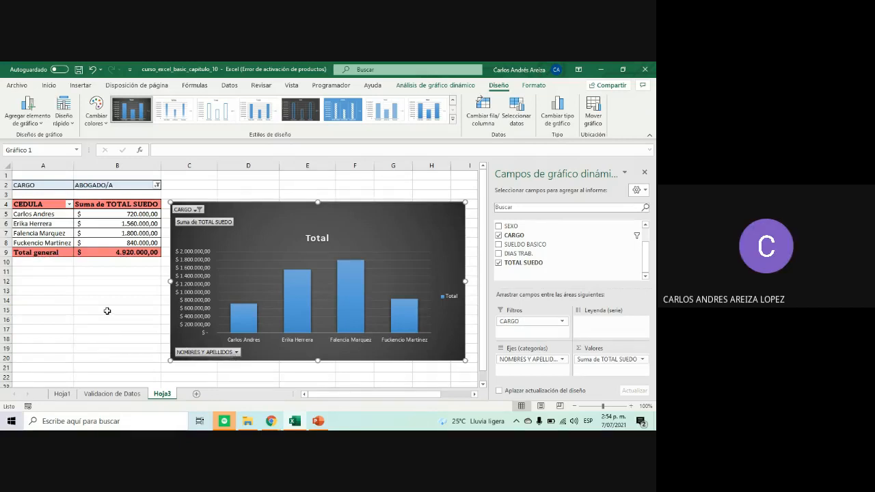
Set the pivot chart's CARGO filter back to ECONOMISTA
left_click(198, 210)
left_click(114, 246)
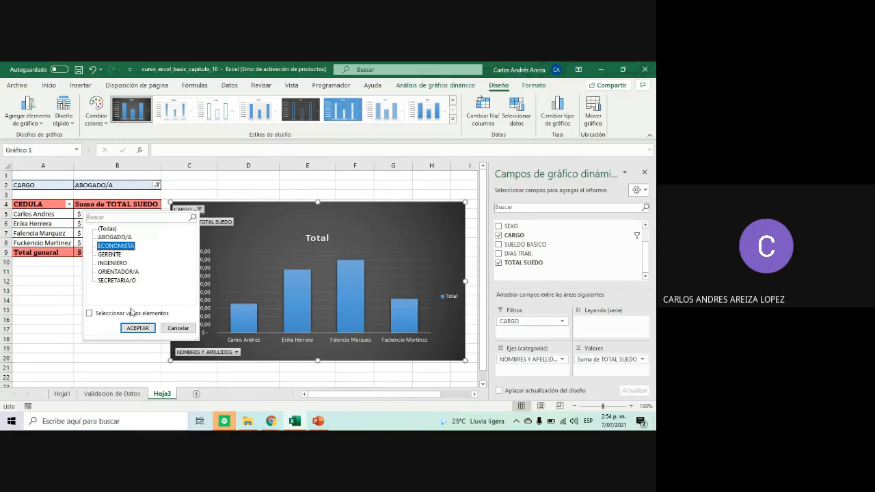
left_click(138, 328)
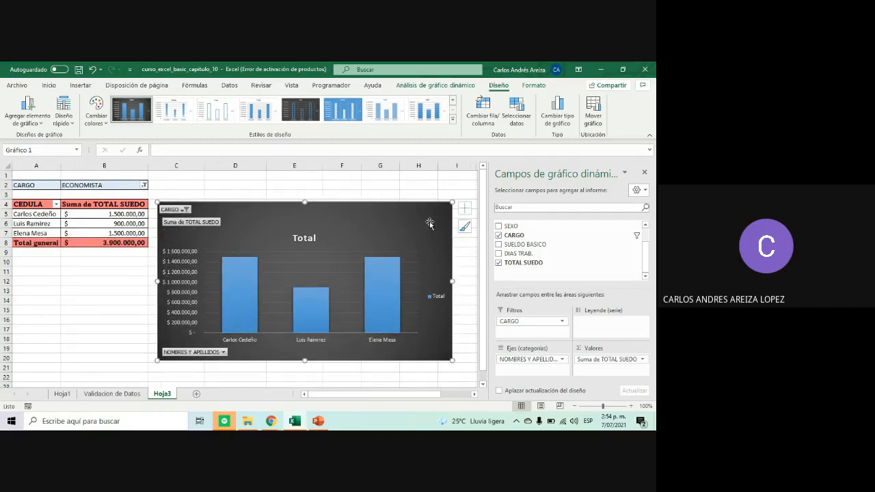
right_click(380, 214)
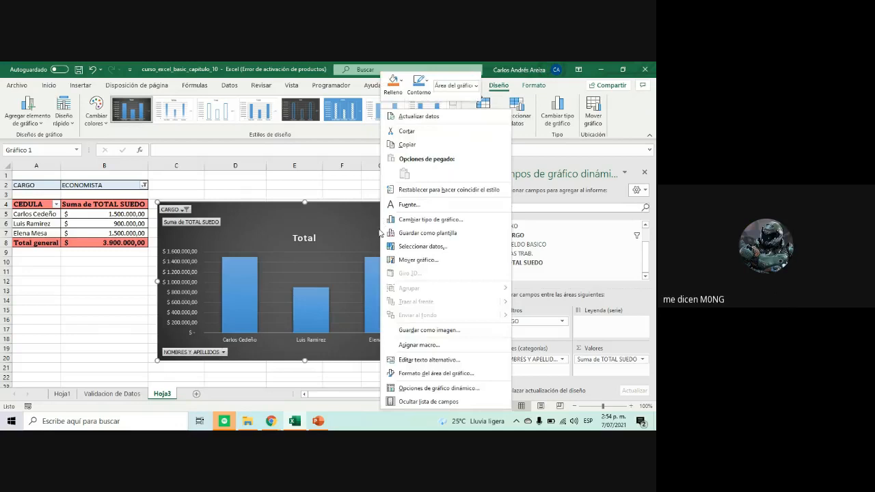
key("Escape")
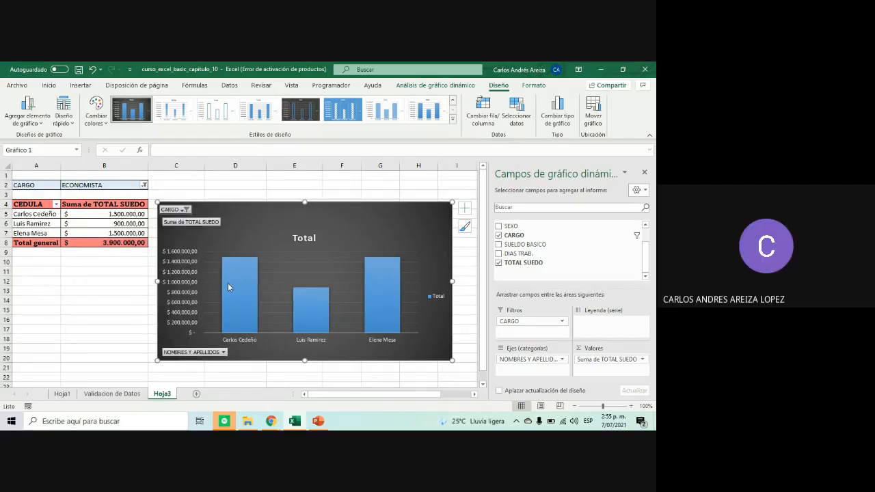
left_click(56, 204)
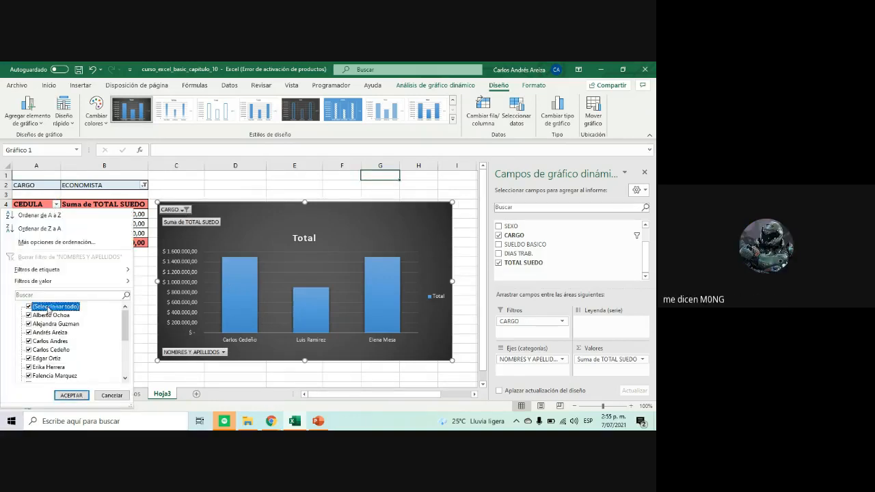
left_click(76, 398)
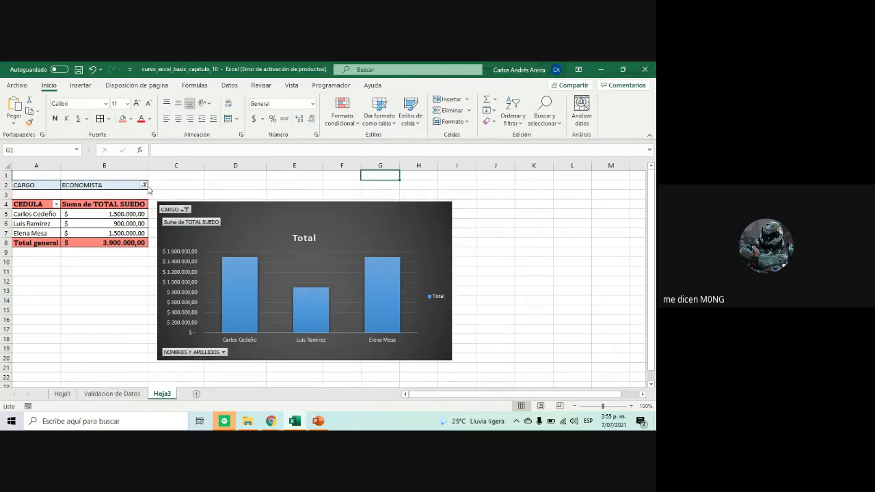
left_click(223, 352)
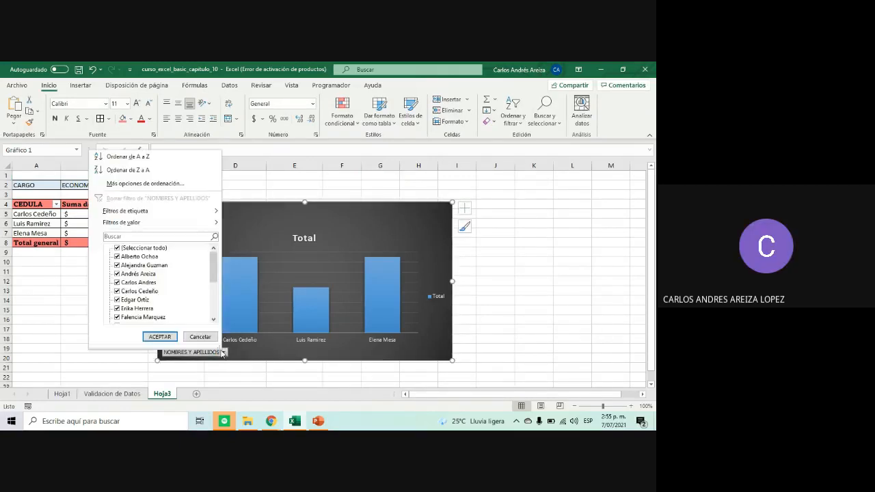
left_click(170, 337)
Set the pivot chart's CARGO filter to (Todas) so employees of every position are included
left_click(185, 210)
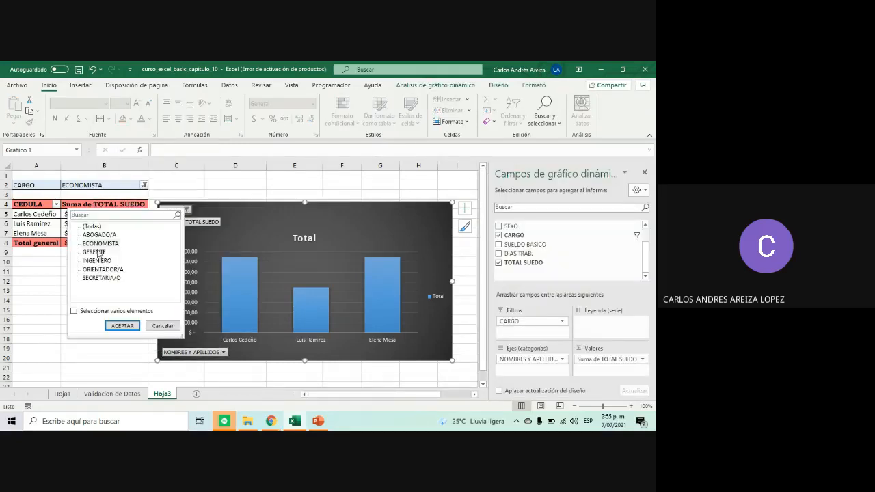
left_click(126, 326)
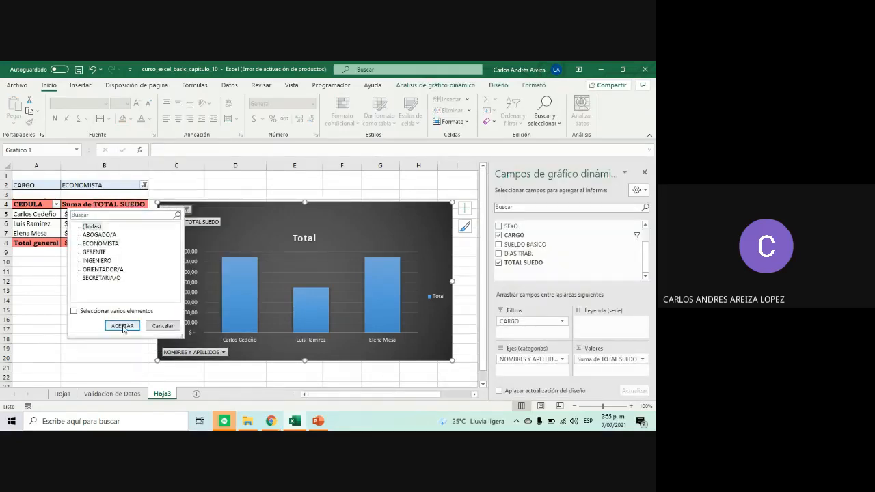
left_click(96, 227)
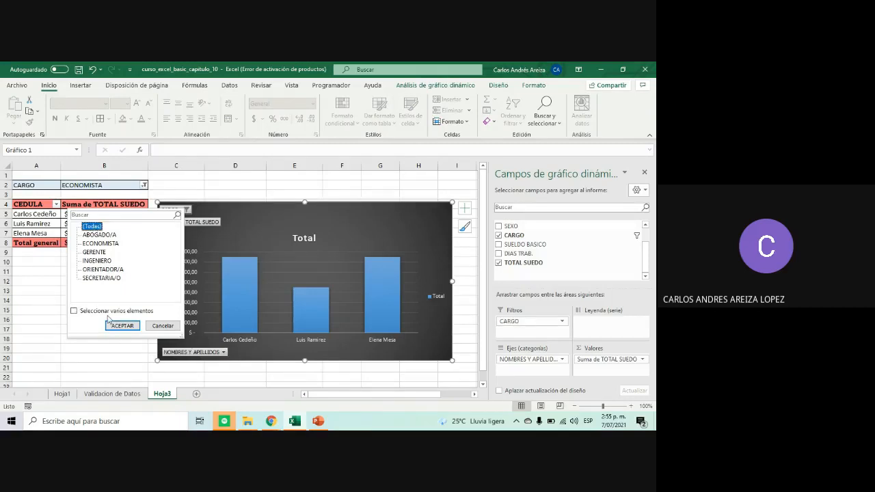
left_click(122, 326)
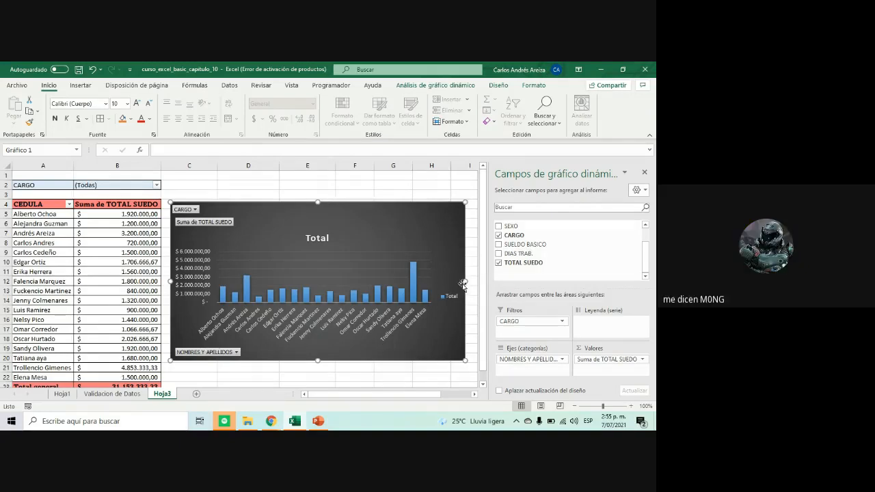
Close the pivot chart field list, widen the chart across columns B to M and move it slightly upward
left_click_drag(474, 281, 536, 282)
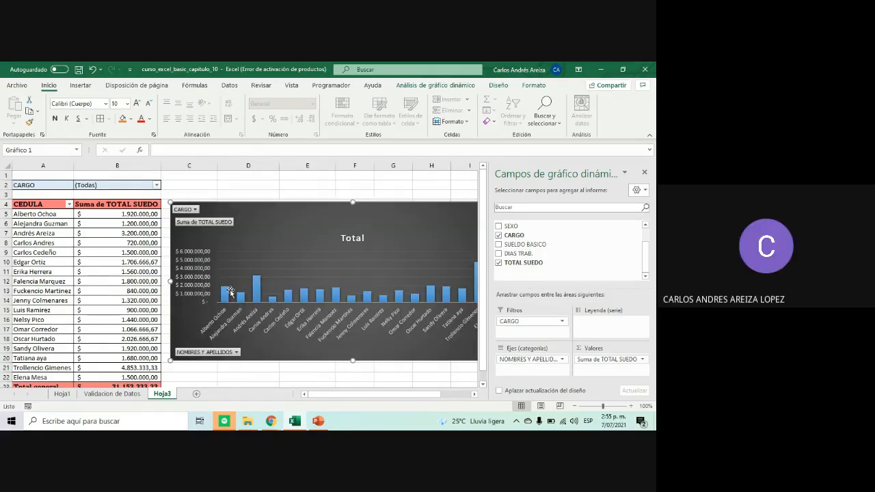
left_click_drag(168, 281, 140, 281)
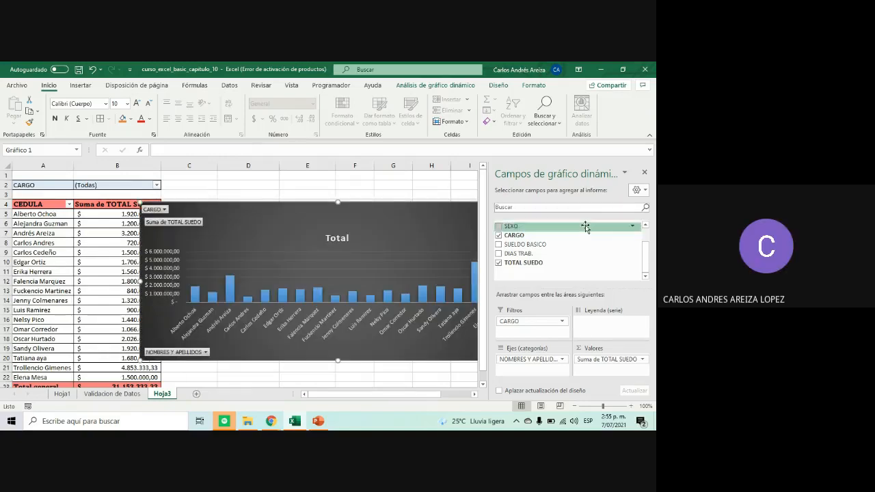
left_click(645, 172)
left_click_drag(536, 282, 646, 277)
mouse_move(471, 225)
left_mouse_down()
mouse_move(480, 209)
mouse_move(461, 211)
left_mouse_up()
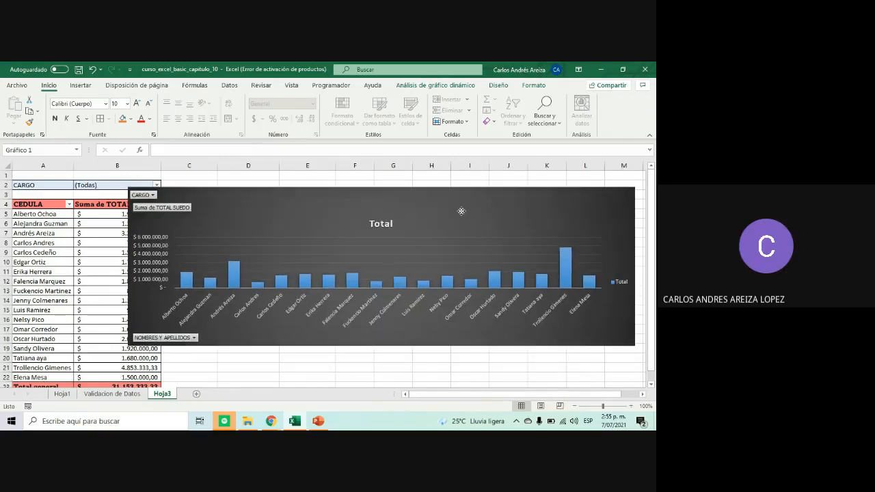
Widen the pivot chart to start at column A and move it slightly down so it begins at row 3
left_click_drag(129, 267, 20, 280)
left_click_drag(418, 211, 397, 217)
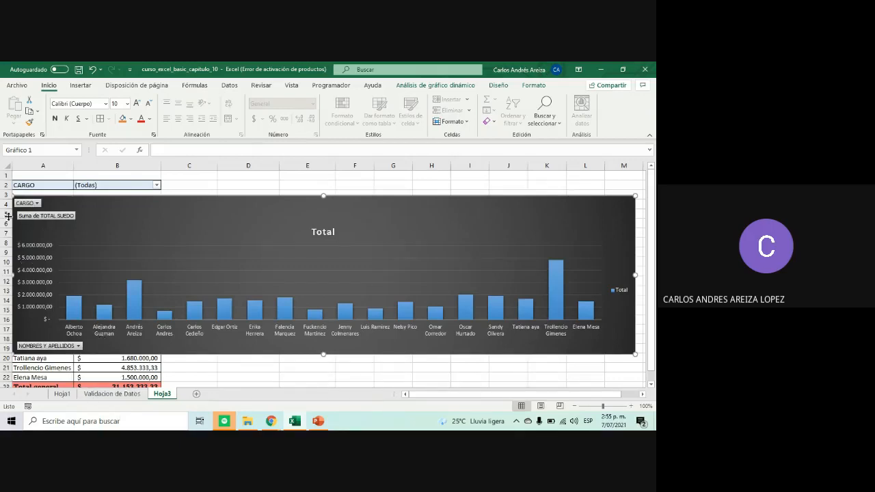
left_click(54, 218)
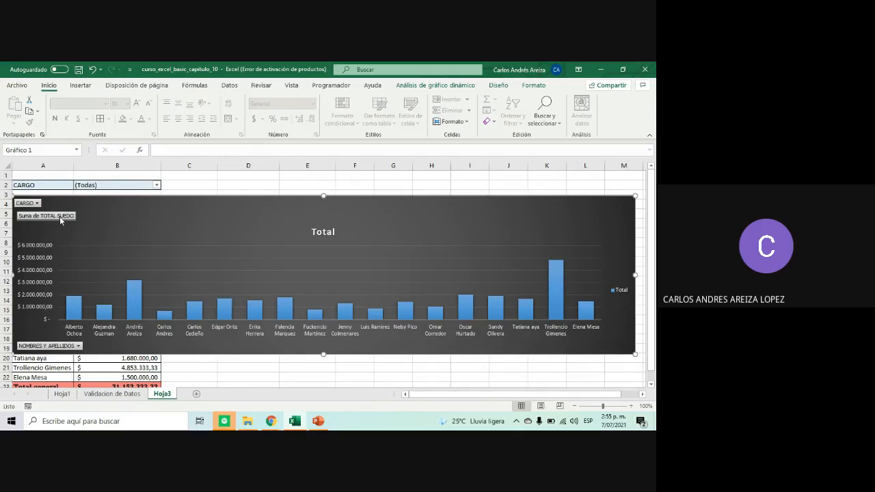
Filter the widened pivot chart by CARGO to ABOGADO/A and select its horizontal axis
left_click(36, 203)
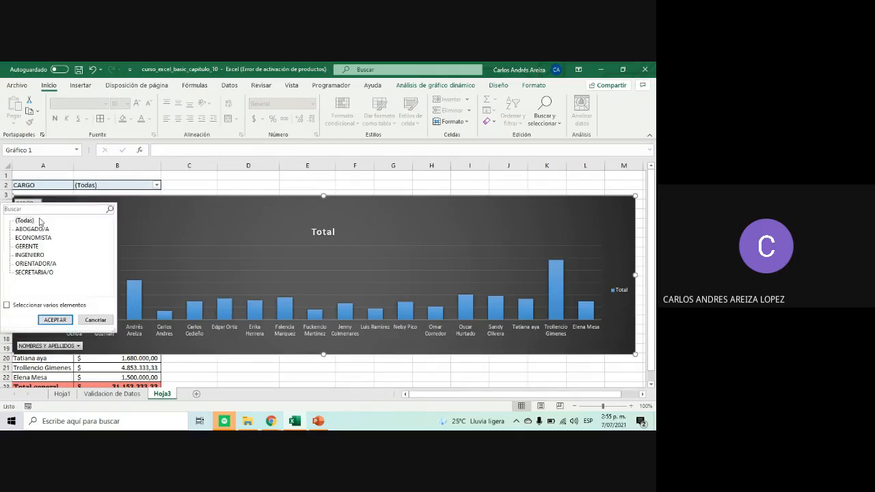
left_click(32, 229)
left_click(54, 320)
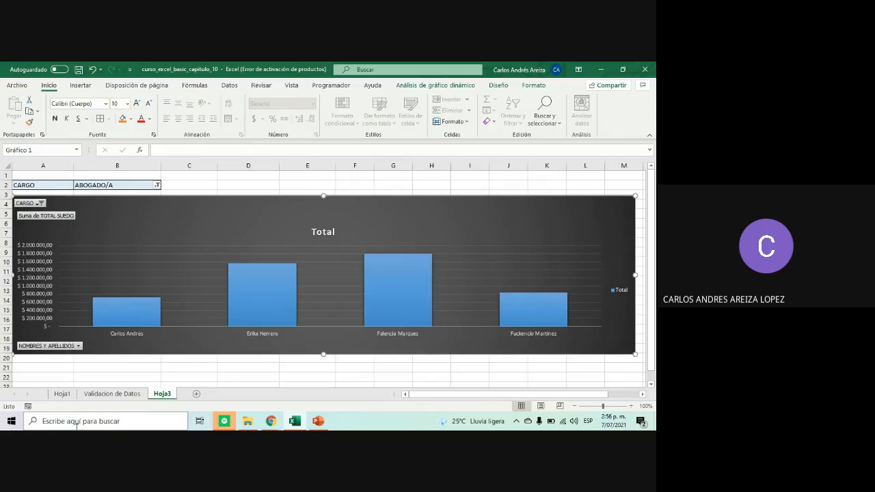
left_click(132, 335)
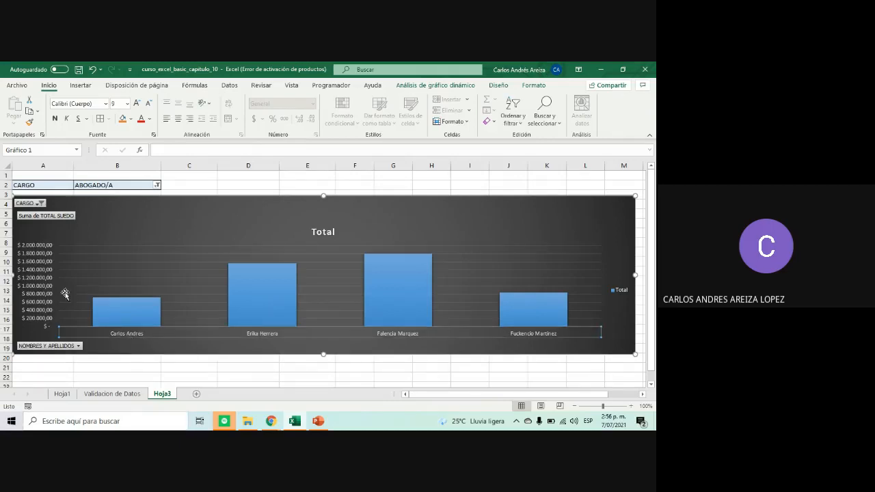
Set the pivot chart's CARGO filter to SECRETARIA/O
left_click(34, 204)
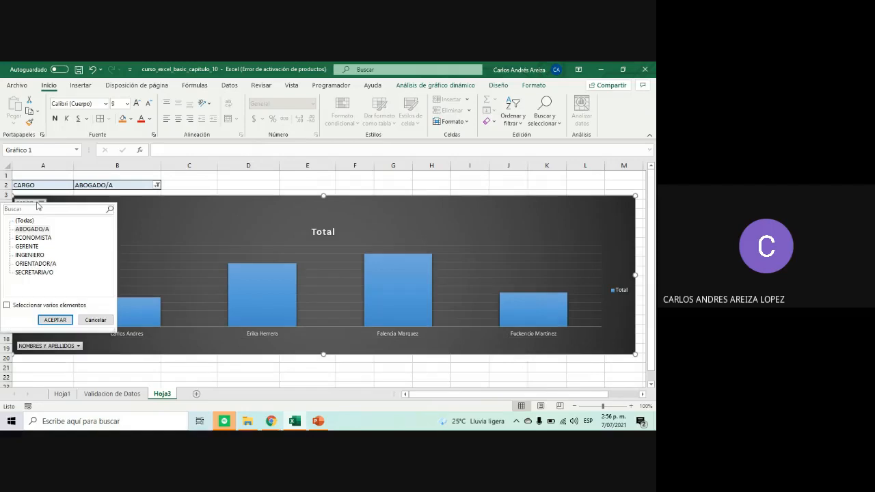
left_click(34, 272)
left_click(55, 319)
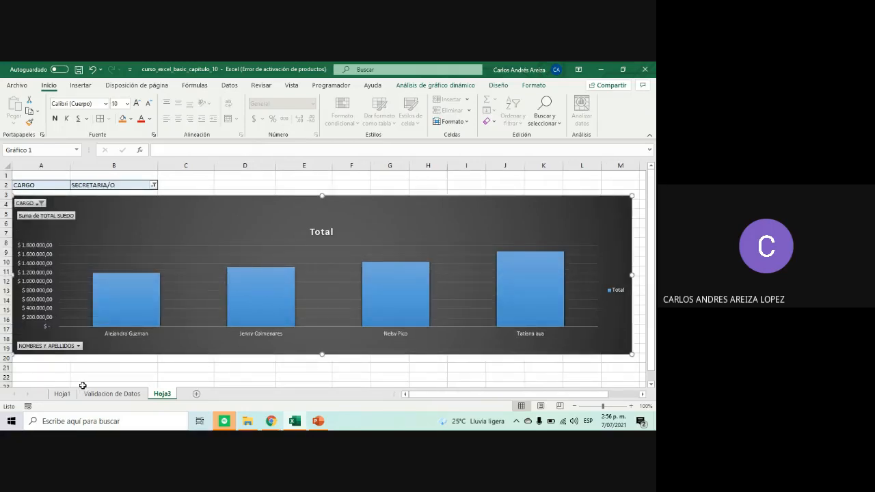
Check the exercise slide in PowerPoint, return to Excel and set the pivot chart's CARGO filter to ECONOMISTA
left_click(319, 422)
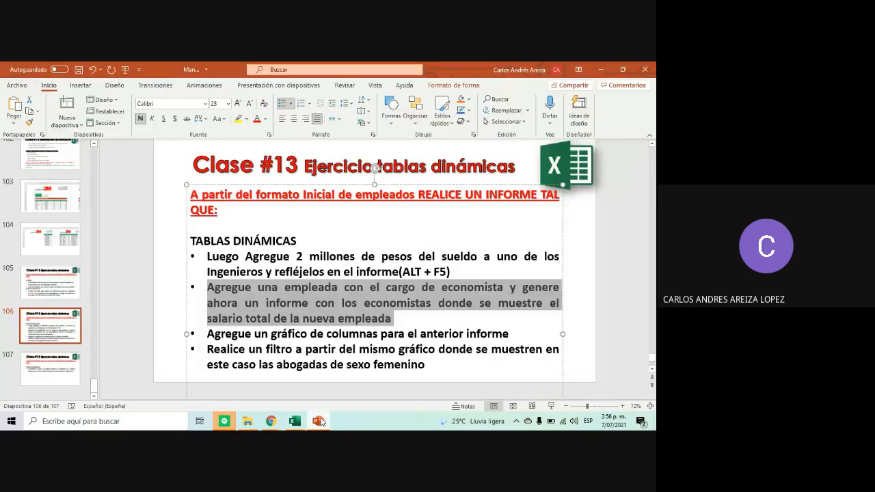
left_click(294, 421)
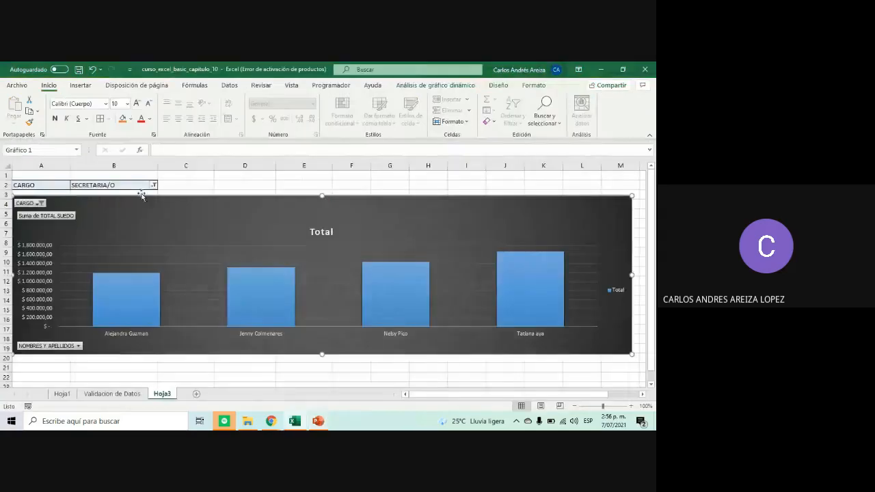
left_click(39, 204)
left_click(34, 240)
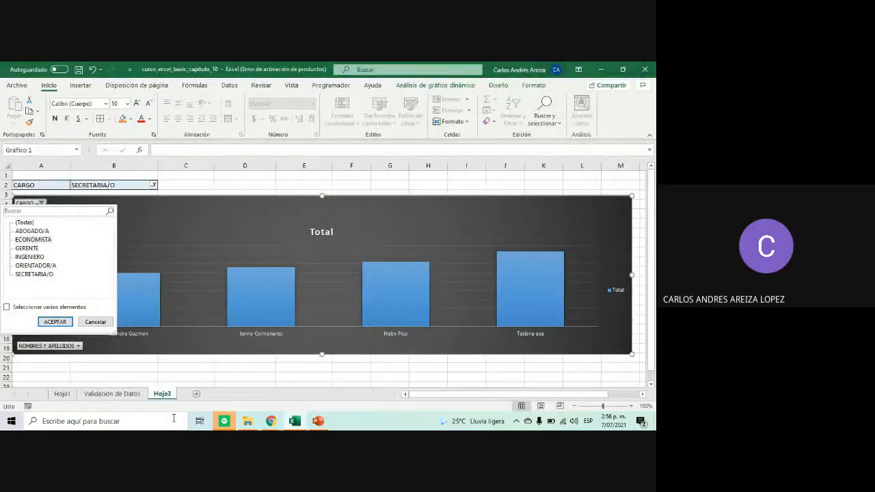
left_click(55, 322)
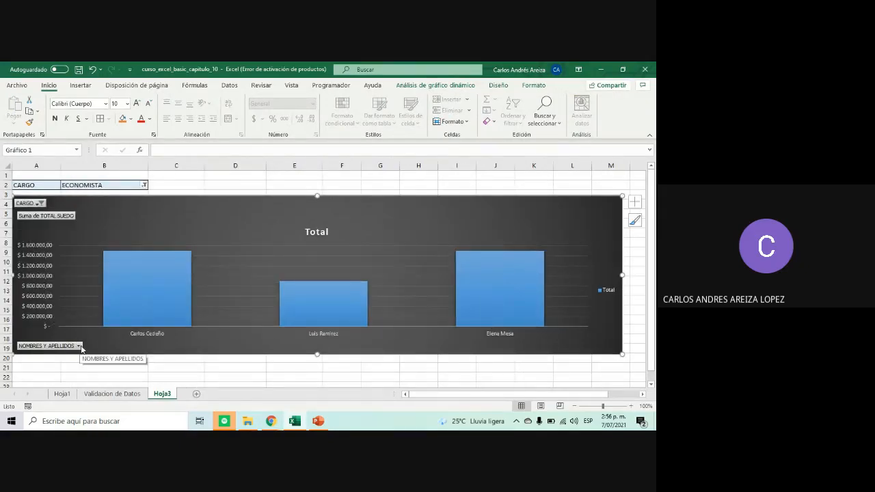
Shrink the pivot chart and place it beside the pivot table across columns C to H, and open its title's formatting options
left_click_drag(19, 351, 327, 320)
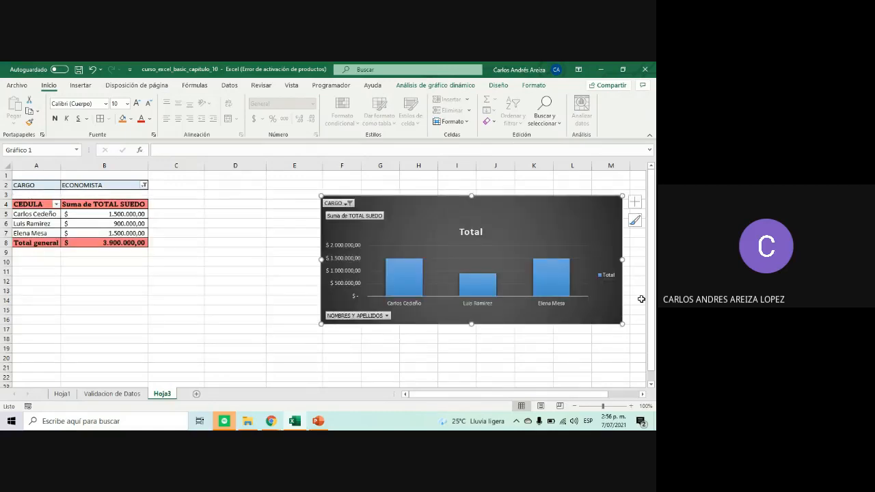
left_click_drag(502, 250, 322, 196)
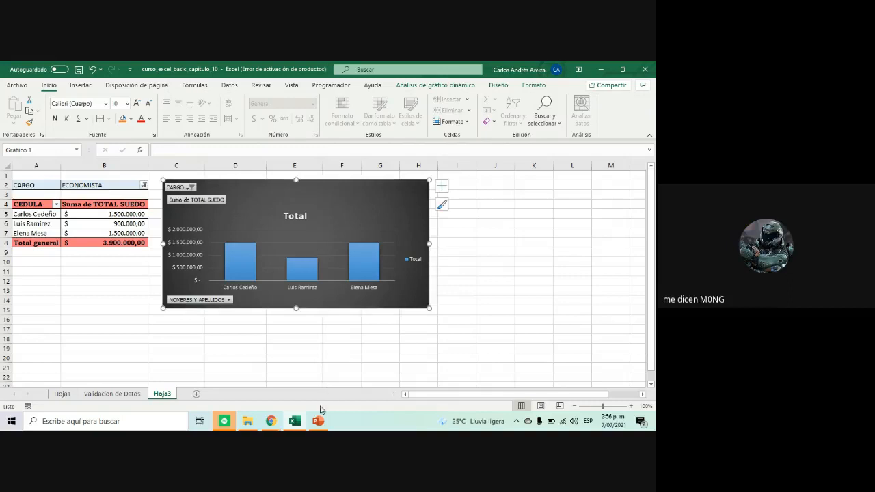
double_click(296, 216)
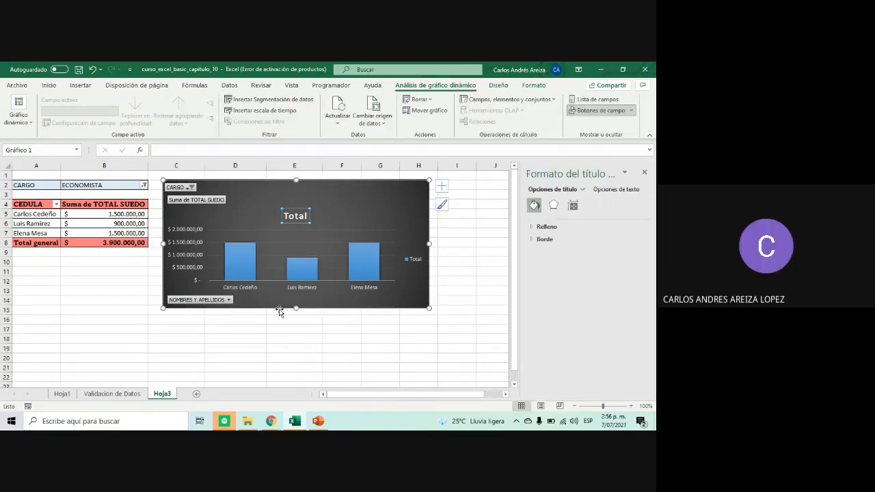
left_click(318, 360)
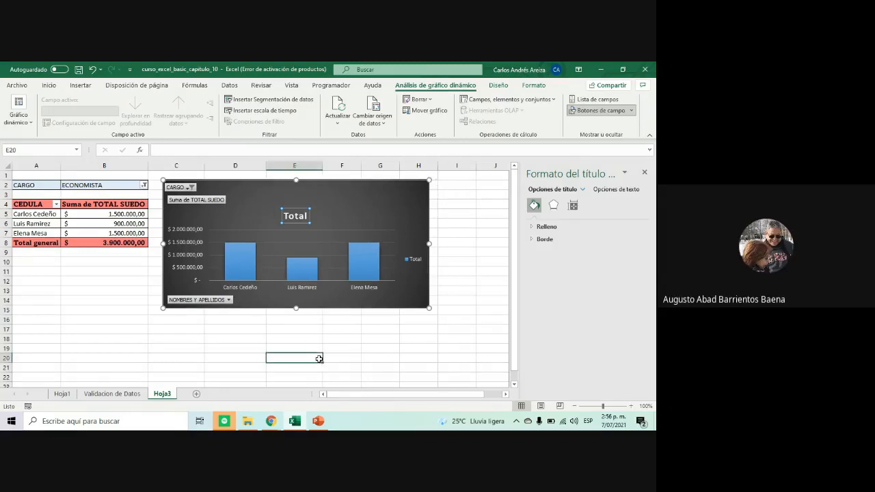
mouse_move(305, 424)
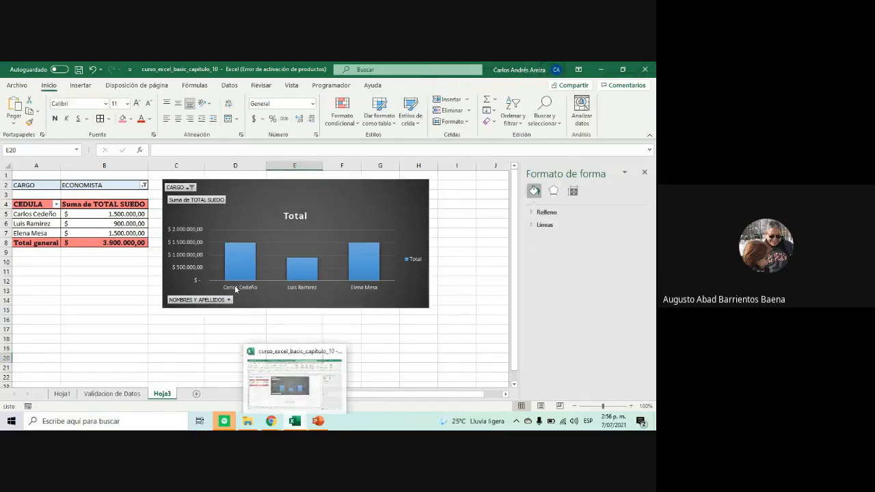
Look up the new employee in row 22 of the Validacion de Datos sheet and return to the pivot report on Hoja3
left_click(113, 395)
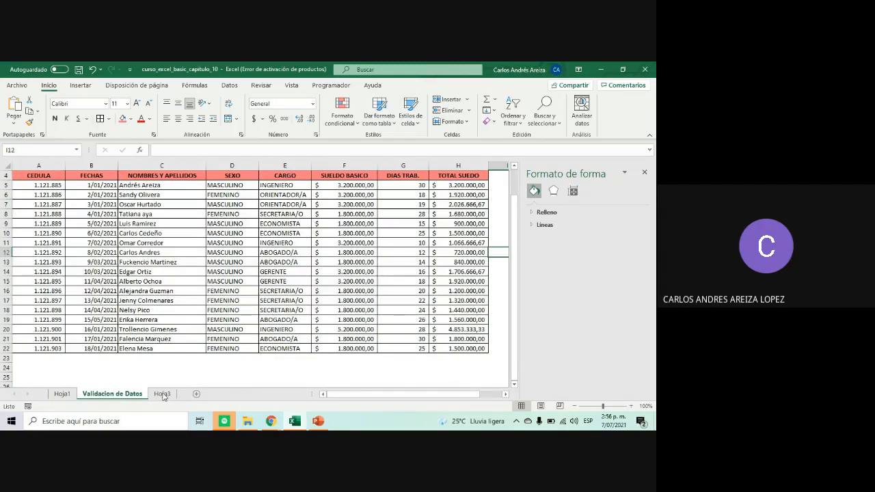
left_click(145, 350)
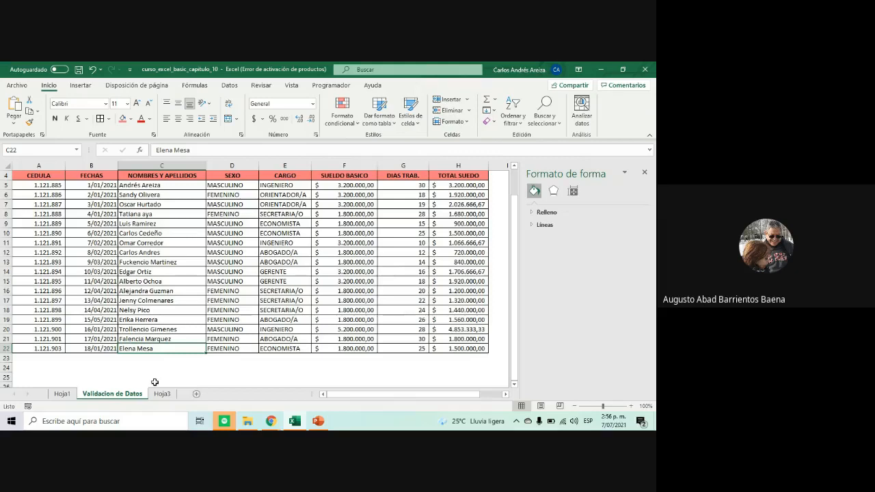
left_click(163, 394)
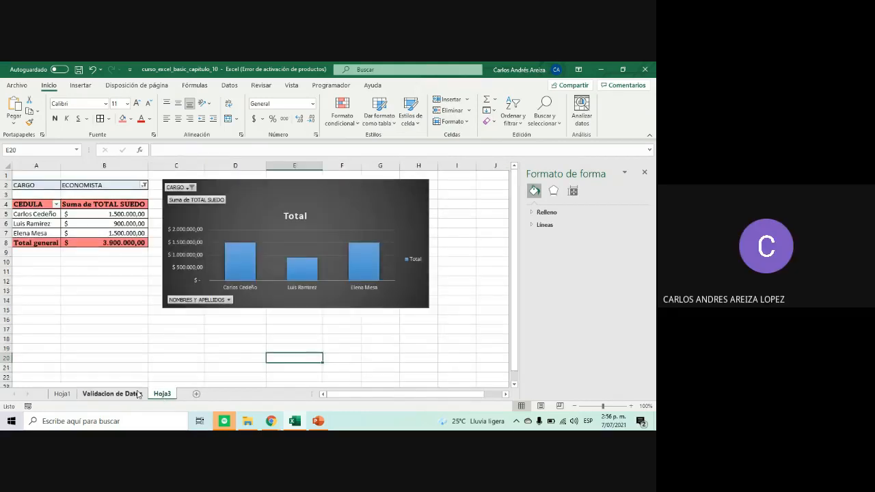
Sort the employee table on Validacion de Datos by NOMBRES Y APELLIDOS from A to Z, expanding the selection to all columns
left_click(135, 394)
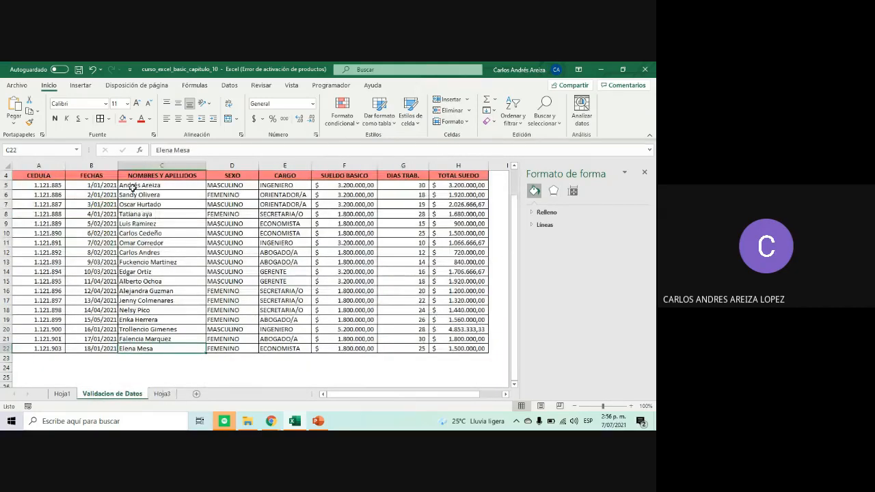
left_click_drag(134, 186, 155, 349)
left_click(514, 120)
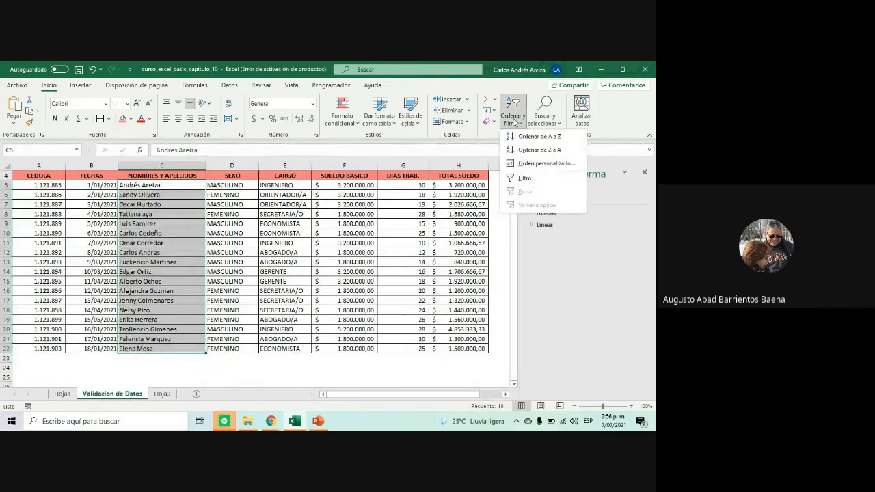
left_click(537, 136)
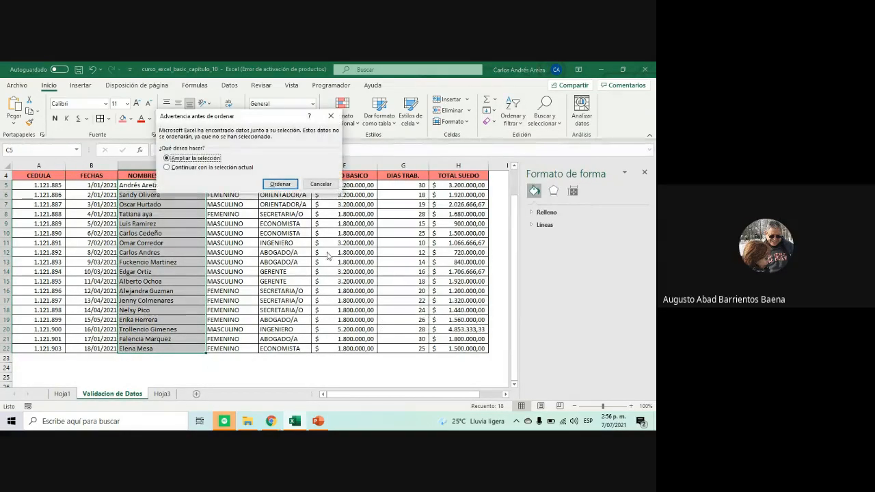
left_click(279, 185)
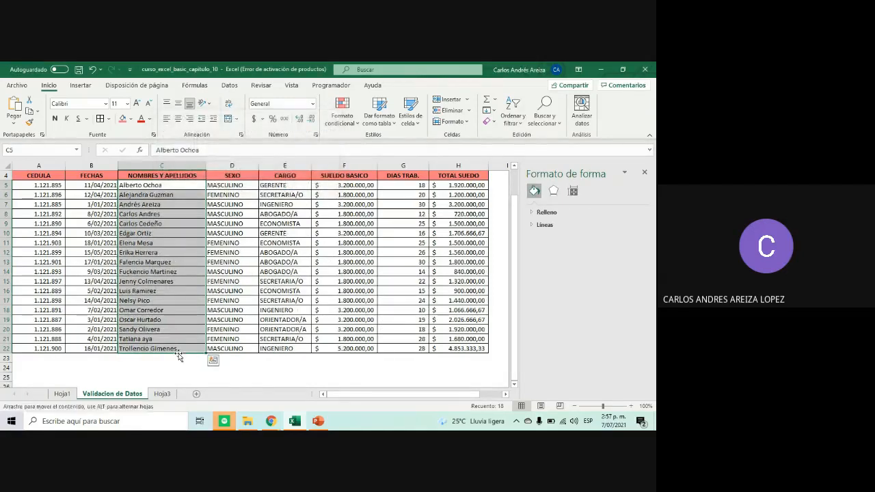
Select the new employee's row 11 to inspect the sorted record, and undo the alphabetical sort
left_click(168, 320)
left_click(146, 244)
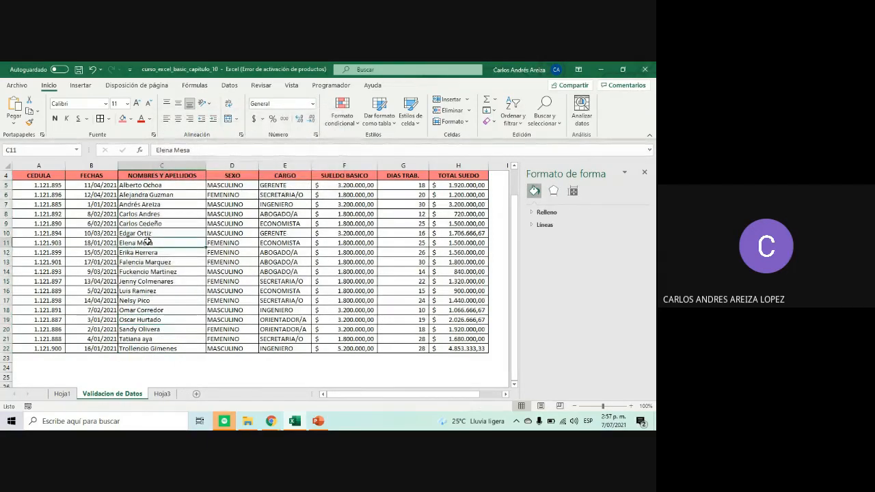
left_click(7, 242)
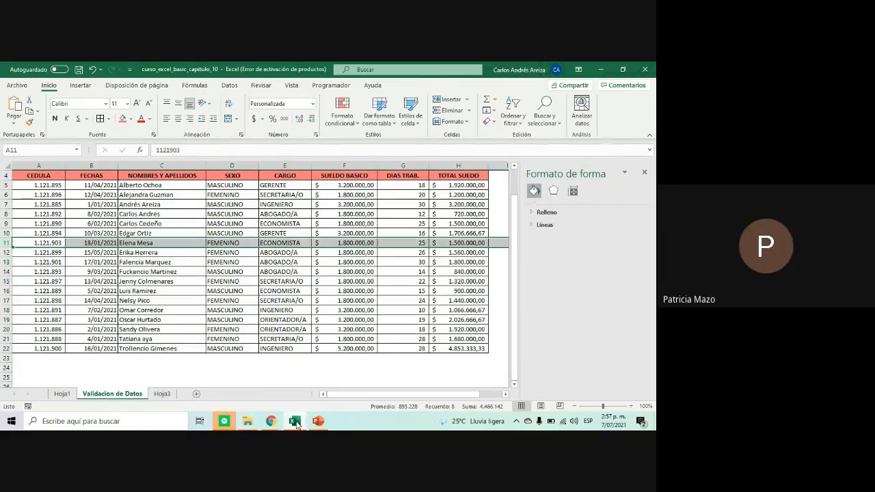
mouse_move(292, 424)
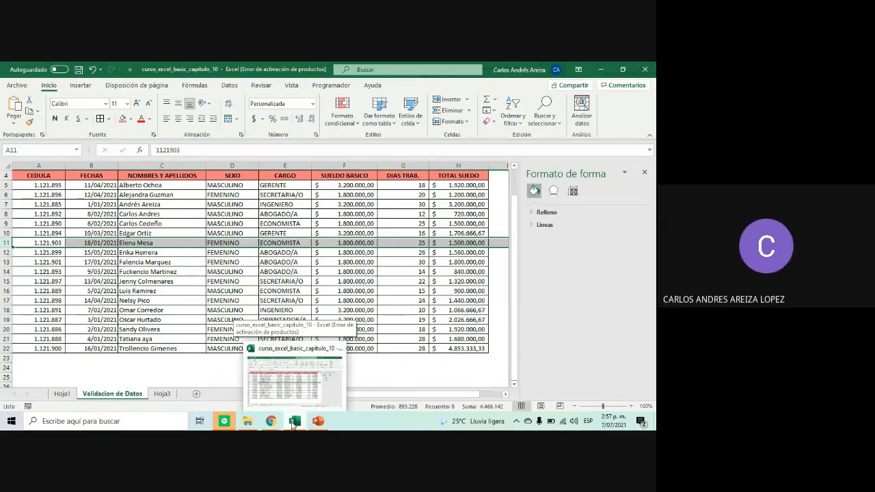
key("ctrl+z")
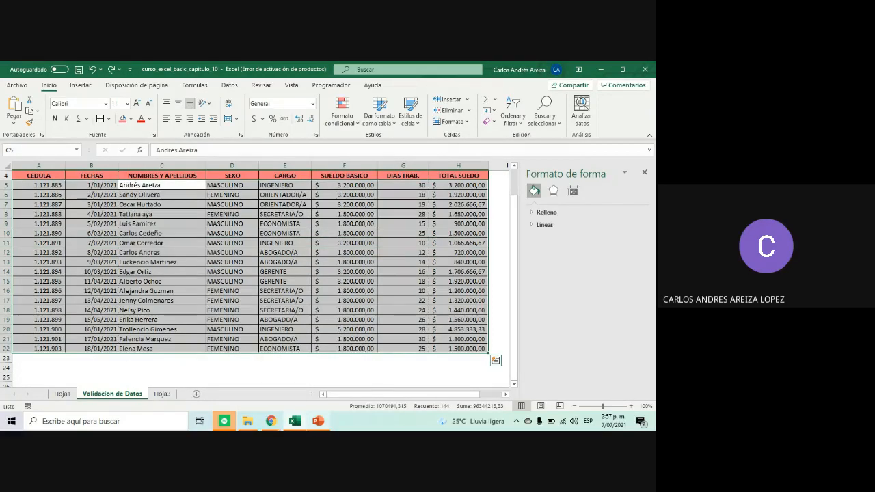
Add a new worksheet and place it before the Validacion de Datos sheet
left_click(196, 394)
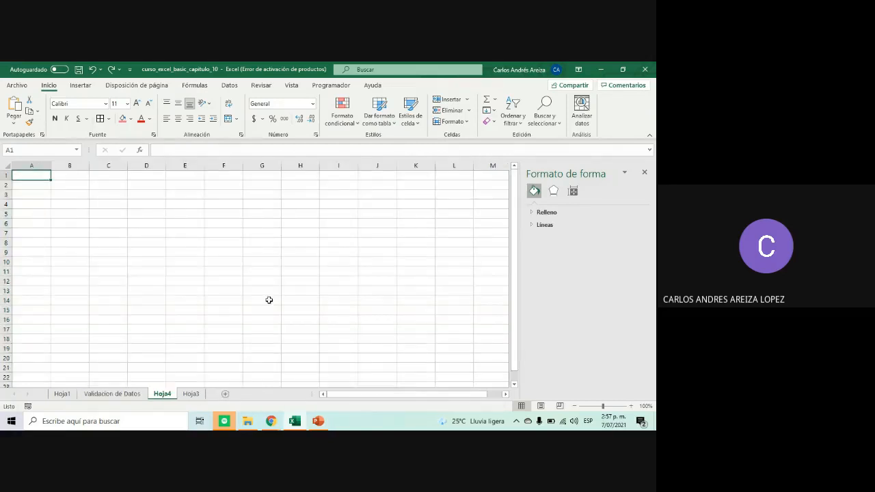
left_click_drag(162, 399, 110, 404)
left_click(131, 395)
Sort the employee table again by the names in C5:C22 from A to Z with the selection expanded, and select row 11
left_click_drag(177, 186, 162, 348)
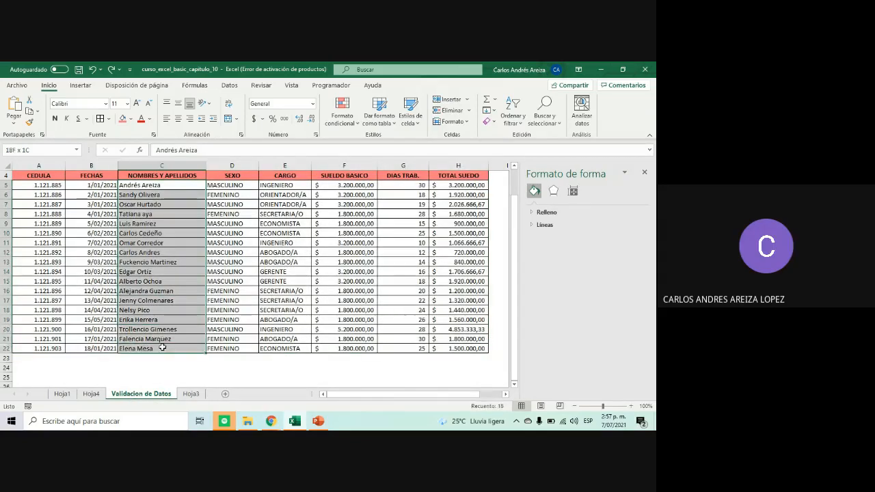
left_click(516, 123)
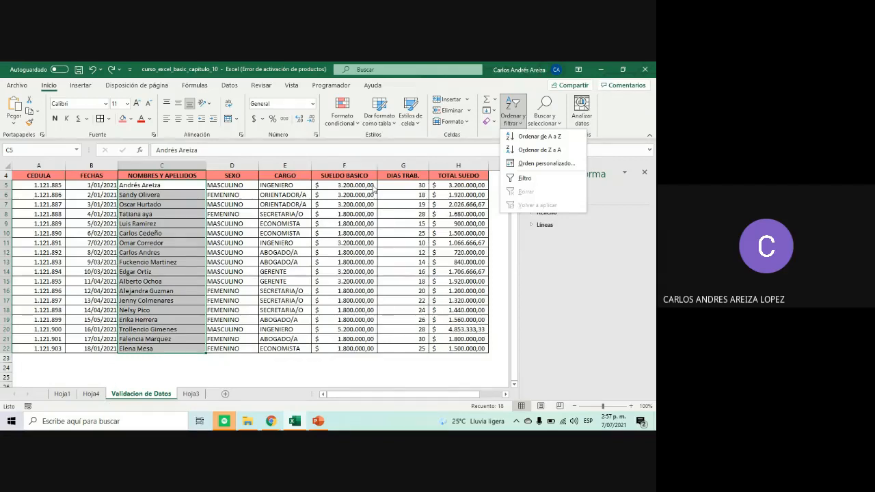
left_click(555, 138)
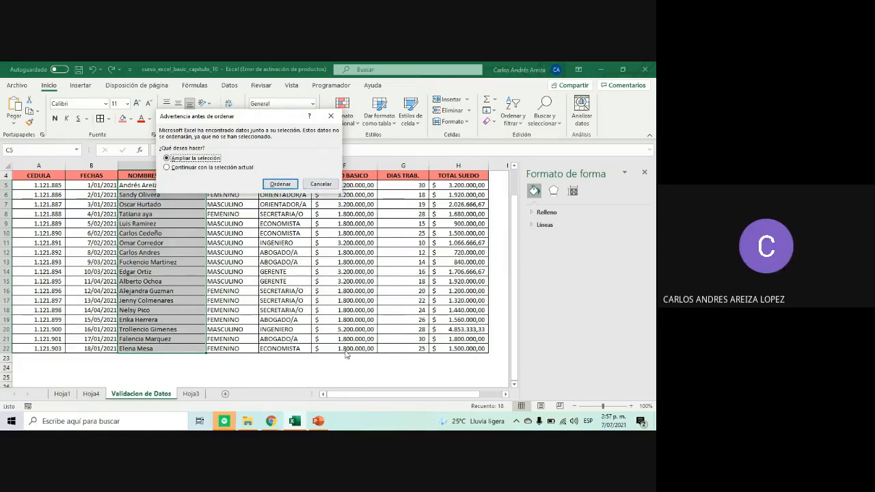
left_click(280, 184)
left_click(151, 244)
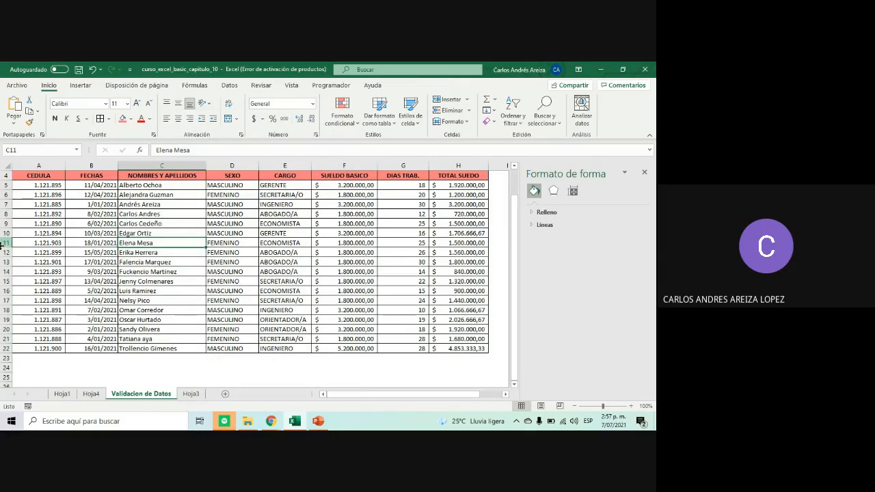
left_click(6, 243)
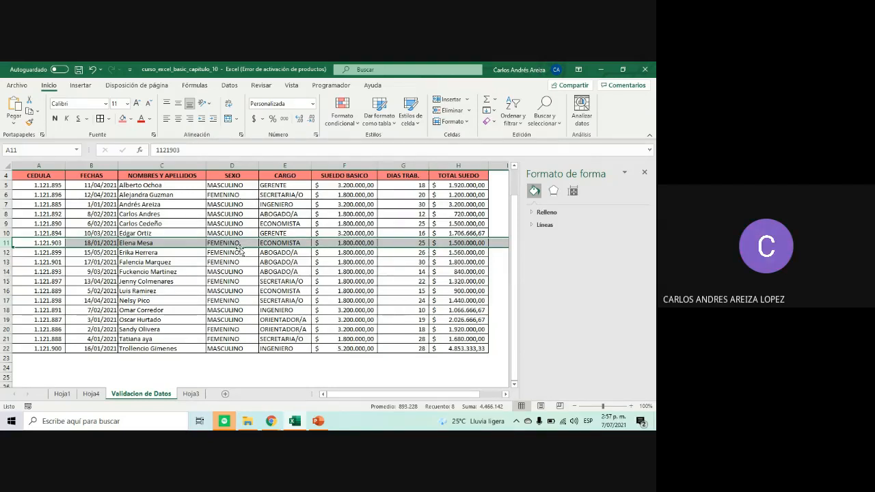
Sort only the names in C5:C22 from A to Z, continuing with the current selection
left_click(344, 224)
left_click(514, 116)
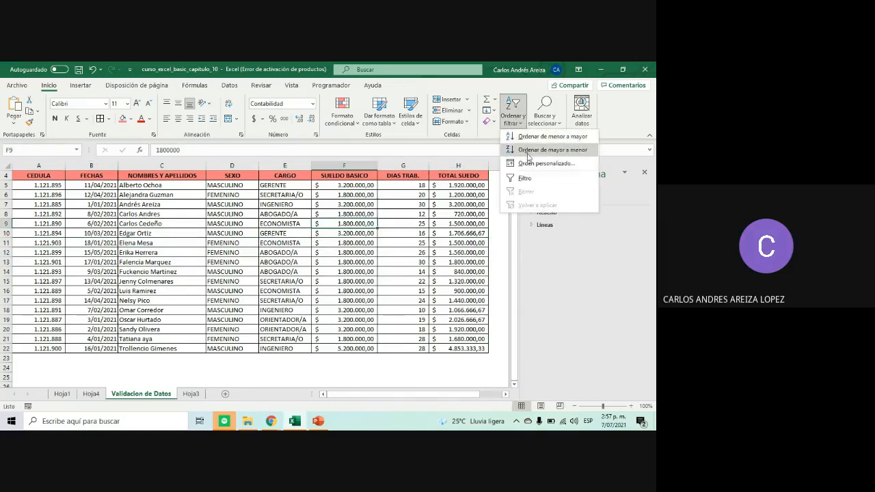
left_click_drag(134, 185, 154, 348)
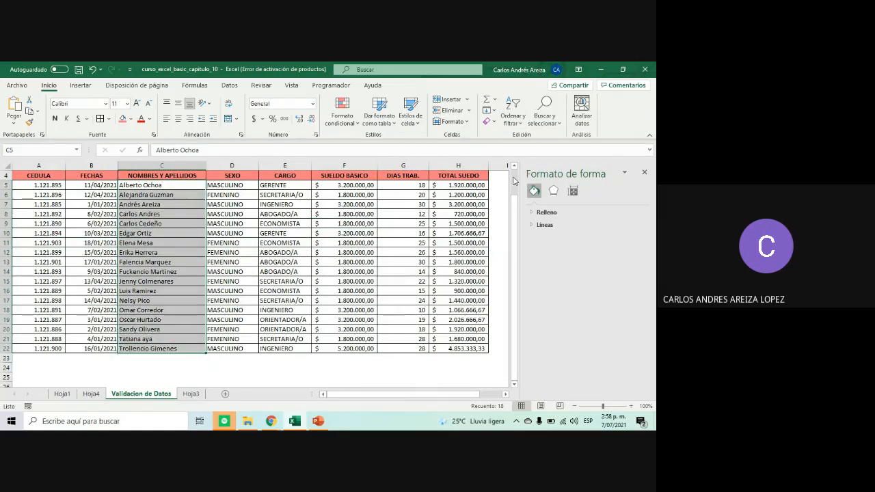
left_click(514, 116)
left_click(539, 140)
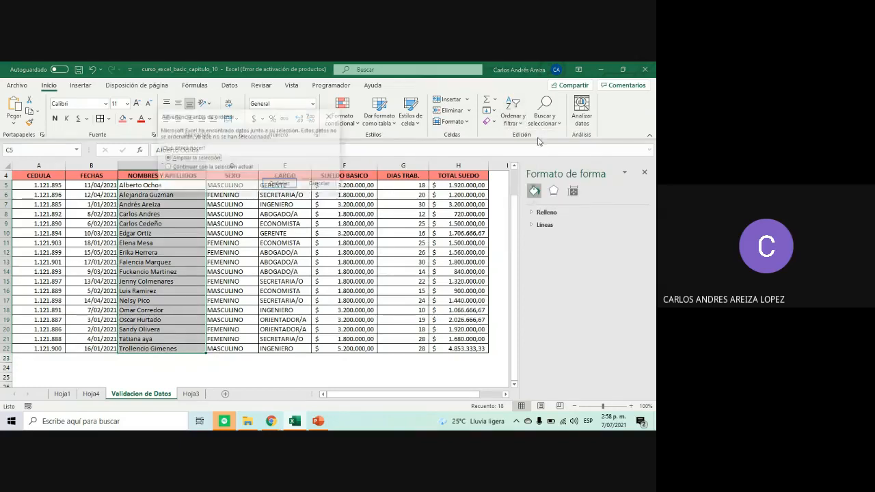
left_click(241, 167)
left_click(270, 184)
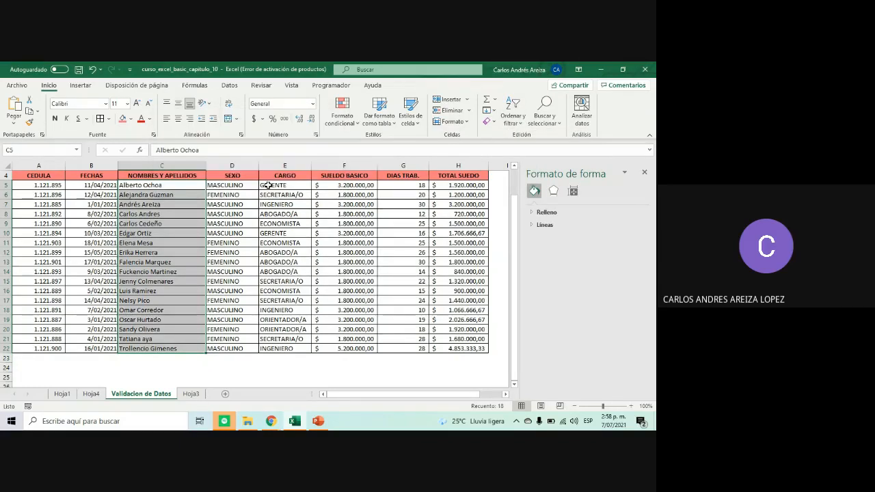
left_click(232, 281)
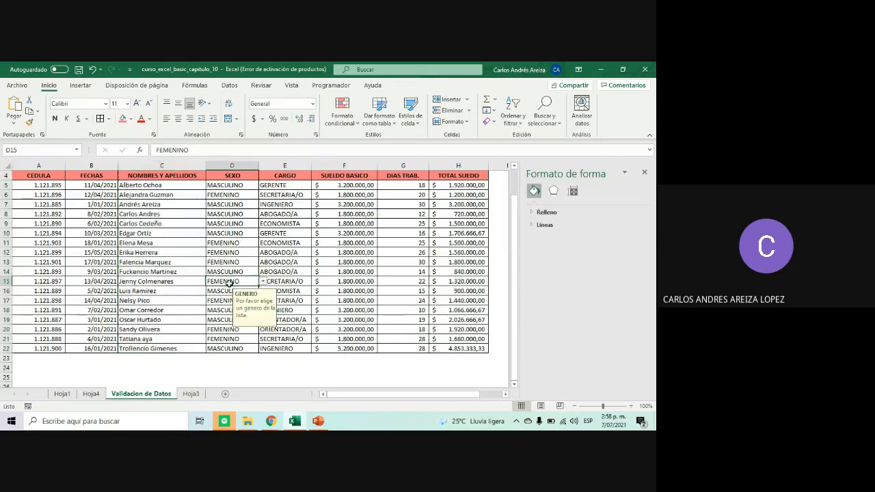
Select row 11 to inspect the record, undo the last two sorts of the employee table, and select C22
left_click(6, 243)
left_click(299, 309)
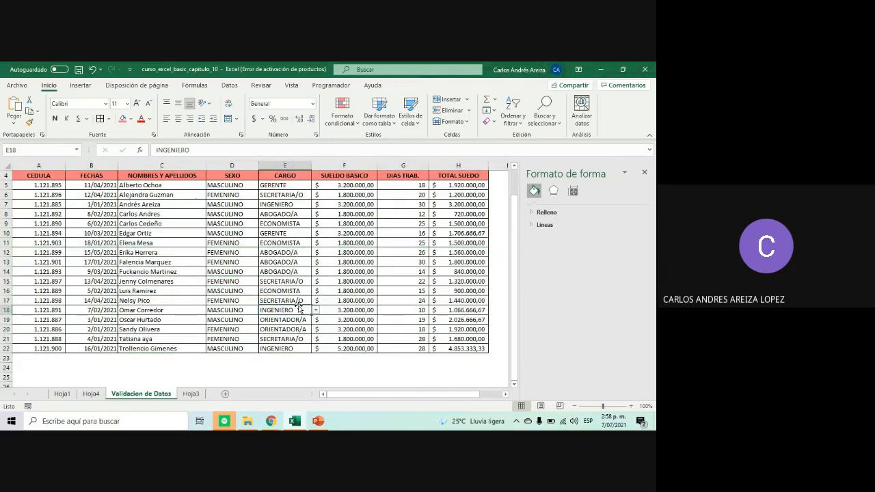
key("ctrl+z")
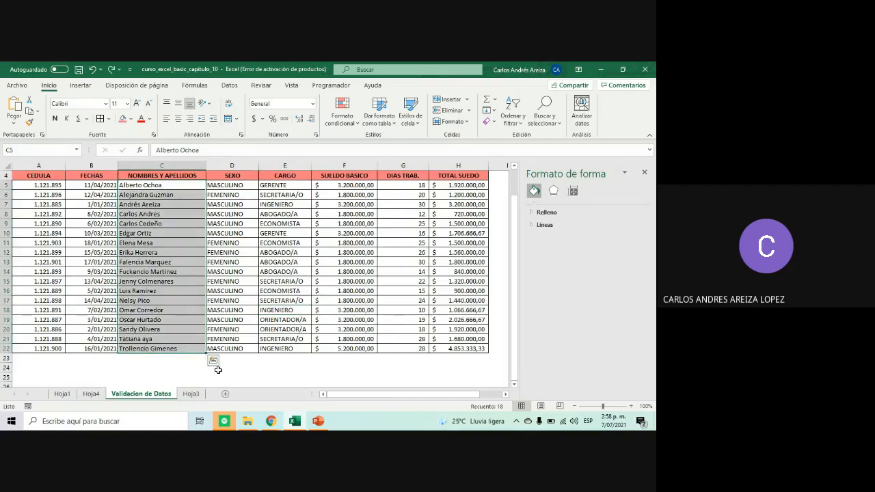
key("ctrl+z")
left_click(142, 349)
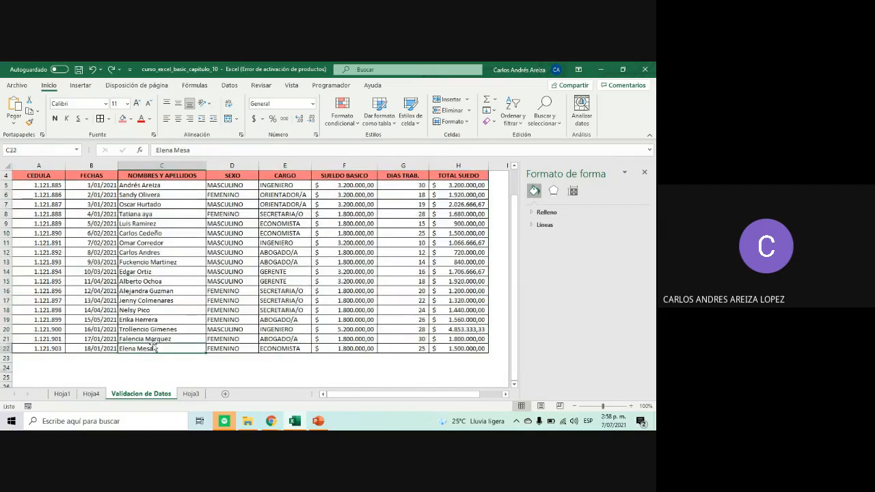
Sort C5:C22 from A to Z without expanding the selection to the other columns, and select row 11 to inspect the record
left_click_drag(192, 186, 164, 348)
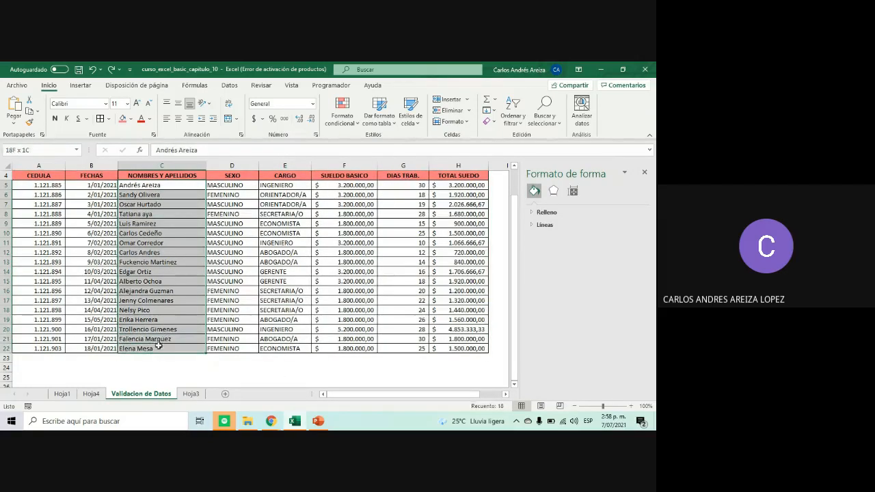
left_click(521, 122)
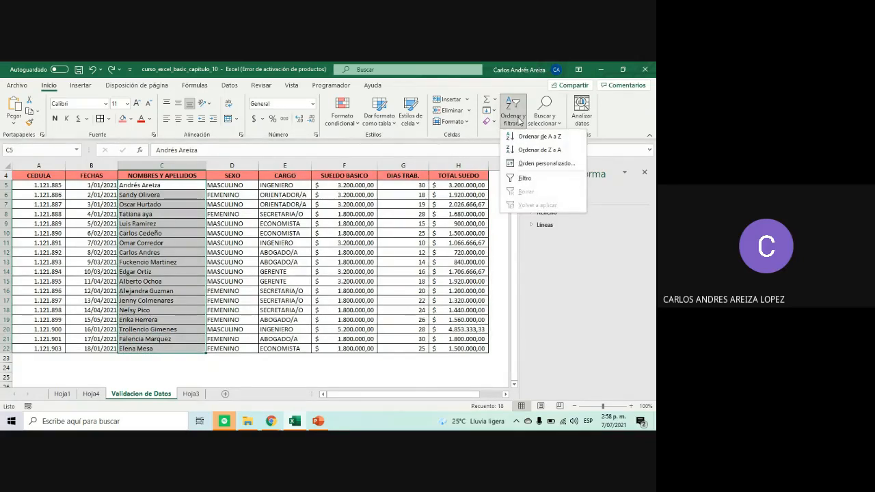
left_click(545, 139)
left_click(209, 167)
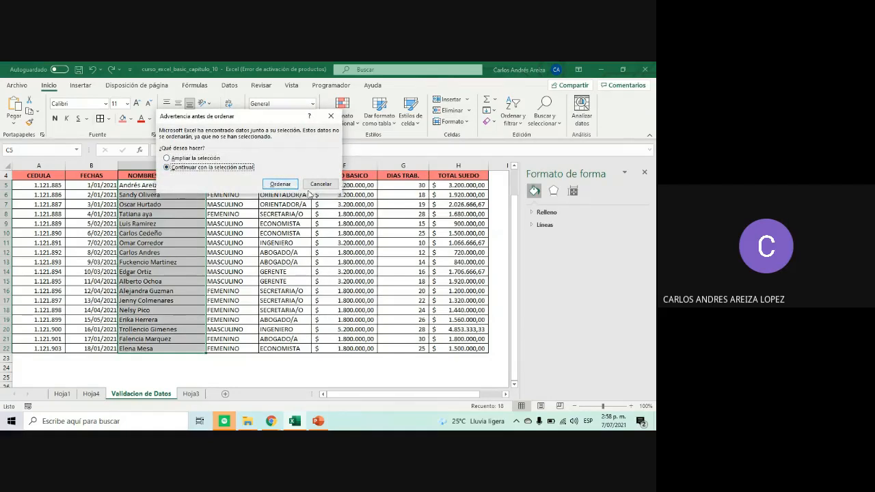
left_click(281, 184)
left_click(102, 243)
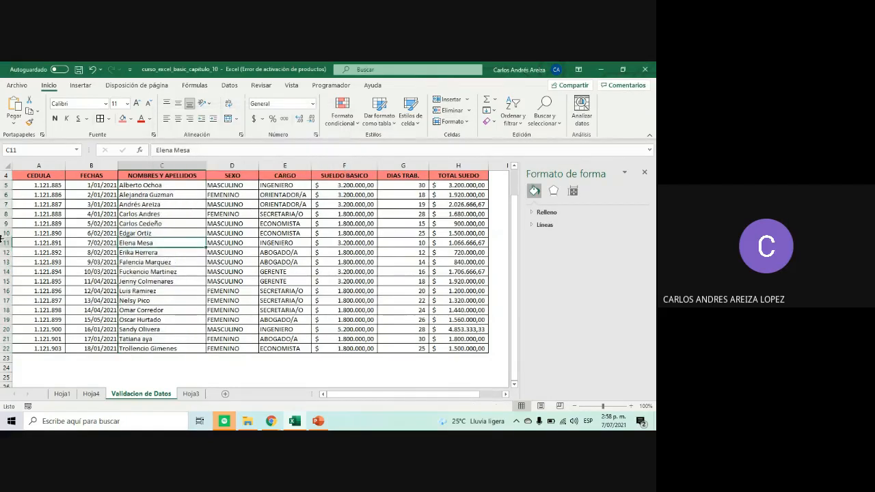
left_click(7, 243)
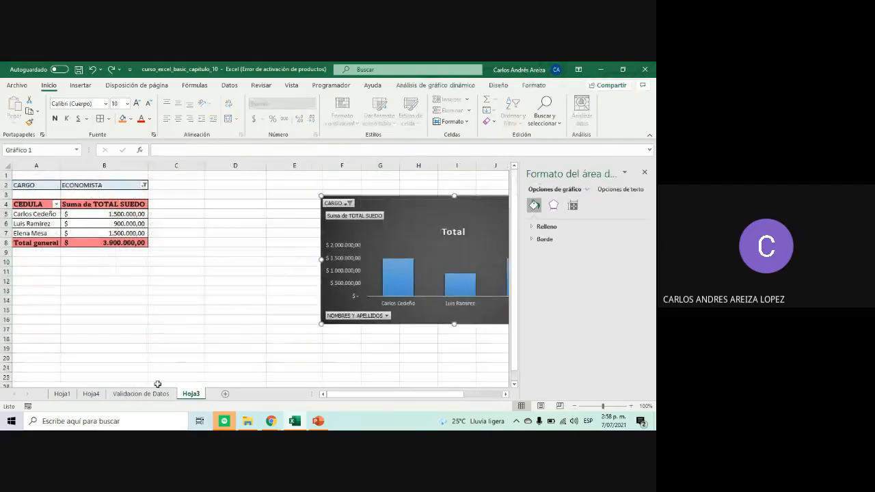
Sort the employee table on Validacion de Datos by the names in C5:C22 from A to Z, expanding the selection
left_click(141, 393)
left_click_drag(202, 183, 164, 350)
left_click(512, 109)
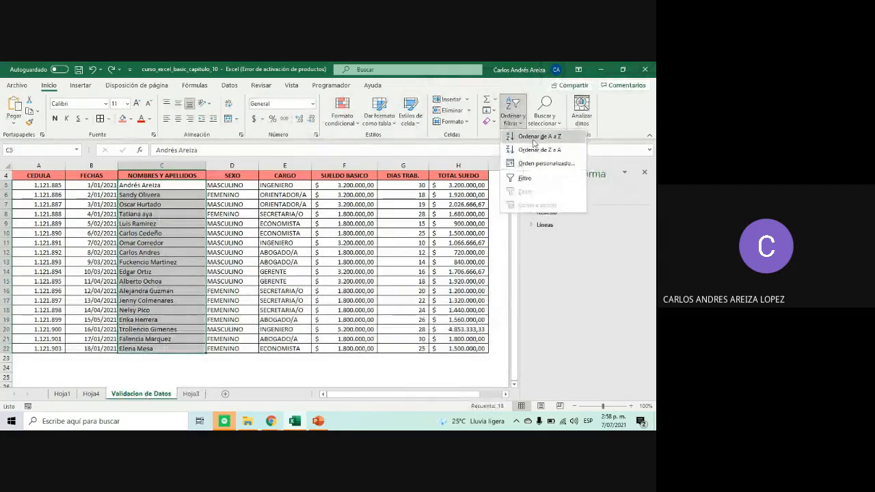
left_click(533, 137)
left_click(290, 185)
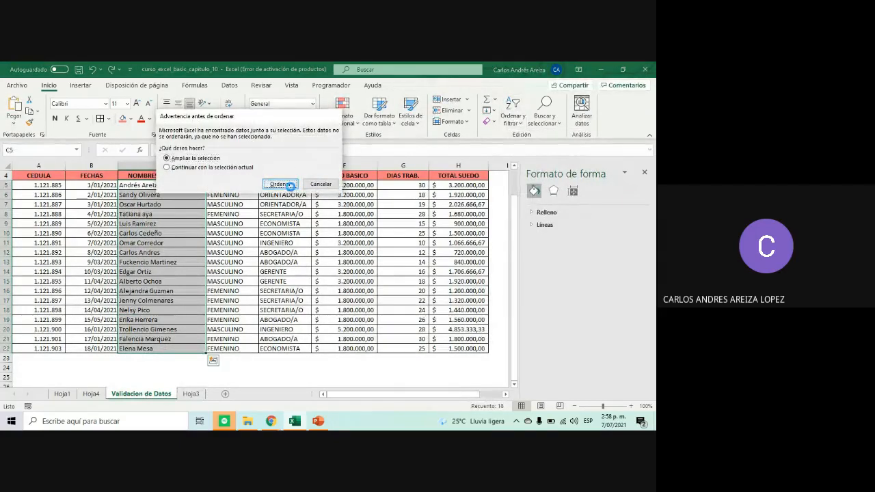
left_click(300, 301)
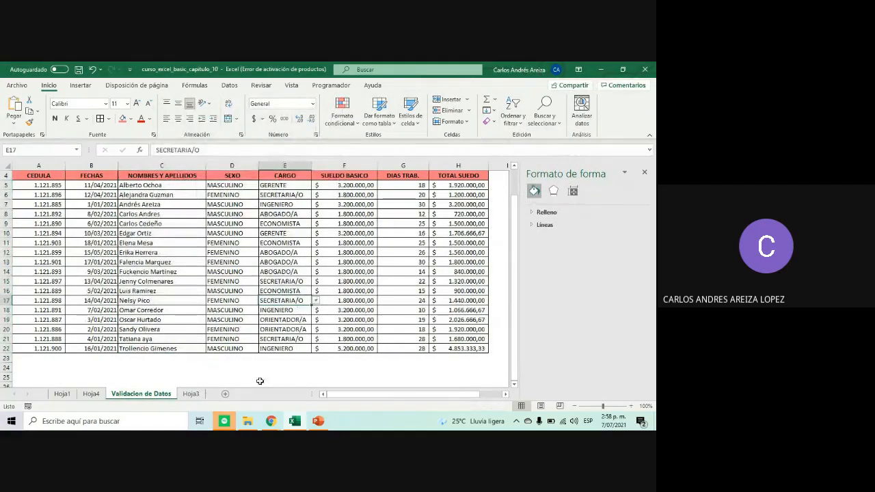
Move the column chart on Hoja3 closer to the pivot table, starting in column C
left_click(191, 394)
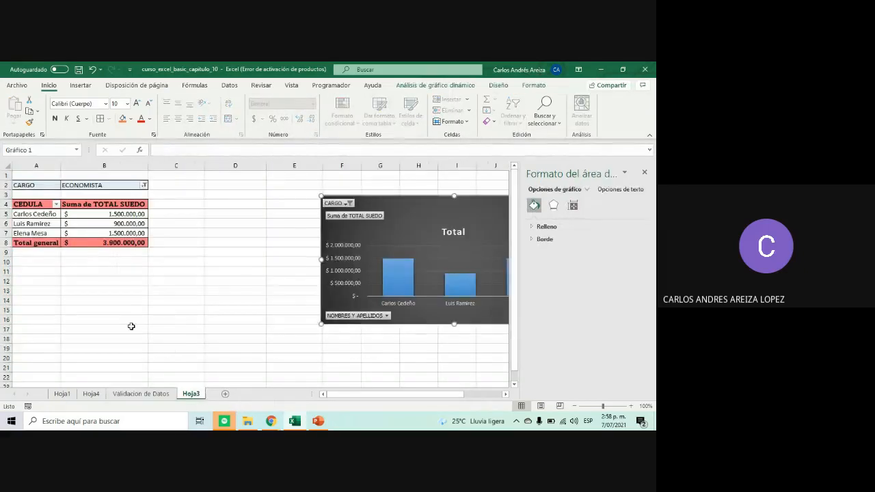
left_click_drag(428, 205, 295, 195)
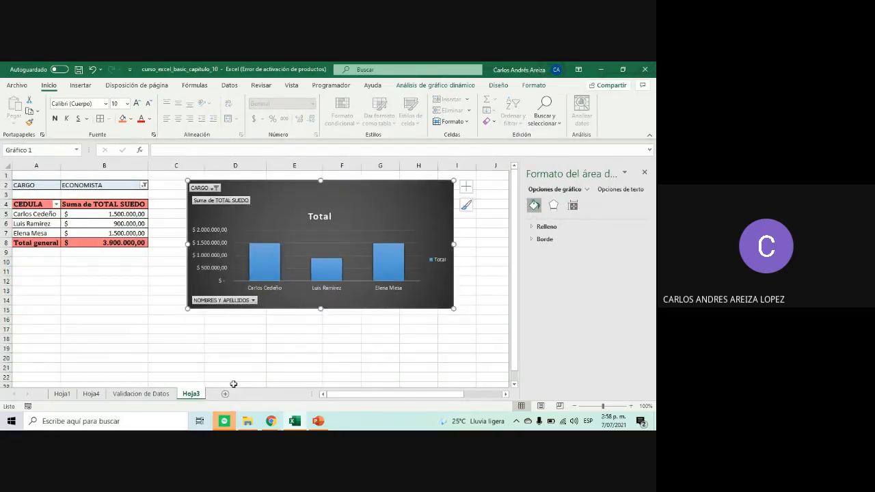
Switch to PowerPoint to read the remaining pivot table tasks on slide 106, and return to the Excel workbook
left_click(319, 420)
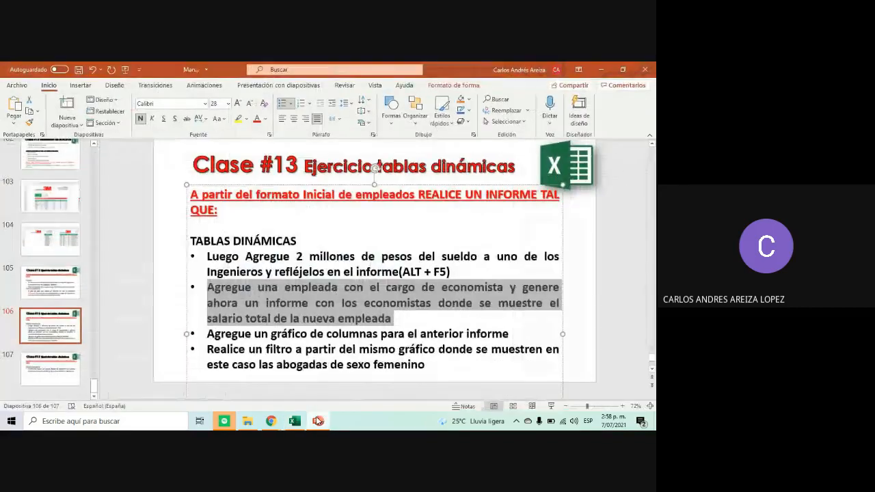
left_click(515, 348)
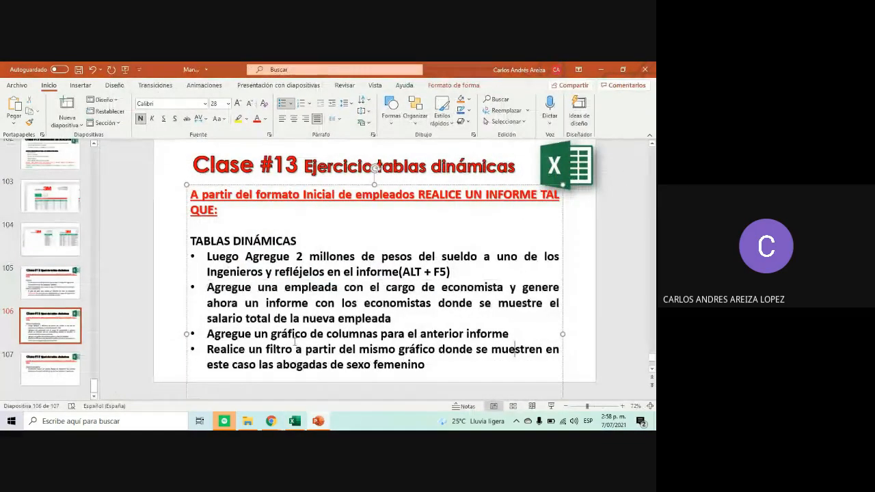
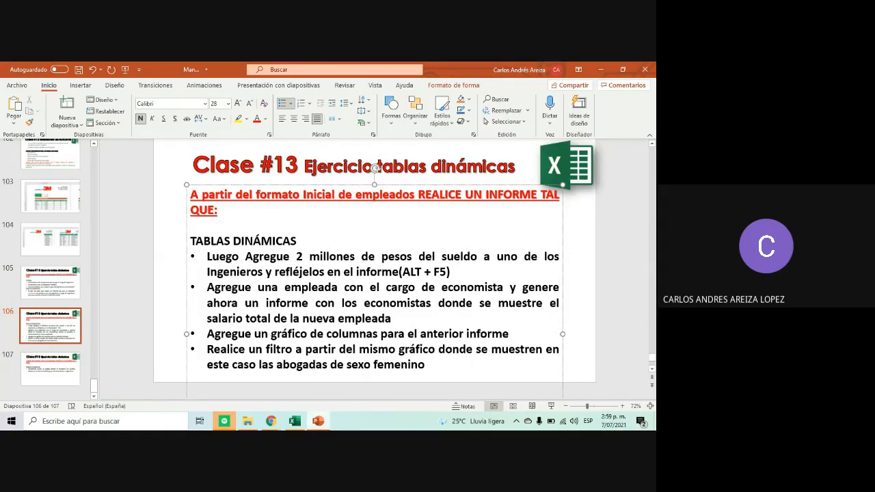
left_click(319, 422)
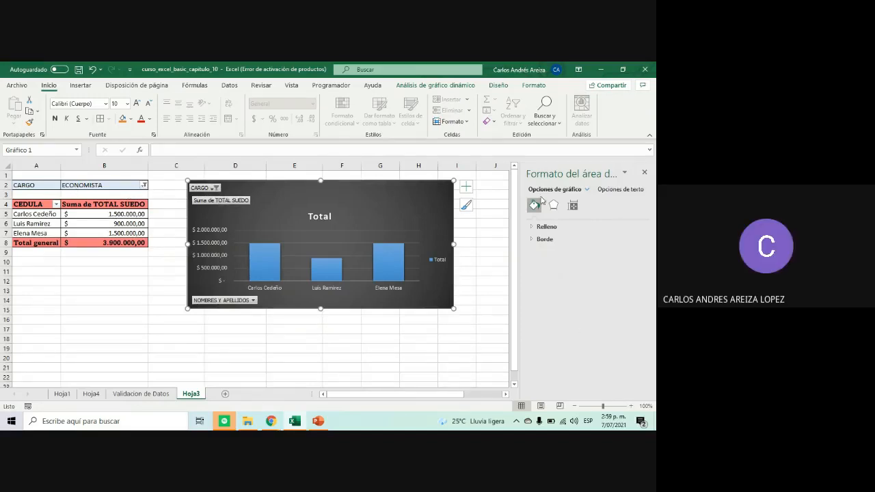
Deselect the chart on Hoja3 and close the Formato de forma pane
left_click(135, 288)
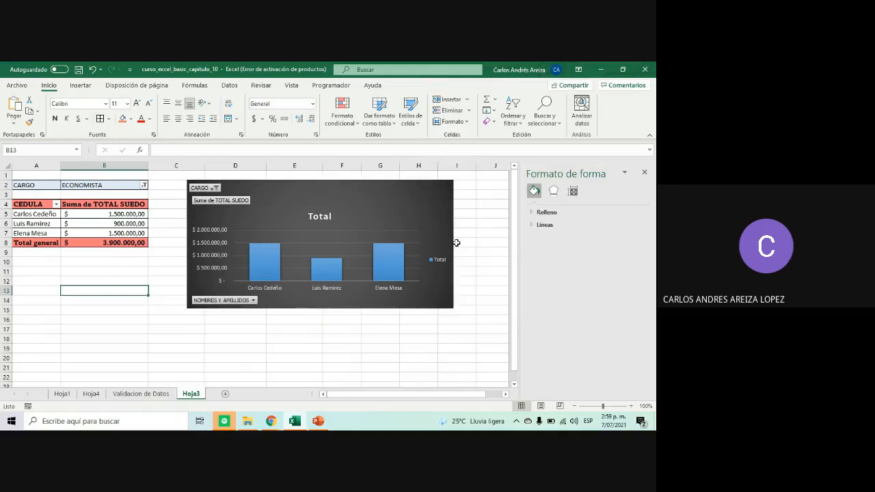
left_click(480, 338)
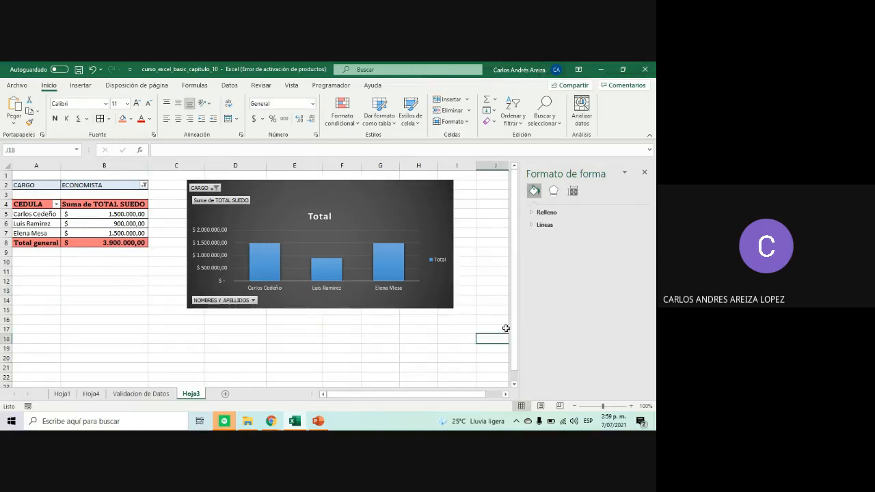
left_click(644, 174)
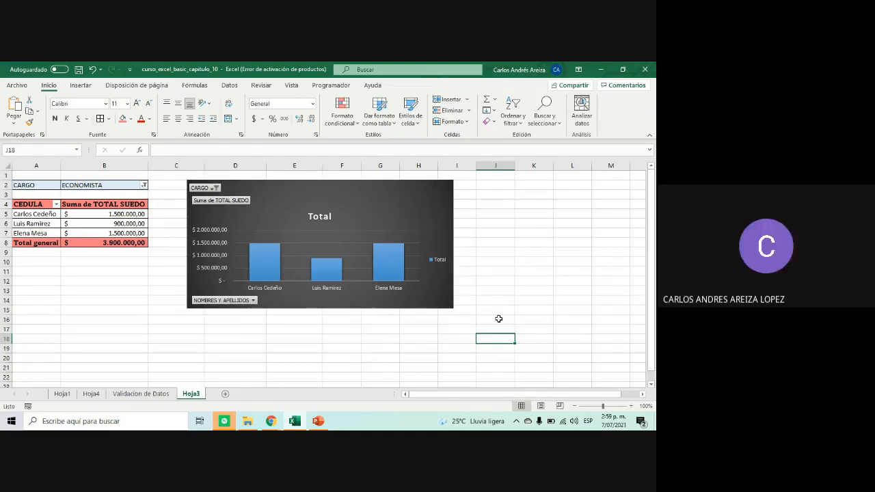
Delete the column chart from Hoja3
left_click(94, 223)
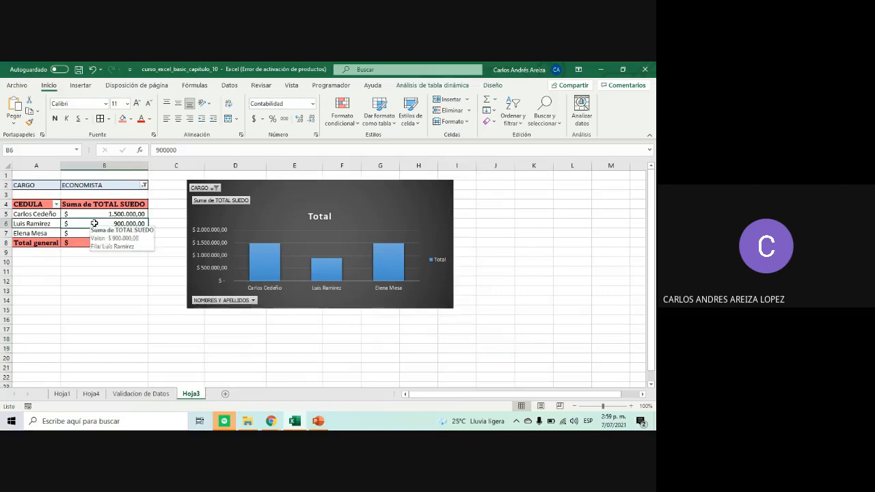
left_click(226, 311)
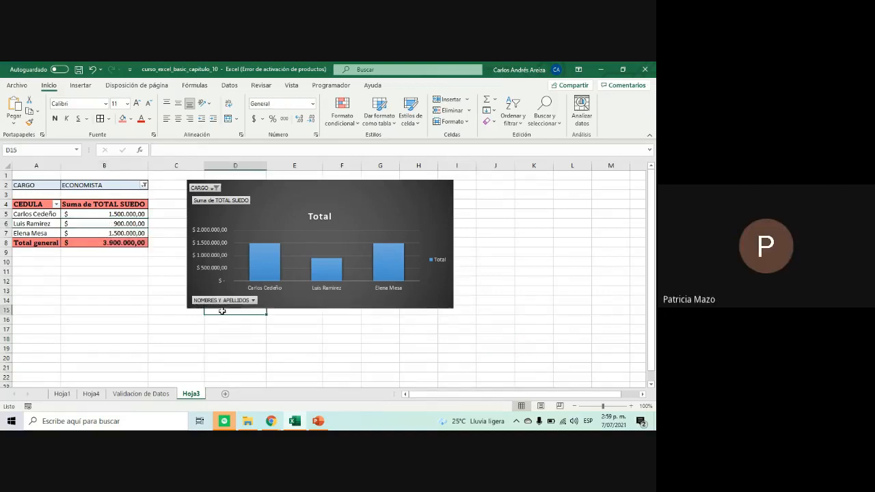
left_click(109, 216)
left_click(322, 204)
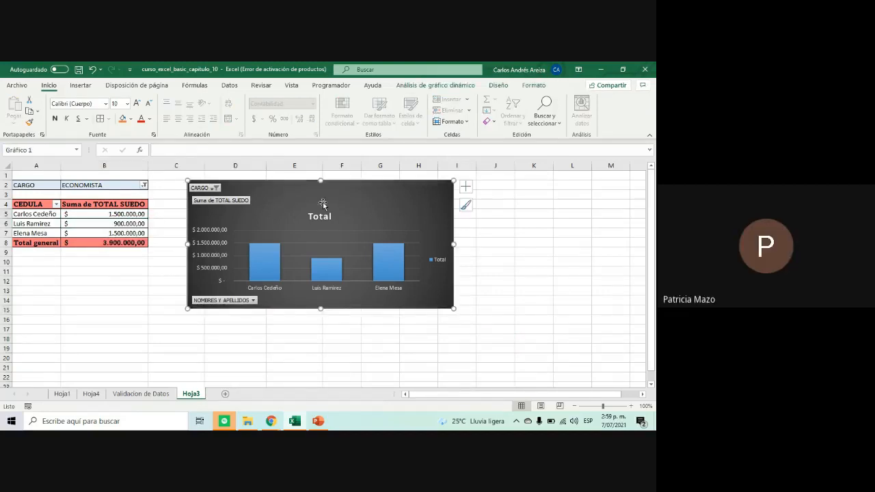
key("Delete")
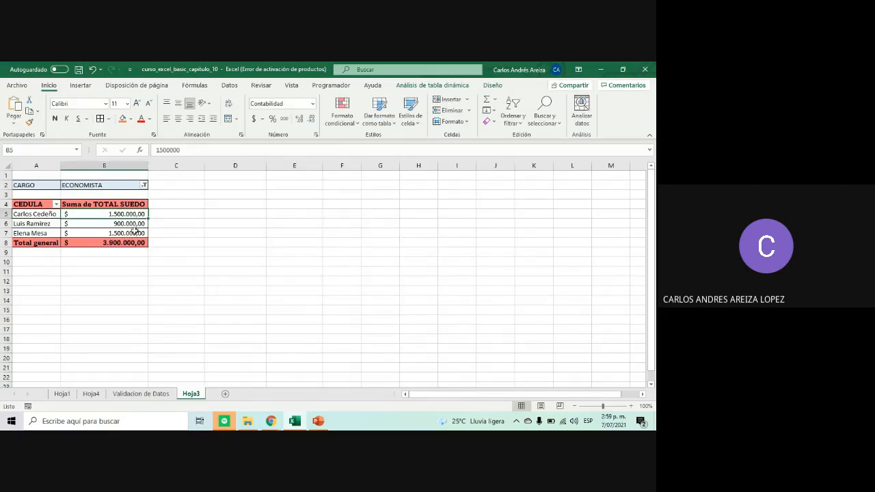
left_click(176, 357)
left_click(139, 204)
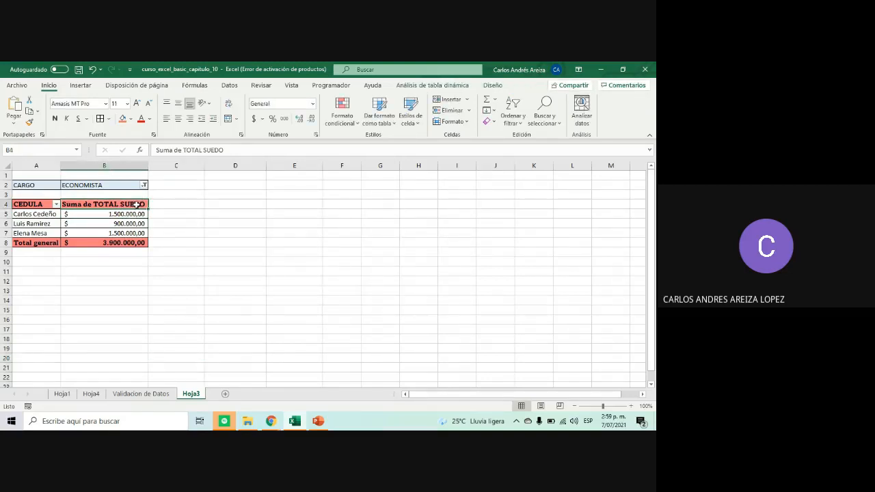
left_click(125, 223)
left_click(125, 251)
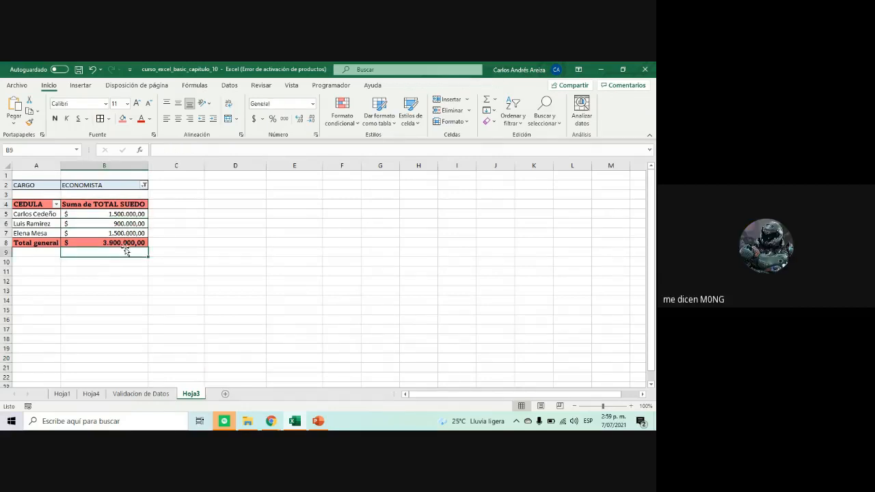
left_click(121, 235)
left_click(39, 204)
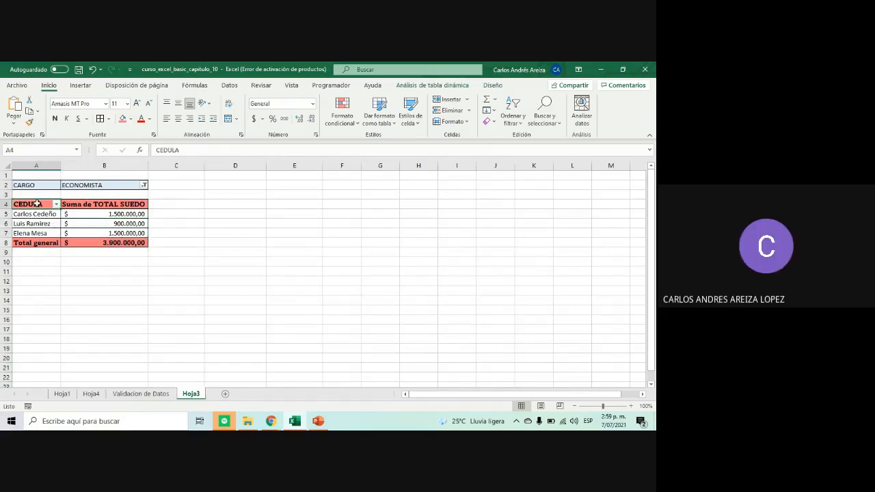
left_click(144, 394)
left_click(190, 393)
Examine the economists' pivot table on Hoja3 and the options offered by its CEDULA filter
left_click(85, 214)
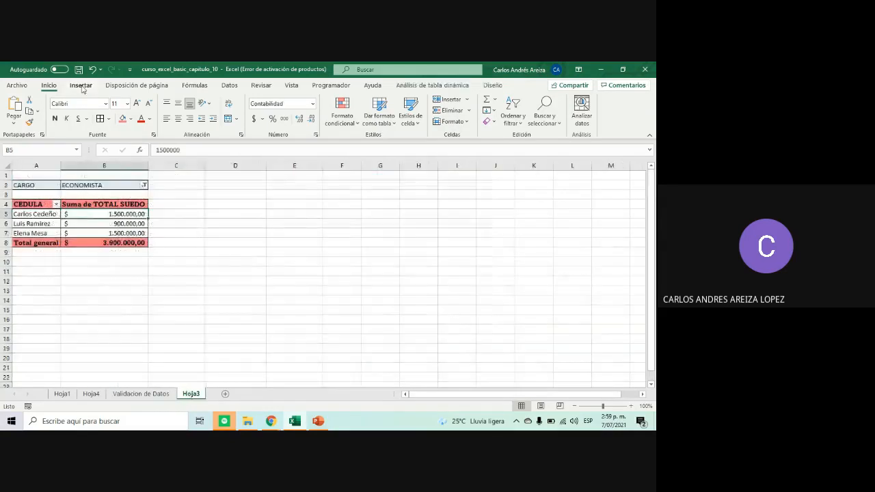
left_click(80, 86)
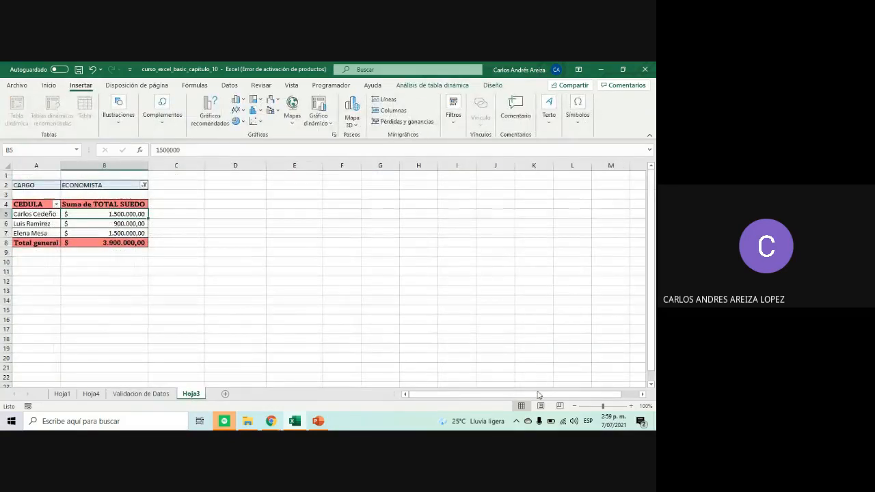
left_click(642, 394)
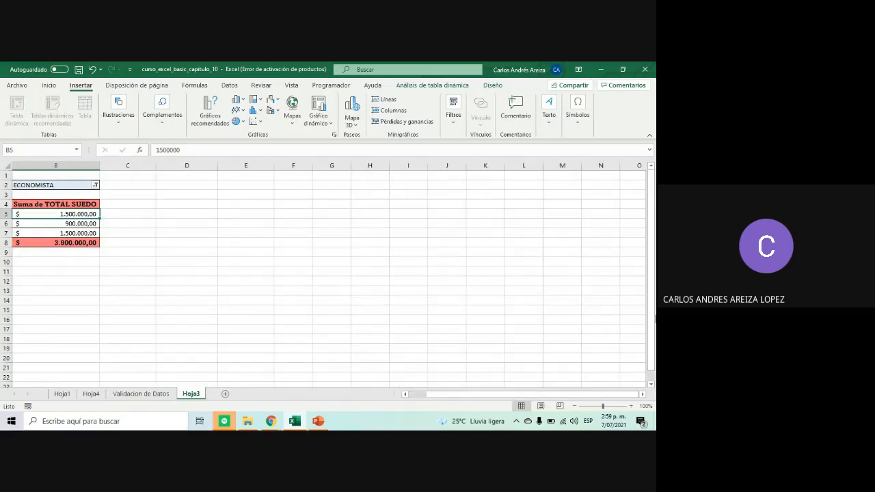
left_click(77, 224)
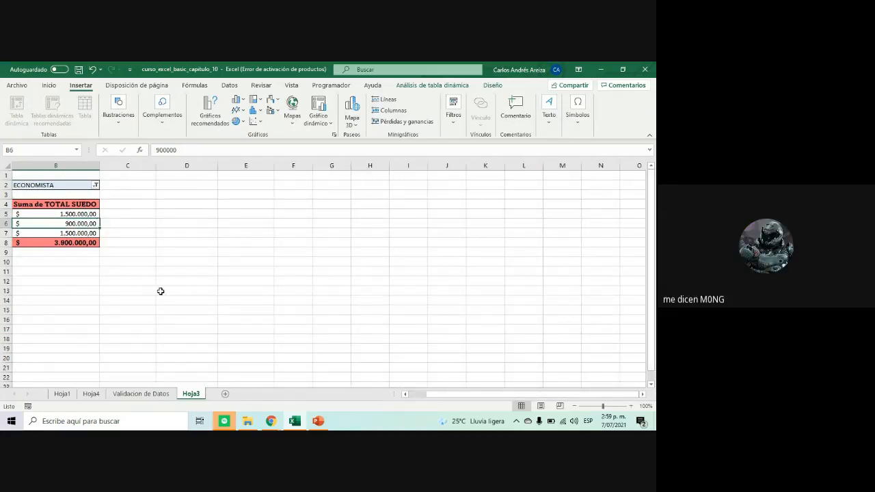
left_click(406, 395)
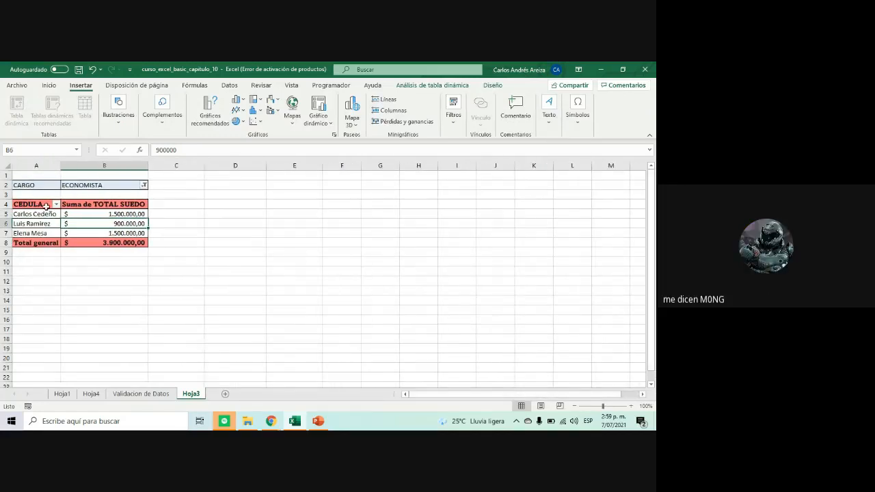
left_click(38, 185)
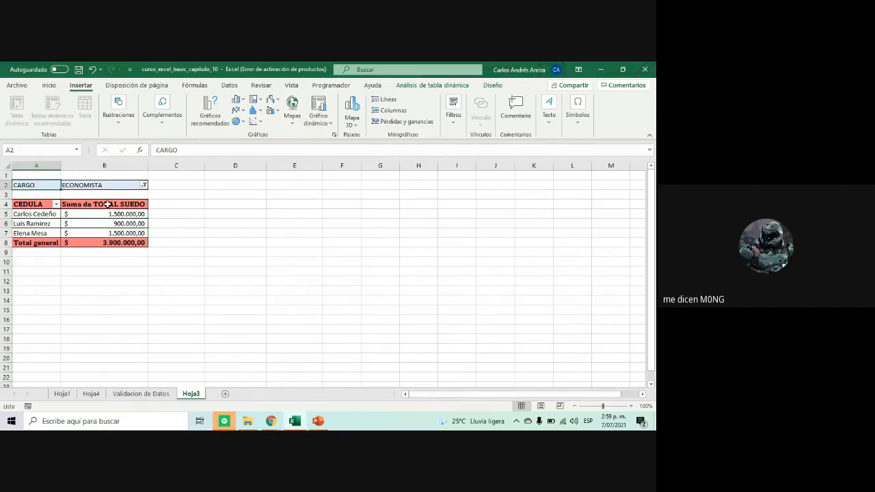
left_click_drag(90, 200, 92, 210)
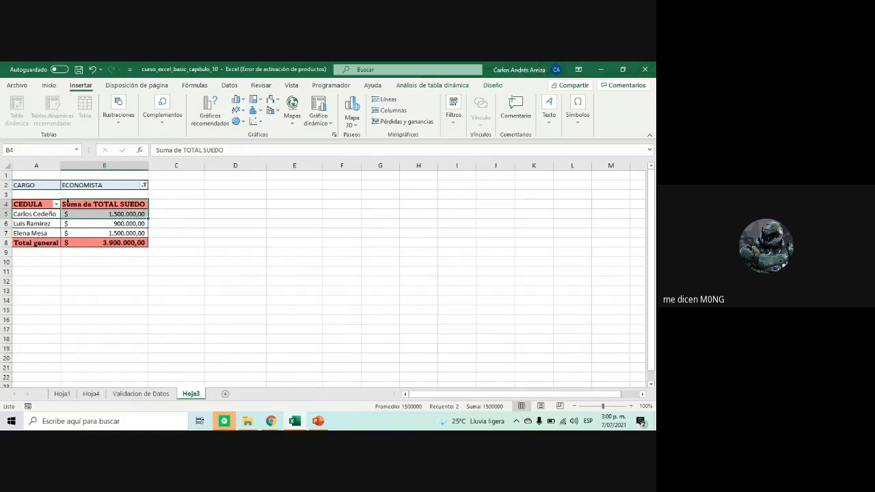
left_click(56, 205)
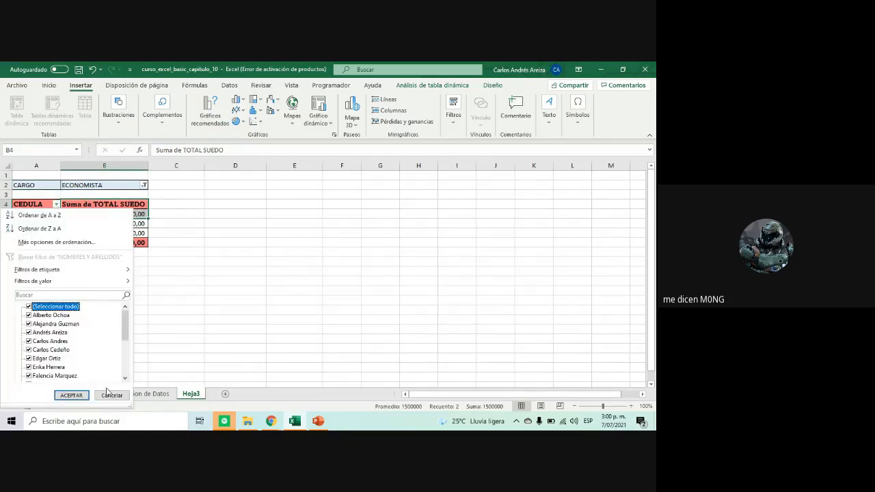
key("Escape")
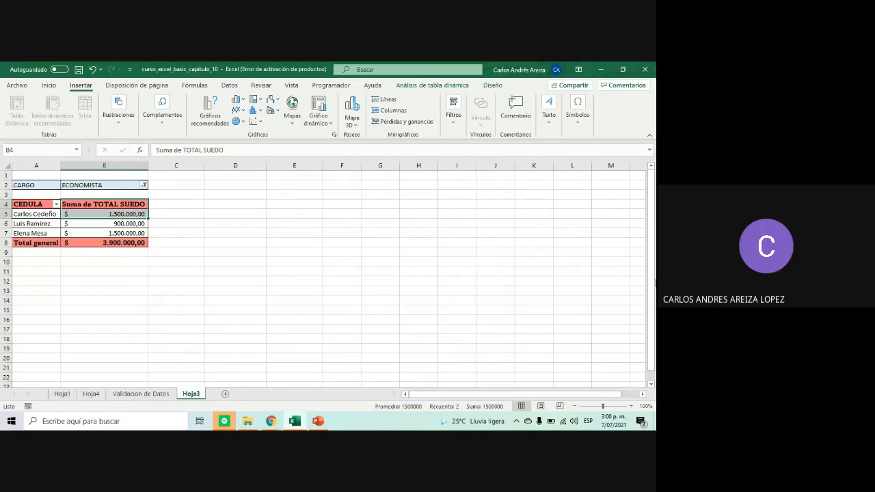
left_click(165, 260)
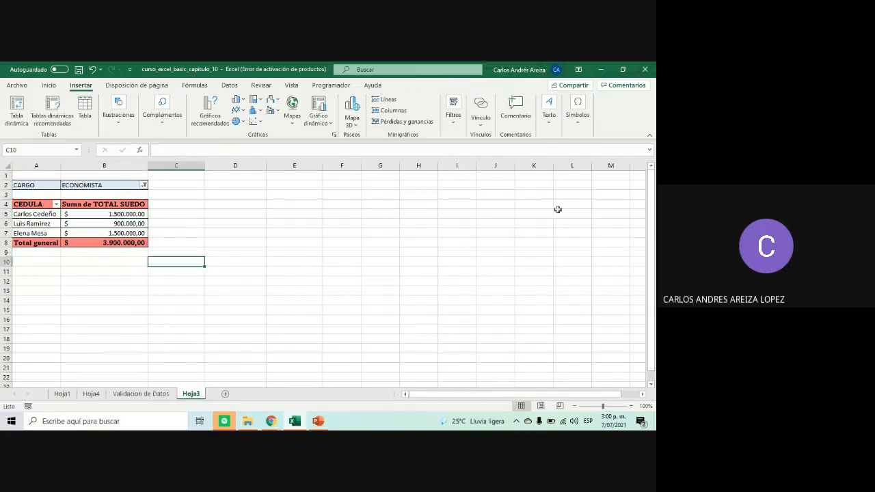
left_click(58, 225)
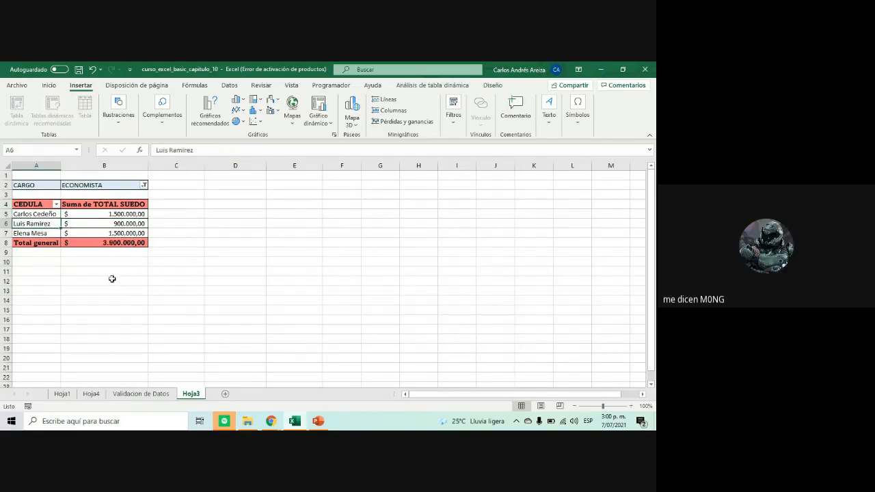
left_click(121, 243)
left_click(457, 281)
left_click_drag(499, 395, 636, 390)
left_click_drag(653, 326, 653, 299)
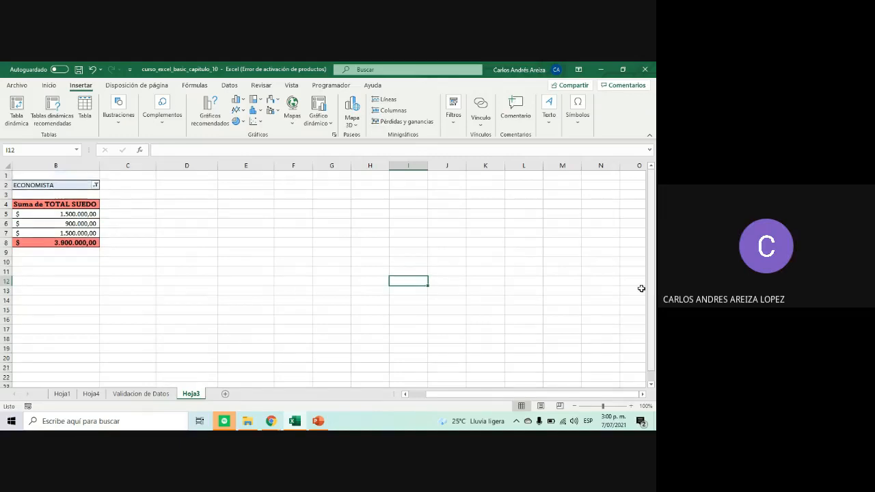
left_click(419, 394)
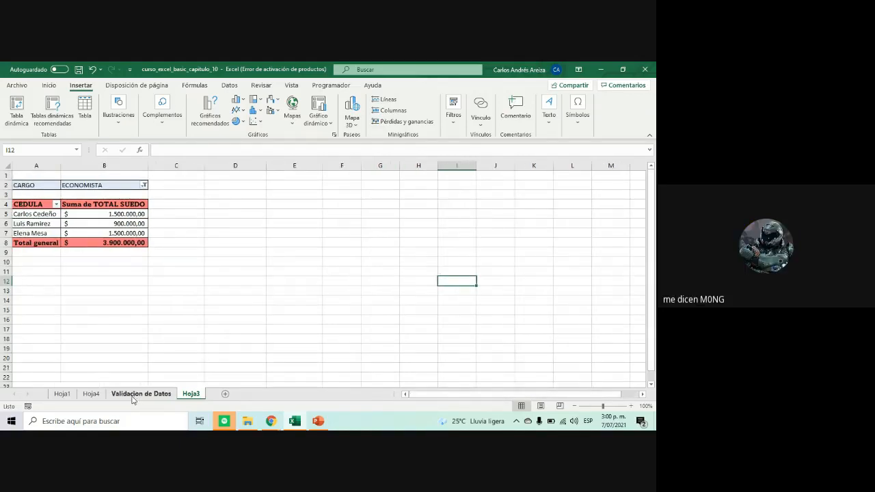
left_click(80, 214)
left_click(205, 280)
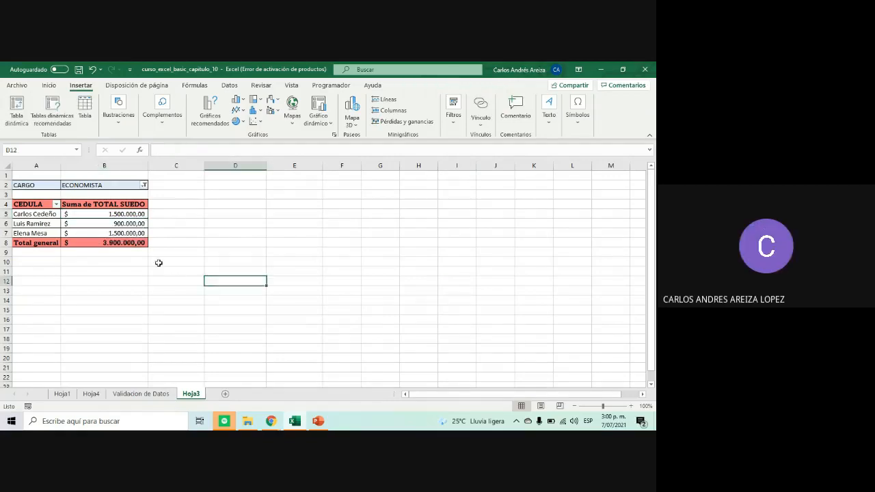
Undo the deletion of the column chart on Hoja3 and its last move toward the pivot table
key("ctrl+z")
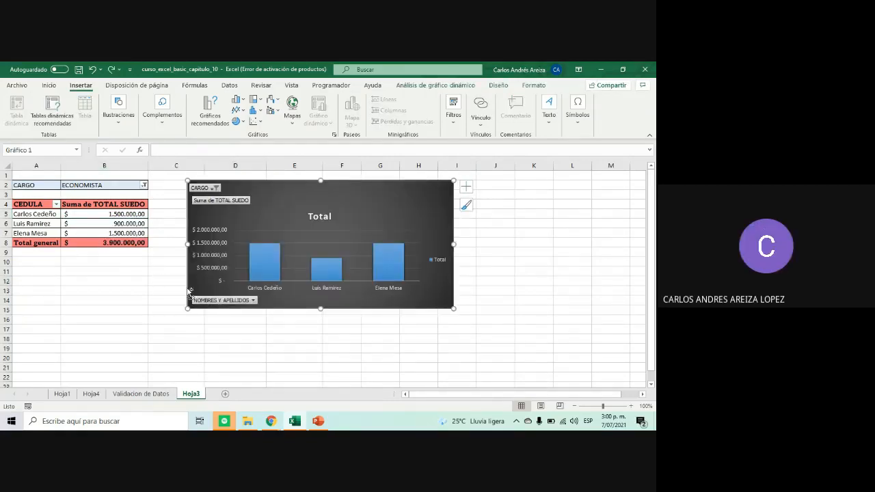
left_click(57, 226)
key("ctrl+z")
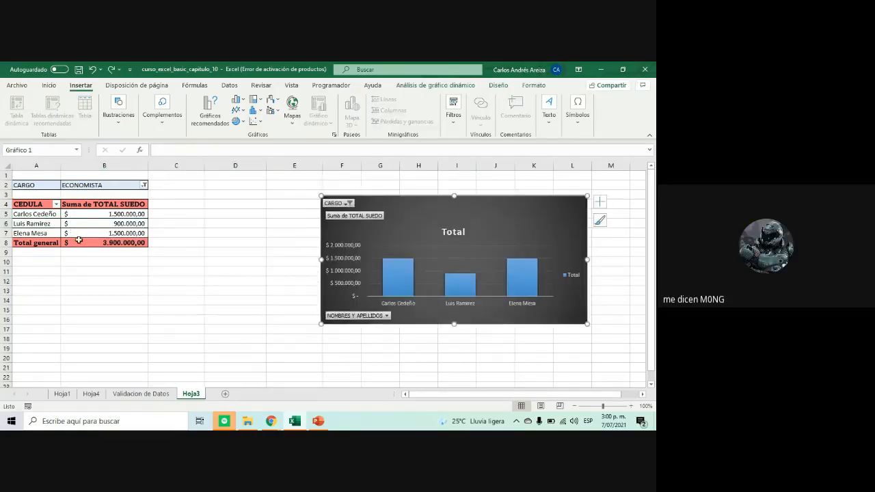
Go back through the earlier chart resizes, chart moves and CARGO filter changes on Hoja3
key("ctrl+z")
left_click(190, 393)
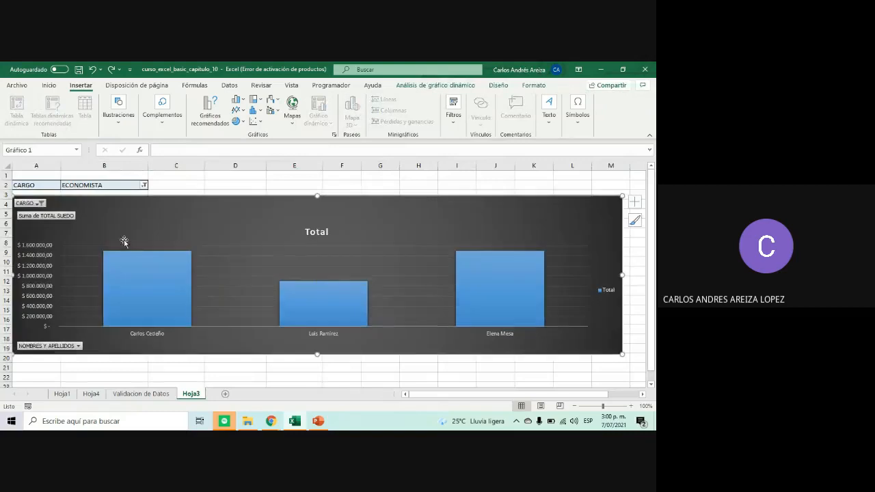
key("ctrl+z")
key("ctrl+z")
key("ctrl+z")
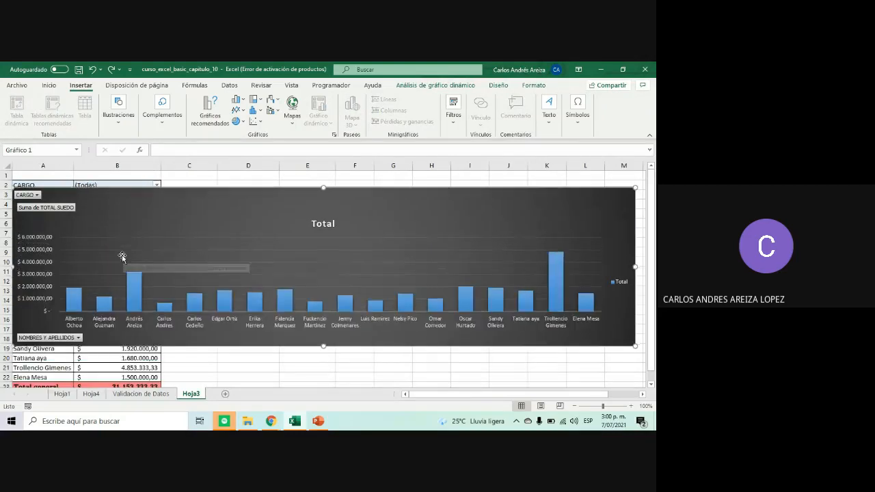
key("ctrl+z")
key("ctrl+z")
key("ctrl+z")
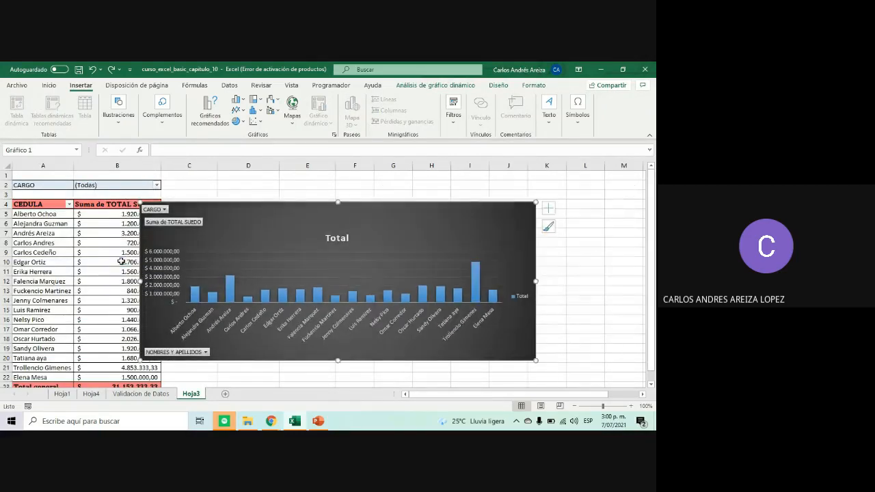
key("ctrl+z")
key("ctrl+z")
key("ctrl+z")
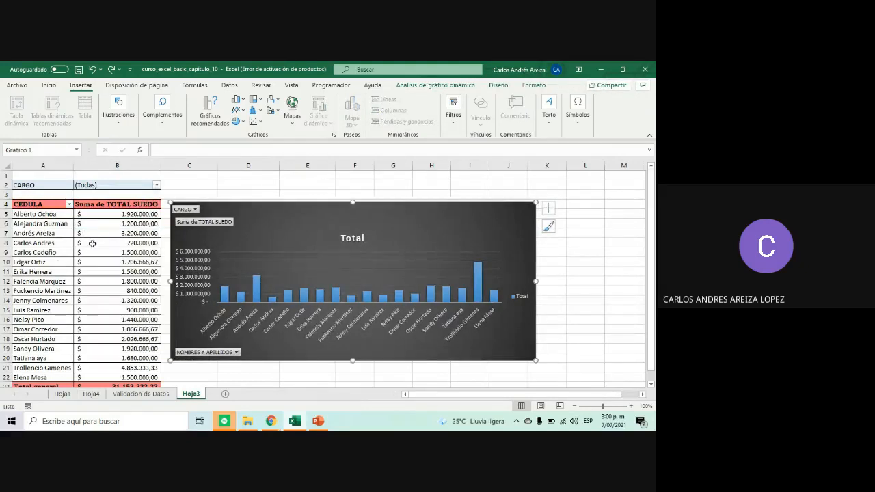
key("ctrl+y")
key("ctrl+y")
key("ctrl+y")
key("ctrl+y")
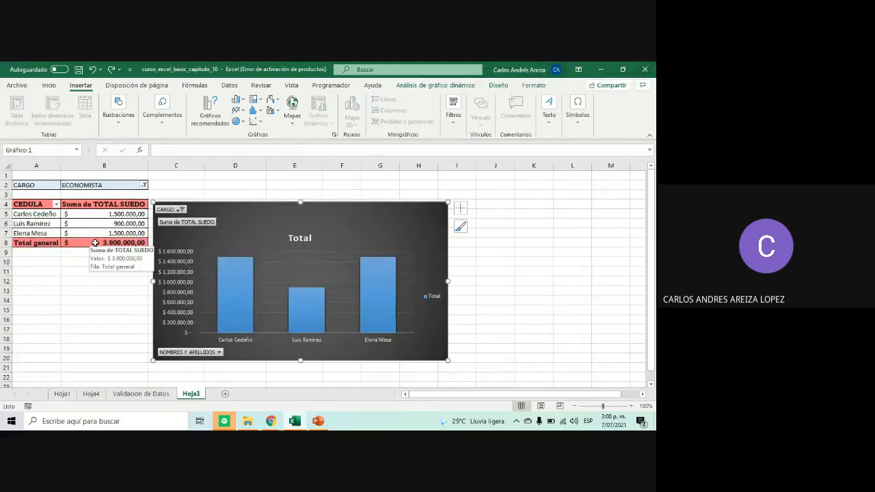
Step through the edit history to the report filtered by ECONOMISTA with its column chart starting at column E, and deselect the chart
key("ctrl+z")
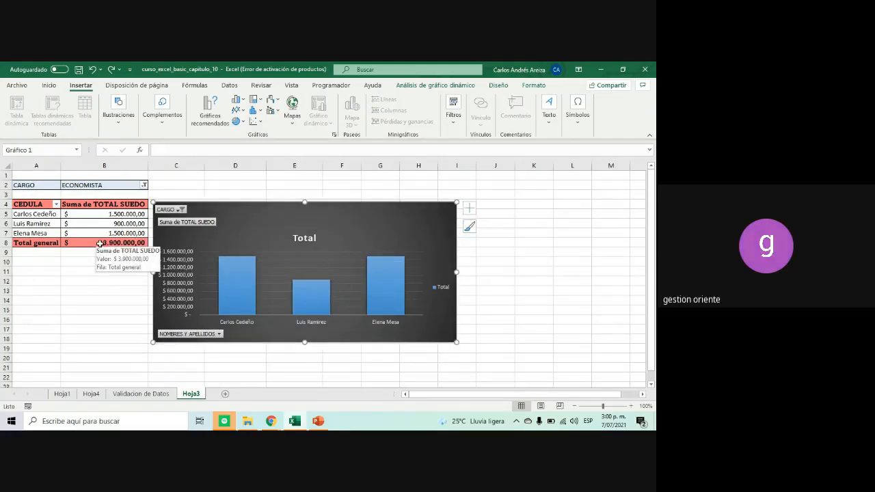
key("ctrl+z")
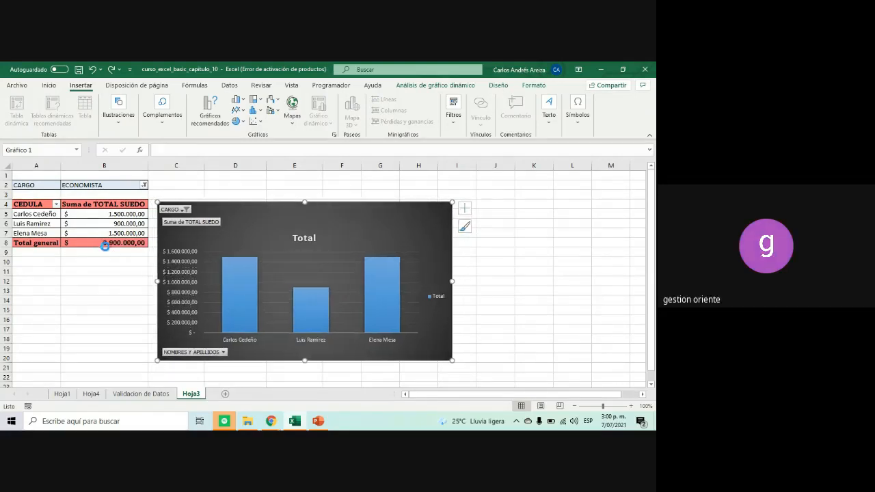
key("ctrl+z")
key("ctrl+z")
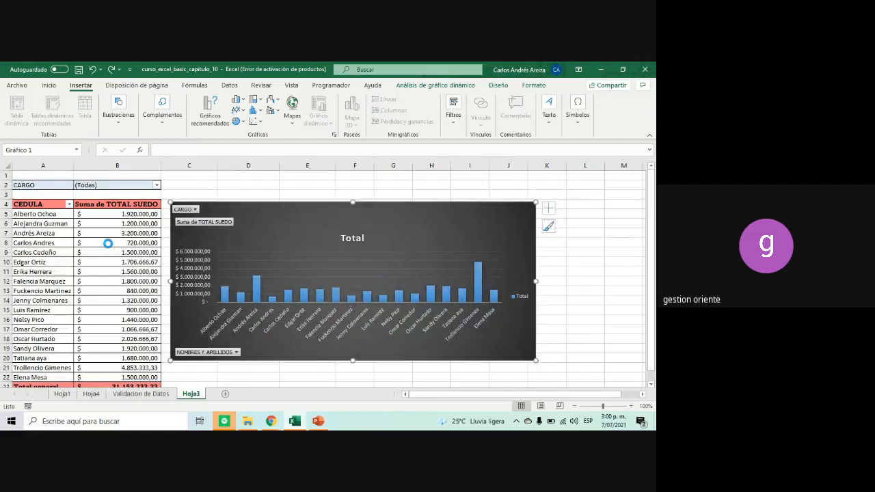
key("ctrl+z")
key("ctrl+z")
key("ctrl+z")
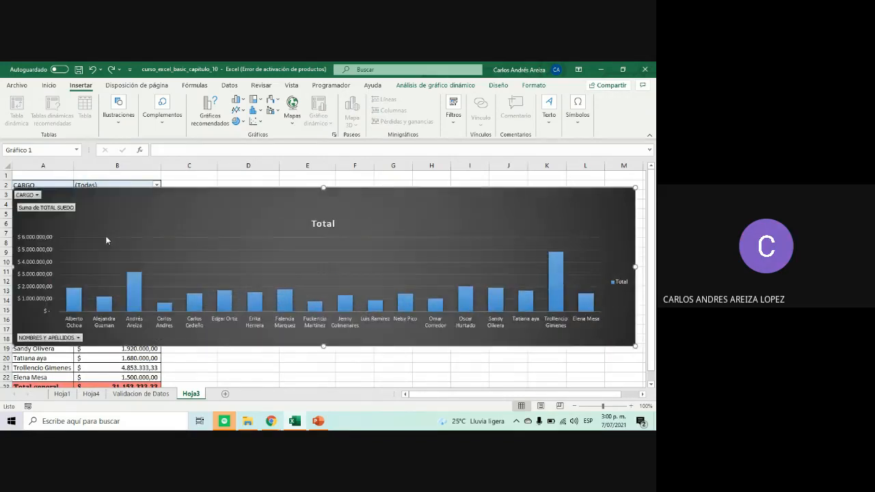
key("ctrl+z")
key("ctrl+z")
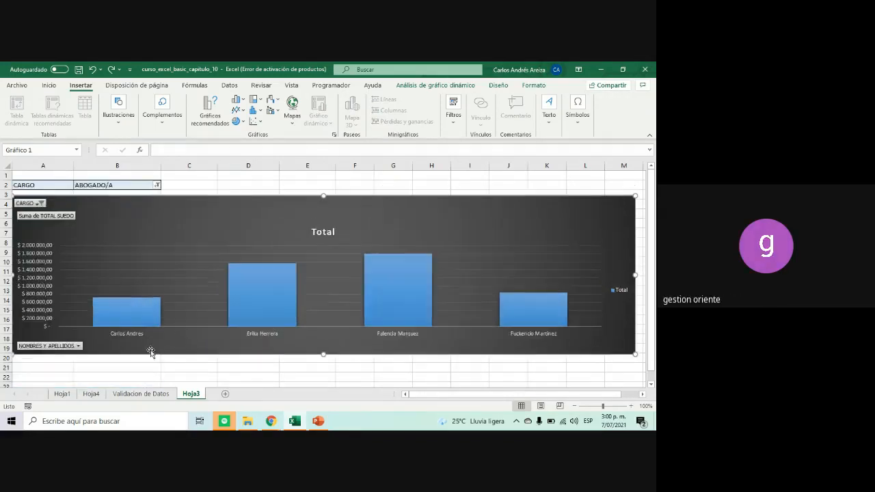
key("ctrl+z")
key("ctrl+z")
left_click(186, 298)
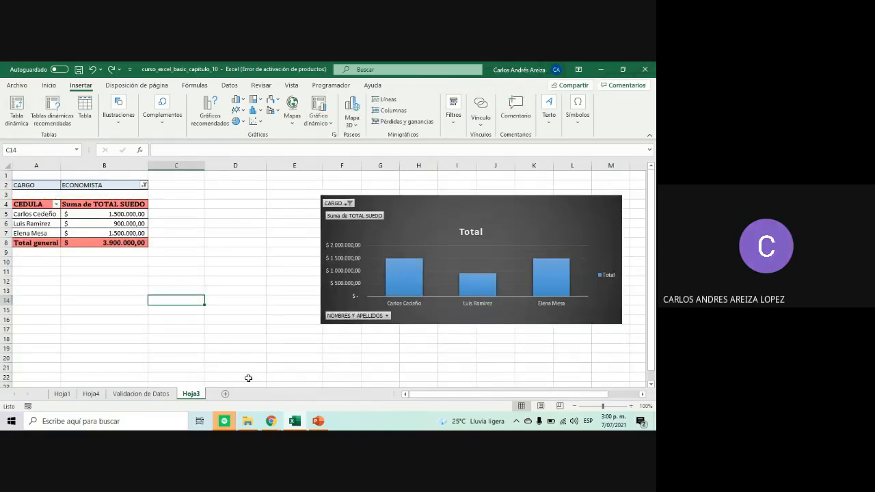
Move the column chart beside the pivot table on Hoja3, starting in column C, and deselect it
left_click_drag(478, 218, 310, 203)
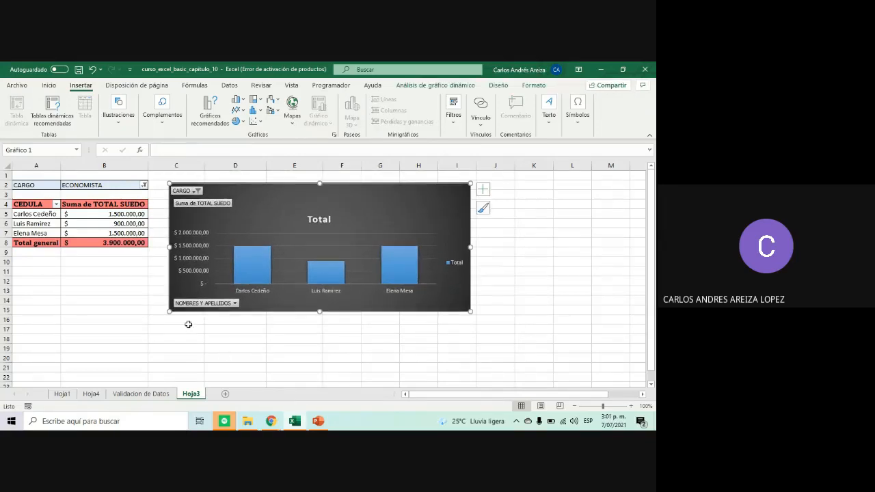
left_click(140, 339)
left_click(145, 385)
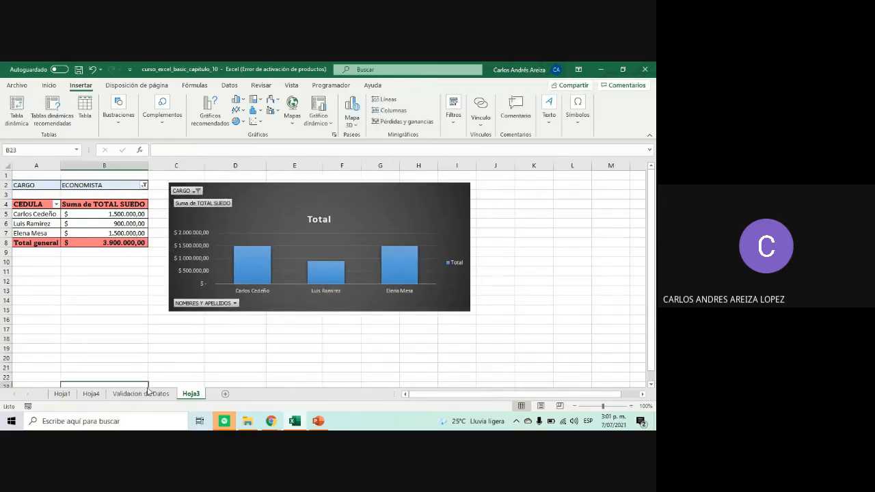
Create a pivot table on a new worksheet from the employee range A4:H22 of the Validacion de Datos sheet
left_click(149, 395)
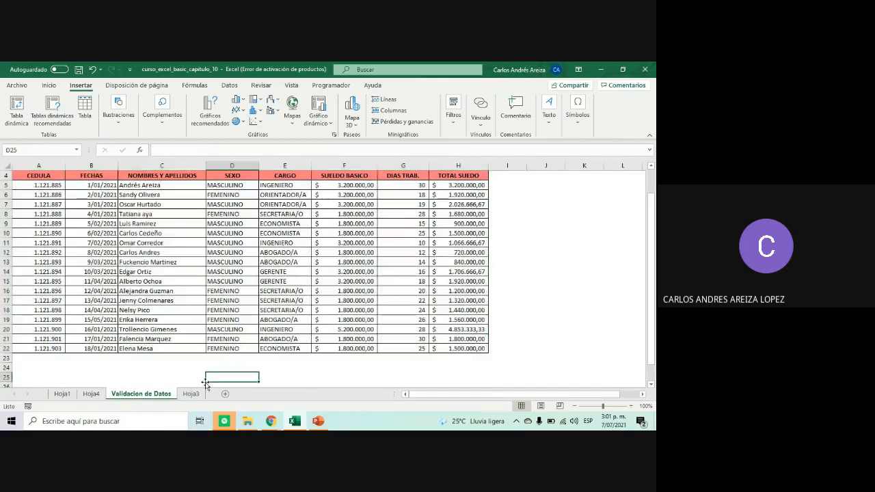
scroll(192, 285, "up", 1)
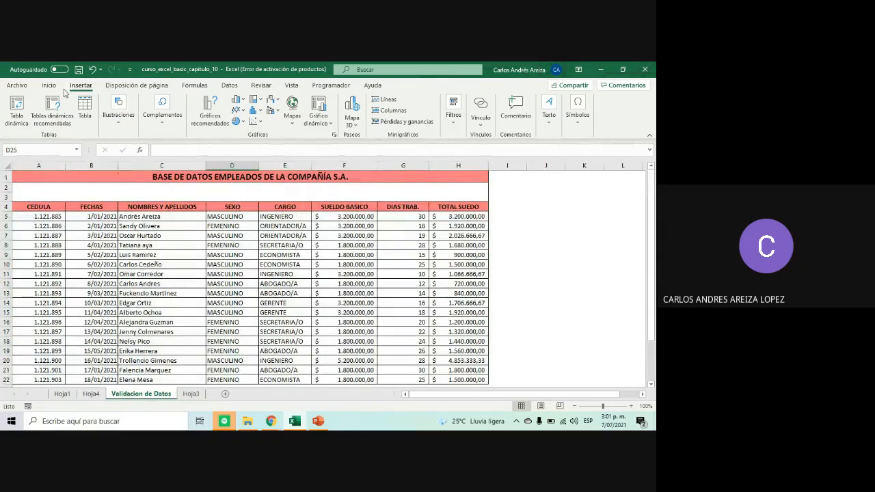
left_click(26, 113)
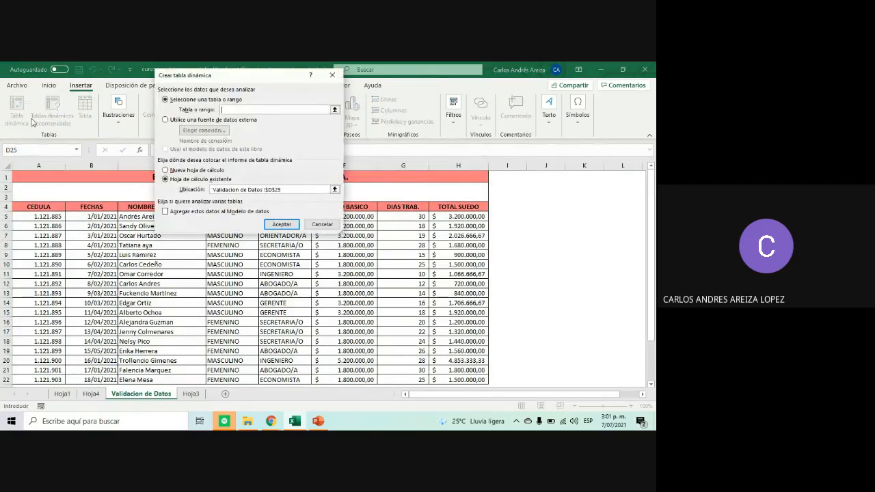
left_click(188, 170)
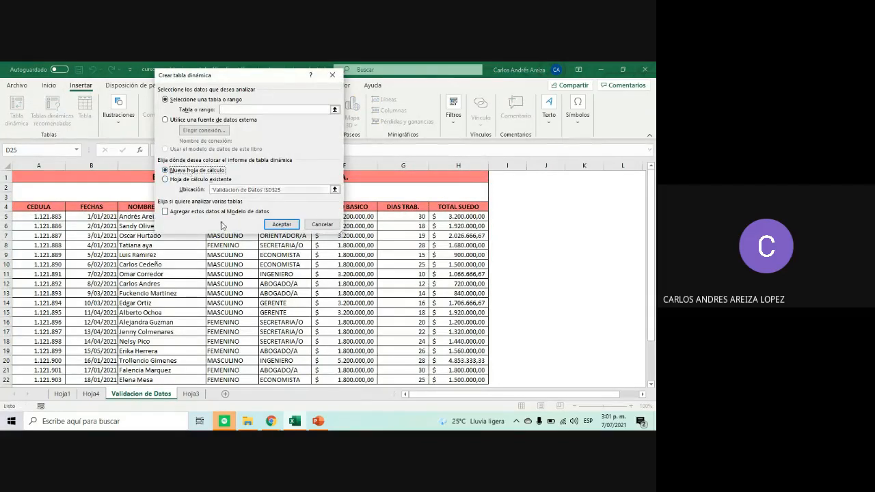
left_click(282, 224)
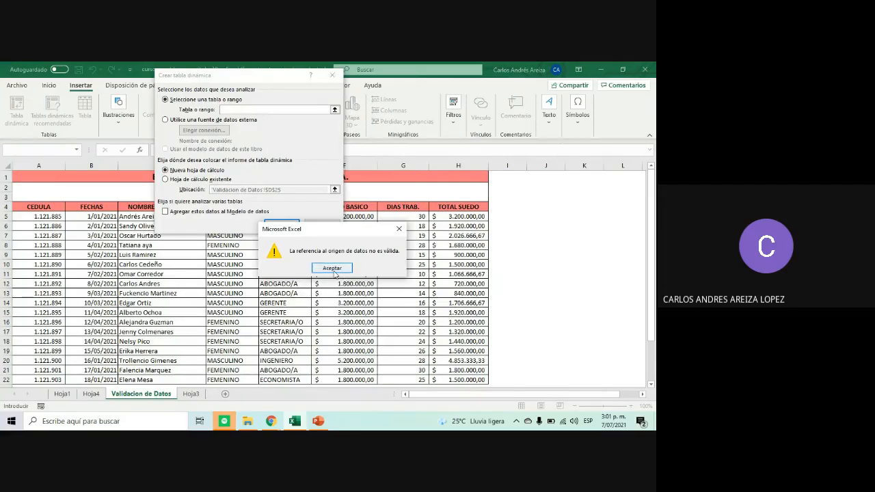
left_click(333, 268)
left_click_drag(55, 208, 440, 383)
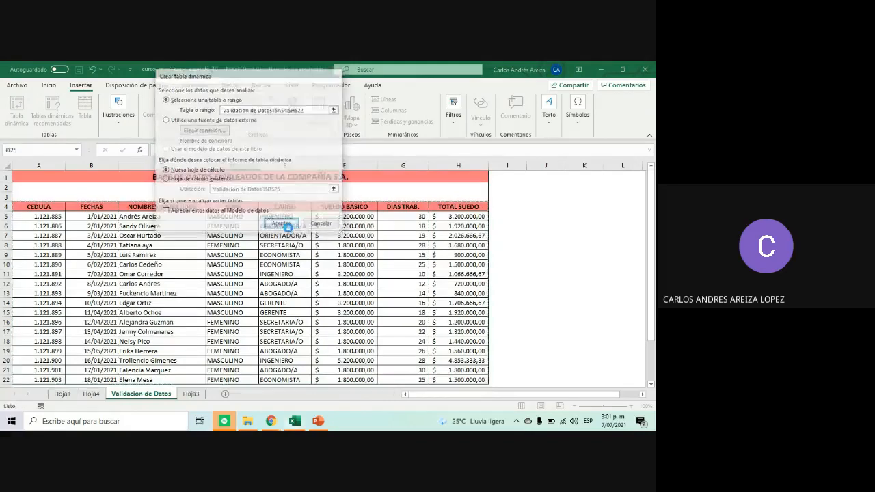
Confirm the pivot table's creation and place its new sheet between Validacion de Datos and Hoja3
left_click(284, 231)
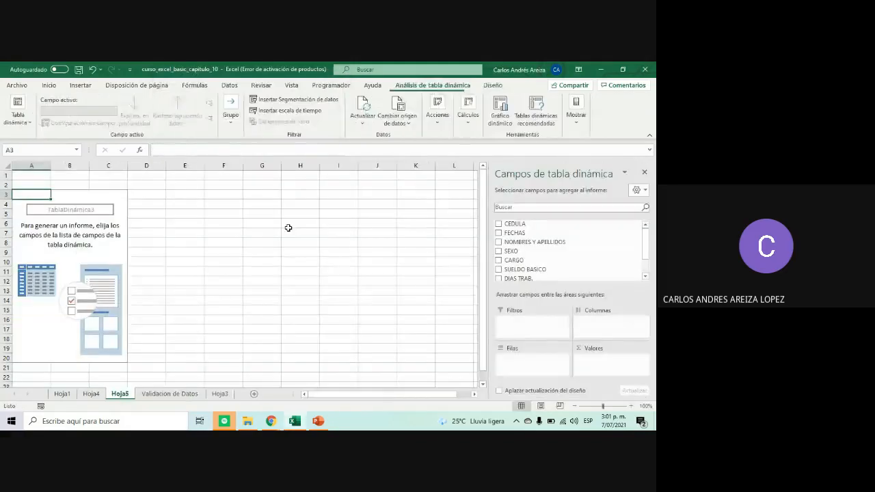
right_click(122, 395)
key("Escape")
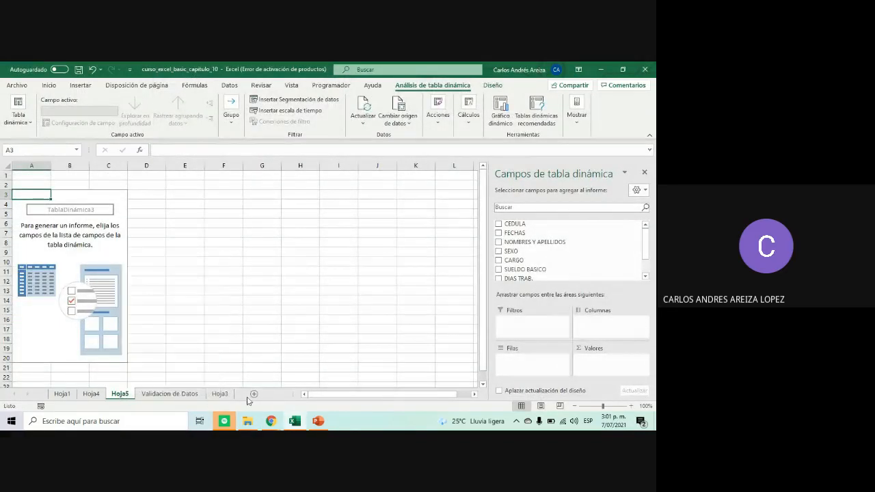
mouse_move(233, 399)
left_mouse_down()
mouse_move(196, 400)
mouse_move(233, 398)
left_mouse_up()
Rename the new pivot table sheet as "Informe abogadas femeninas"
right_click(196, 397)
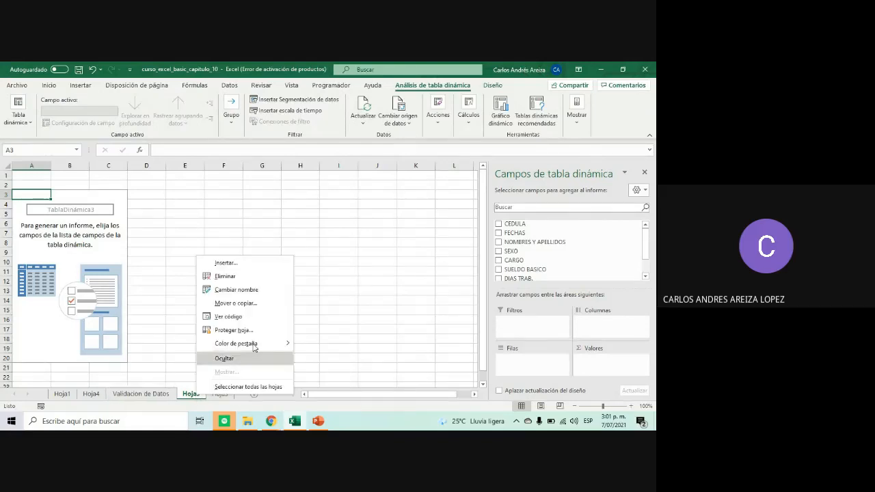
left_click(234, 303)
type("IND")
key("BackSpace")
key("BackSpace")
key("BackSpace")
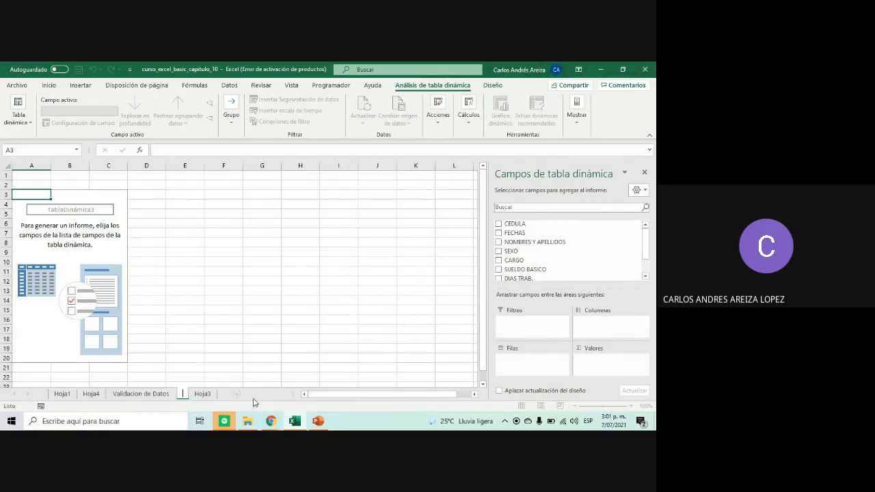
type("Info")
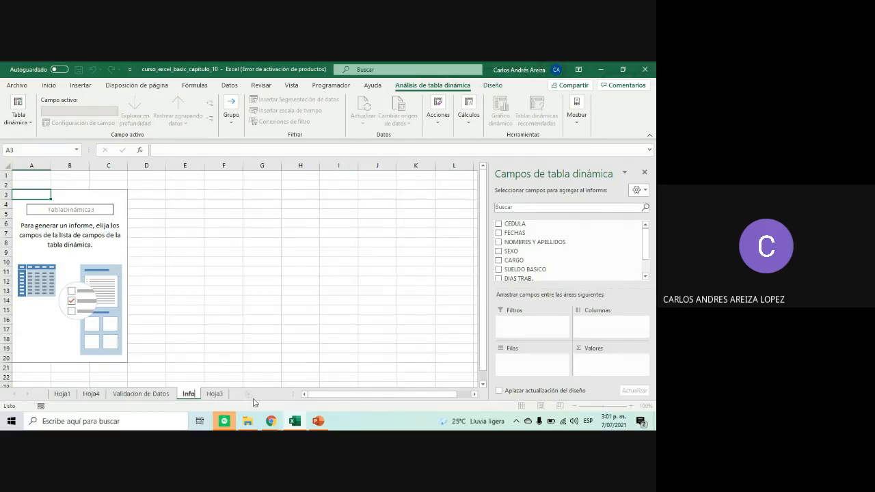
type("rme aboga")
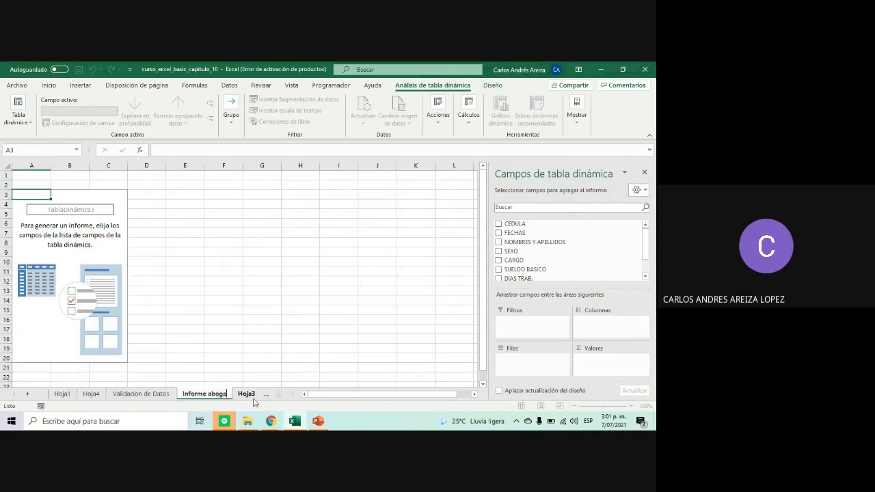
type("das femeninas")
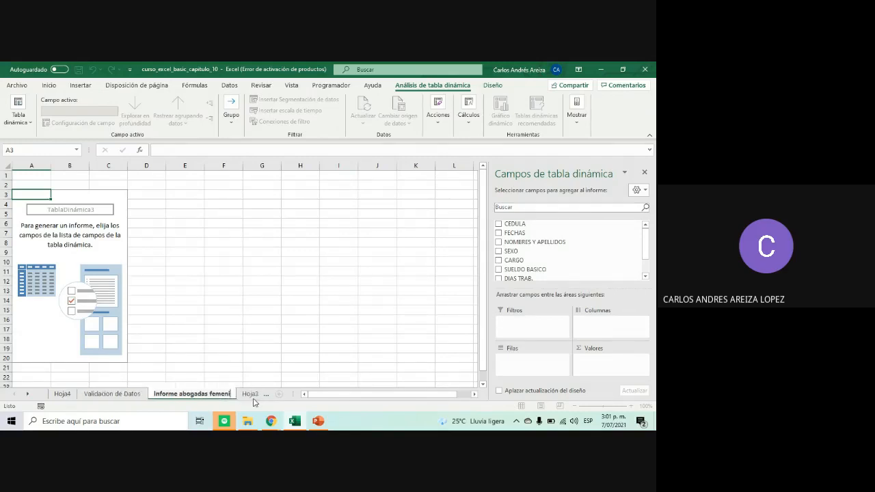
left_click(246, 351)
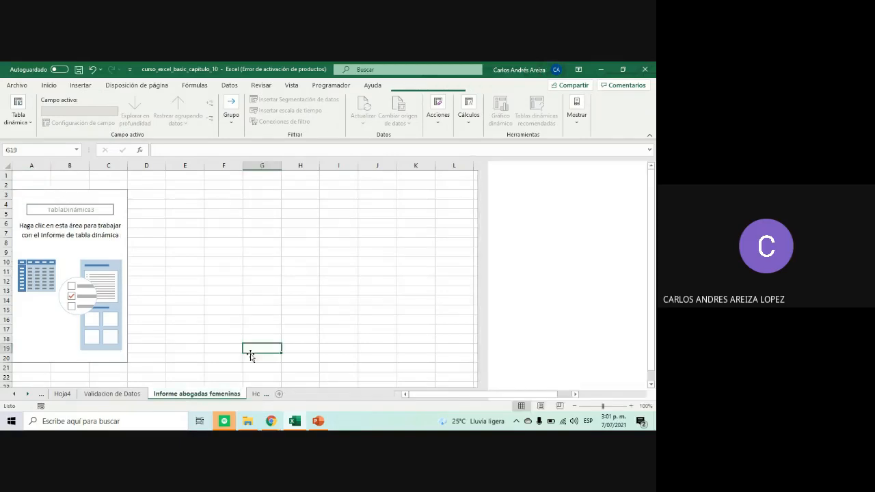
Lay out the pivot table with SEXO and CARGO as filters, NOMBRES Y APELLIDOS as rows and the sum of SUELDO BASICO as values
left_click(79, 207)
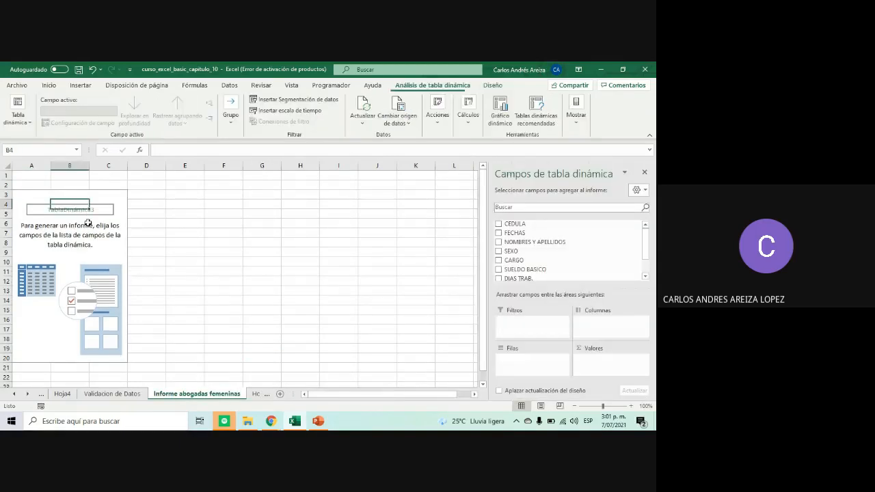
left_click(109, 234)
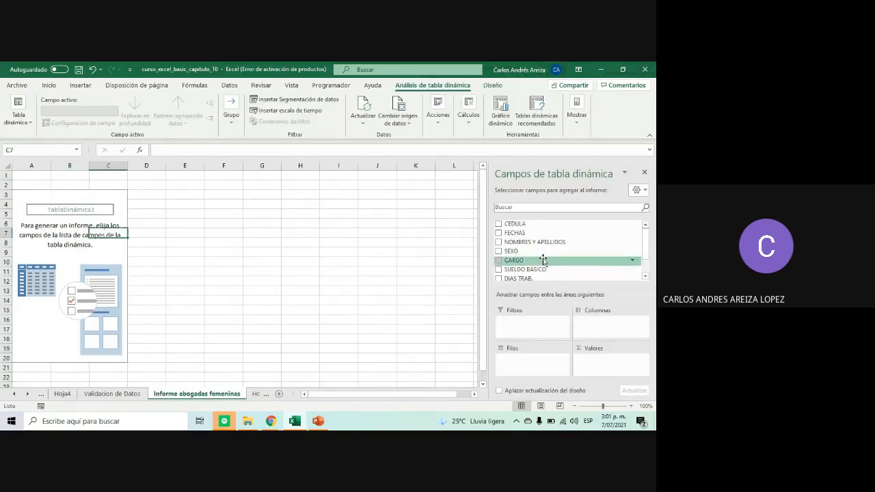
left_click_drag(526, 258, 542, 329)
left_click_drag(523, 262, 537, 327)
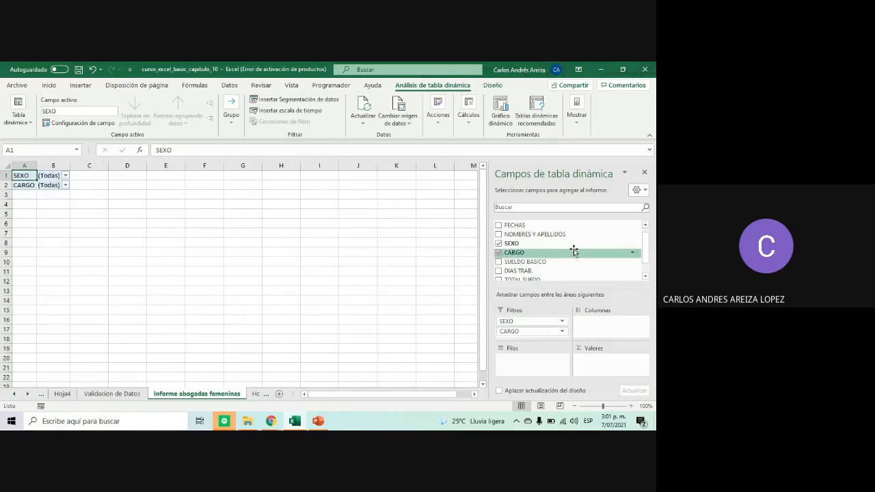
left_click_drag(536, 263, 597, 369)
left_click_drag(537, 234, 529, 368)
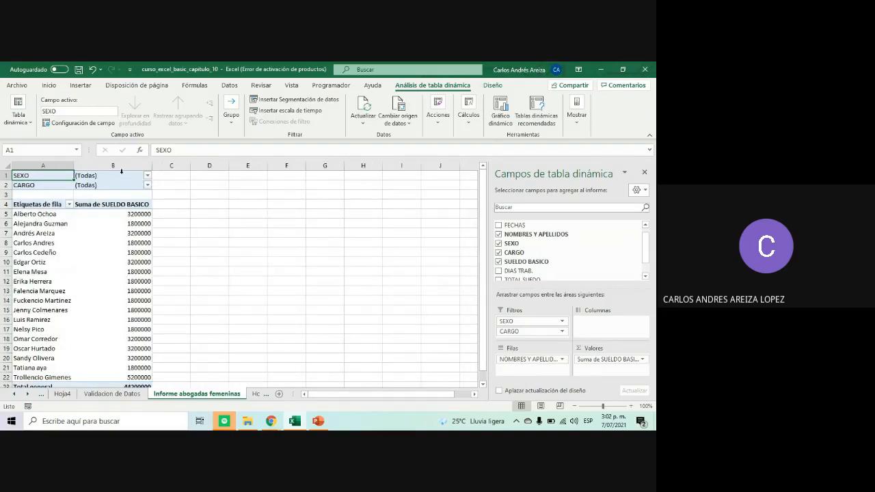
Filter the pivot table by SEXO FEMENINO and CARGO ABOGADO/A
left_click(209, 185)
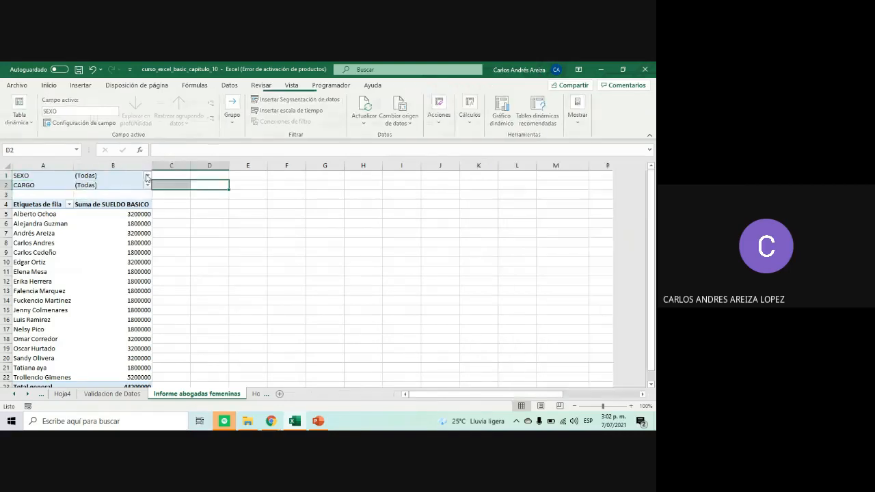
left_click(147, 175)
left_click(64, 207)
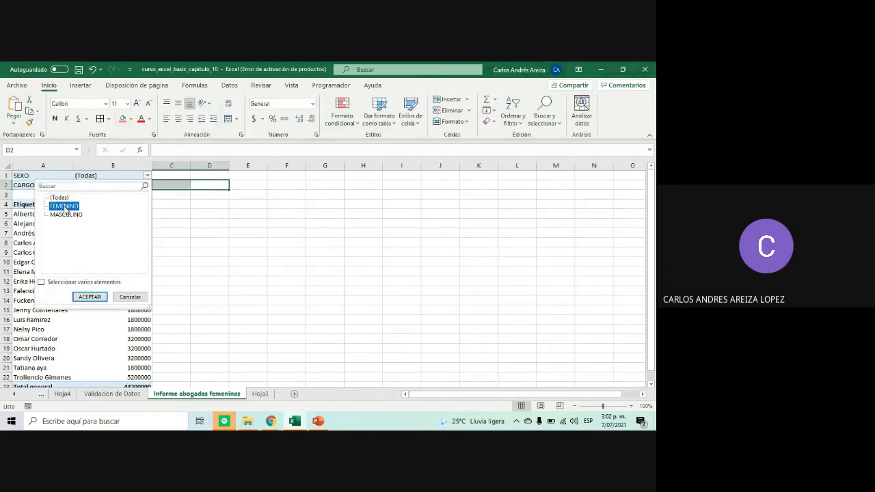
left_click(93, 296)
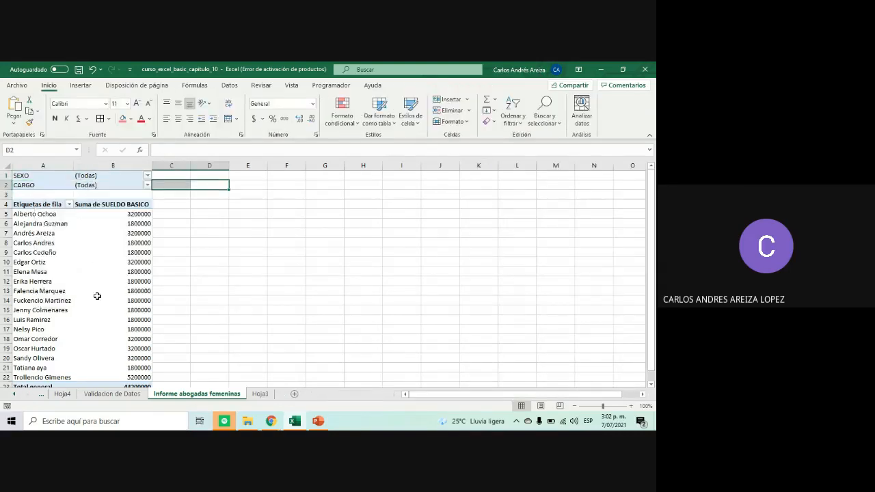
left_click(146, 185)
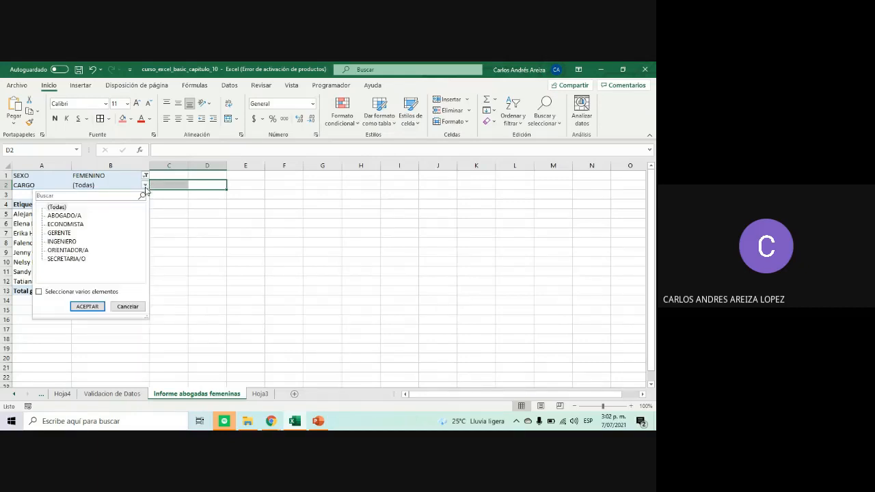
left_click(64, 215)
left_click(87, 306)
left_click(148, 293)
Insert a clustered column pivot chart from the filtered report and place it beside the table, starting in column C at row 3
left_click(102, 224)
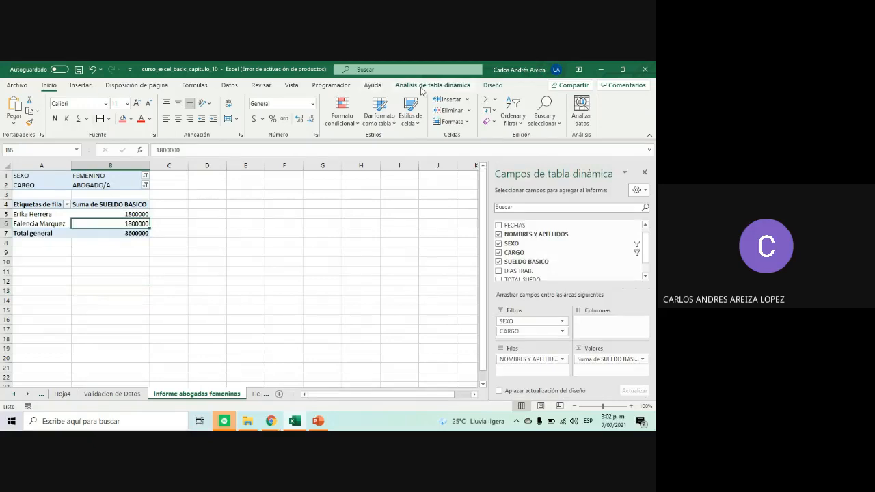
left_click(421, 87)
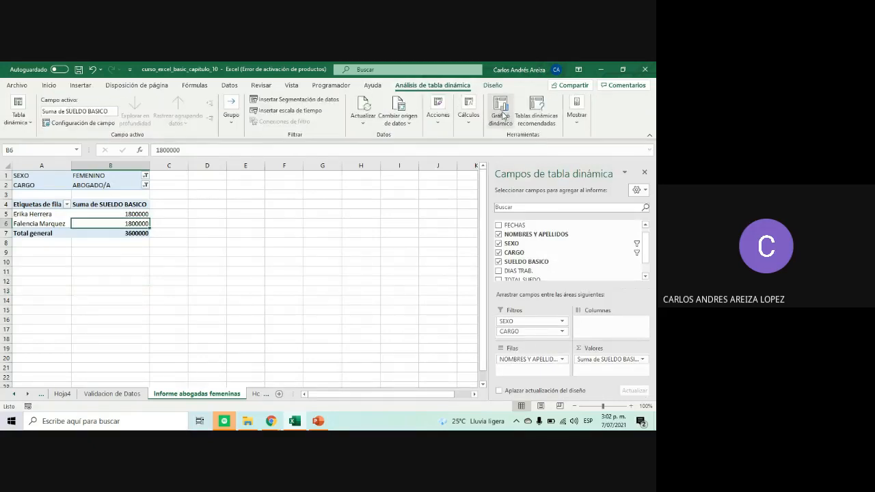
left_click(501, 109)
left_click(418, 369)
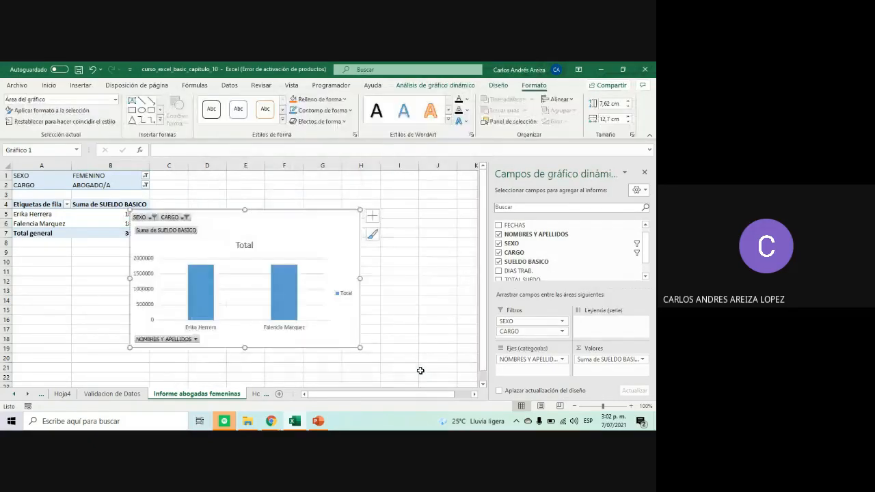
left_click_drag(343, 214, 336, 203)
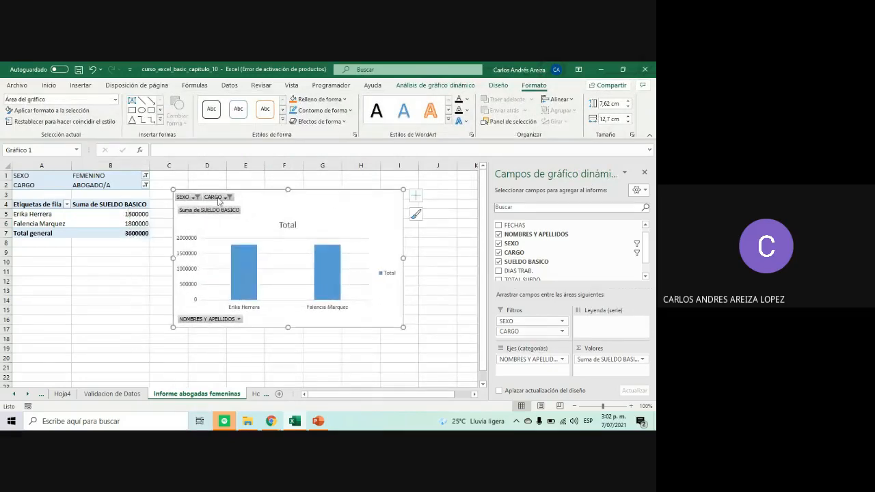
Enable multiple selection in the table's SEXO filter and include both FEMENINO and MASCULINO
left_click(145, 175)
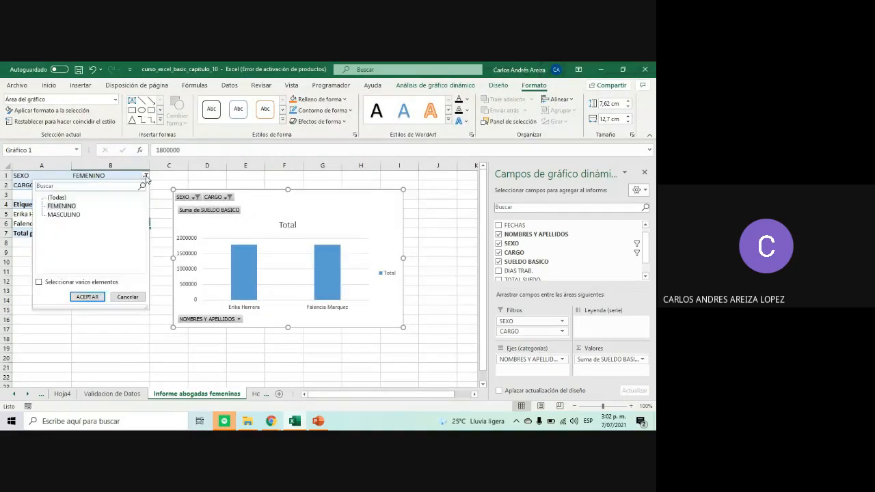
left_click(59, 216)
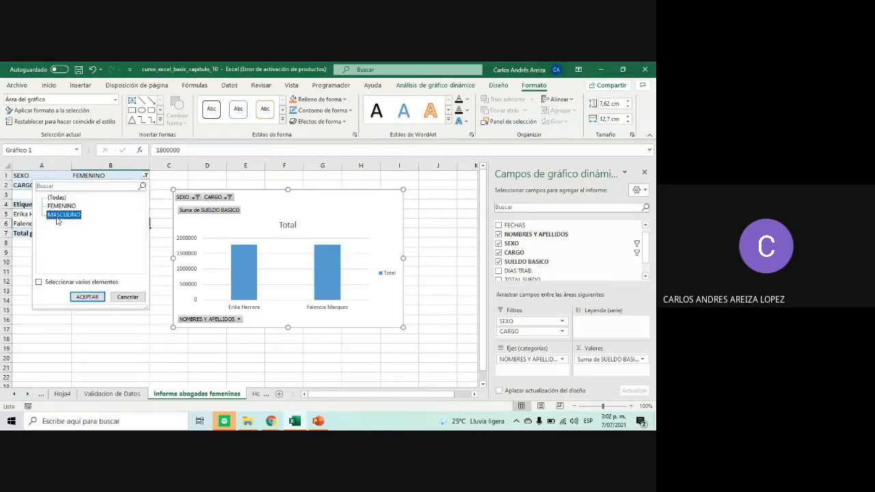
left_click(51, 283)
left_click(63, 206)
left_click(50, 206)
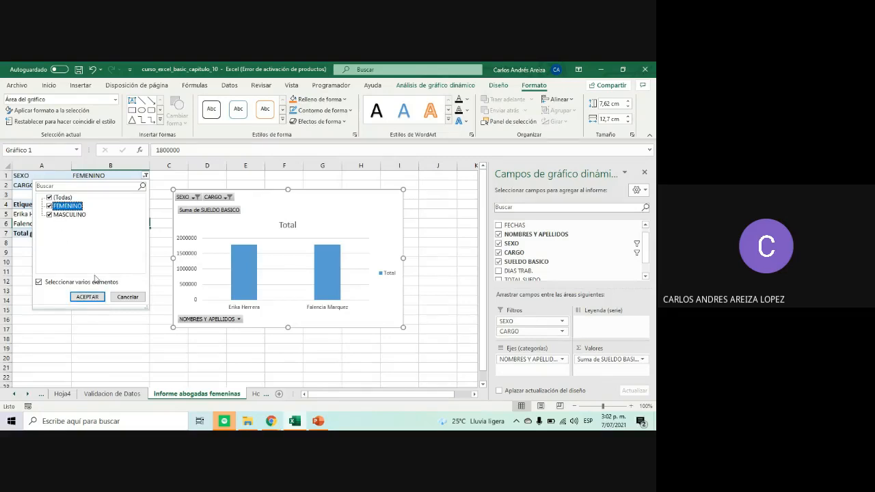
left_click(87, 297)
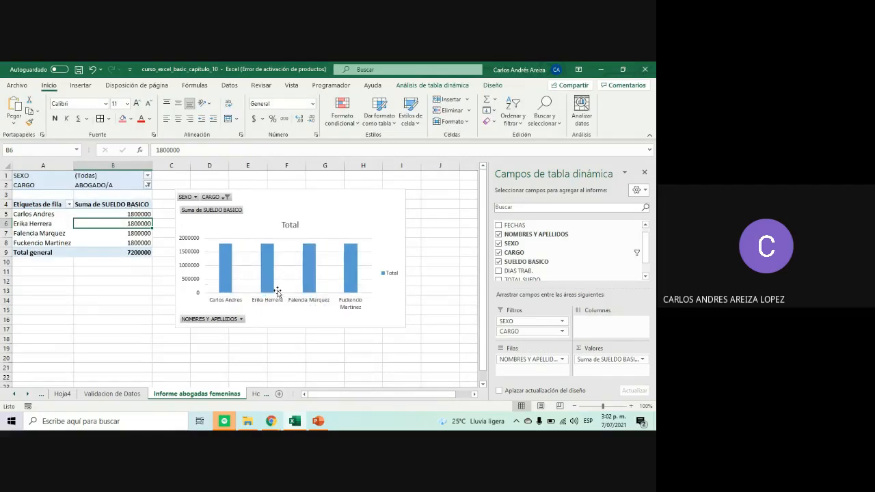
Restrict the SEXO filter to FEMENINO directly from the pivot chart
left_click(195, 197)
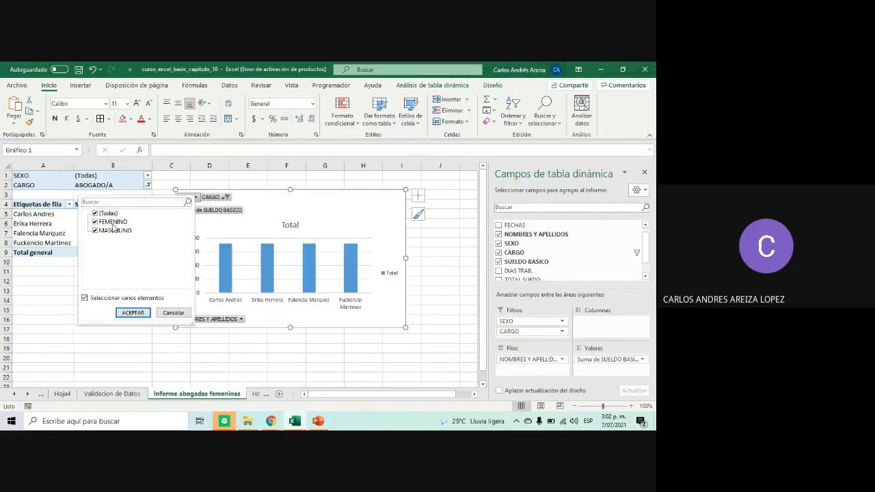
left_click(95, 213)
left_click(96, 221)
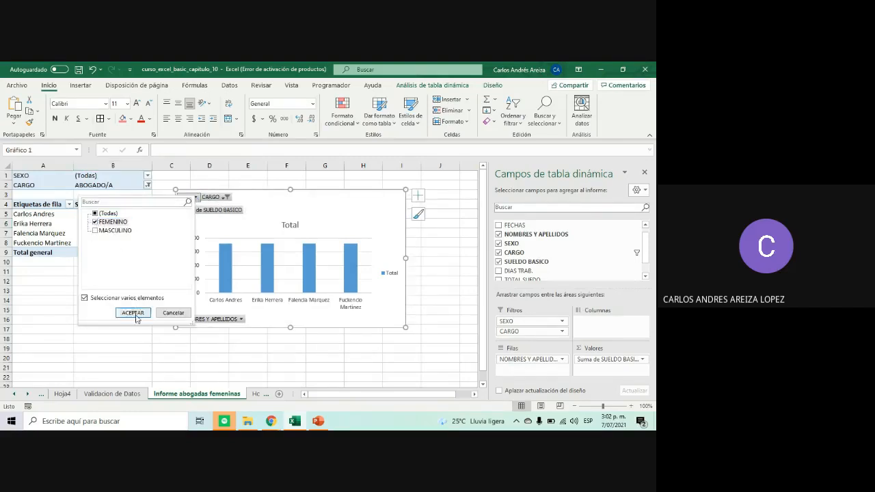
left_click(132, 312)
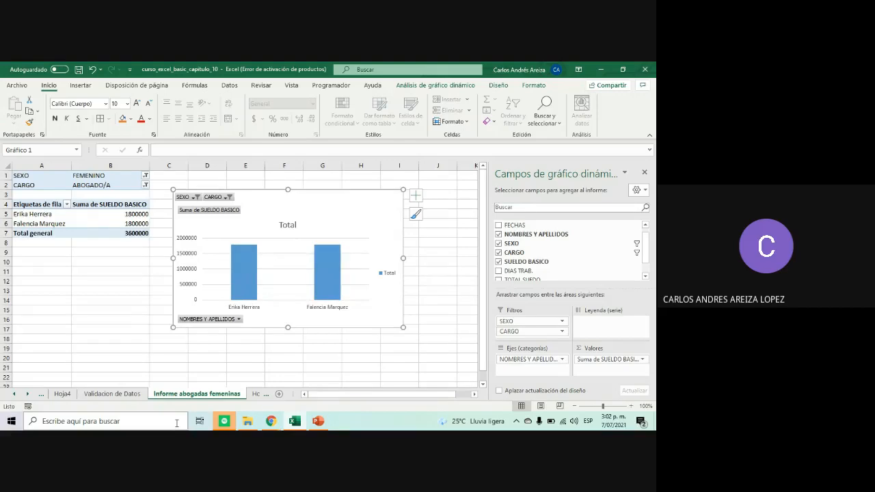
Enlarge the pivot chart from its lower corner so it reaches about column I and row 19, and deselect it
left_click_drag(399, 330, 441, 359)
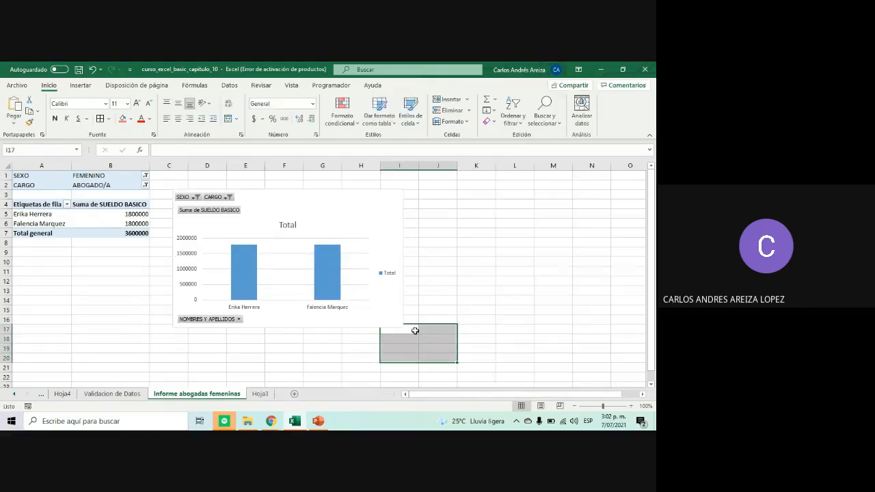
left_click(370, 293)
left_click(421, 292)
left_click(399, 296)
left_click_drag(403, 327, 432, 350)
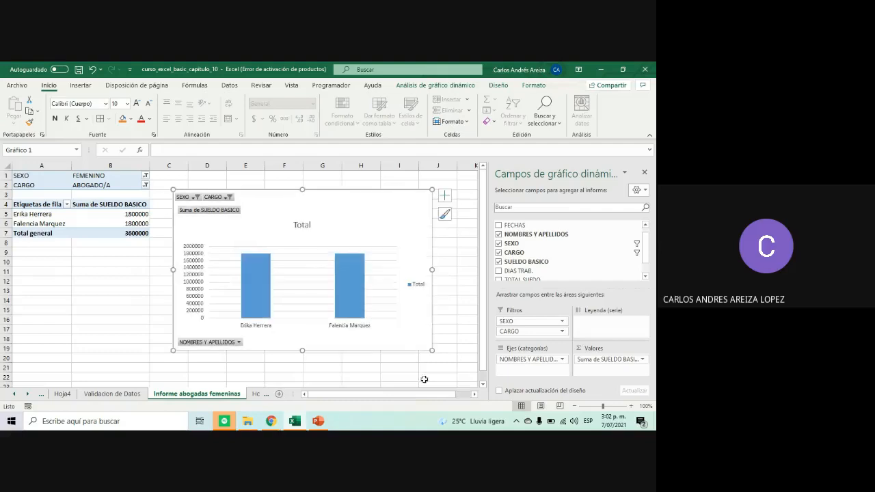
left_click(300, 358)
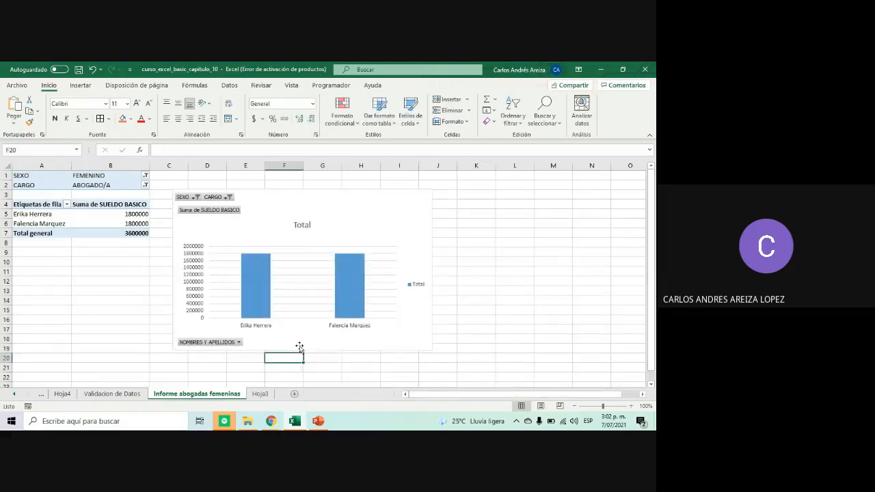
Switch to the PowerPoint exercise slide and highlight the phrase "a partir del mismo gráfico" in the last instruction
left_click(312, 424)
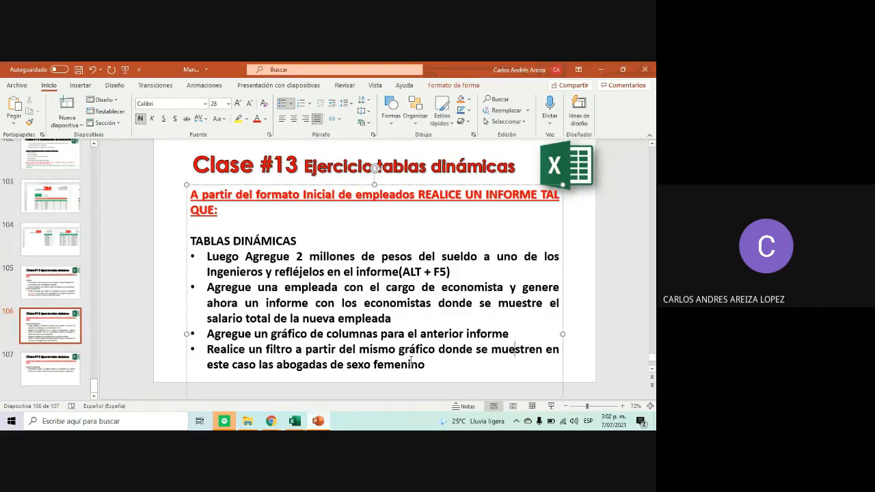
left_click_drag(306, 349, 424, 360)
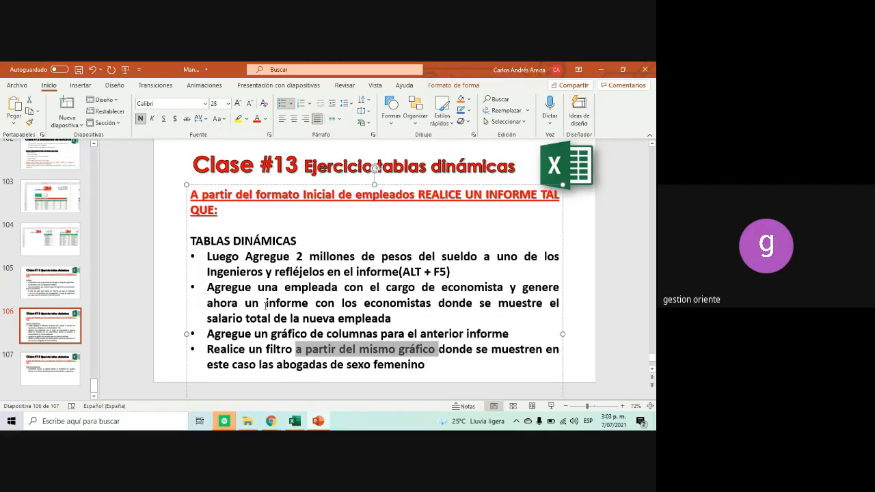
Switch to the Excel workbook and check the options of the NOMBRES Y APELLIDOS row field in the lawyers' pivot table
left_click(295, 421)
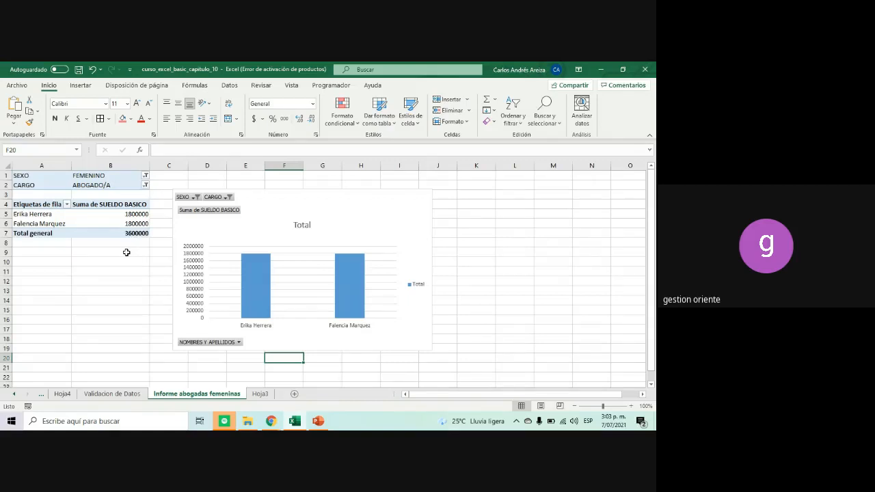
left_click(103, 224)
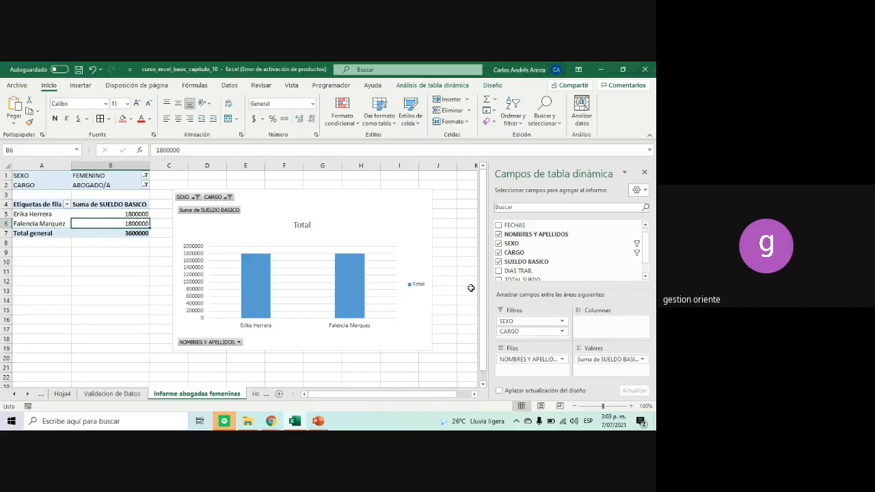
left_click(524, 360)
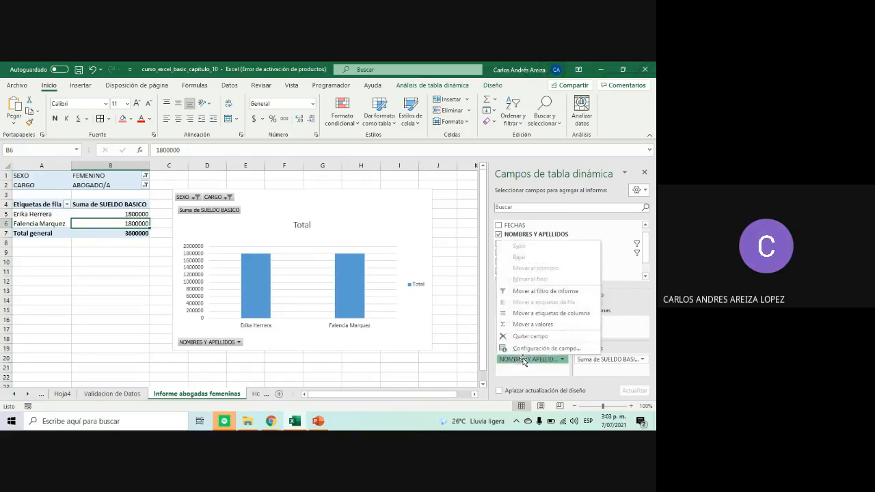
left_click(448, 252)
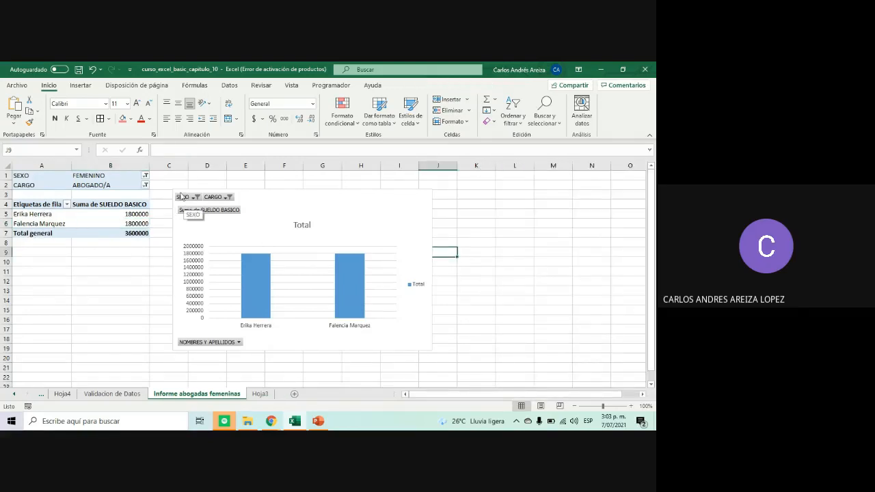
Review the NOMBRES Y APELLIDOS column in the Validacion de Datos sheet and the economists' report in Hoja3
left_click(114, 394)
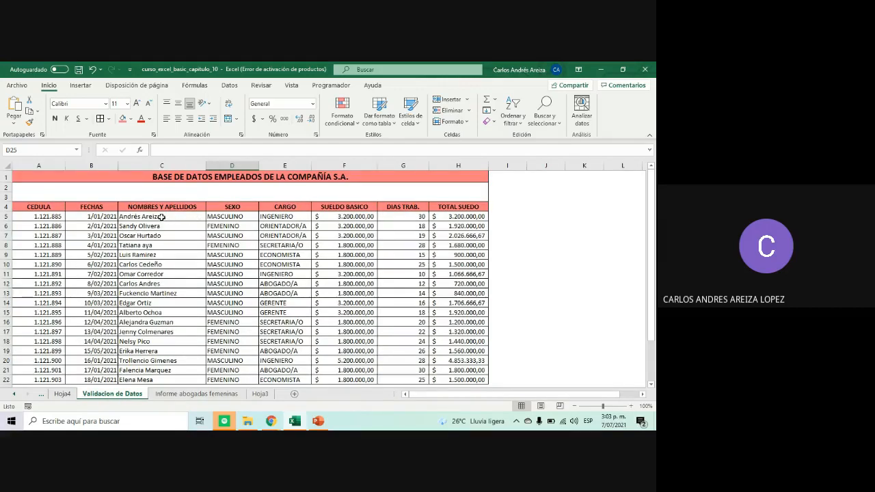
left_click_drag(157, 218, 158, 351)
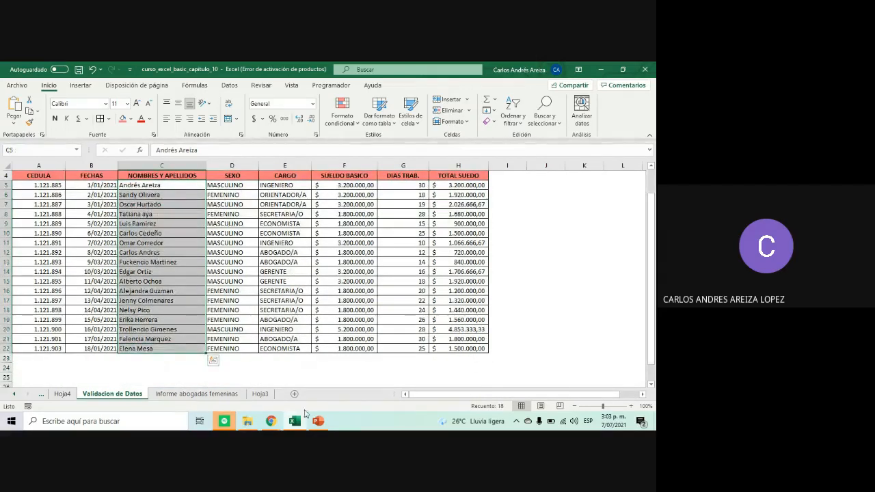
left_click(224, 396)
left_click(260, 395)
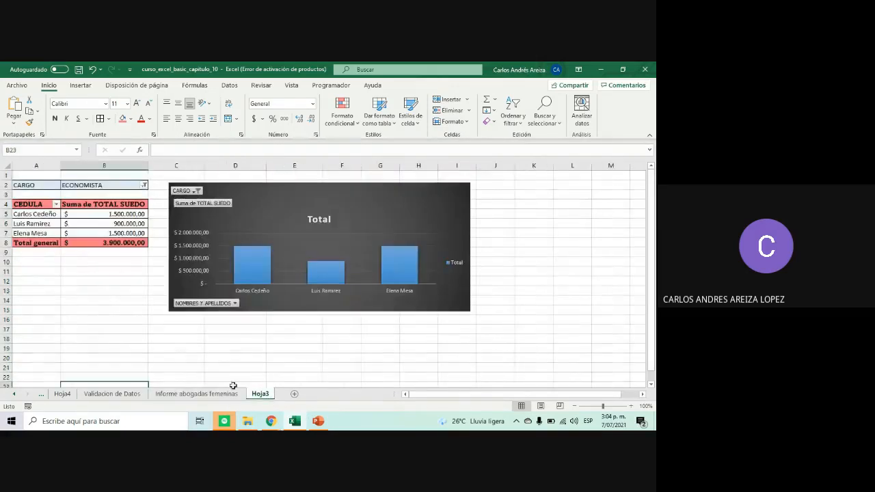
On Informe abogadas femeninas, move the NOMBRES Y APELLIDOS field from rows to columns and place the chart below the table
left_click(212, 394)
left_click(140, 213)
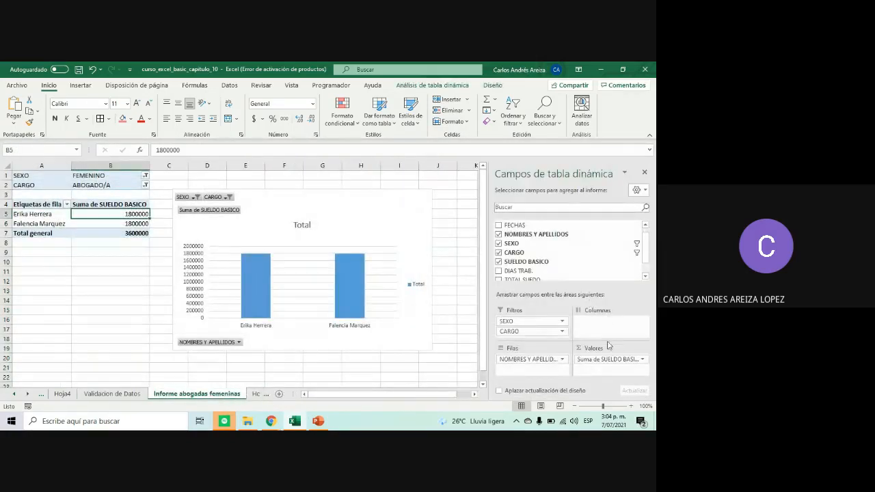
left_click_drag(539, 358, 611, 326)
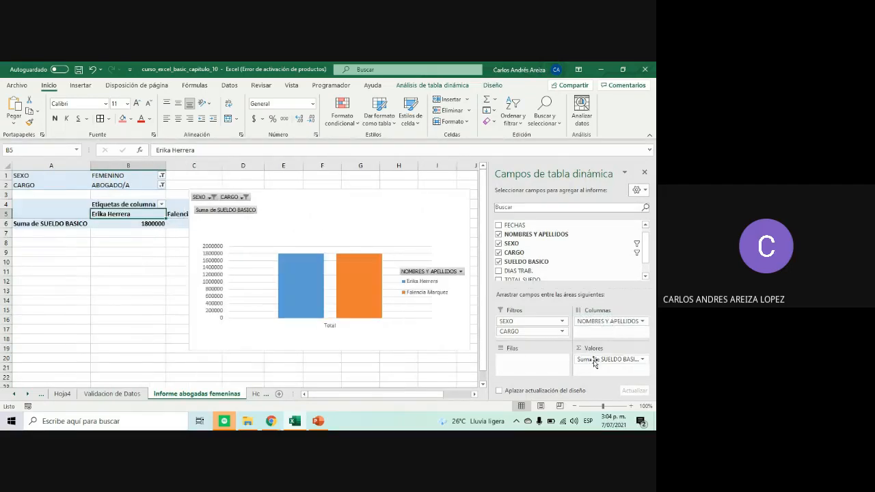
left_click_drag(387, 198, 334, 238)
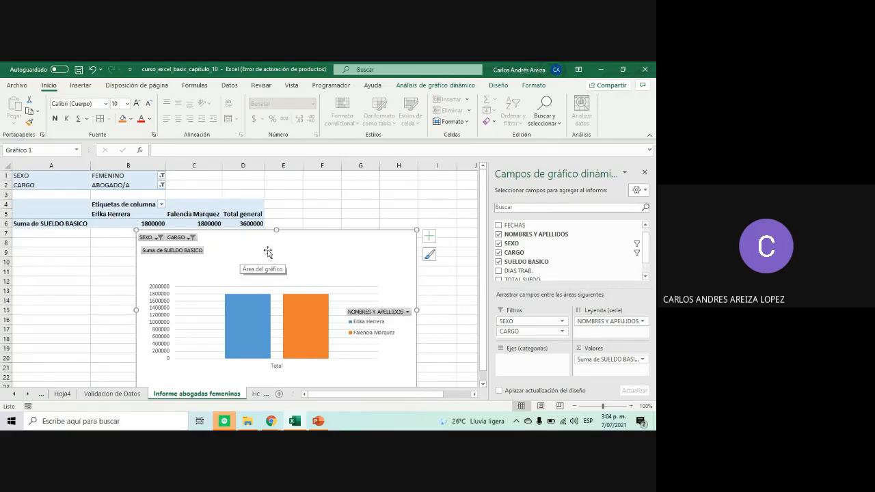
Inspect the two salary columns in the chart, and return the NOMBRES Y APELLIDOS field to the category axis
left_click(226, 315)
left_click(307, 325)
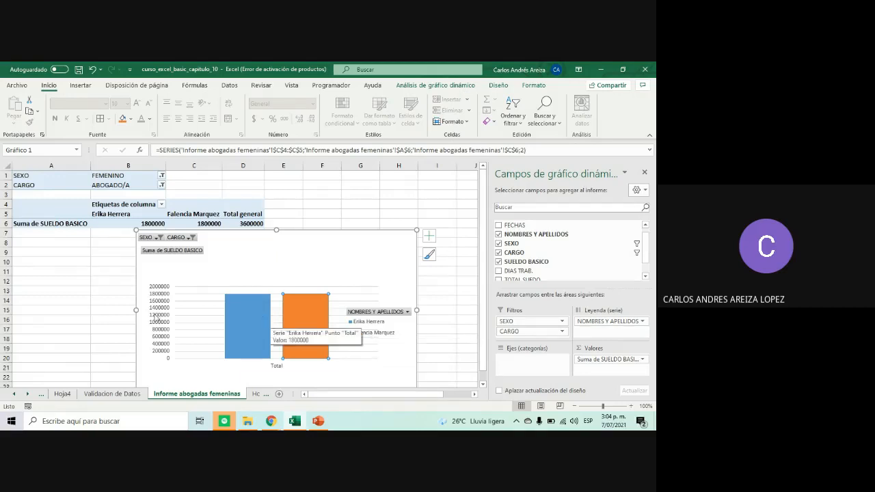
left_click(368, 244)
left_click_drag(626, 326, 520, 362)
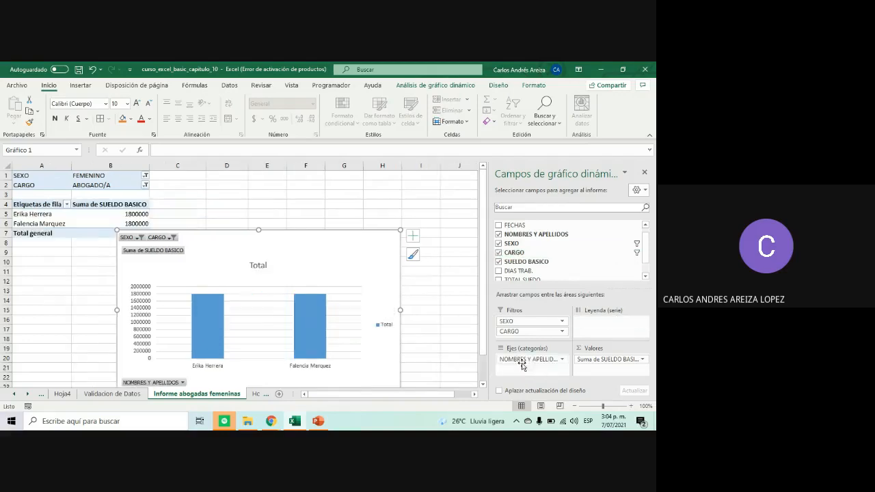
Set the SEXO filter to Todas from the pivot chart, and move the chart beside the table so it covers no data
left_click(172, 238)
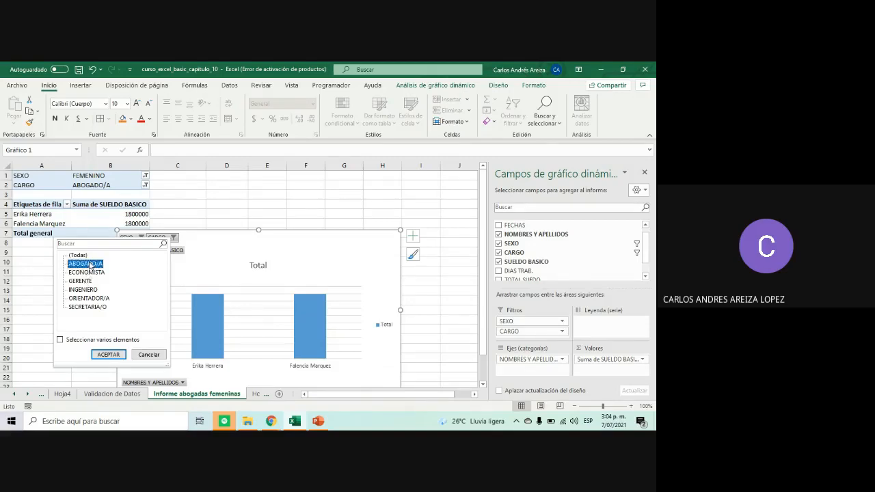
left_click(199, 238)
left_click(139, 238)
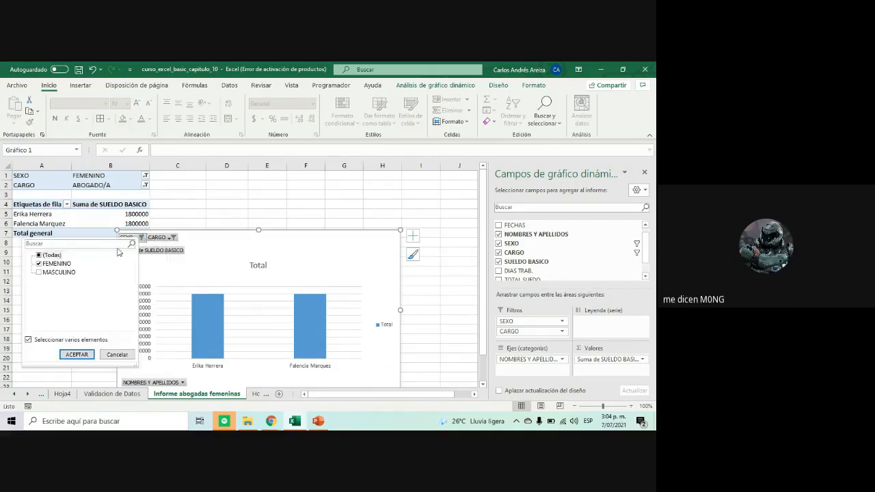
left_click(38, 256)
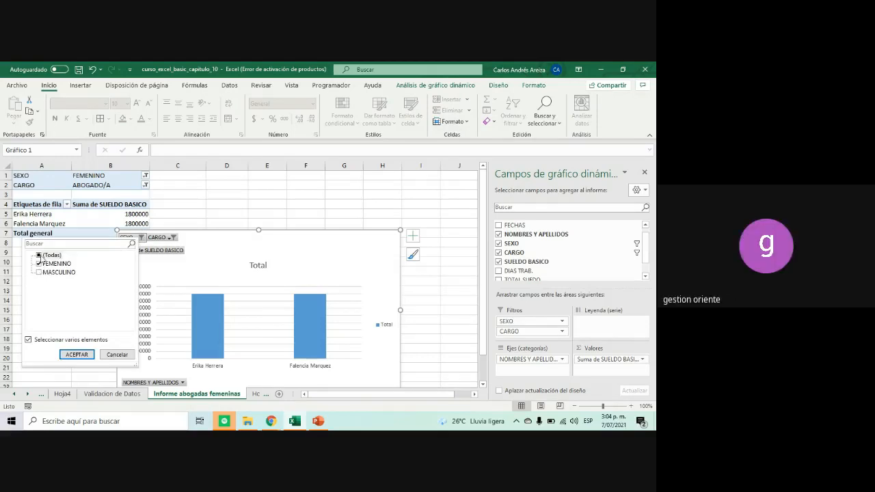
left_click(79, 354)
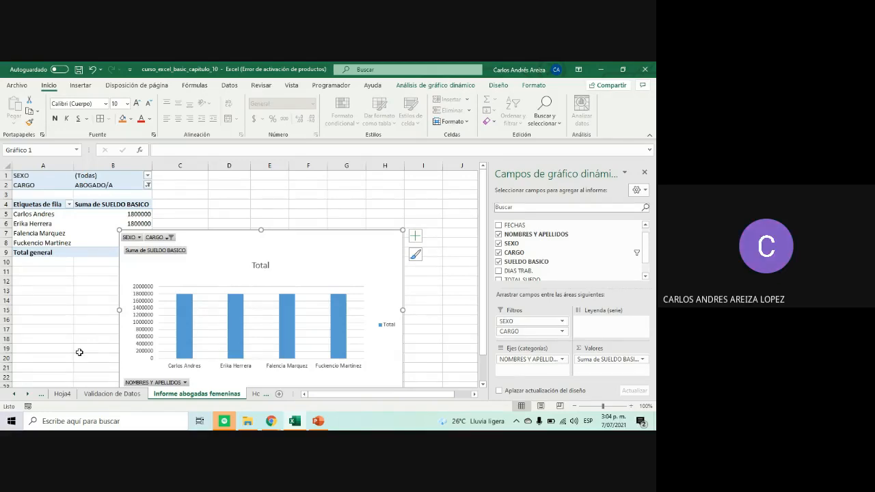
left_click_drag(231, 255, 332, 220)
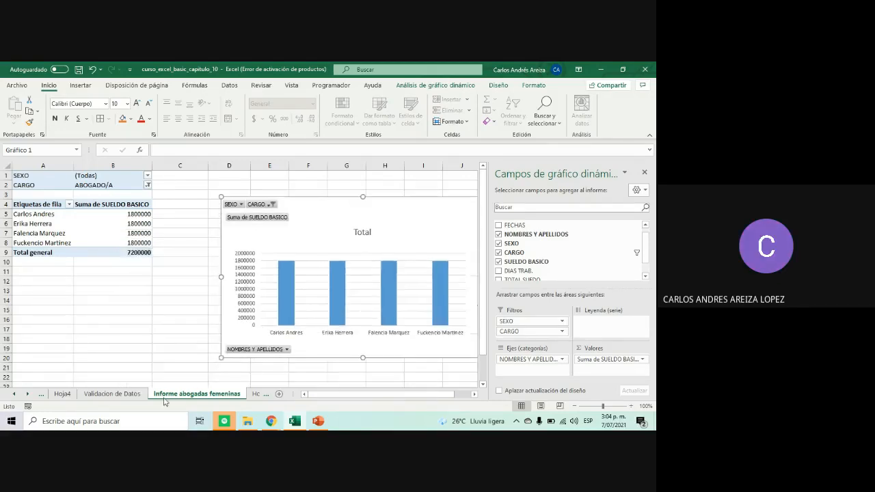
In the Validacion de Datos sheet, set the SUELDO BASICO of the lawyer in row 13 to 2.800.000
left_click(112, 393)
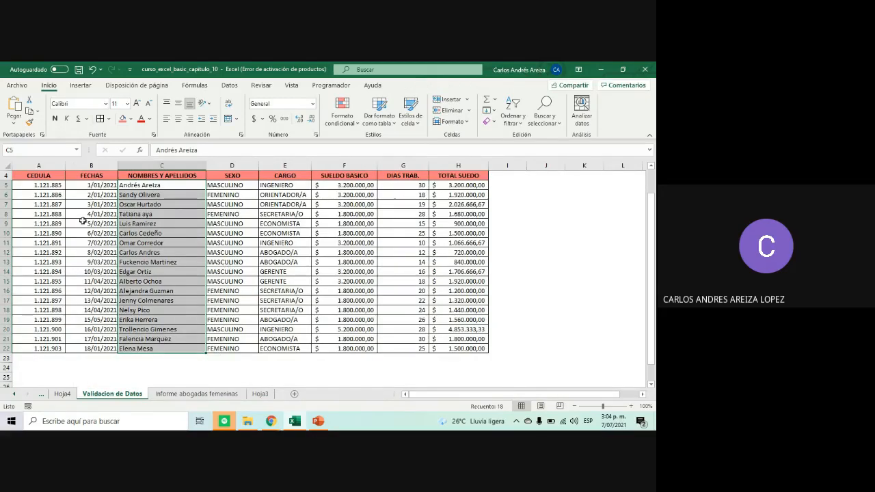
left_click(282, 263)
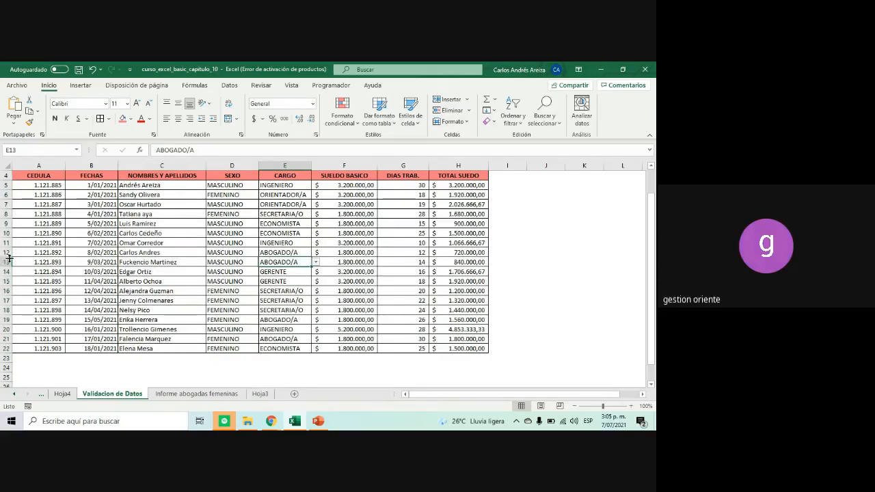
left_click(4, 261)
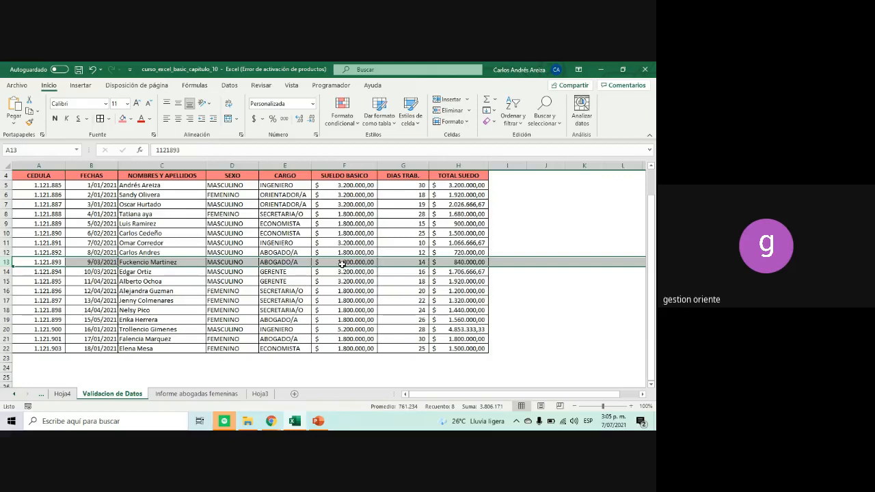
double_click(350, 263)
key("Delete")
type("2")
key("Return")
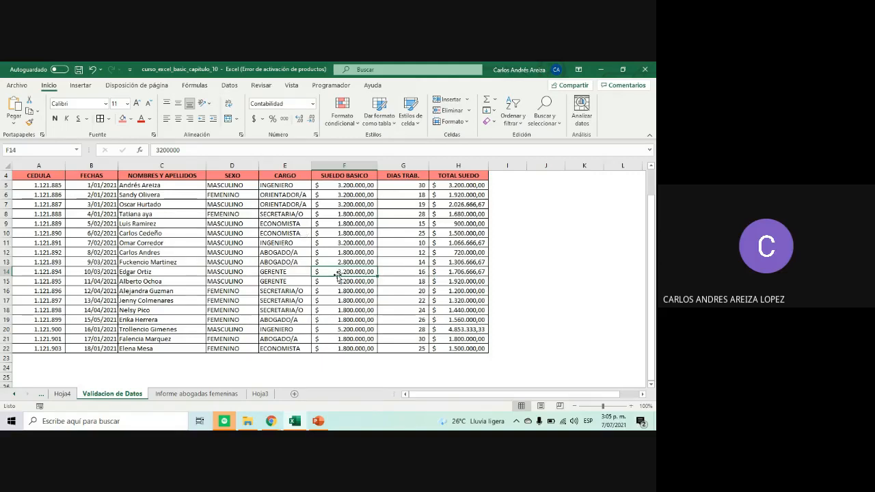
Return to Informe abogadas femeninas, align the chart just beside the pivot table, and refresh the table's data
left_click(259, 395)
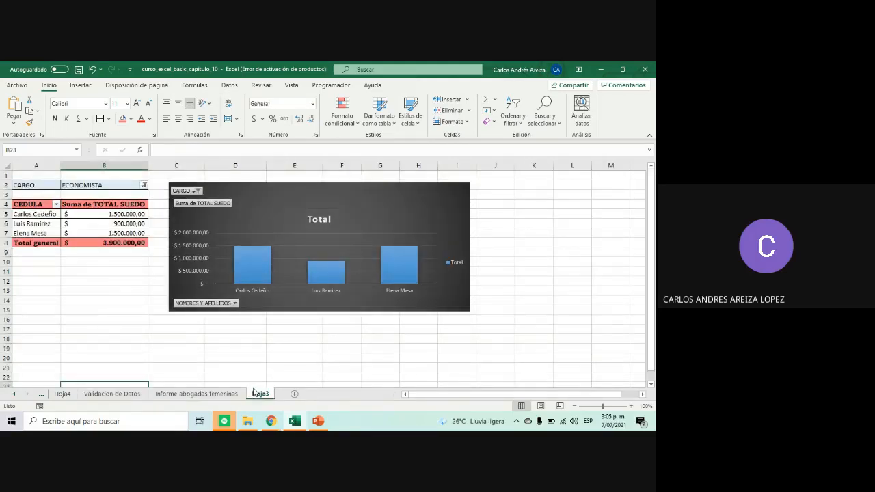
left_click(232, 395)
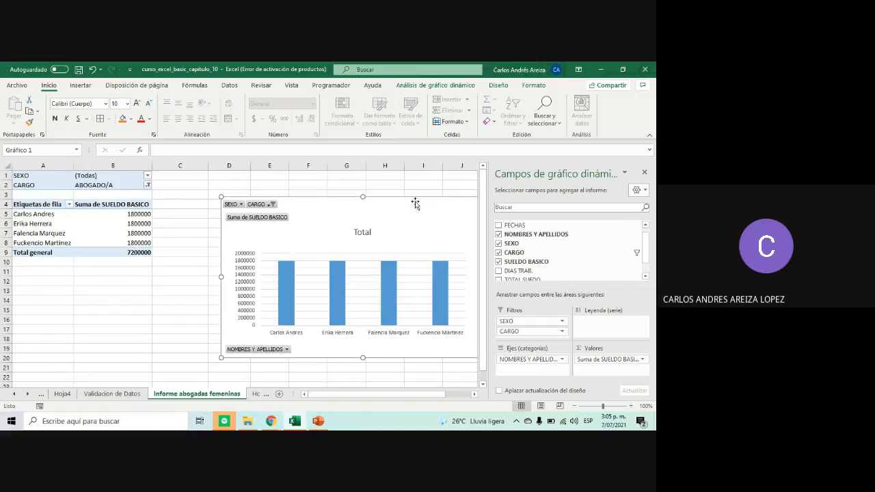
left_click_drag(404, 203, 356, 188)
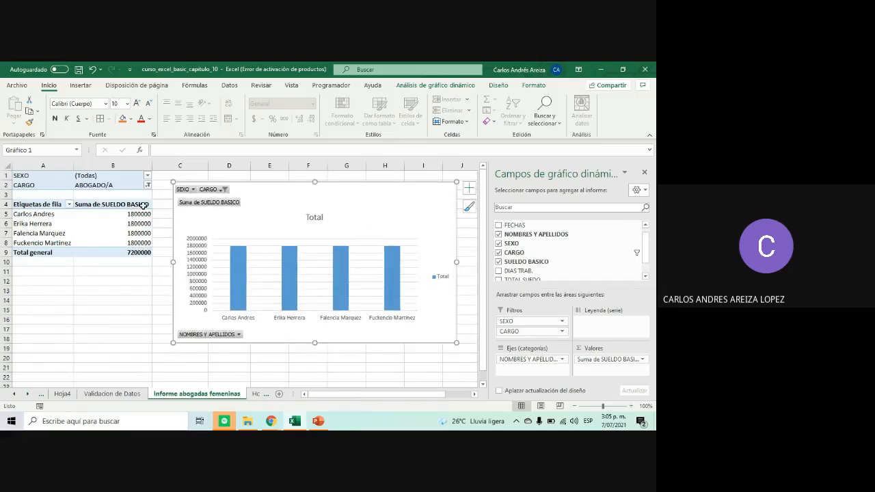
left_click(6, 243)
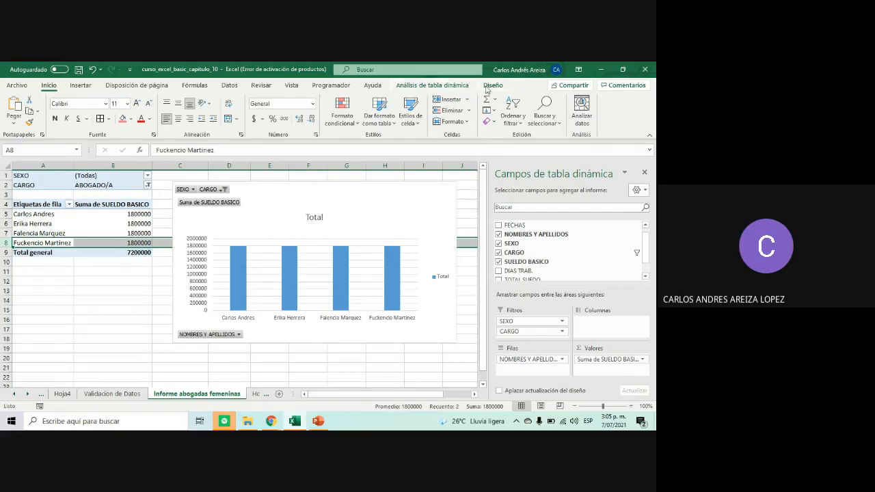
left_click(418, 86)
left_click(363, 108)
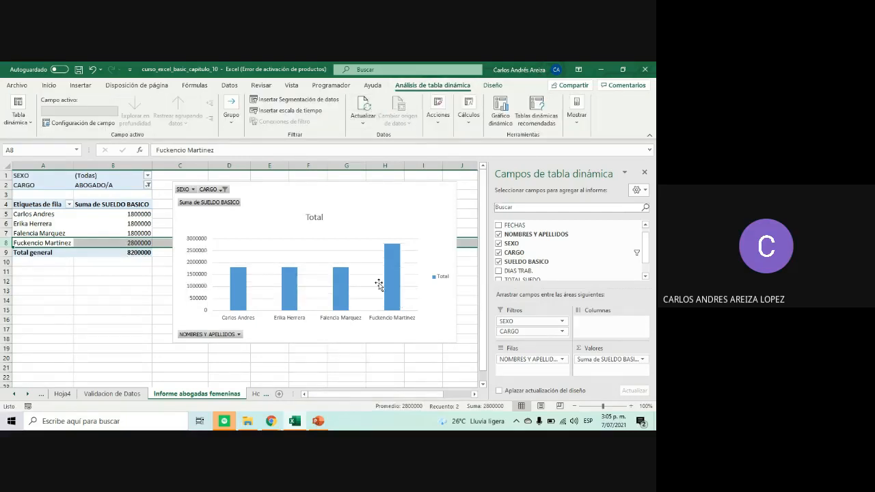
Examine the refreshed base salary columns in the pivot chart and deselect the chart
left_click(396, 249)
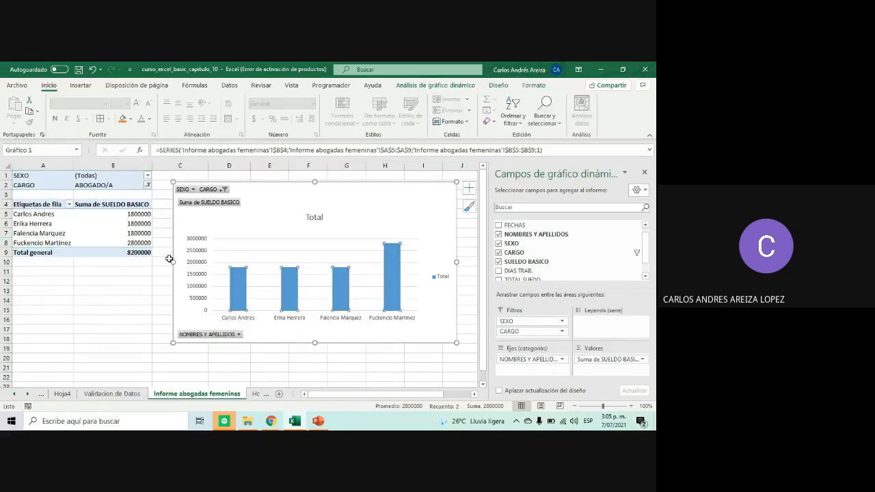
left_click(91, 285)
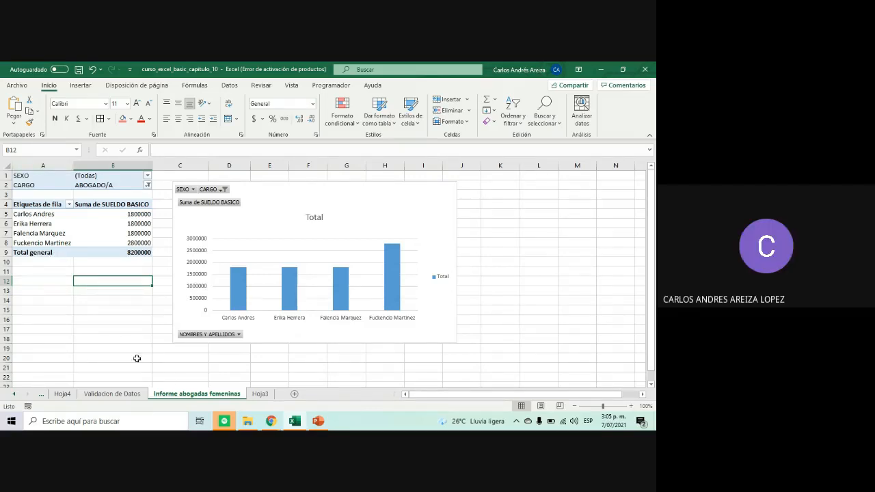
left_click(156, 349)
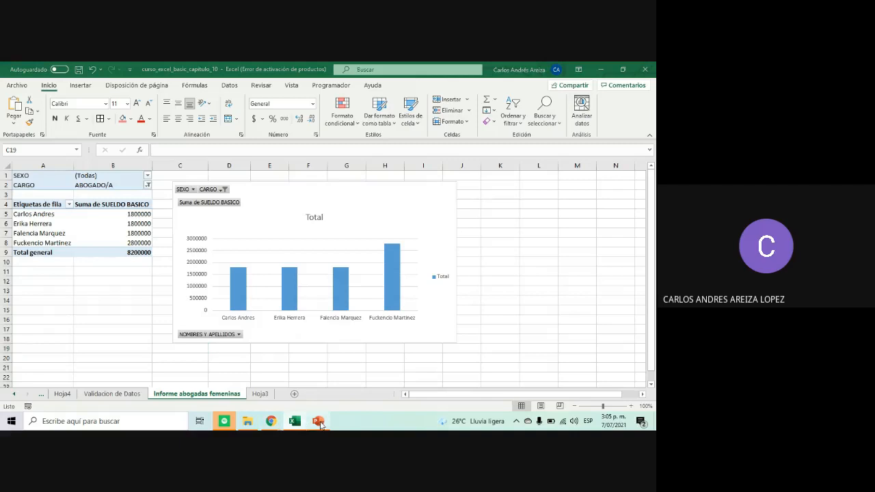
Switch to the PowerPoint exercise slides, go to slide 105, and view it briefly as a slide show
left_click(319, 421)
left_click(428, 368)
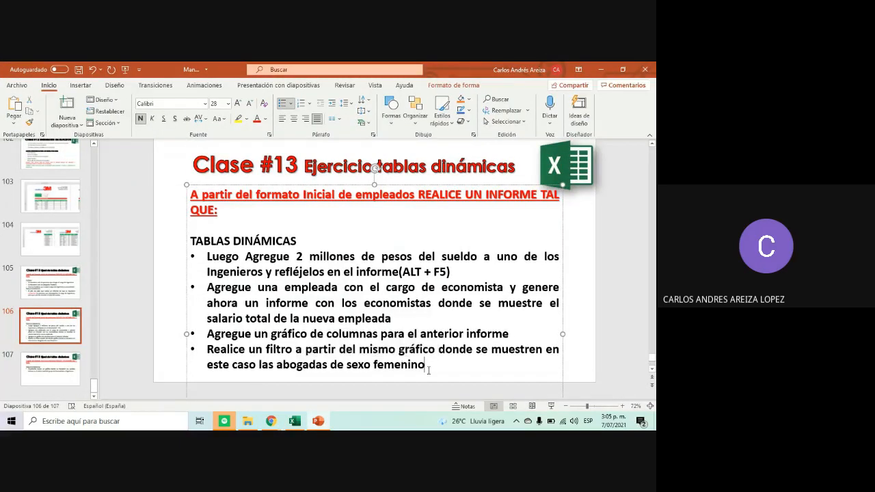
left_click(82, 298)
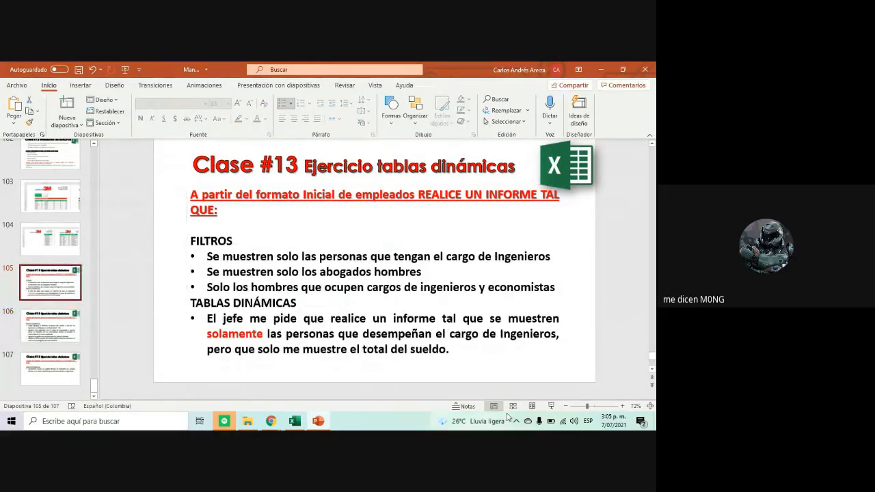
left_click(552, 407)
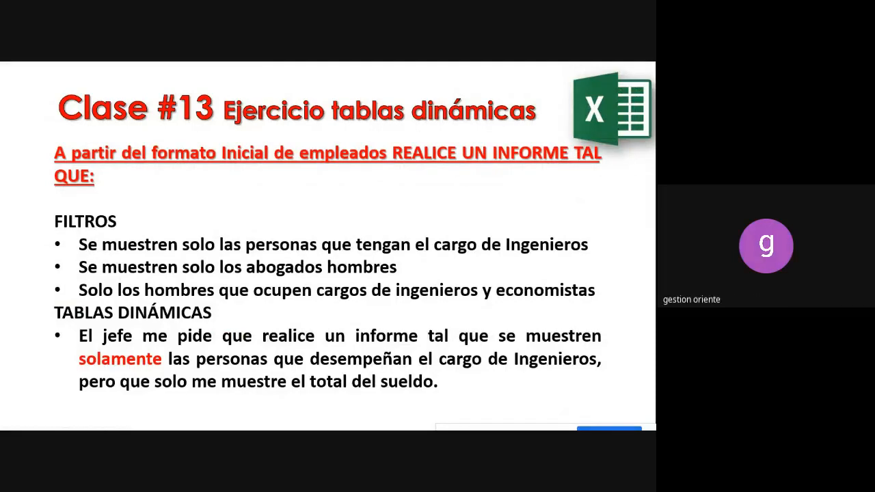
key("Escape")
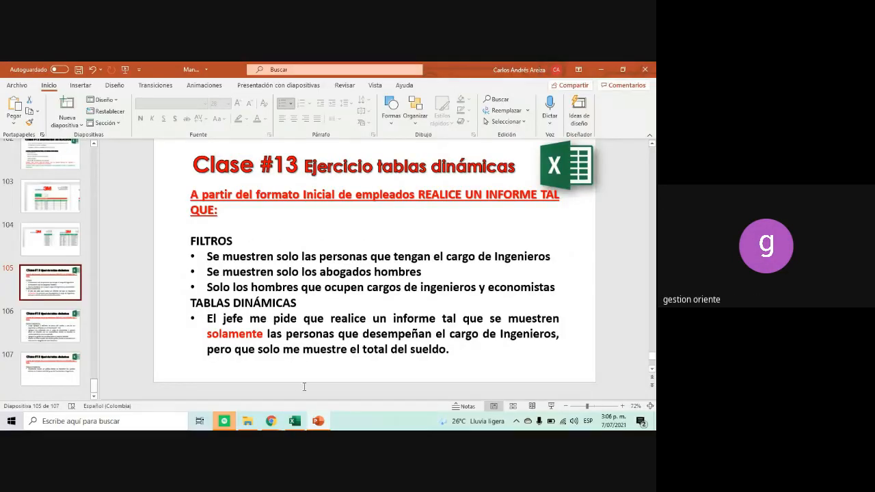
mouse_move(269, 424)
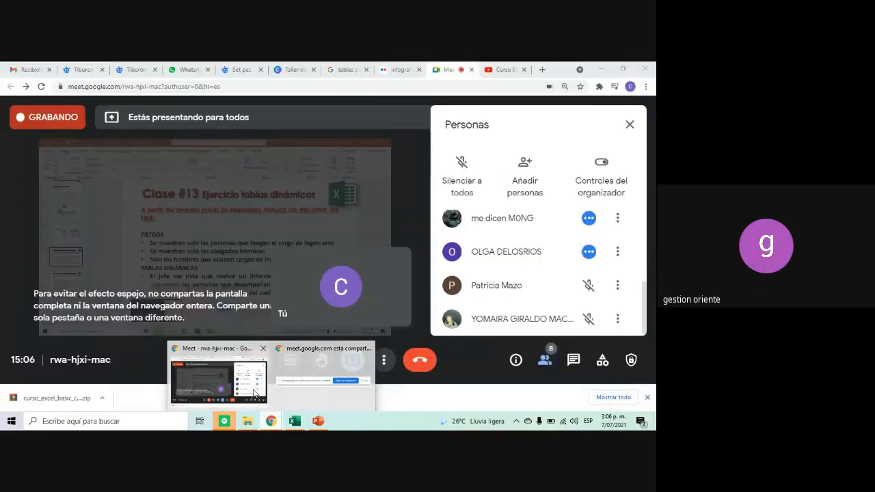
mouse_move(254, 393)
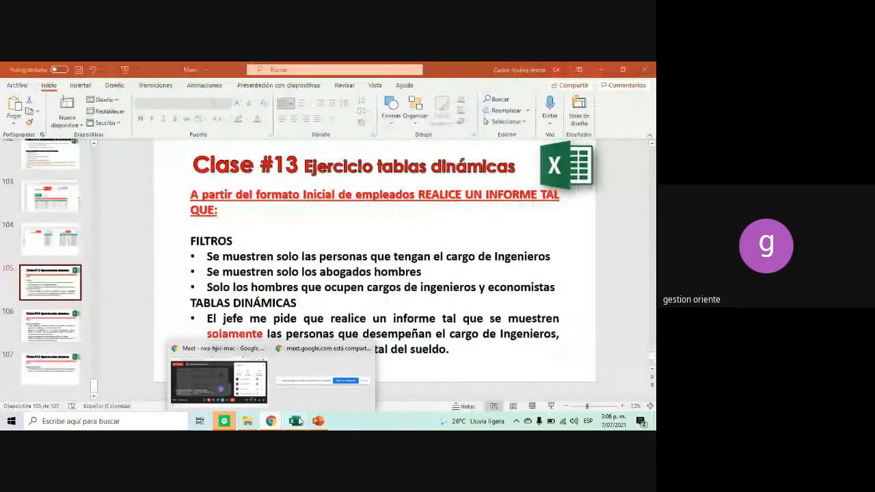
Switch to Chrome, check the Meet participant list, and send the copied slide 105 image to the Taller Excel intermedio WhatsApp group
left_click(225, 382)
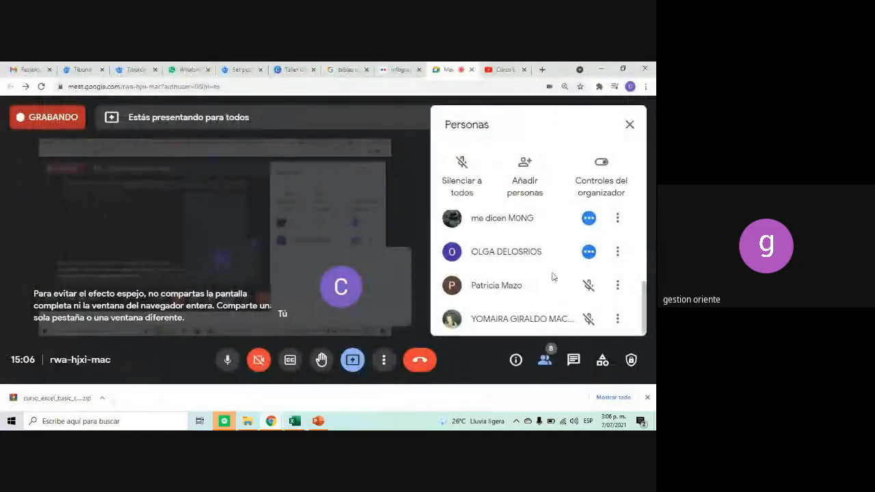
scroll(554, 277, "up", 3)
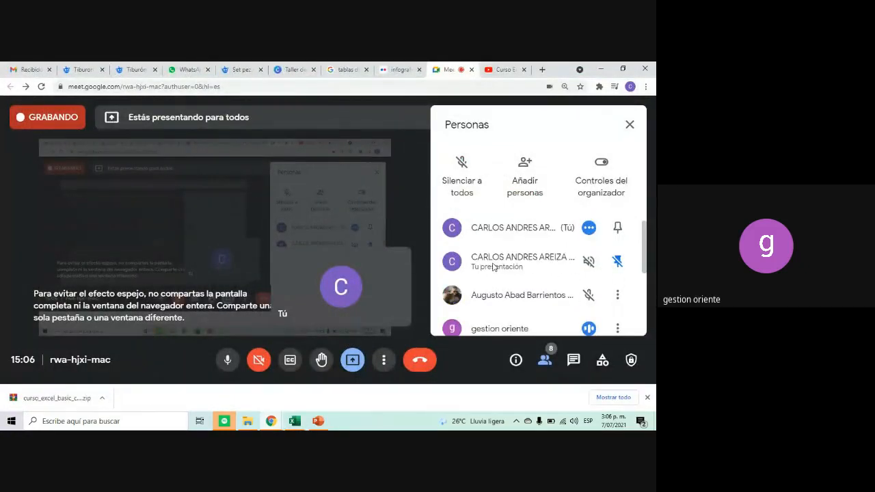
scroll(493, 266, "up", 1)
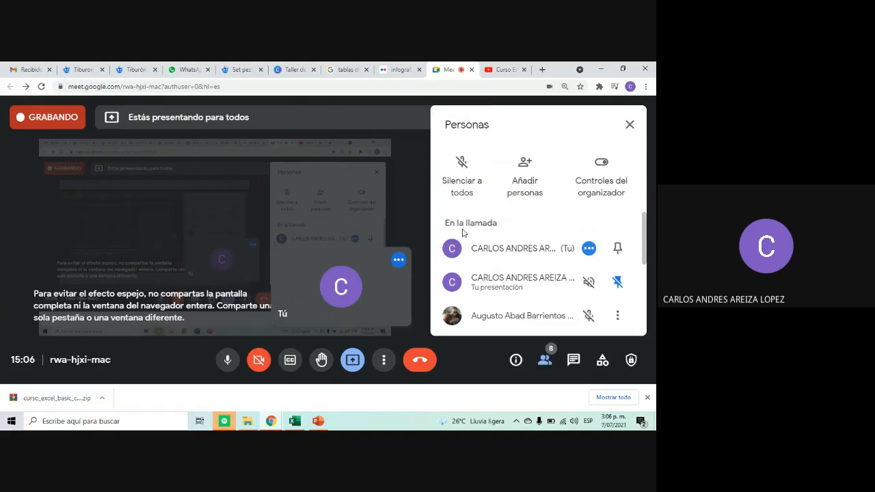
left_click(187, 69)
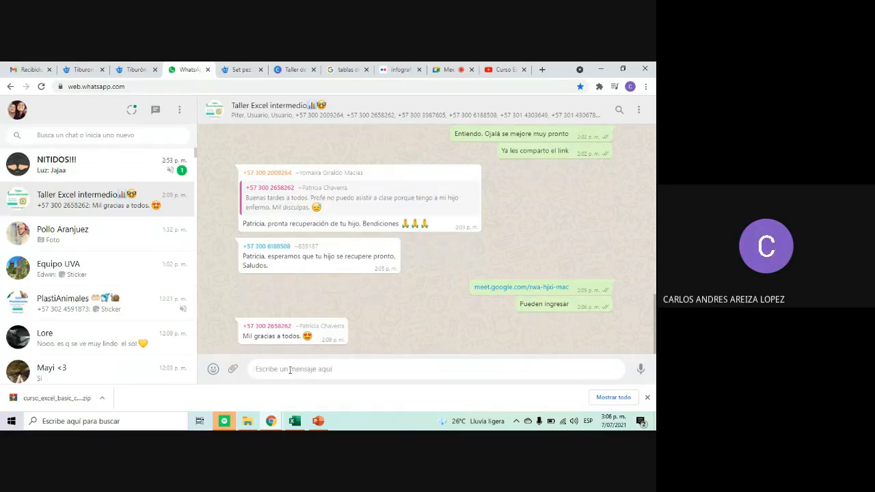
right_click(290, 369)
left_click(328, 298)
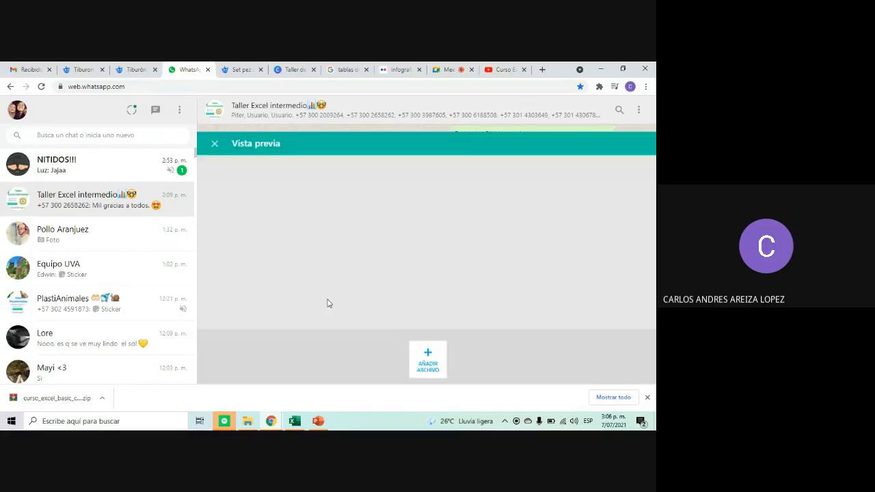
key("Return")
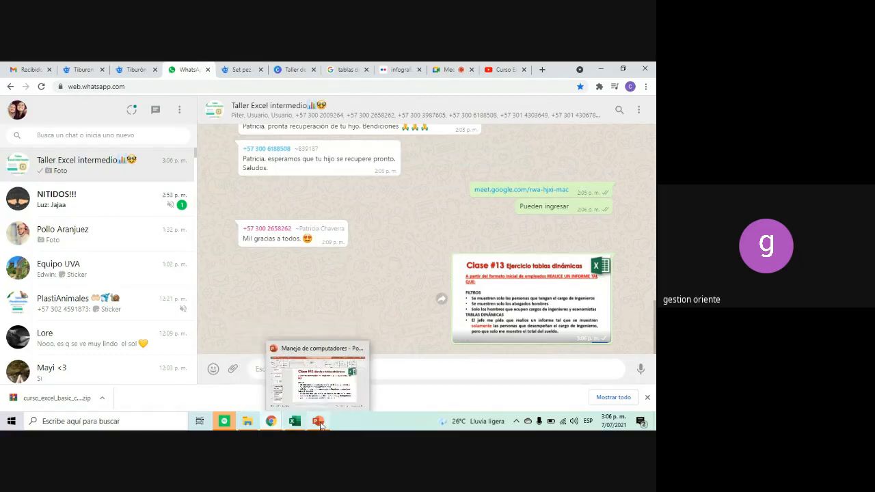
Switch to PowerPoint, go to slide 106, and show it full screen to capture its image before leaving the slide show
left_click(319, 422)
left_click(57, 335)
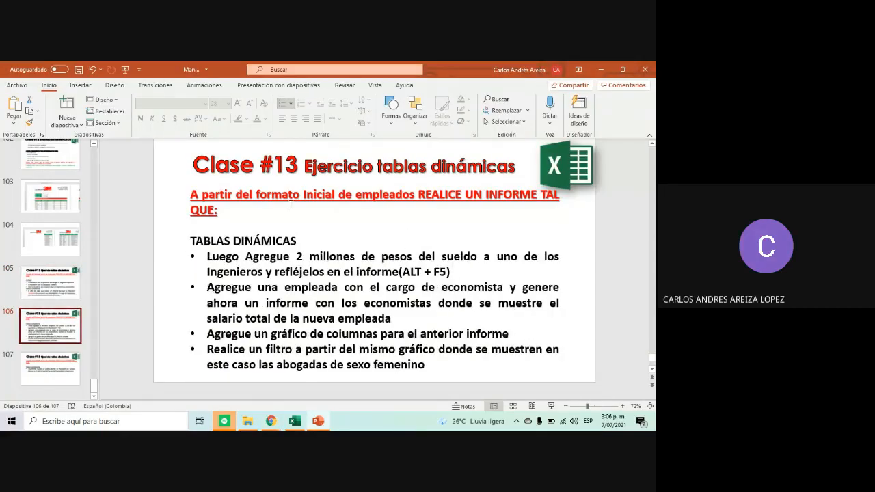
left_click(552, 407)
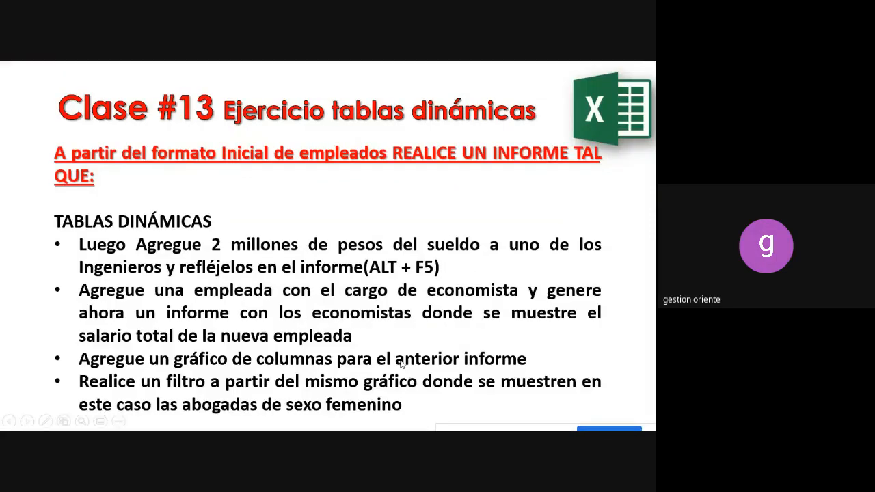
key("Escape")
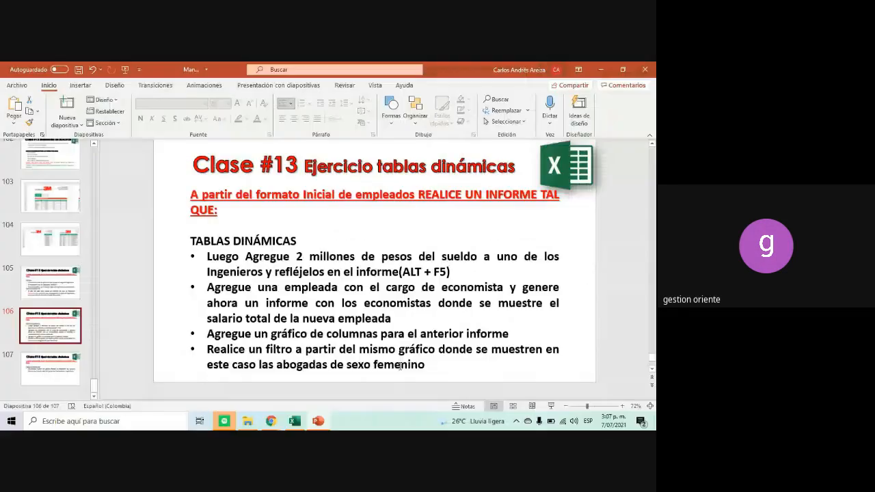
Return to WhatsApp and paste and send the slide 106 image to the Taller Excel intermedio group
left_click(318, 421)
right_click(336, 365)
left_click(373, 296)
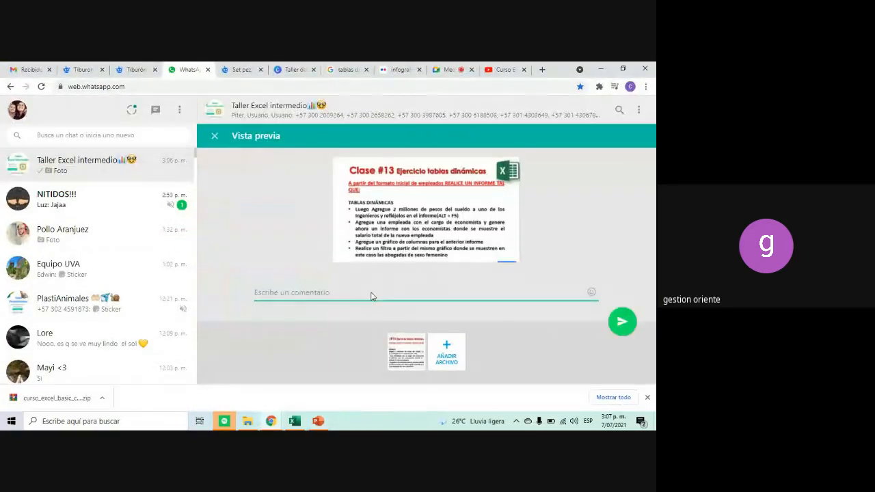
key("Return")
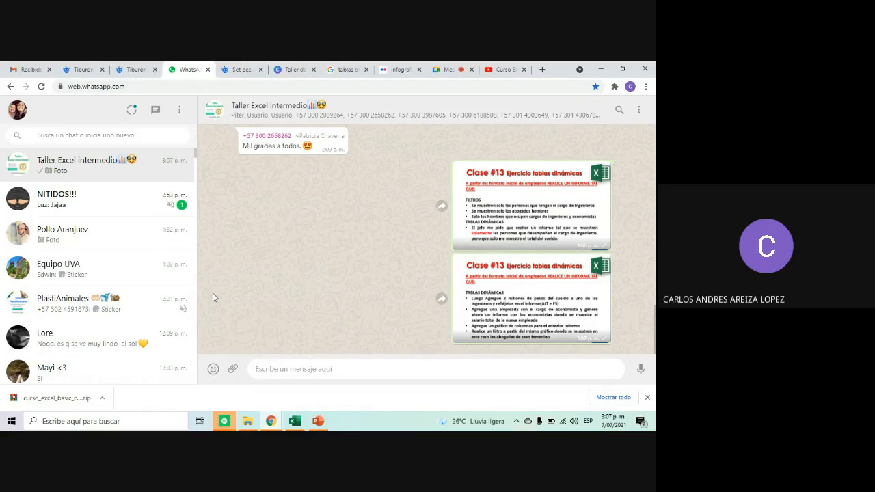
Switch to PowerPoint, go to slide 107, and show it full screen to capture its image before leaving the slide show
left_click(315, 422)
key("Down")
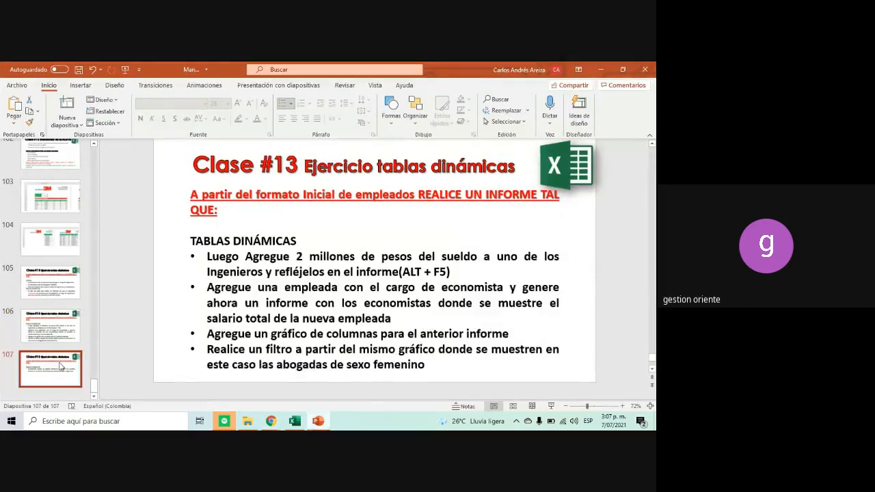
left_click(552, 408)
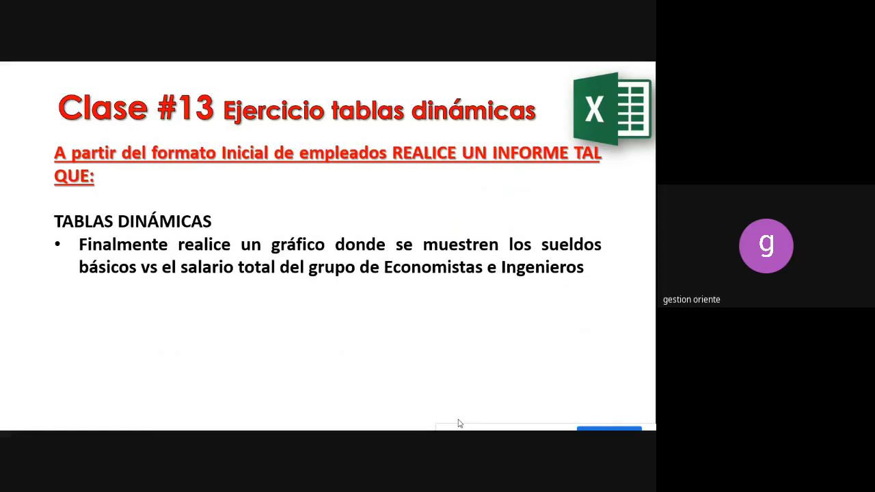
key("Escape")
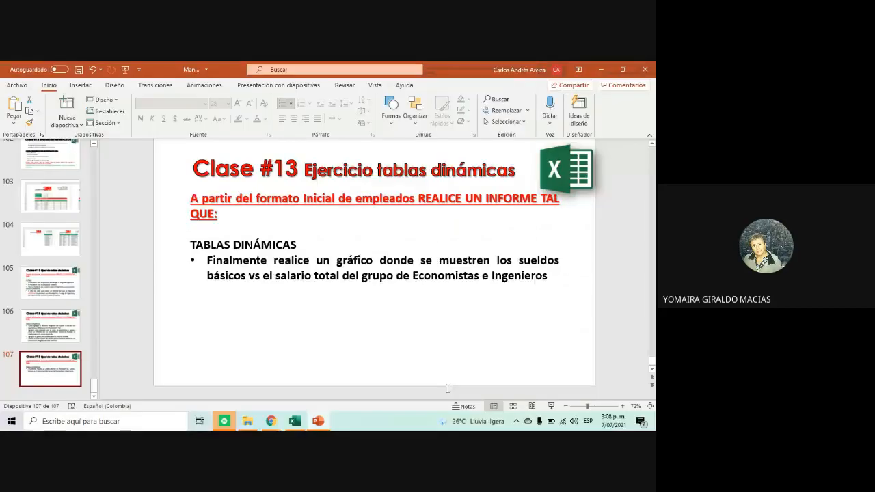
Switch to WhatsApp, send the slide 107 image to the Taller Excel intermedio group, and check the posted slides
mouse_move(271, 421)
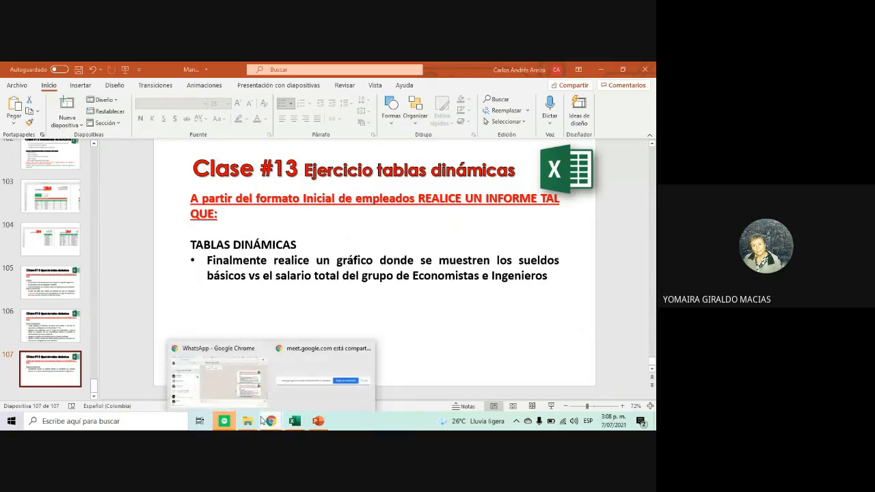
left_click(211, 389)
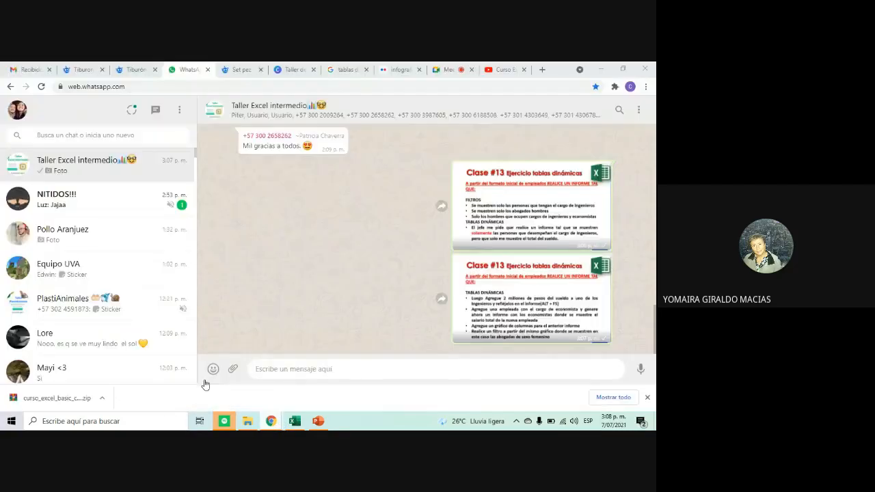
right_click(320, 371)
left_click(369, 296)
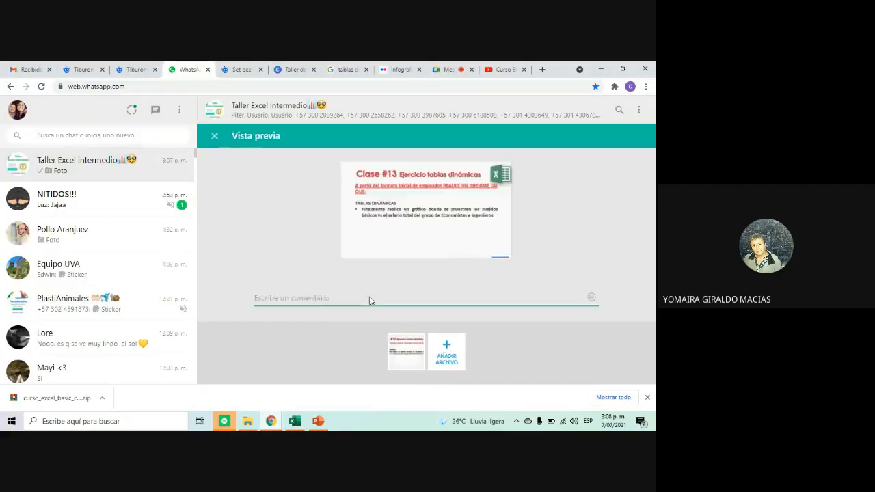
left_click(618, 323)
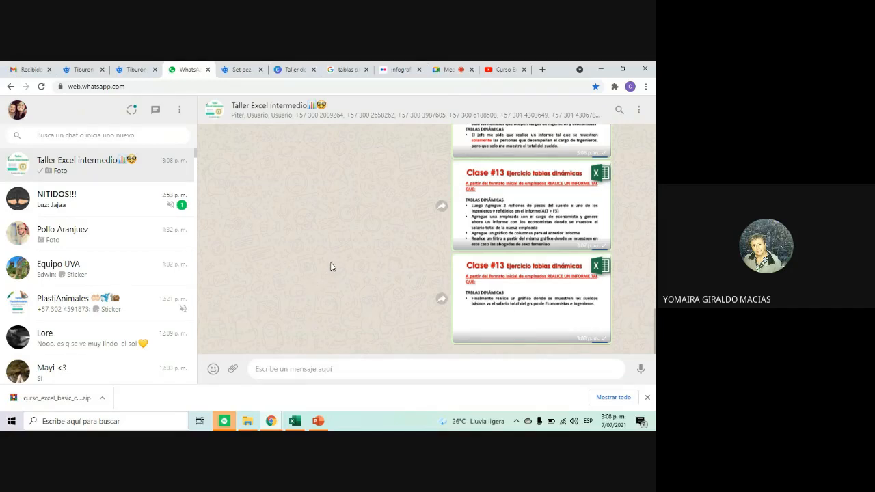
scroll(330, 266, "up", 1)
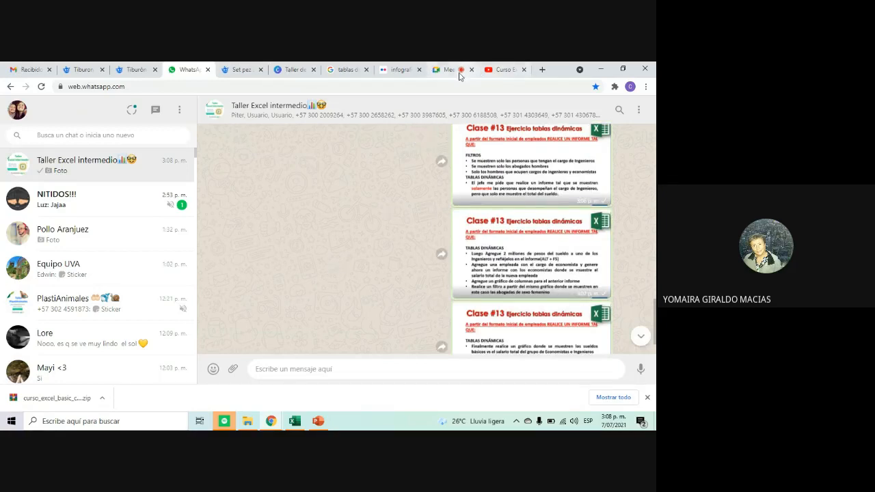
Search Google for "excel total" in a new browser tab and open the exceltotal.com site
left_click(400, 75)
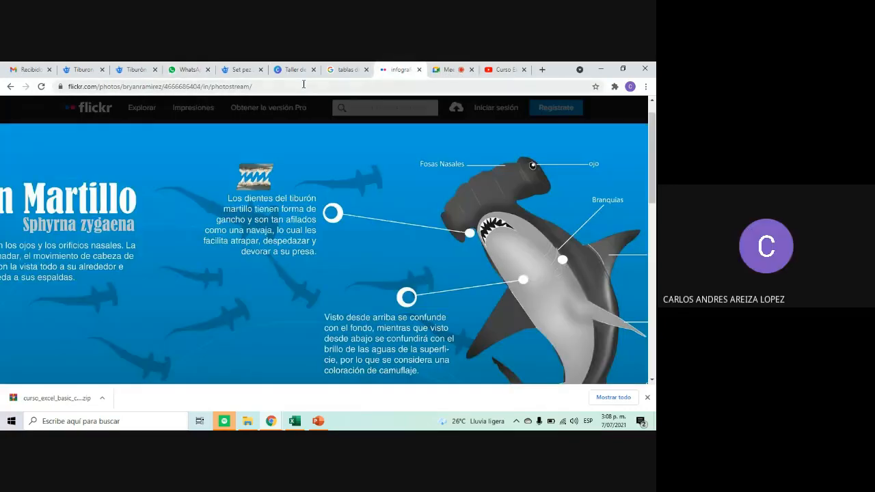
left_click(543, 70)
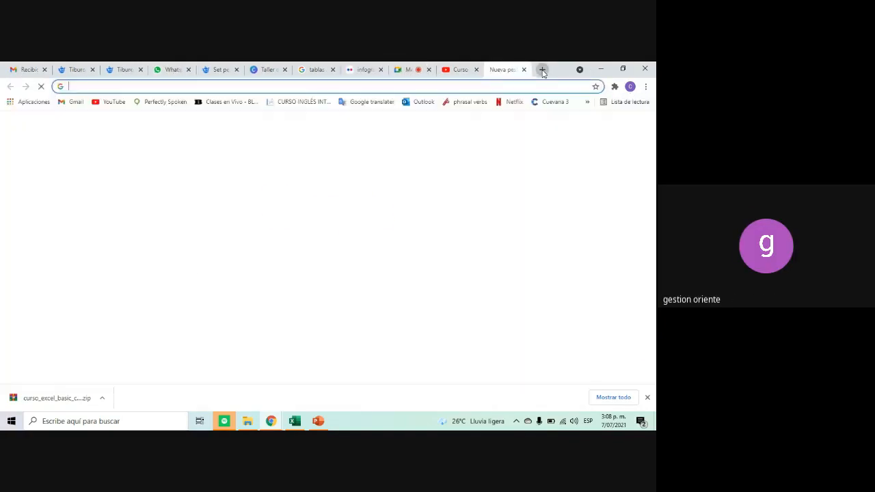
left_click(454, 89)
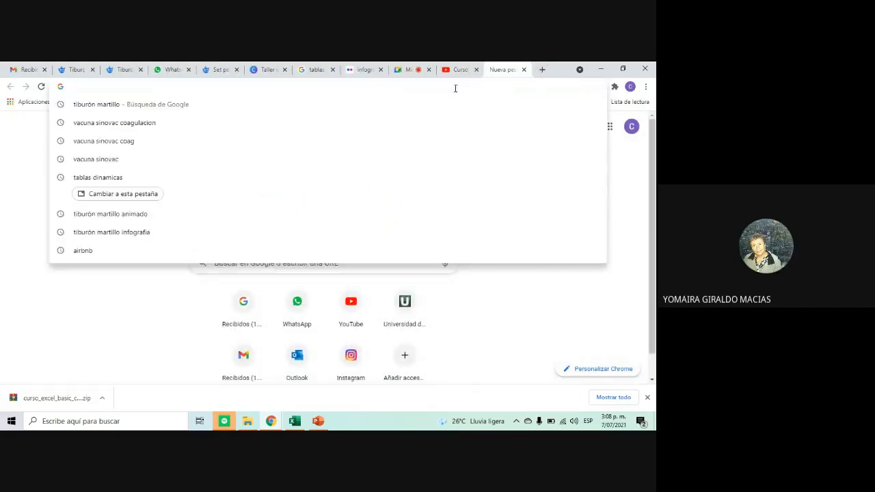
type("exce")
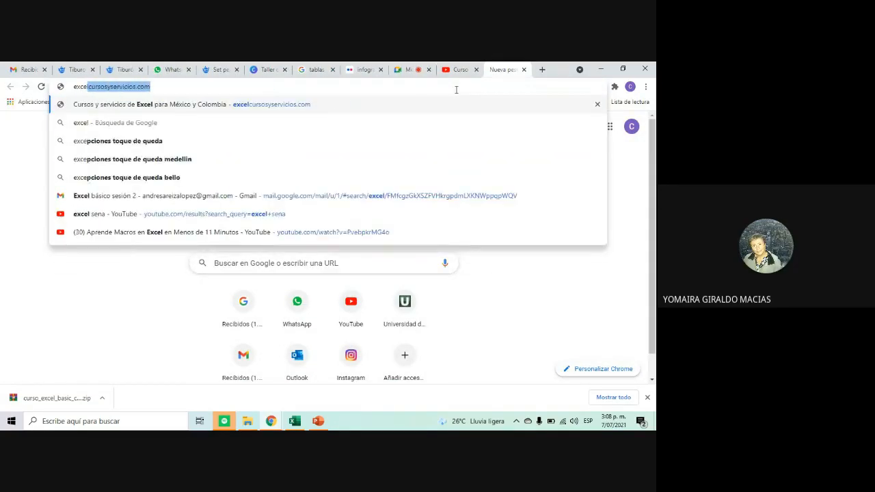
type("l tot")
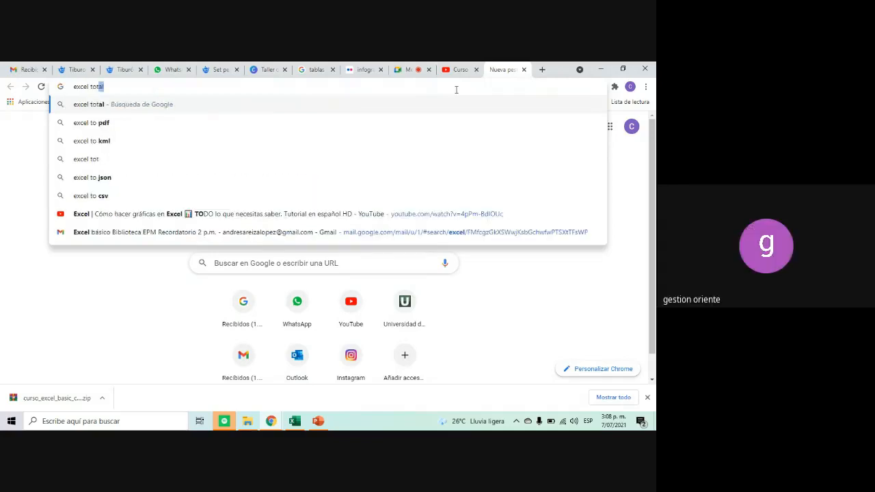
key("Return")
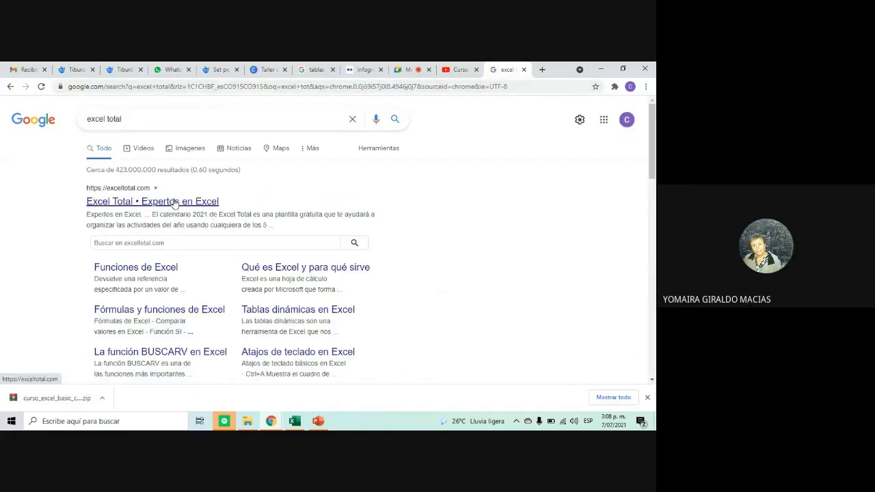
left_click(175, 202)
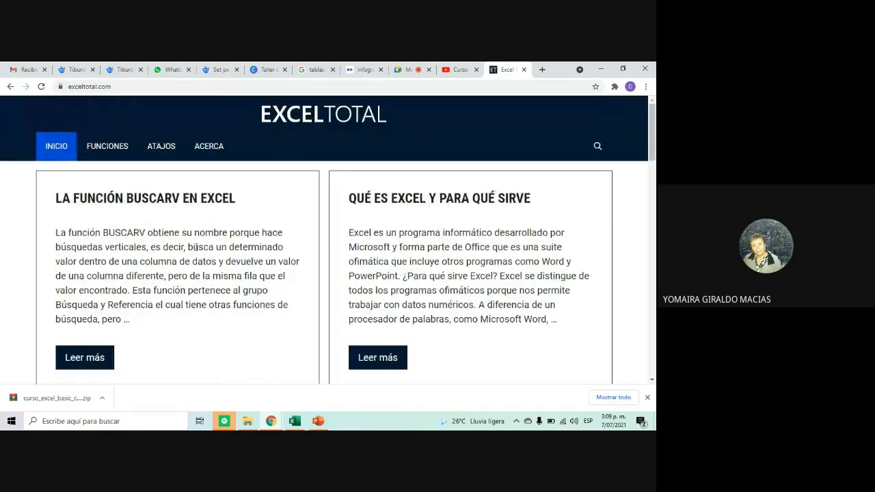
Copy the exceltotal.com address and send it as a message to the Taller Excel intermedio WhatsApp group
left_click(88, 86)
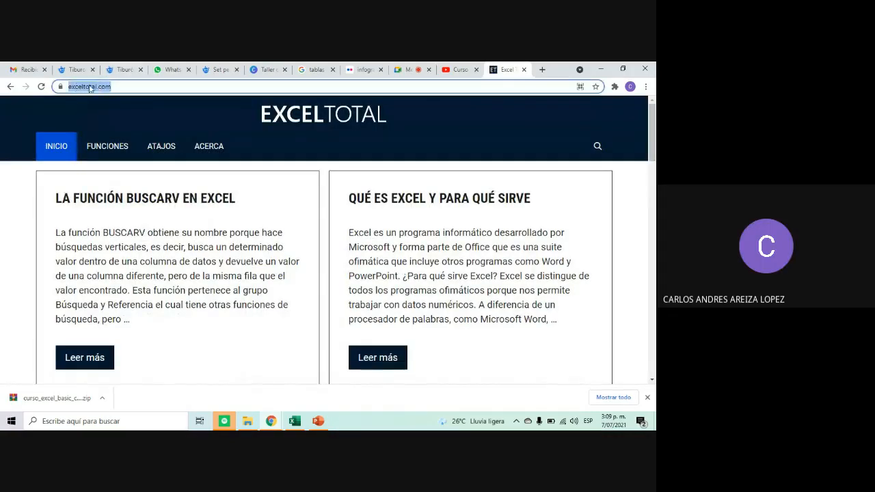
right_click(89, 87)
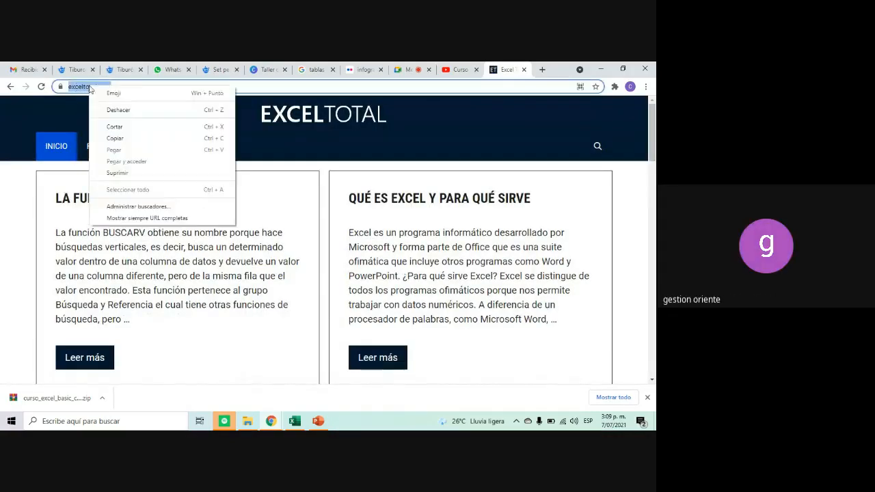
left_click(126, 128)
left_click(171, 70)
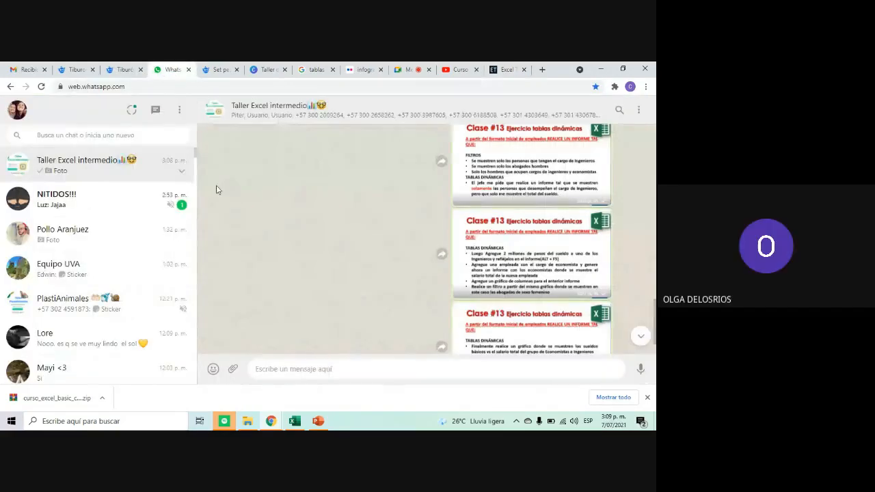
right_click(302, 368)
left_click(347, 303)
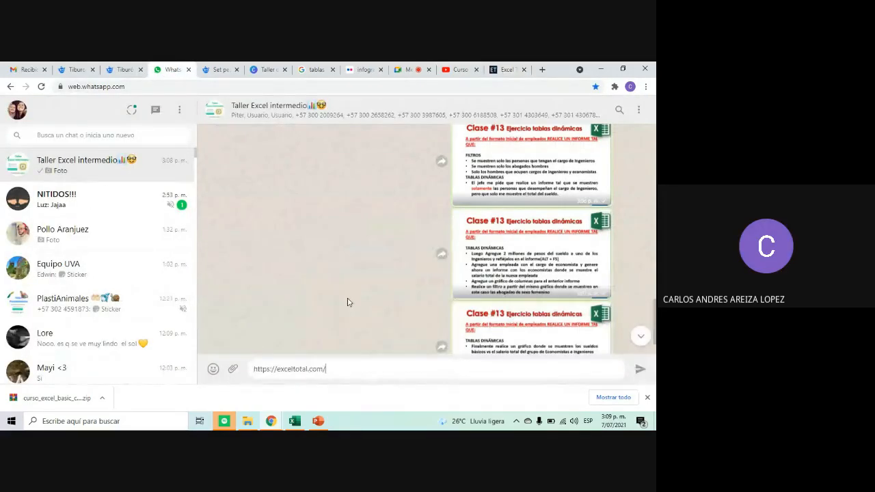
key("Return")
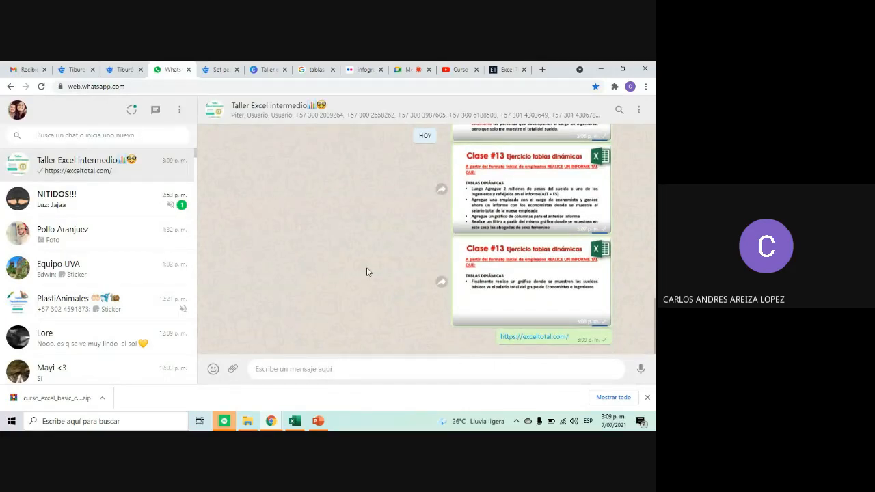
Return to the exceltotal.com home page and open the full article "Cómo crear una tabla dinámica en Excel"
left_click(502, 71)
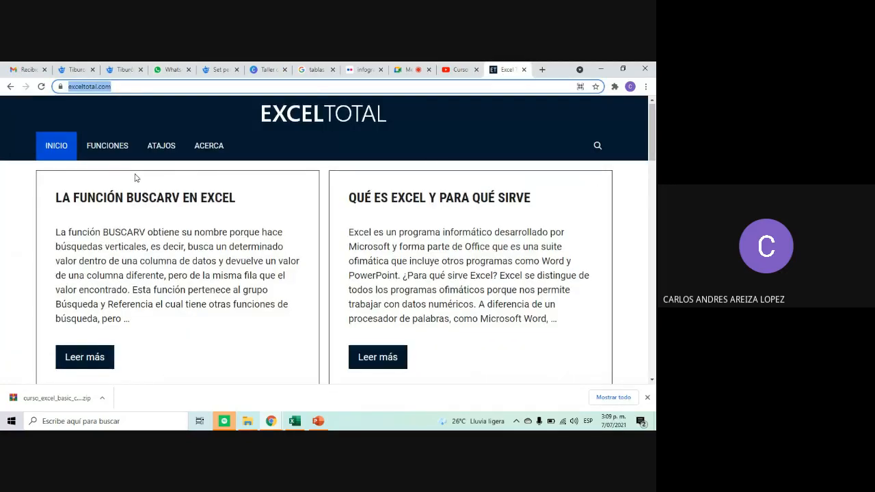
scroll(137, 176, "down", 2)
scroll(144, 170, "up", 2)
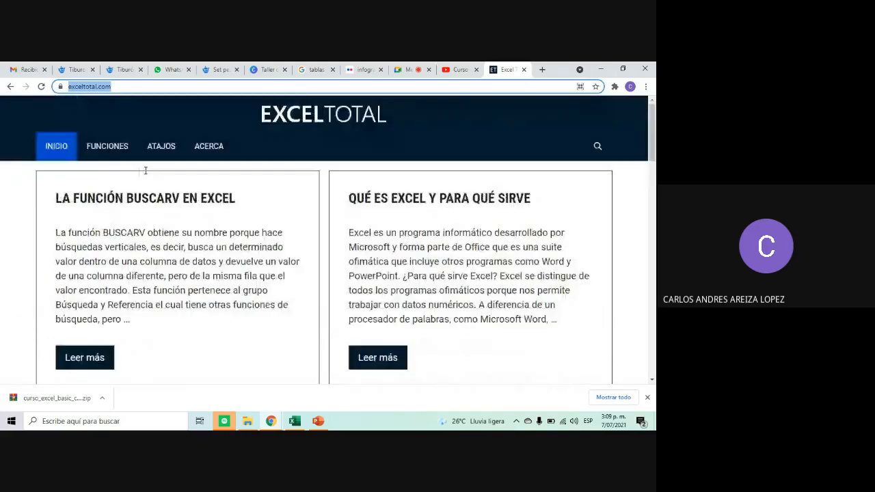
scroll(141, 239, "down", 1)
scroll(142, 239, "up", 1)
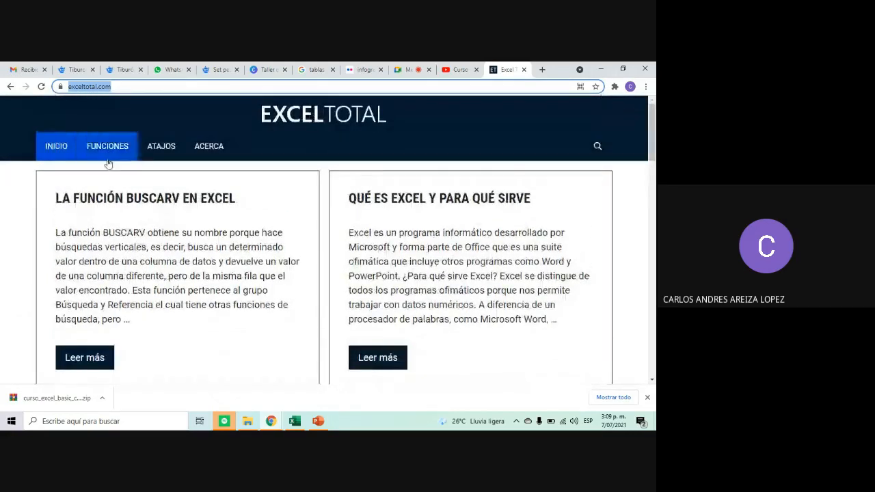
scroll(152, 271, "down", 1)
scroll(152, 271, "down", 3)
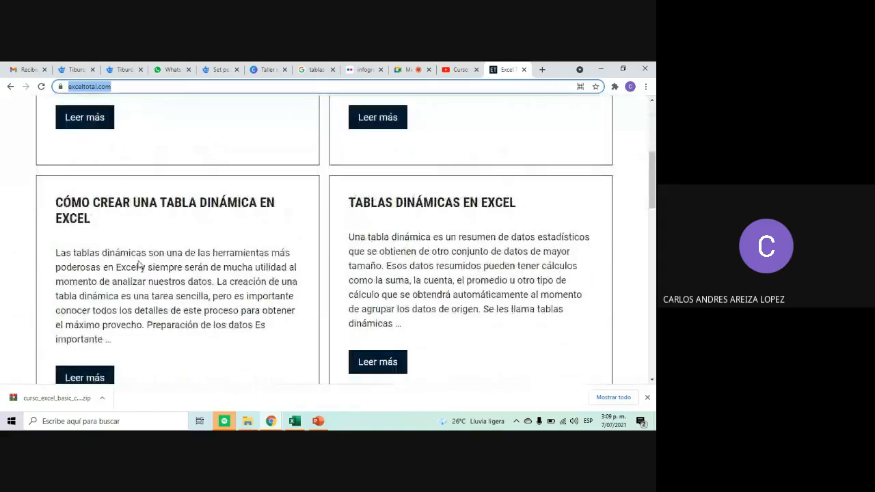
scroll(126, 251, "down", 1)
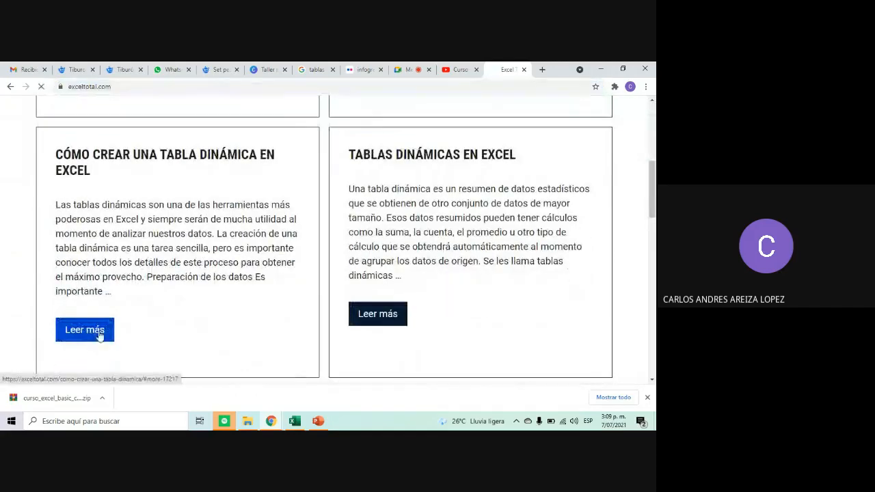
left_click(98, 331)
Read through the pivot table article, examining data preparation, the creation steps, field arrangement and recommended pivot tables
scroll(430, 221, "down", 2)
scroll(460, 205, "down", 2)
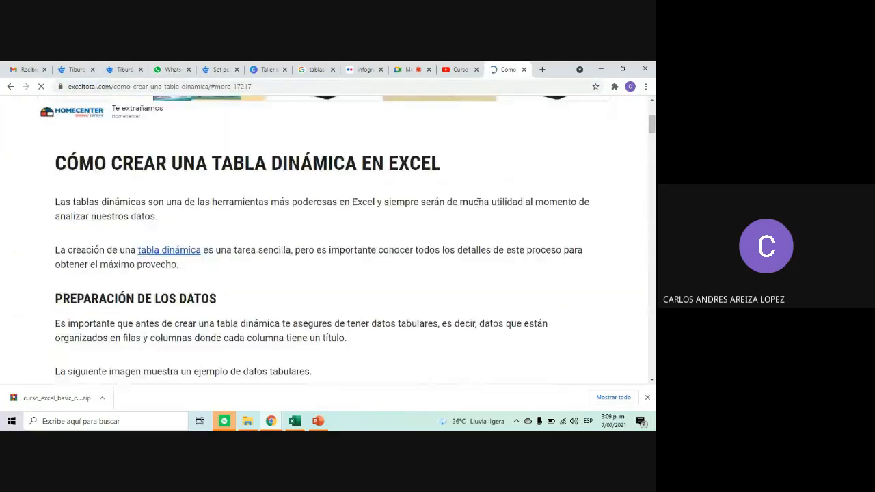
scroll(470, 202, "down", 6)
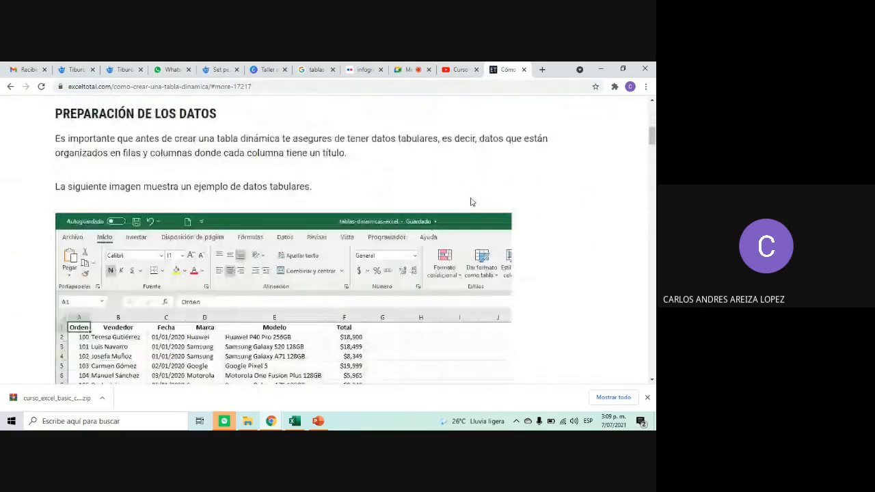
scroll(472, 204, "down", 4)
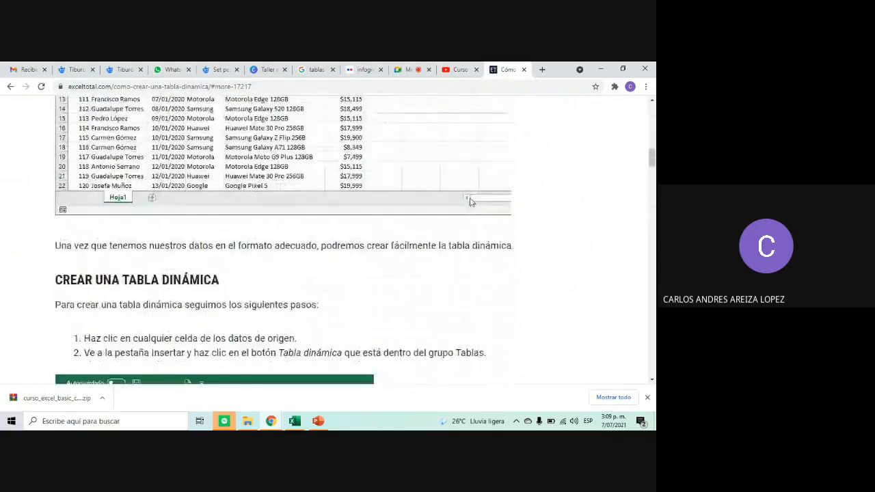
scroll(472, 201, "down", 9)
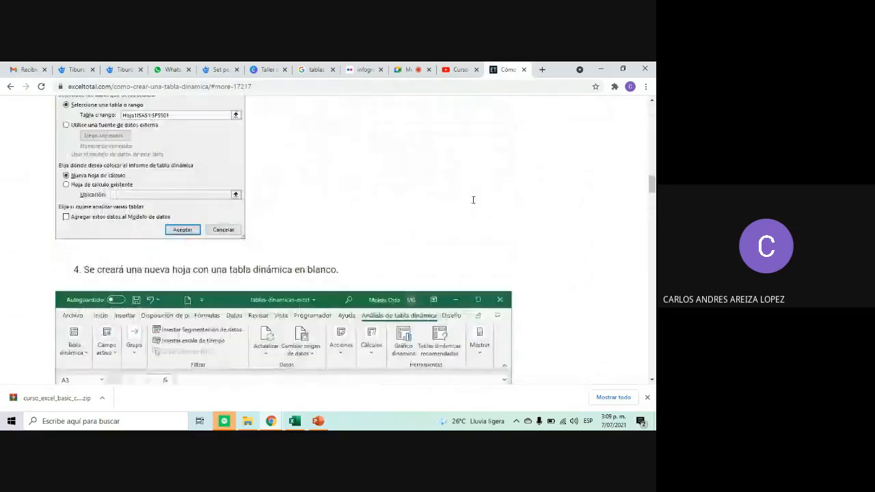
scroll(472, 204, "down", 3)
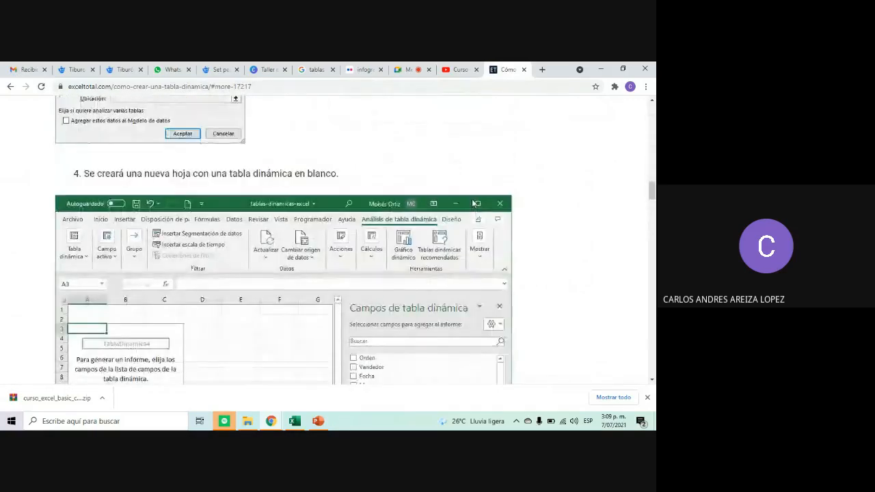
scroll(472, 201, "down", 6)
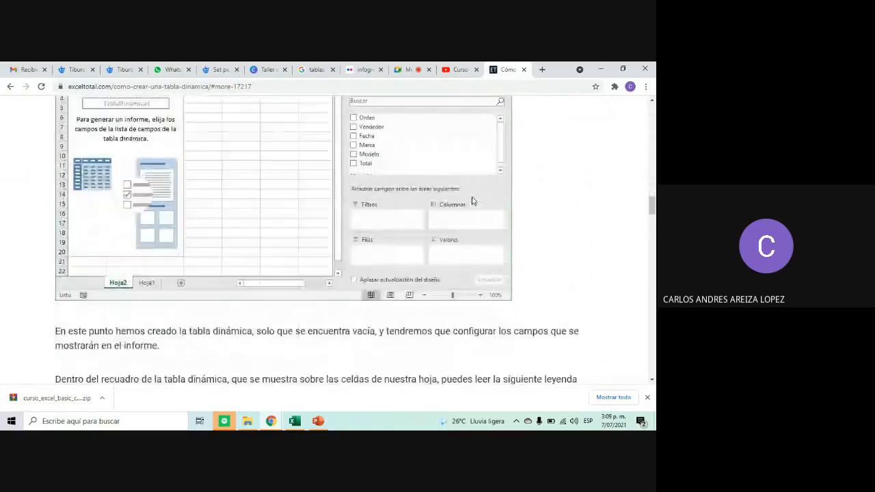
scroll(472, 198, "down", 15)
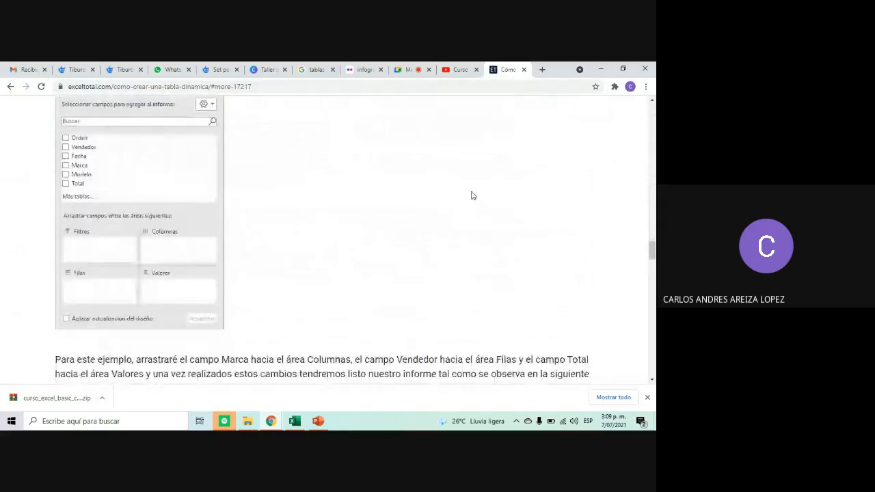
scroll(464, 204, "down", 15)
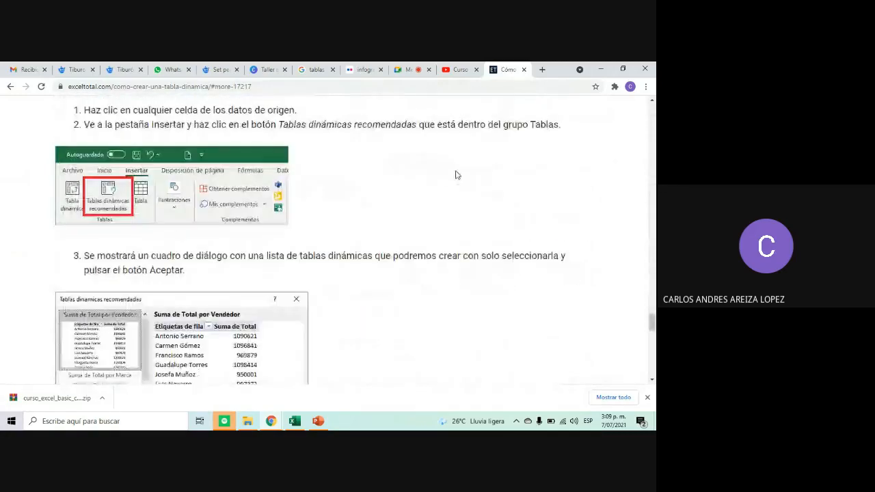
scroll(404, 196, "up", 20)
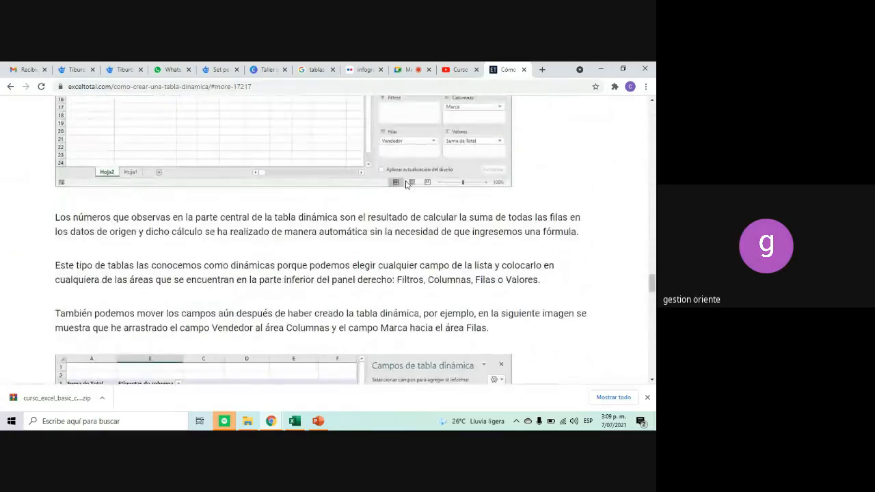
scroll(410, 179, "down", 5)
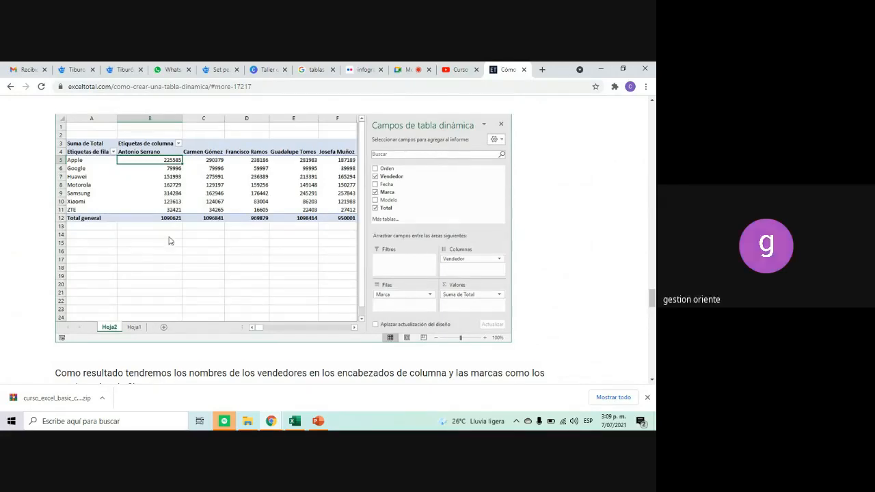
scroll(168, 240, "down", 5)
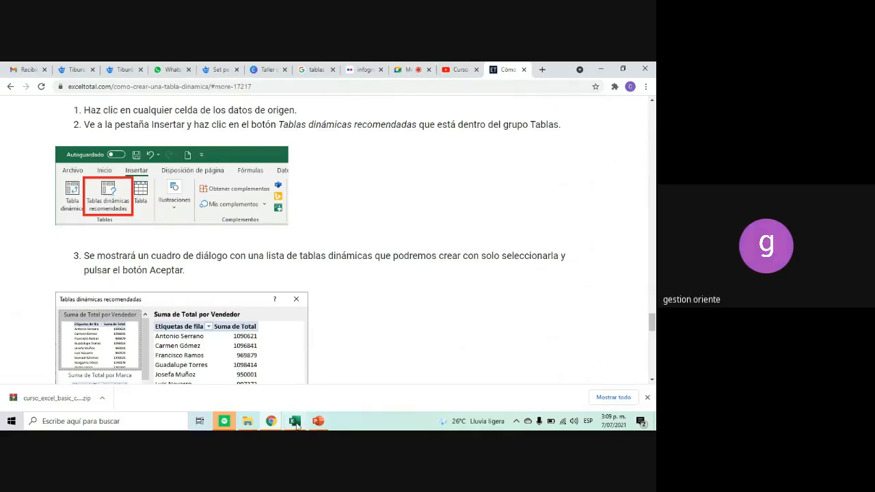
mouse_move(286, 428)
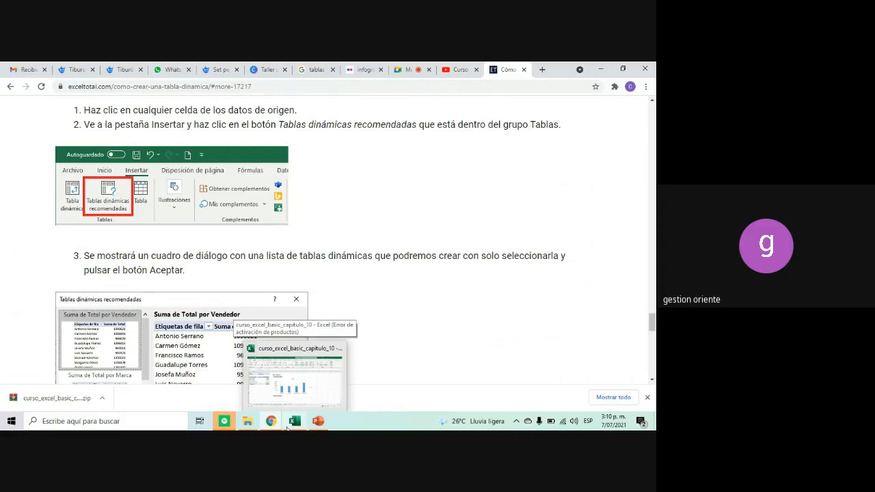
Switch to the Google Meet call, look through its participant list, and turn the camera on briefly before switching it off
left_click(409, 71)
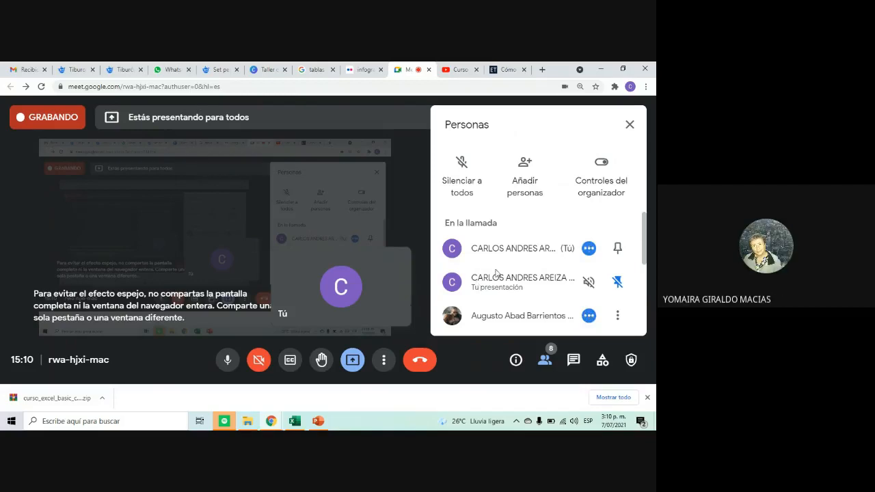
scroll(496, 274, "down", 5)
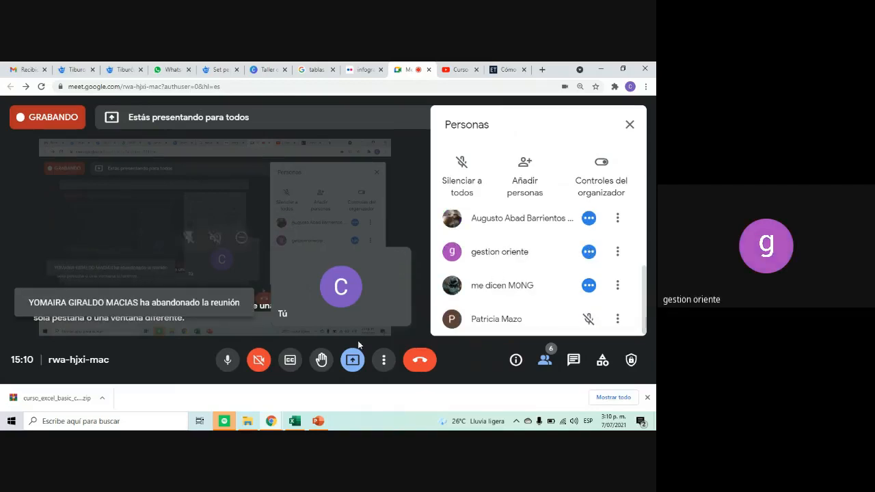
left_click(261, 359)
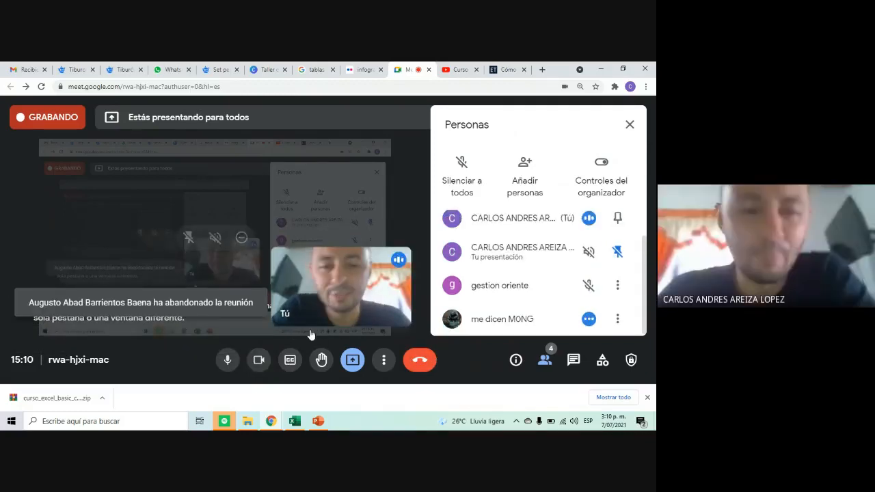
left_click(260, 360)
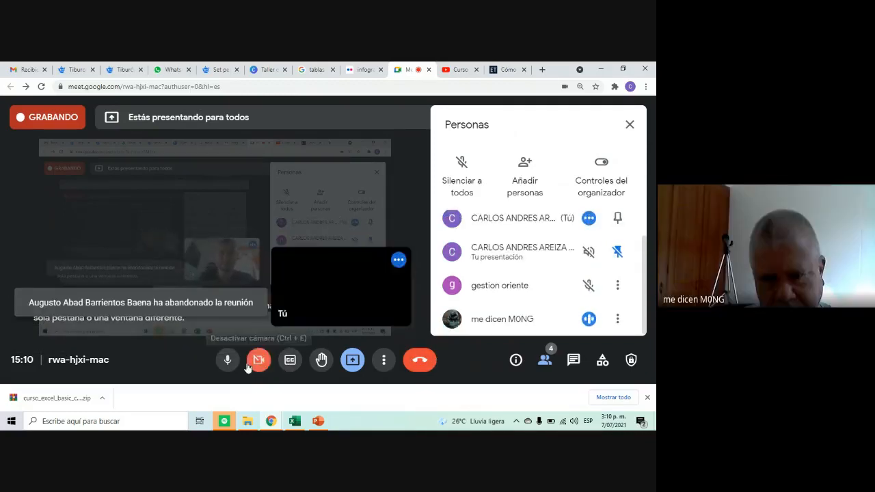
Mute the microphone and leave the Google Meet call with the "Salir de la llamada" option
left_click(228, 362)
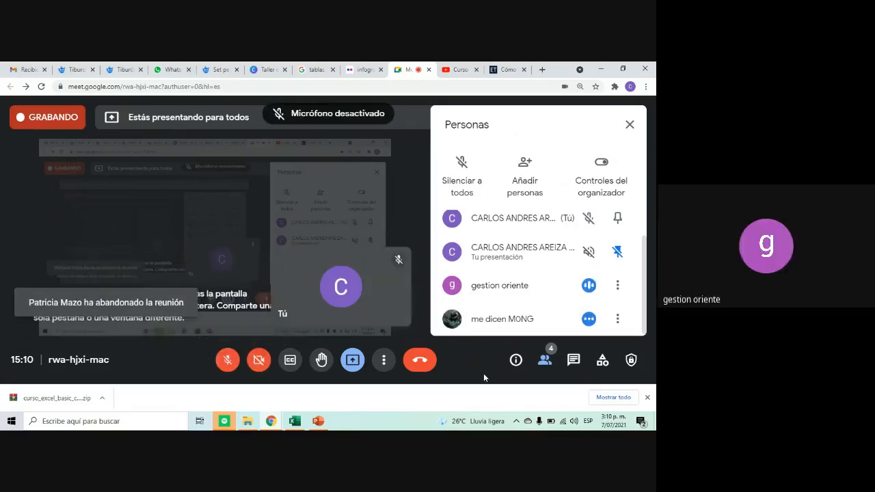
left_click(425, 366)
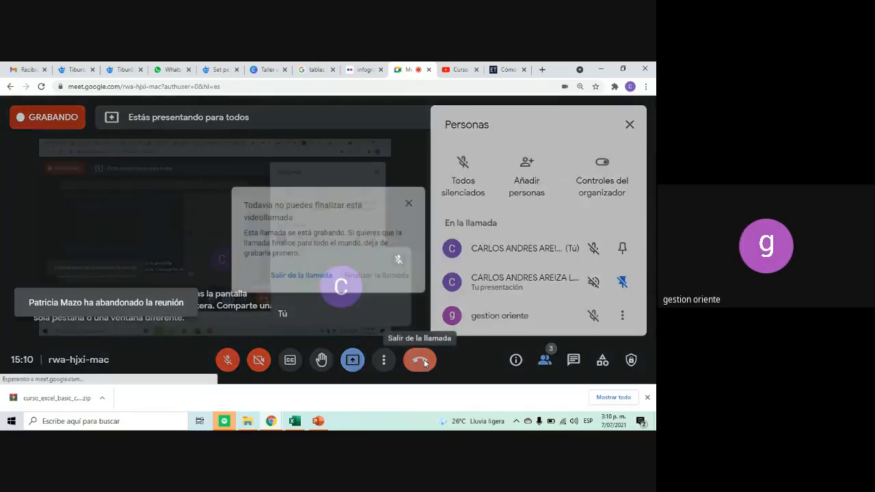
left_click(294, 290)
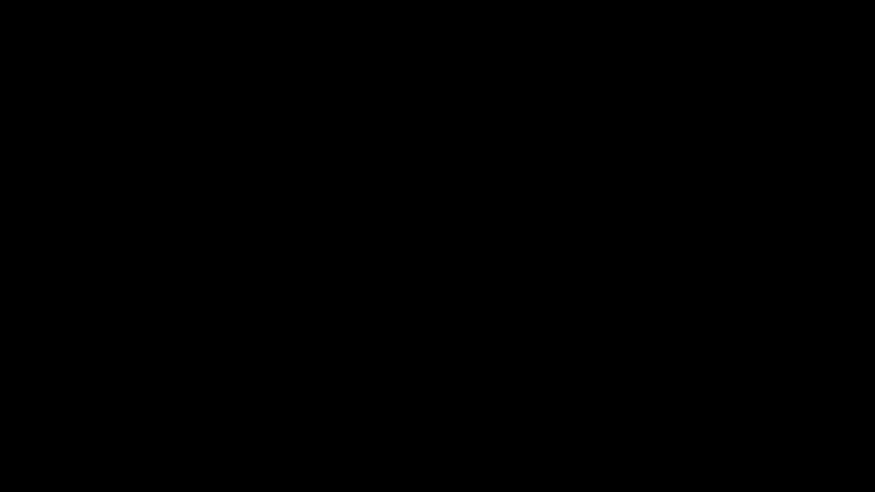